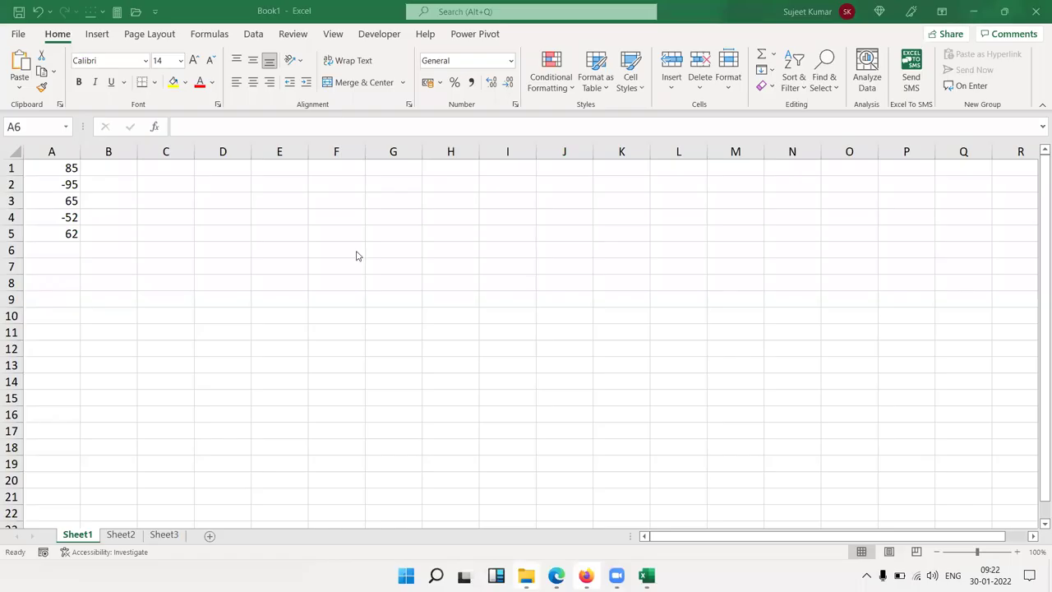
Step: Review the five numbers in A1:A5, including the negatives -95 and -52
left_click(61, 236)
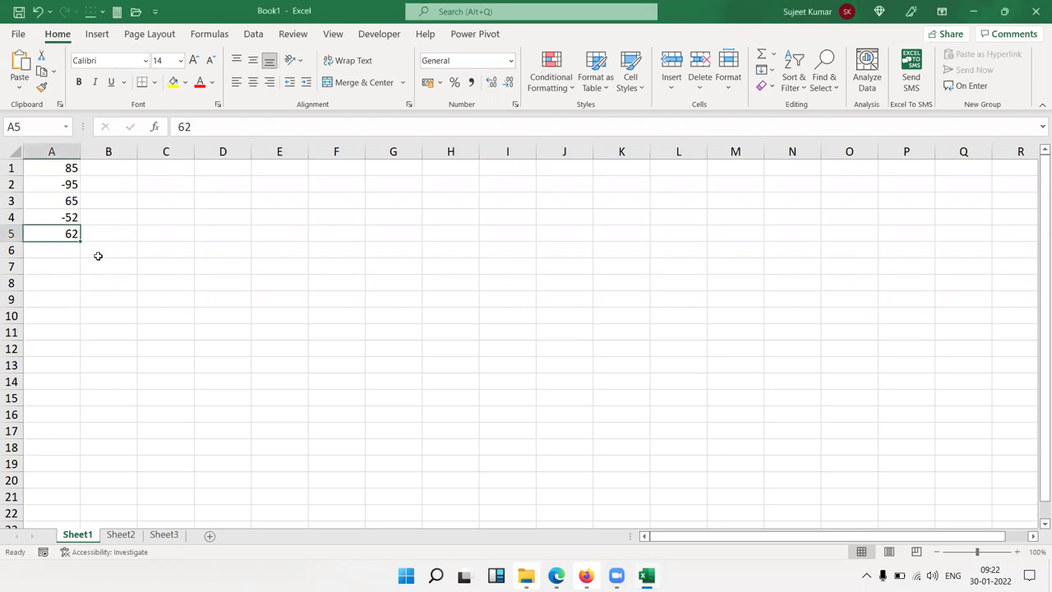
key("ctrl+shift+Up")
key("Down")
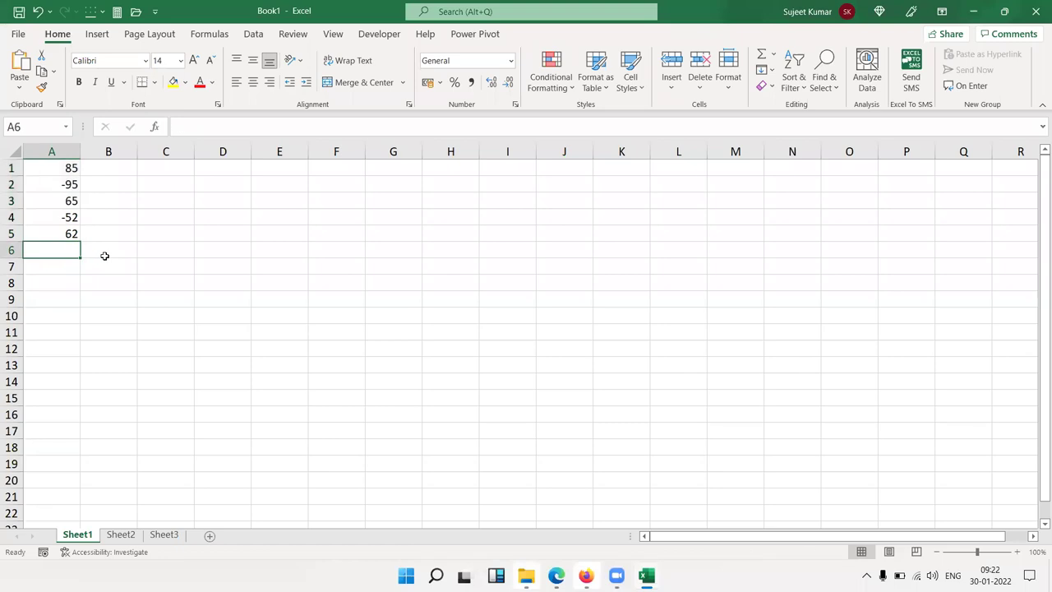
key("Up")
key("Up")
key("Up")
key("Up")
key("Up")
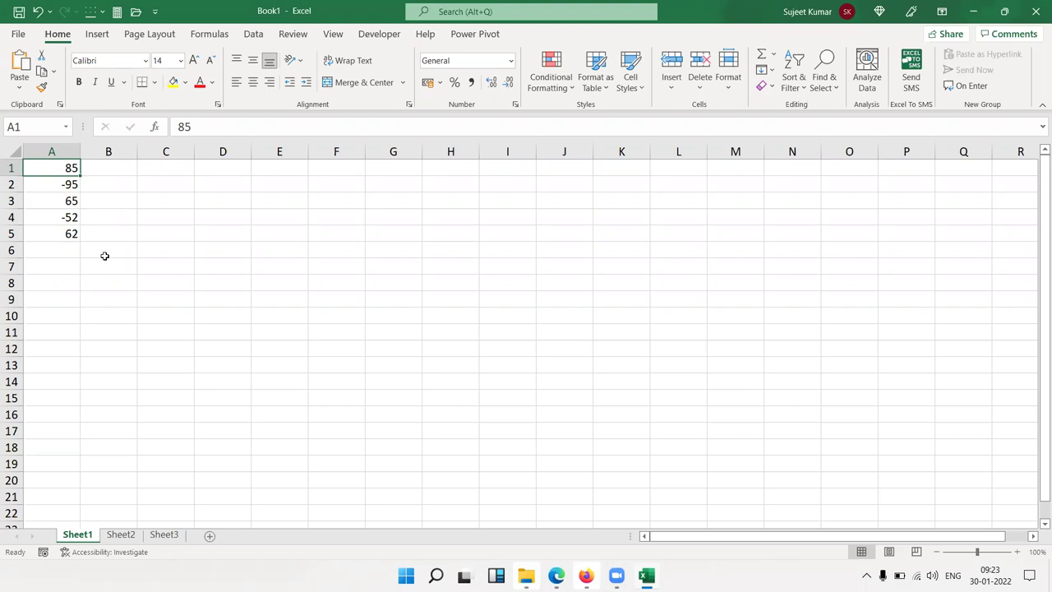
key("Down")
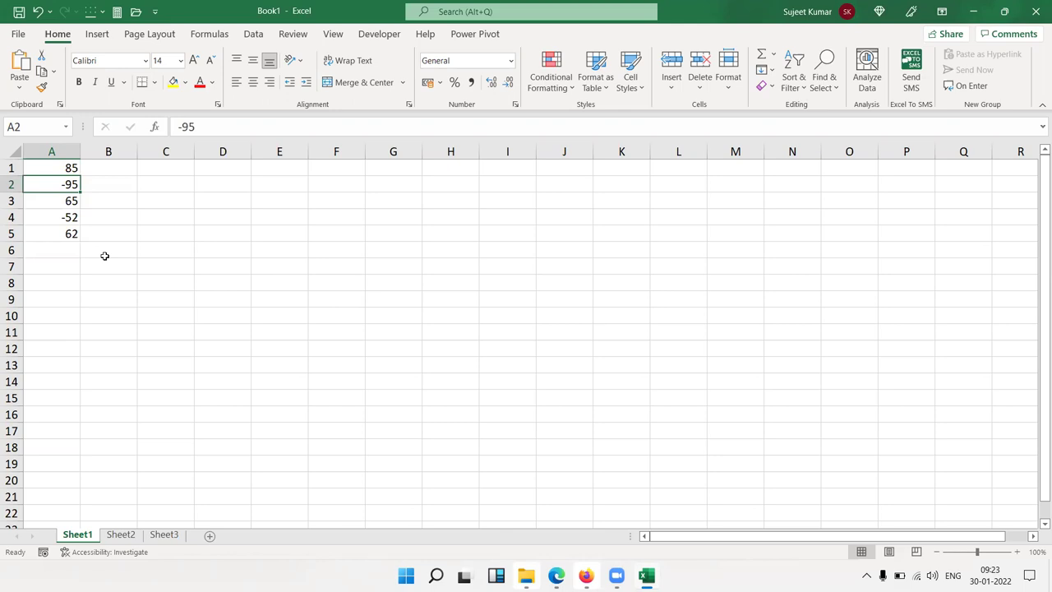
key("Down")
key("Down")
key("Up")
key("Up")
key("Up")
key("Down")
key("Down")
key("Down")
key("Down")
key("Up")
key("Up")
key("Up")
key("Up")
key("Down")
key("Down")
key("Down")
key("Down")
key("Down")
key("Up")
key("Up")
key("Up")
key("Up")
key("Up")
Step: Enter the trial value -95 in cell E4
key("Right")
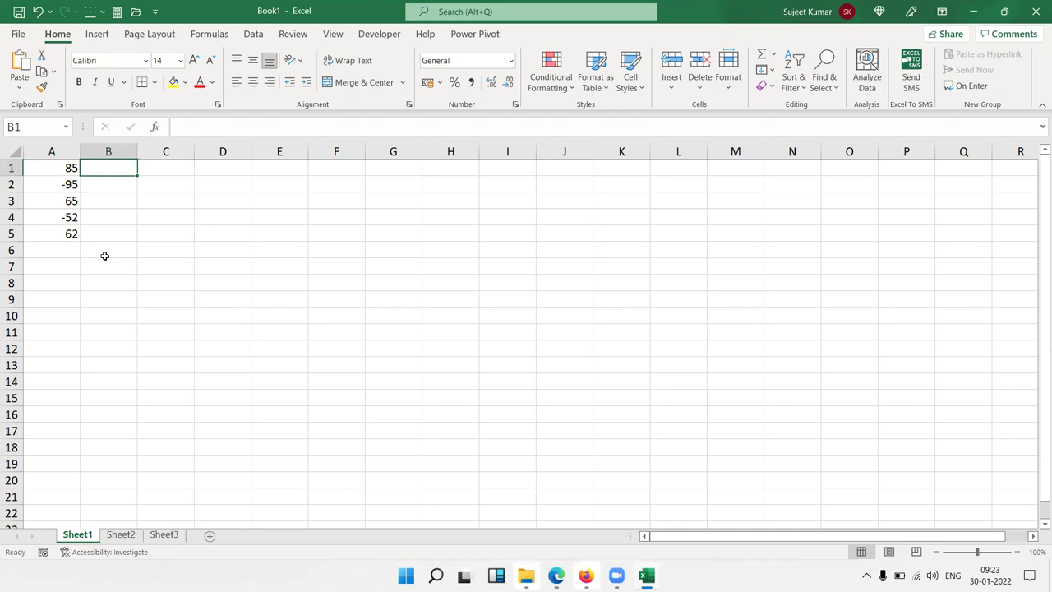
type("=")
key("Escape")
key("Right")
key("Right")
key("Right")
key("Down")
key("Down")
key("Down")
type("-")
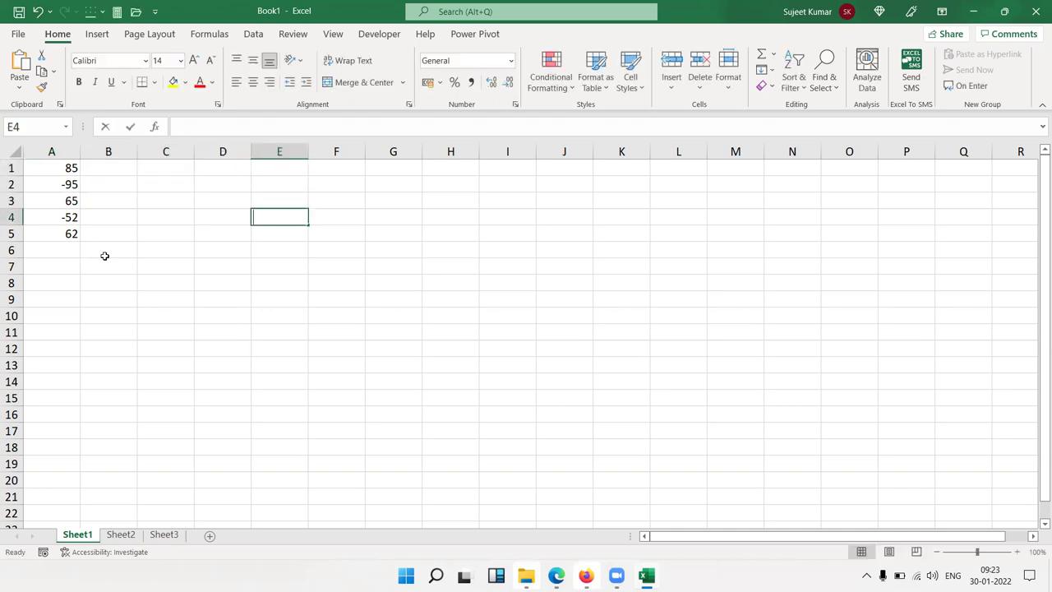
type("95")
key("Tab")
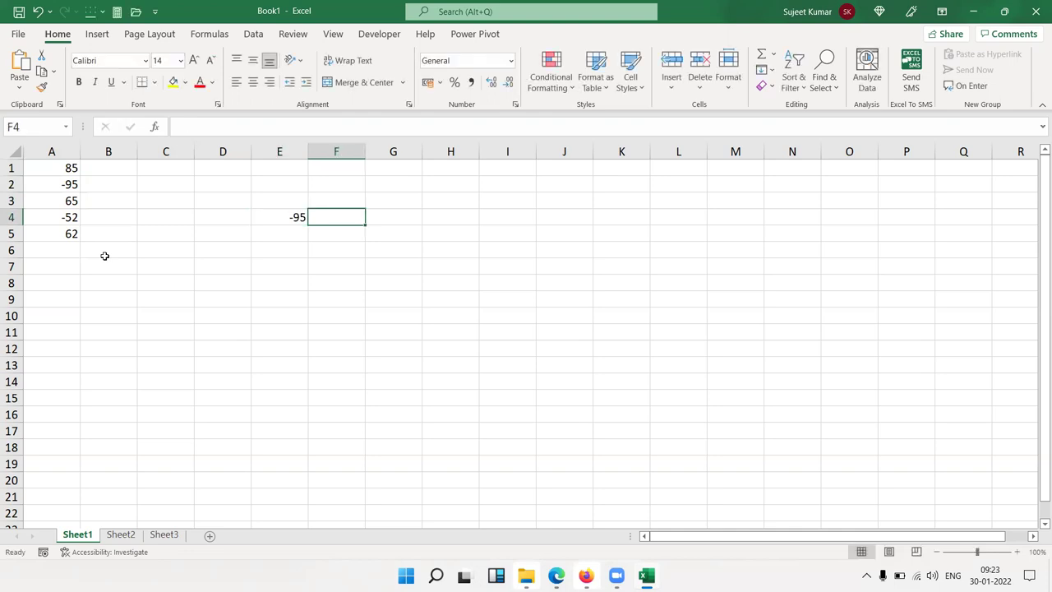
Step: Negate it with =-E4 in F4 to get 95, then clear E4:F4
type("=-")
key("Down")
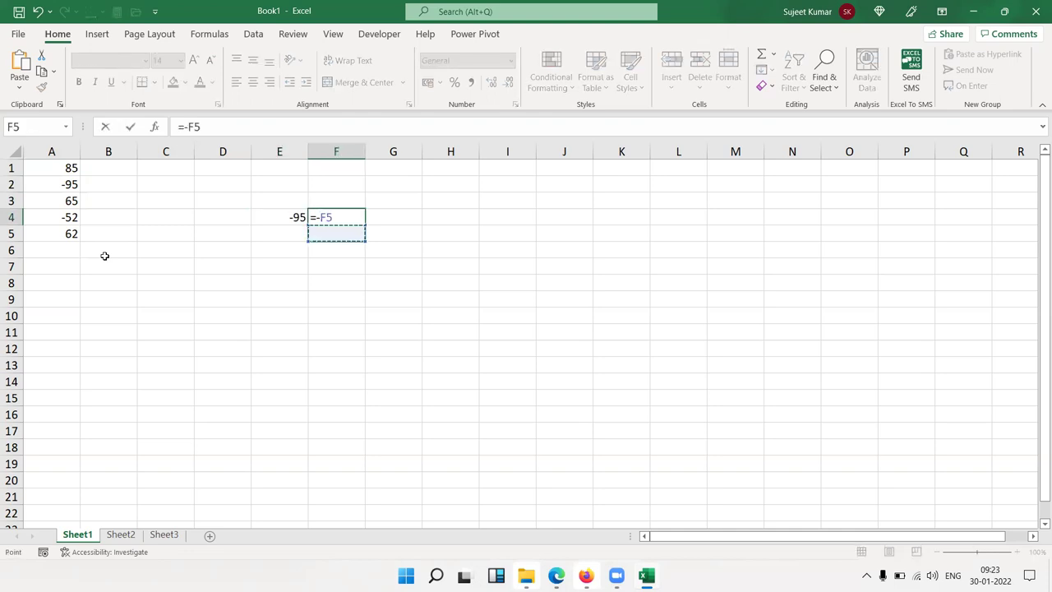
key("Up")
key("Left")
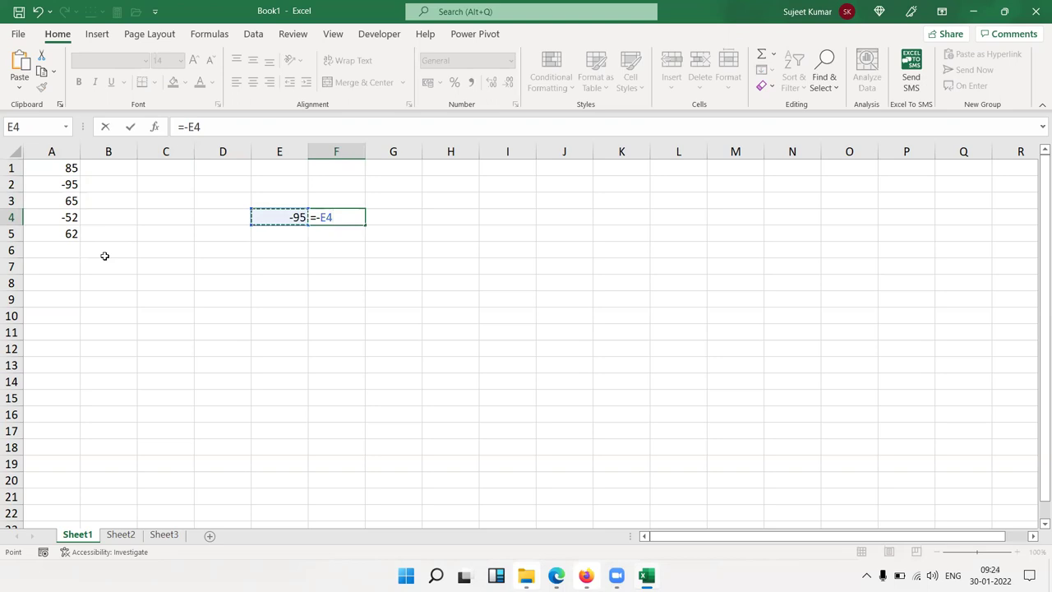
key("Return")
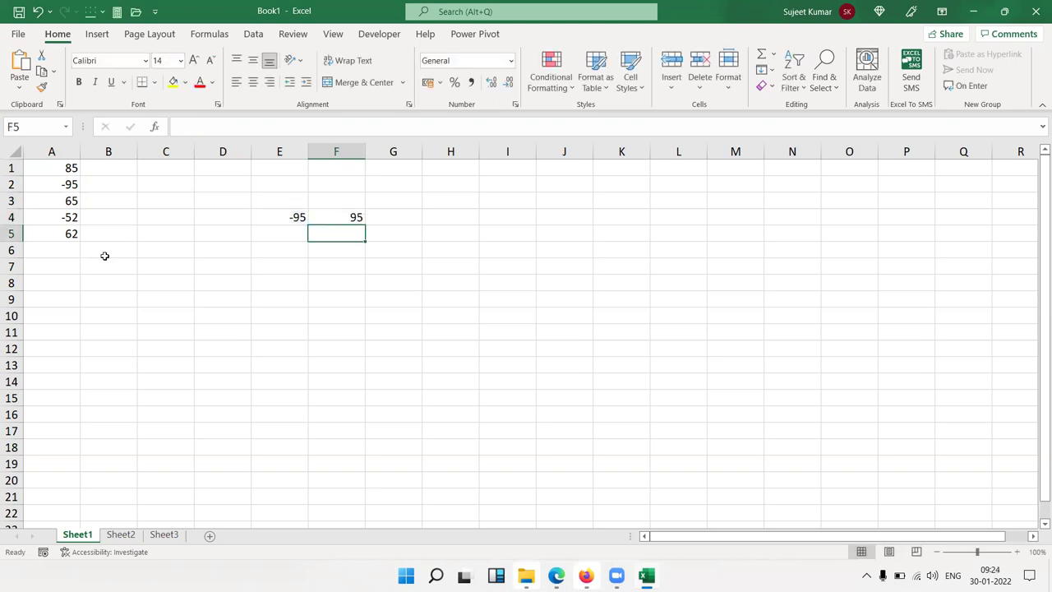
key("Up")
key("Left")
key("shift+Right")
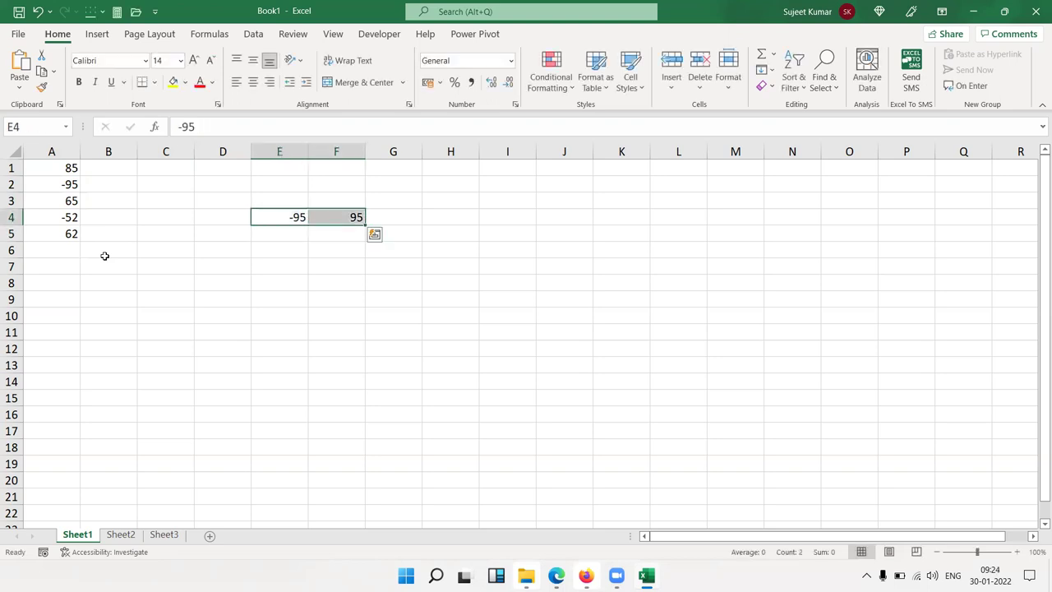
key("Delete")
Step: Enter =ABS(A1) in B1 and fill it down to B5, giving 85, 95, 65, 52, 62
key("Left")
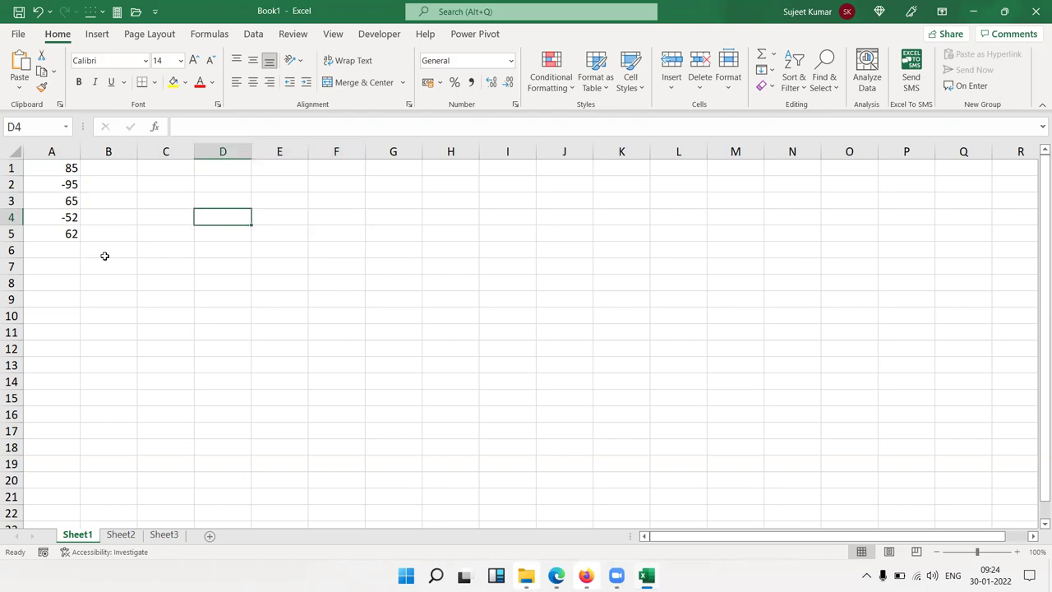
key("Left")
key("Left")
key("Left")
key("Up")
key("Up")
key("Up")
key("Right")
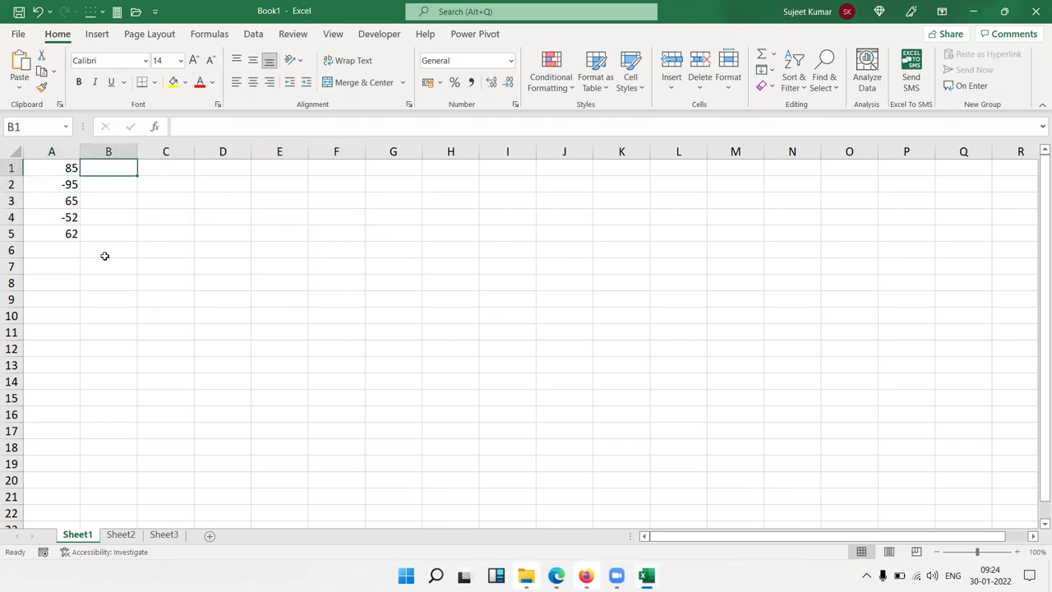
type("=abs")
key("Tab")
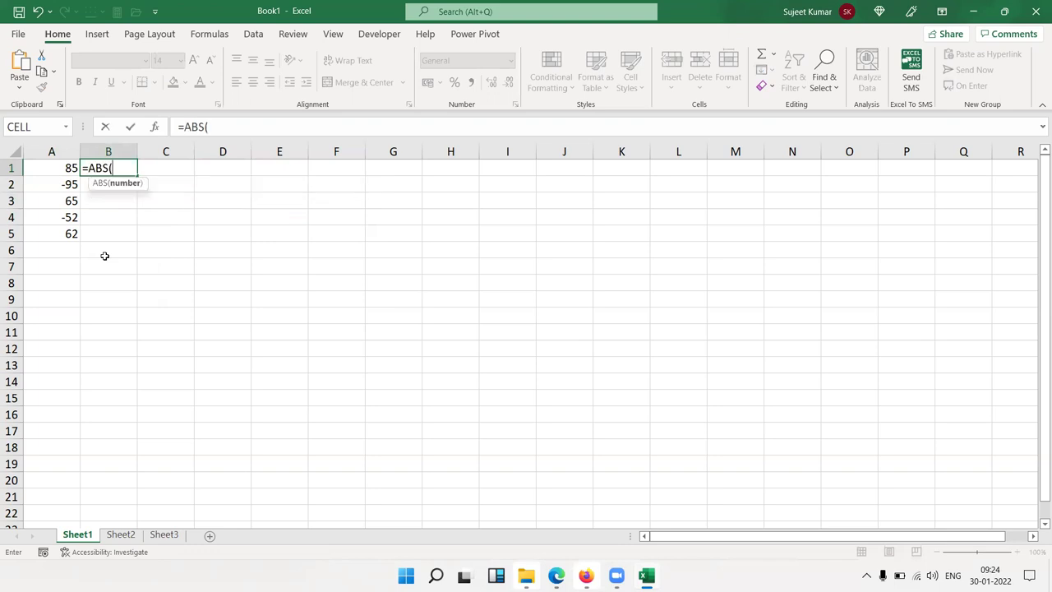
key("Left")
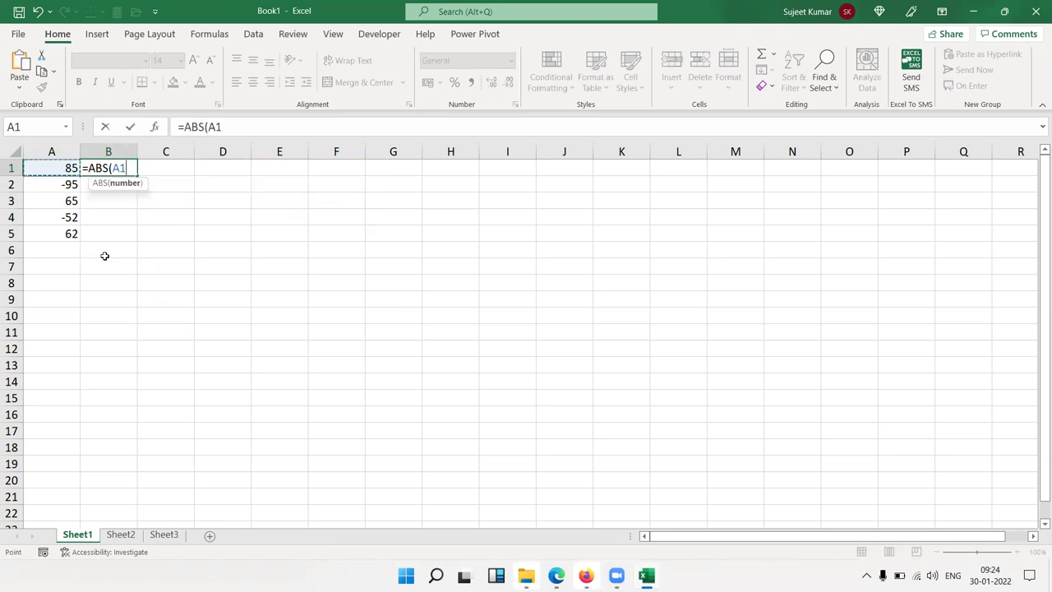
key("Return")
key("Up")
key("shift+Down")
key("shift+Down")
key("shift+Down")
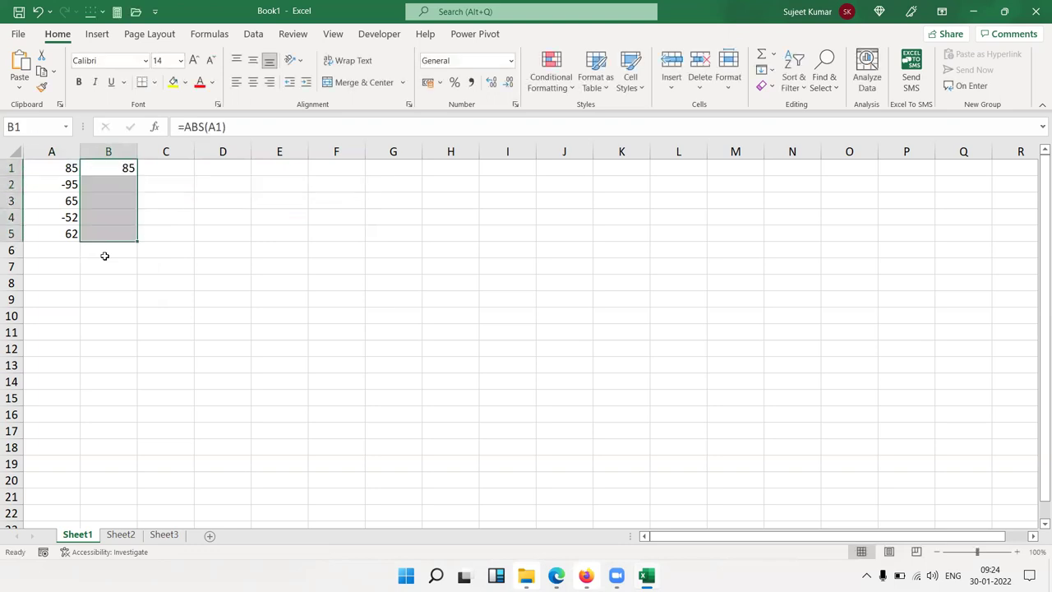
key("ctrl+d")
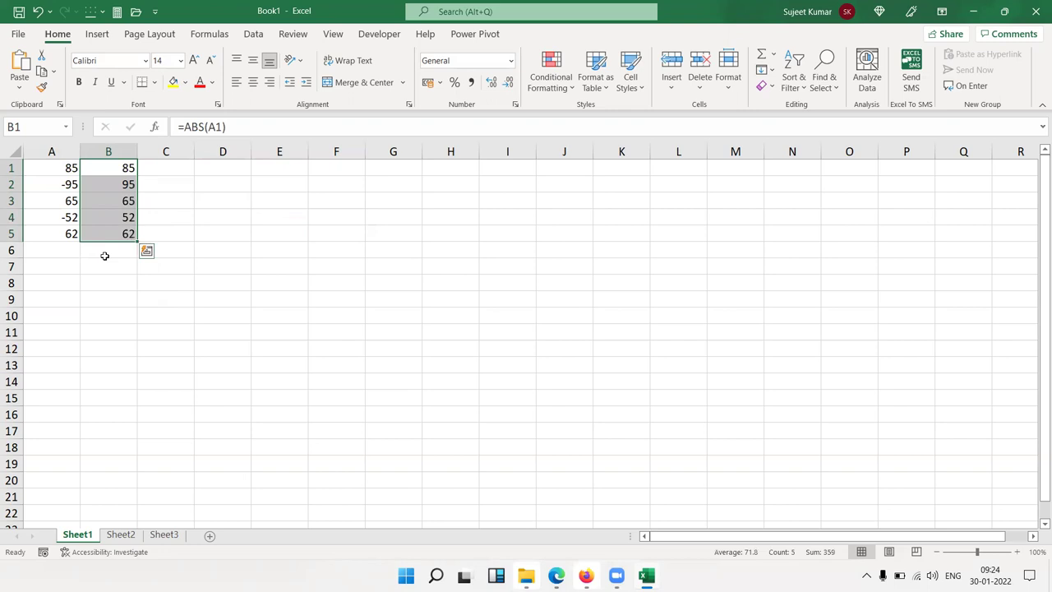
key("Up")
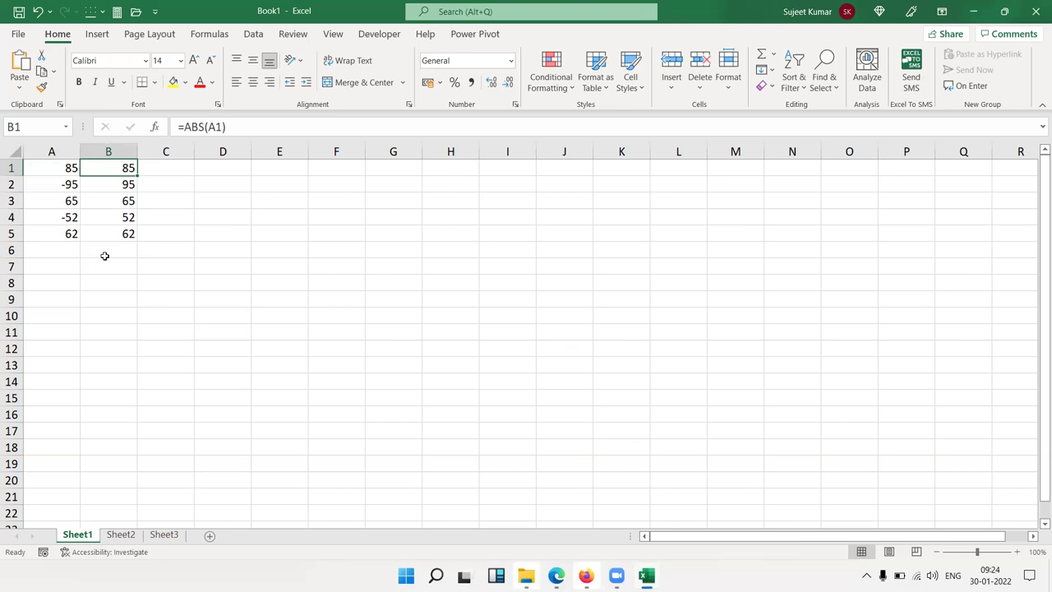
key("Down")
key("Down")
key("Down")
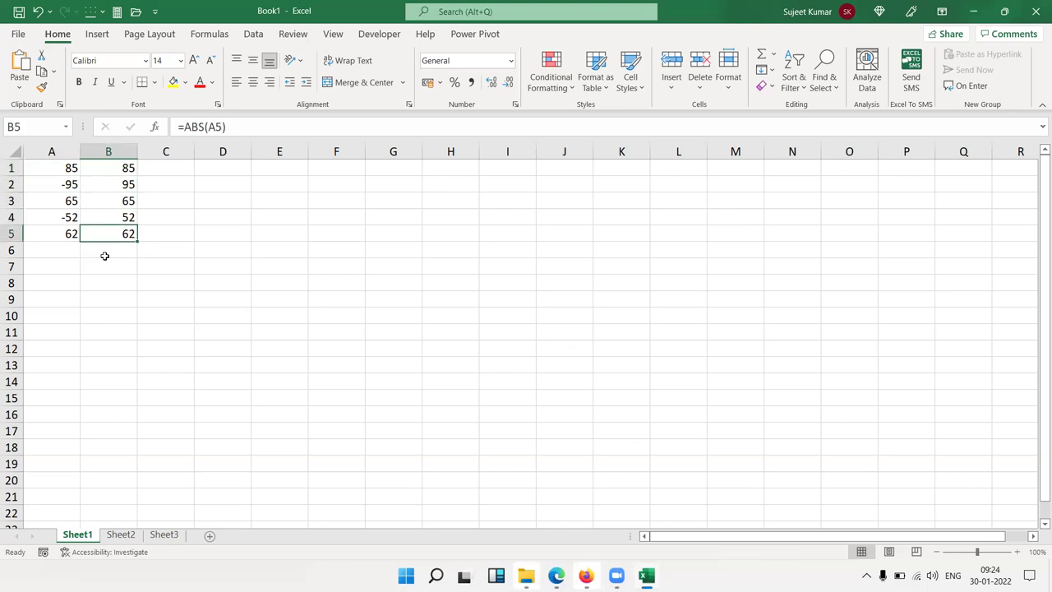
key("Right")
key("Right")
key("Right")
key("Right")
key("Up")
key("Up")
key("Up")
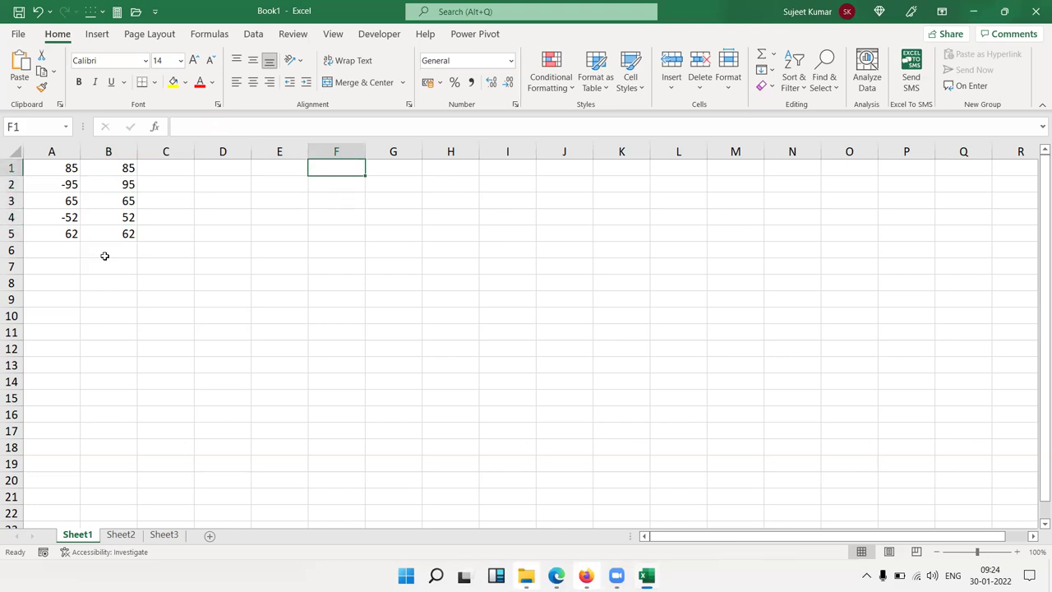
Step: Enter the heading Sr in F1 with serial numbers 1 to 5 below it
type("Sr")
key("Return")
type("1 2 3 4 5")
key("Return")
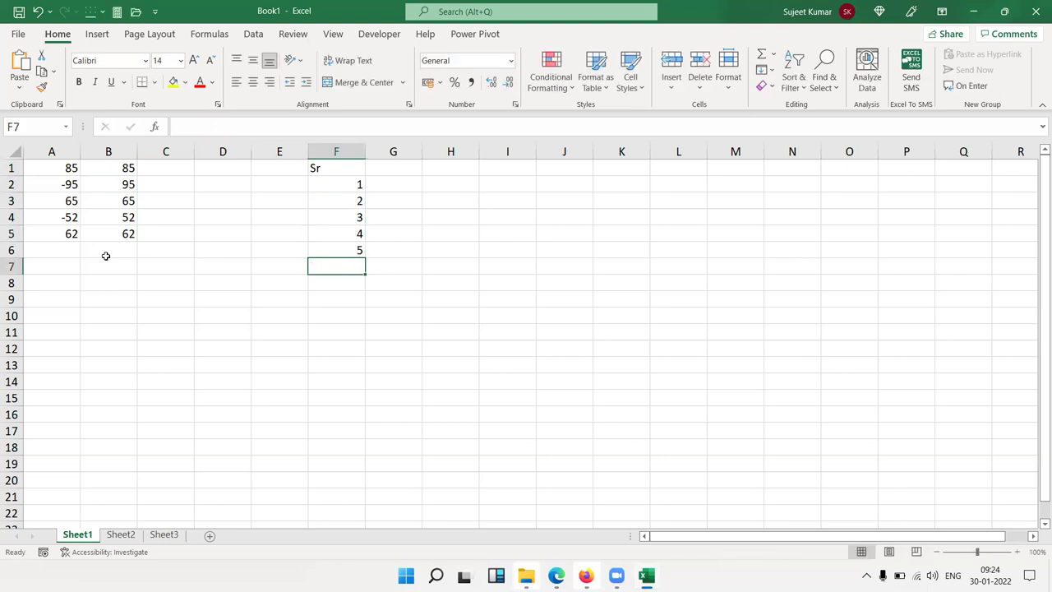
key("Up")
key("Up")
key("Up")
key("Up")
key("Up")
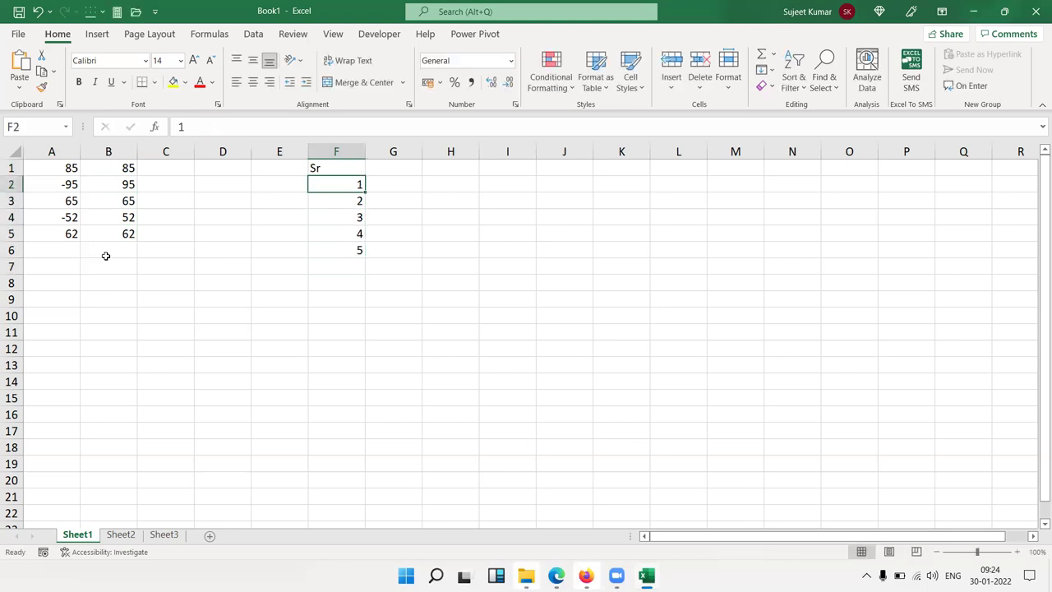
Step: Enter =ROMAN(F2) in G2 and fill it down to G6, showing I–V
key("Right")
type("=ro")
key("Tab")
key("Left")
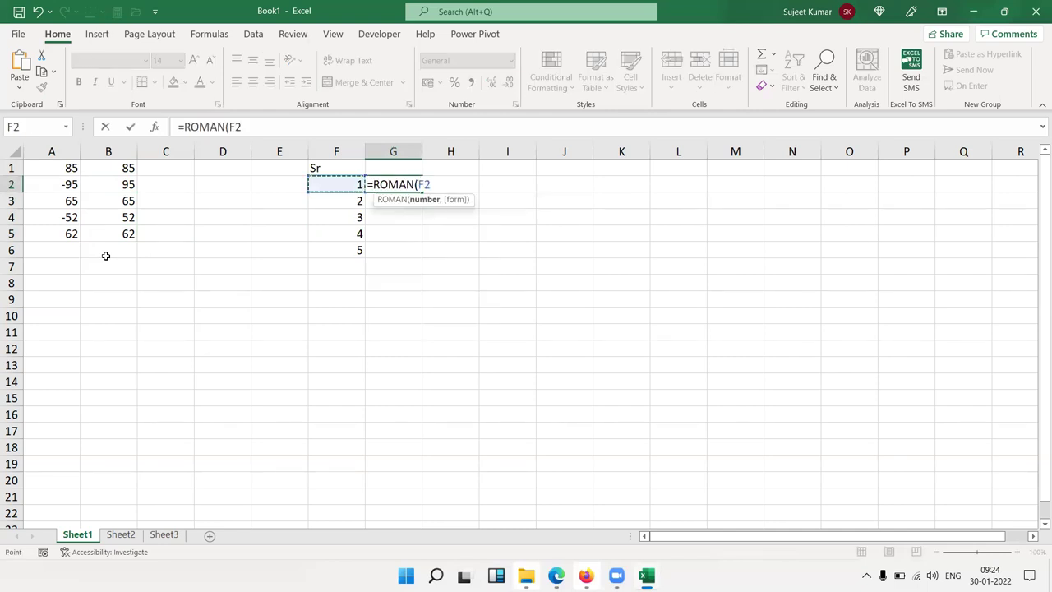
key("ctrl+Return")
key("shift+Down")
key("shift+Down")
key("shift+Down")
key("shift+Down")
key("ctrl+d")
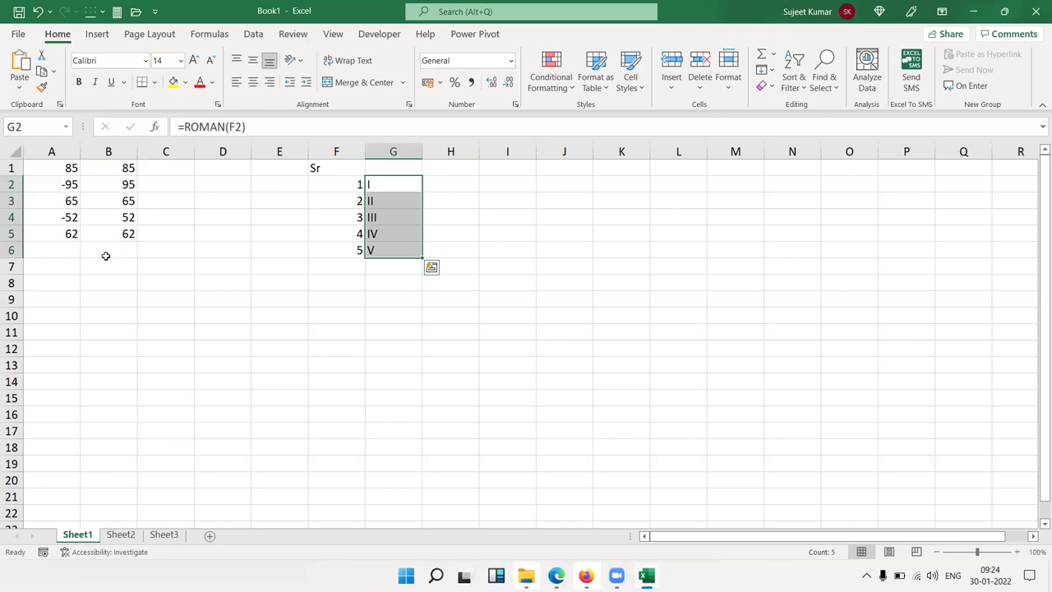
Step: Enter =ARABIC(G2) in H2 and fill it down to H6 to convert numerals back
key("Right")
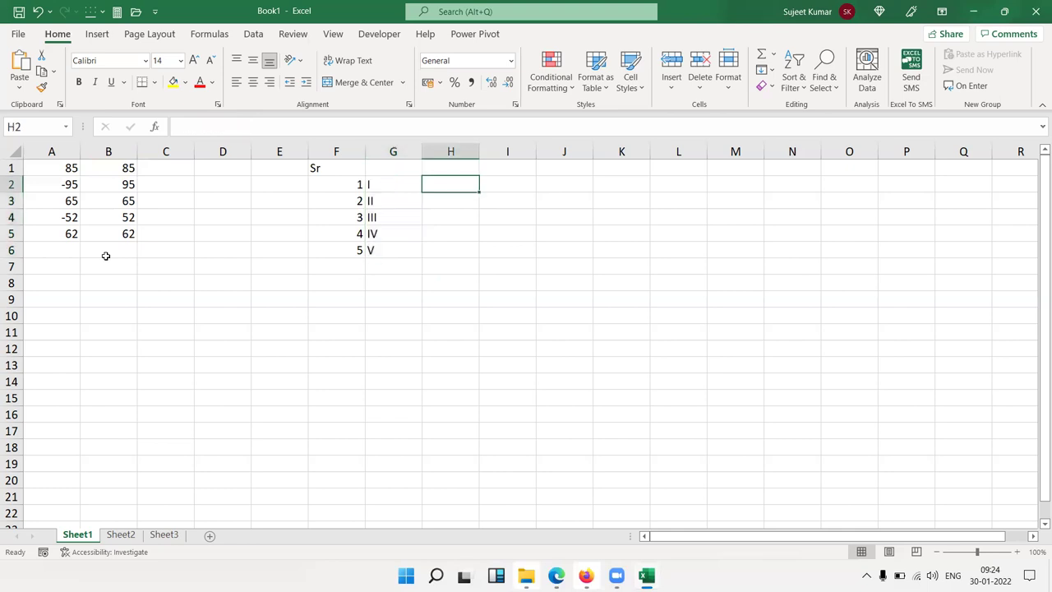
type("=")
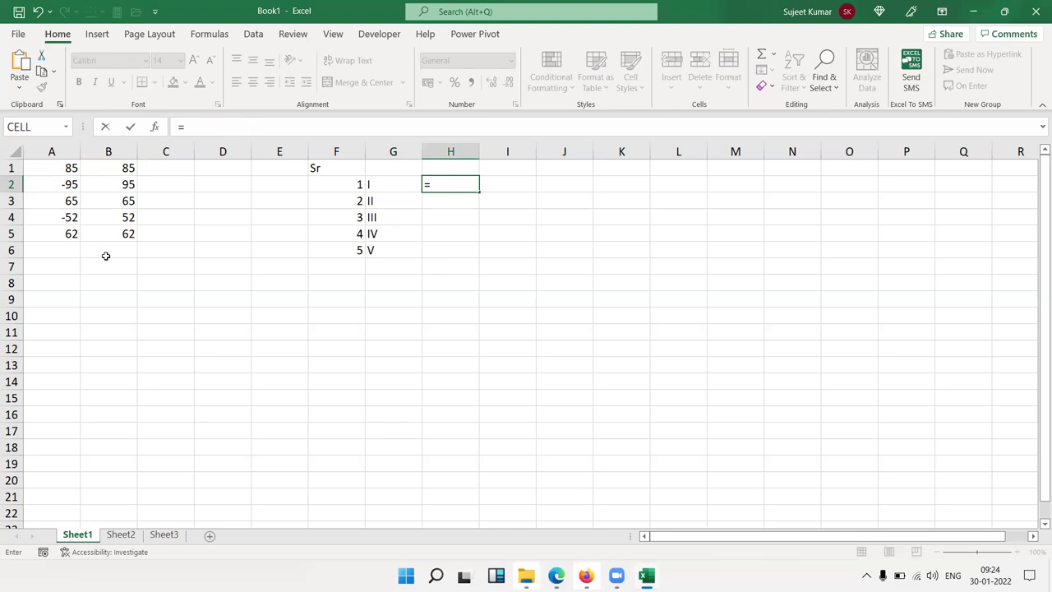
type("ar")
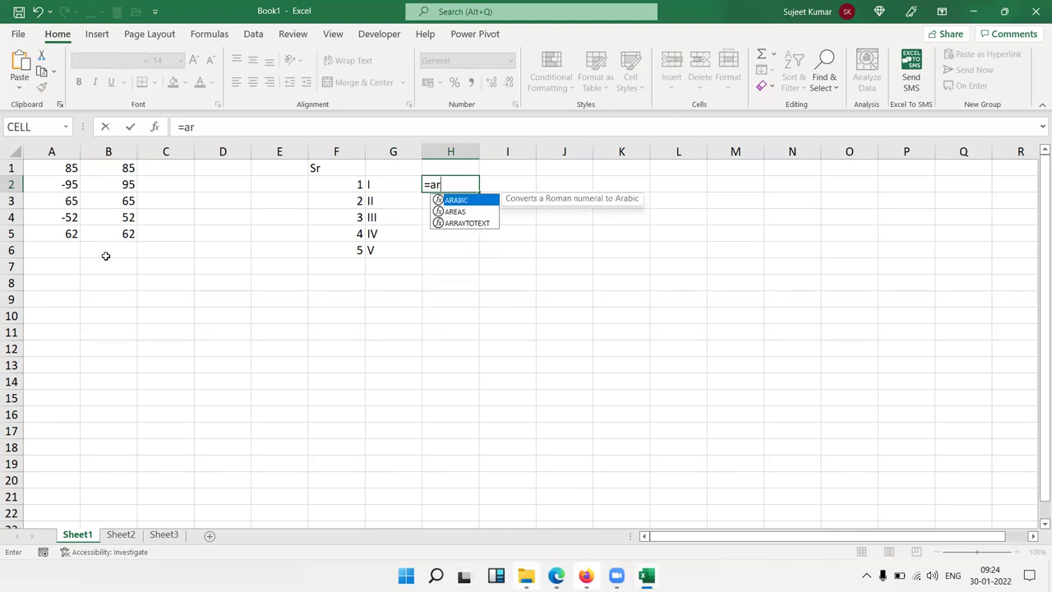
key("Tab")
key("Left")
key("Return")
key("Left")
key("ctrl+Down")
key("Right")
key("ctrl+shift+Up")
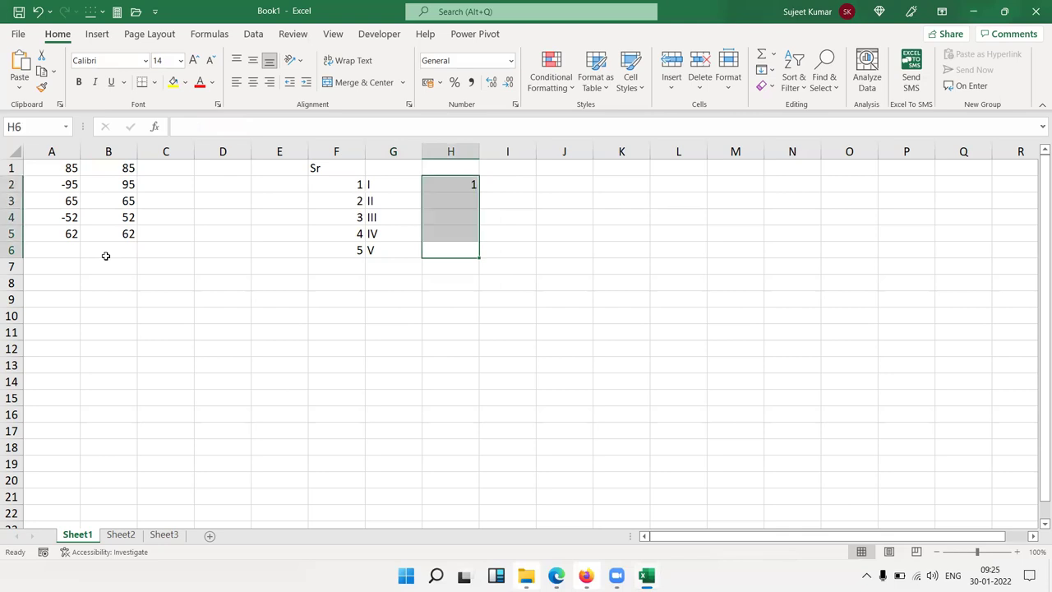
key("ctrl+d")
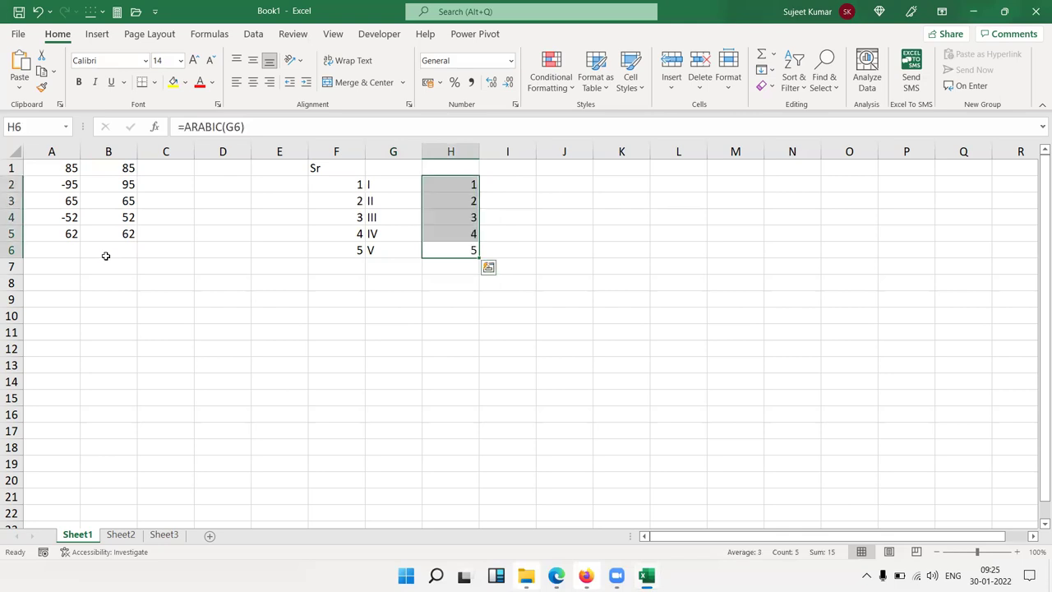
Step: Open the recent workbook Book2
left_click(187, 305)
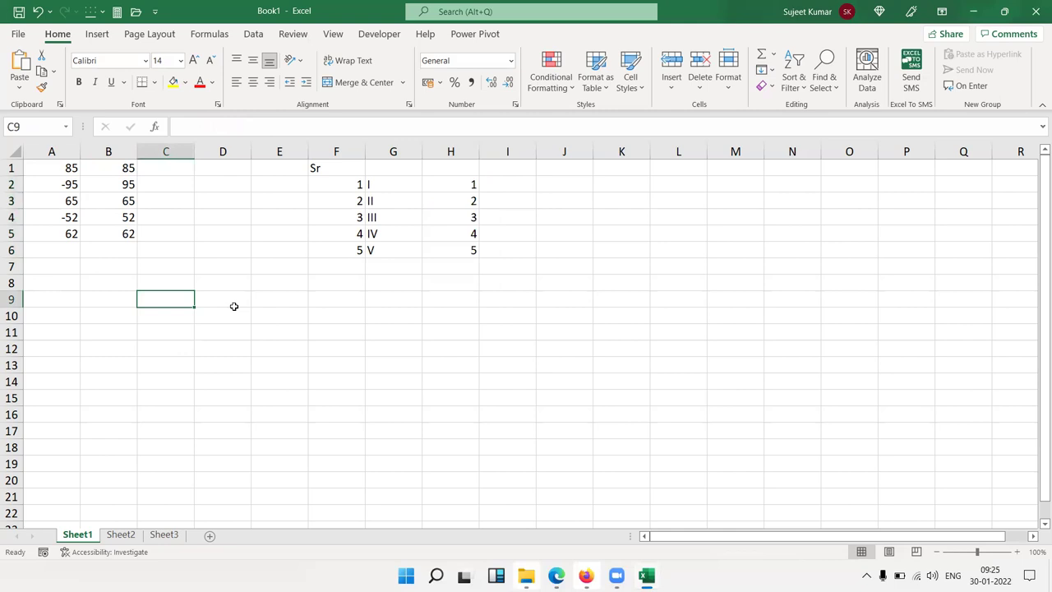
left_click(18, 34)
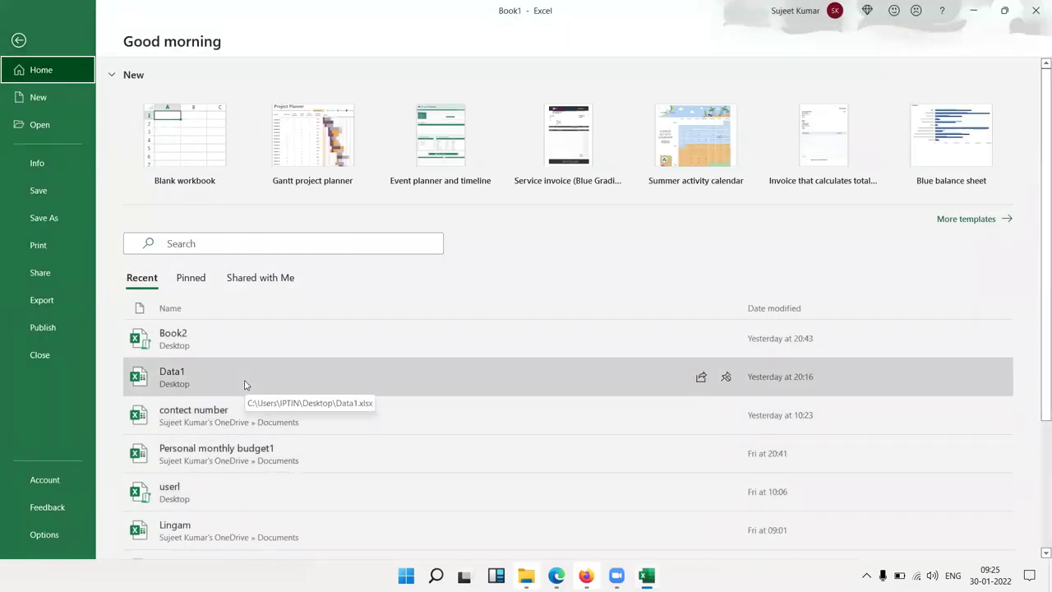
left_click(235, 338)
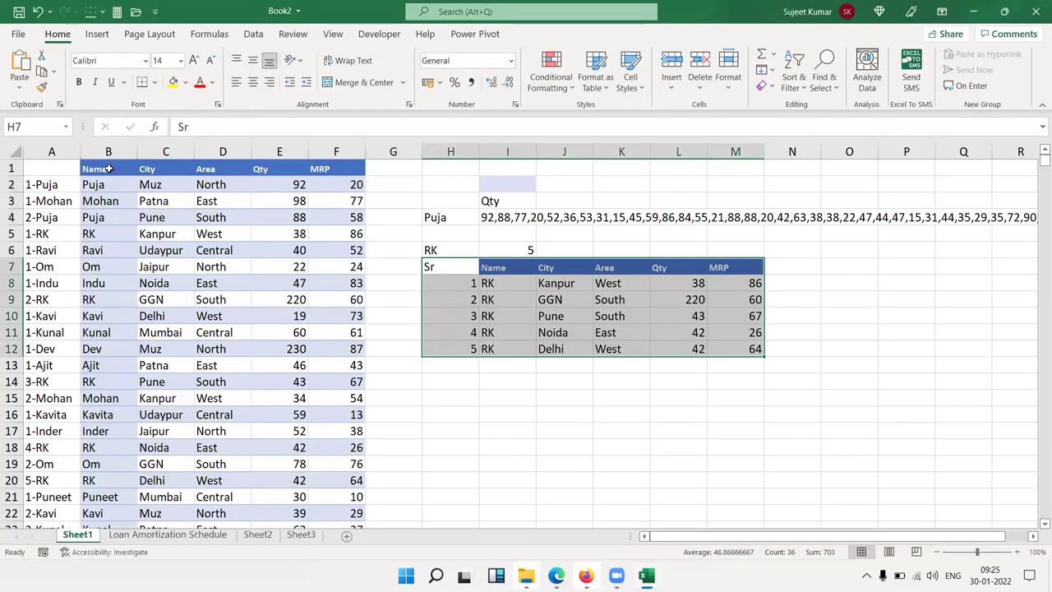
Step: Copy Book2's Name-to-MRP table through row 89 and go to Book1's empty Sheet2
left_click(85, 168)
key("ctrl+shift+Down")
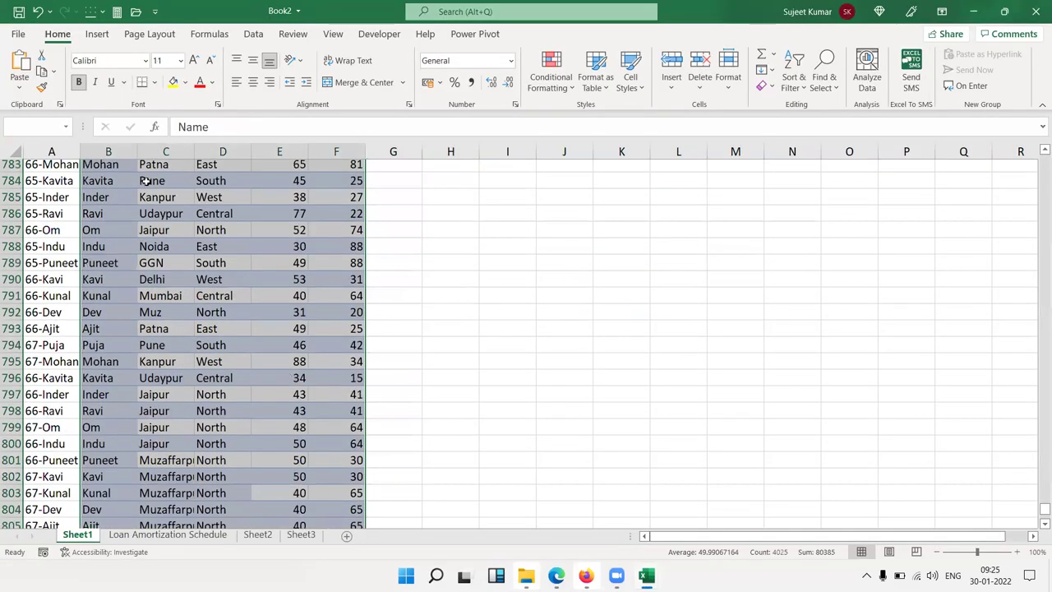
key("ctrl+c")
key("ctrl+Tab")
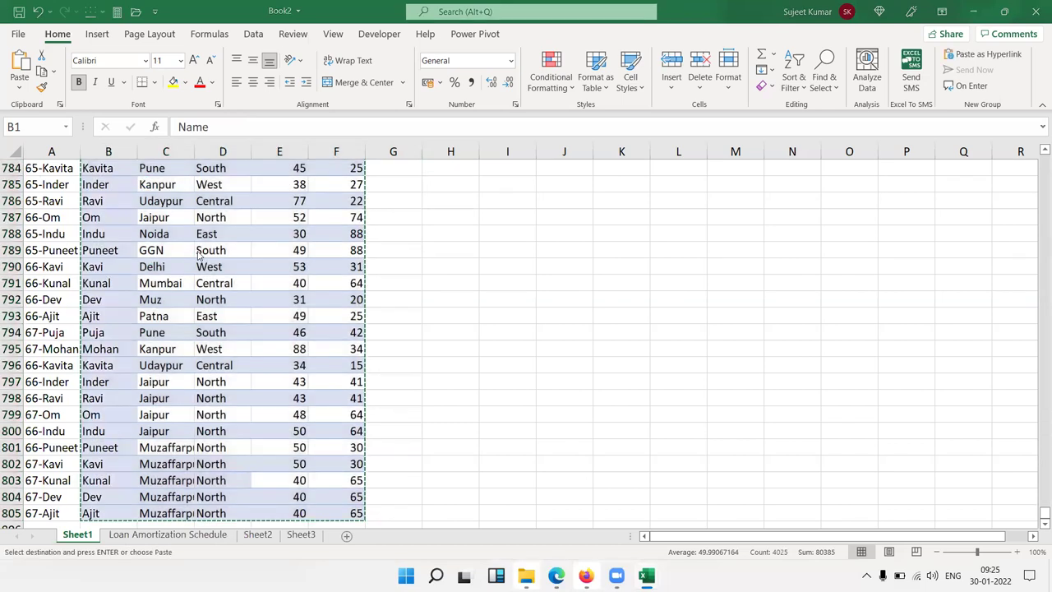
key("ctrl+Tab")
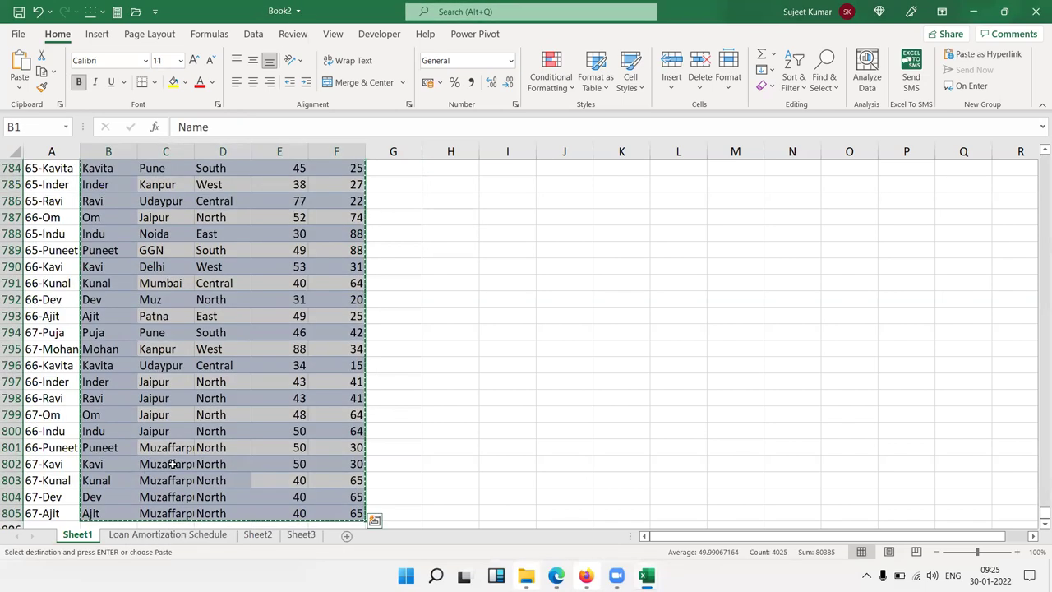
key("ctrl+BackSpace")
key("shift+BackSpace")
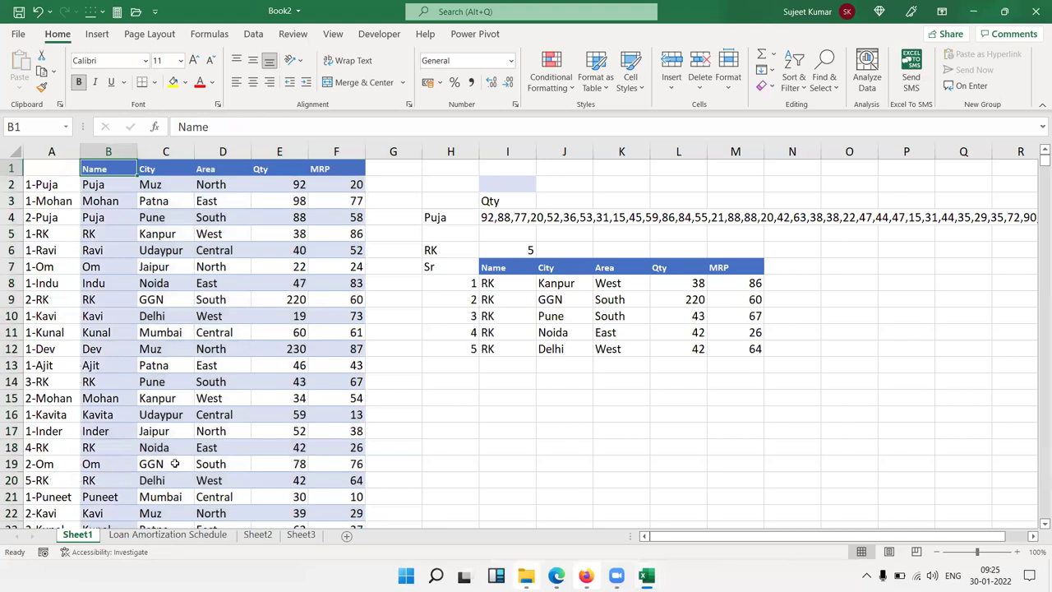
key("shift+Right")
key("shift+Right")
key("shift+Right")
key("shift+Right")
key("shift+Page_Down")
key("shift+Page_Down")
key("shift+Page_Down")
key("shift+Page_Down")
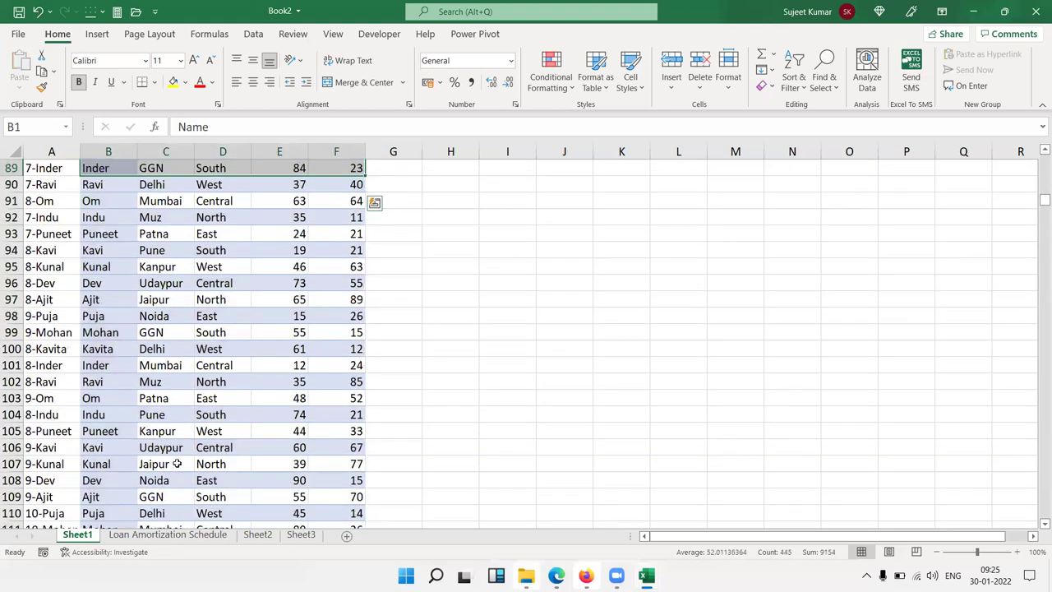
key("ctrl+c")
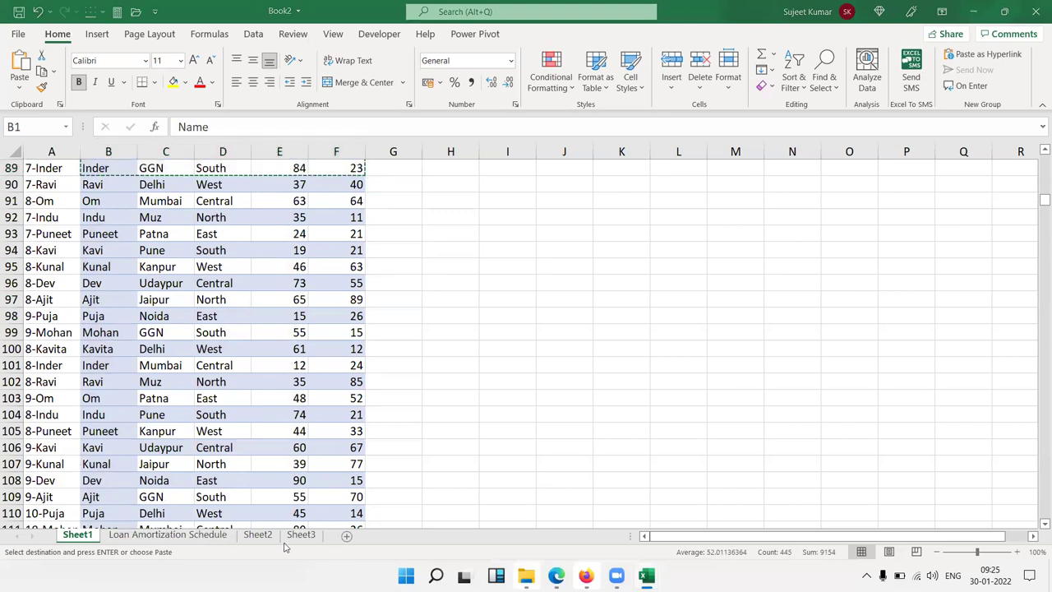
key("ctrl+Tab")
left_click(129, 536)
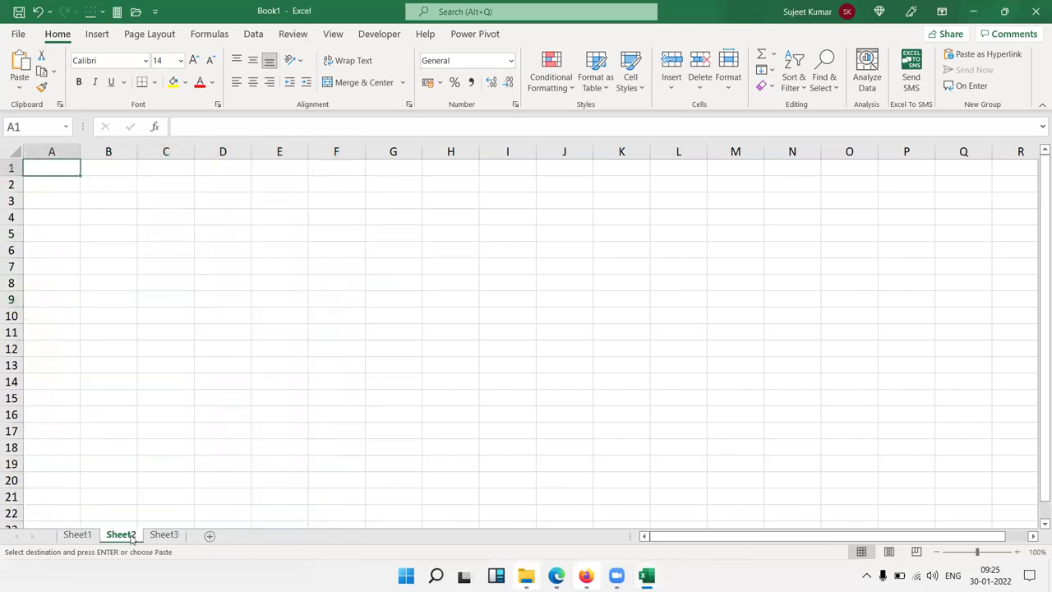
Step: Paste the sales table at A1 and label B91 as 'Total'
key("ctrl+v")
left_click(204, 316)
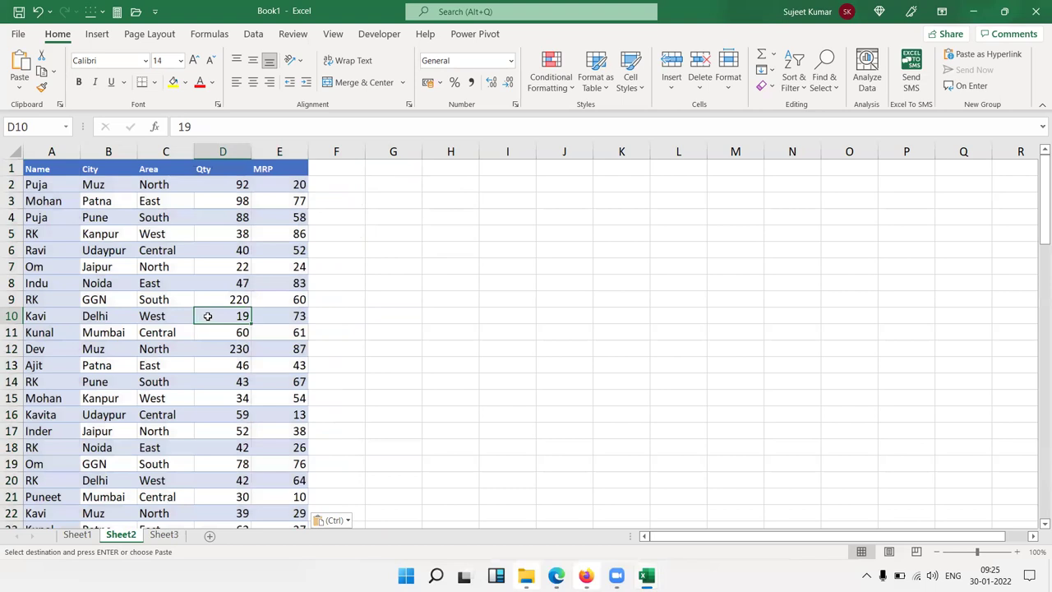
key("ctrl+Down")
key("Down")
key("Down")
key("Left")
key("Left")
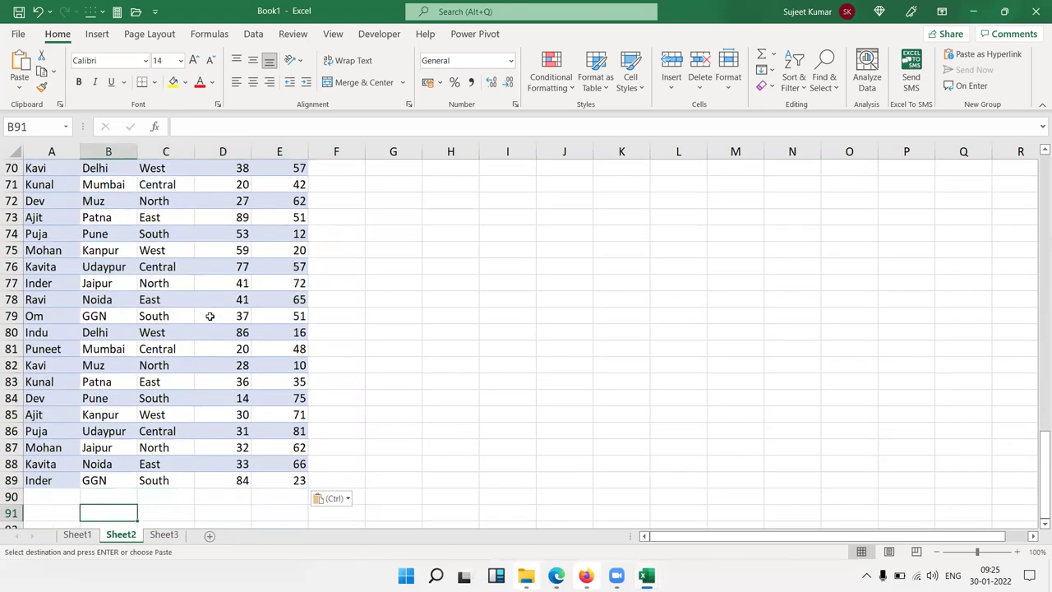
type("Total")
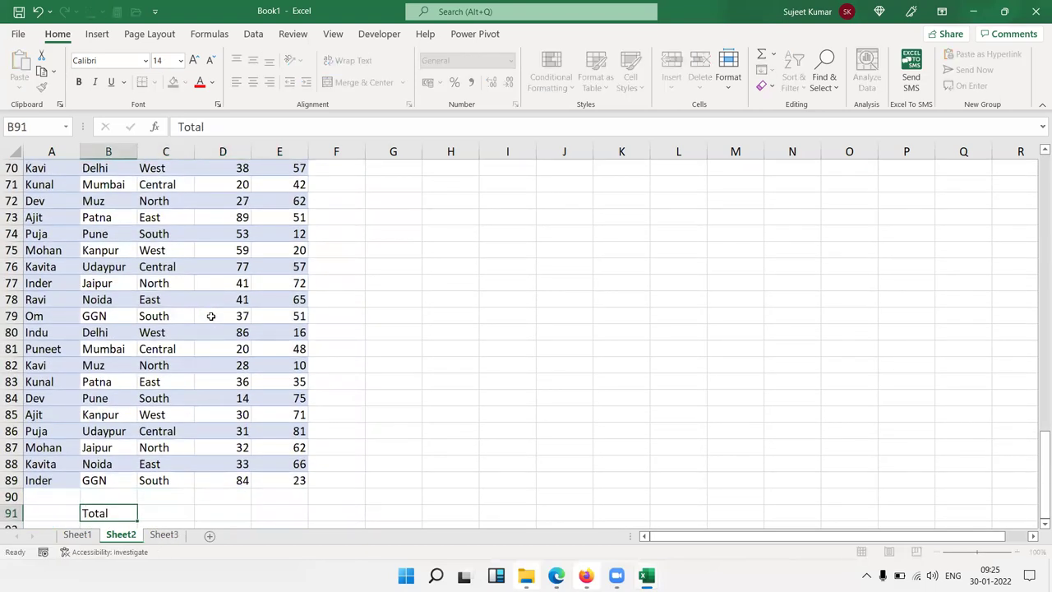
key("Tab")
key("Tab")
Step: Enter =SUBTOTAL(9, …) over the Qty column in D91, totalling 4616
type("=sub")
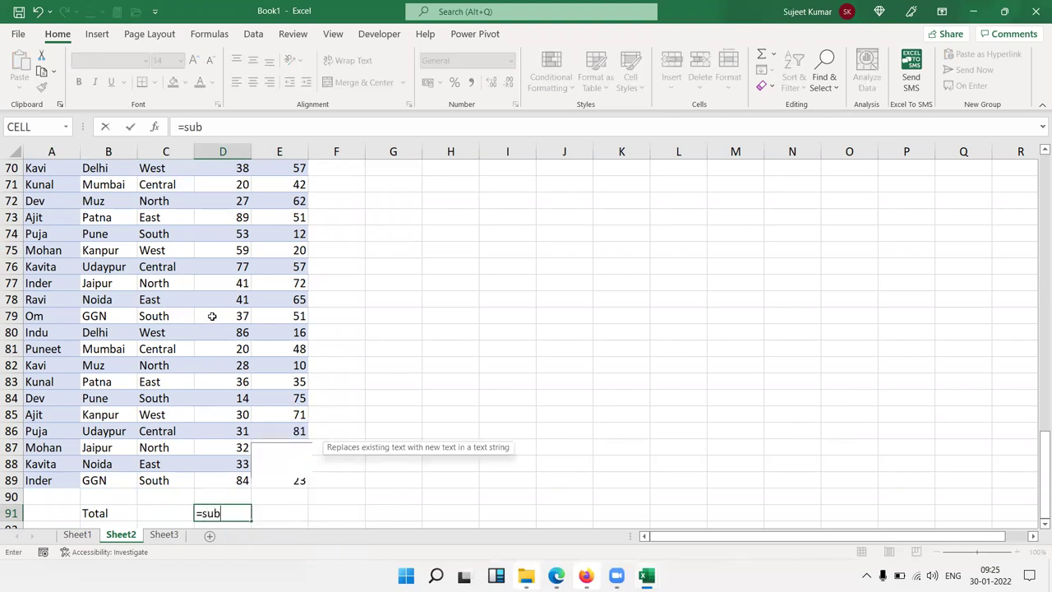
key("Down")
key("Tab")
key("Down")
key("Down")
key("Down")
key("Down")
key("Down")
key("Down")
key("Down")
key("Down")
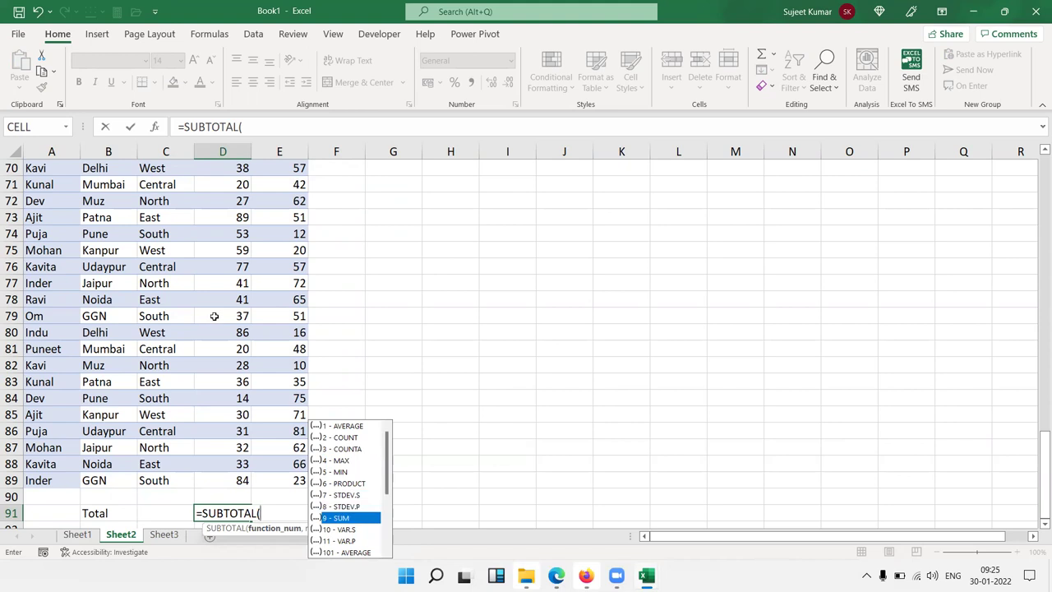
key("Tab")
type(",")
key("Up")
key("Up")
key("ctrl+shift+Up")
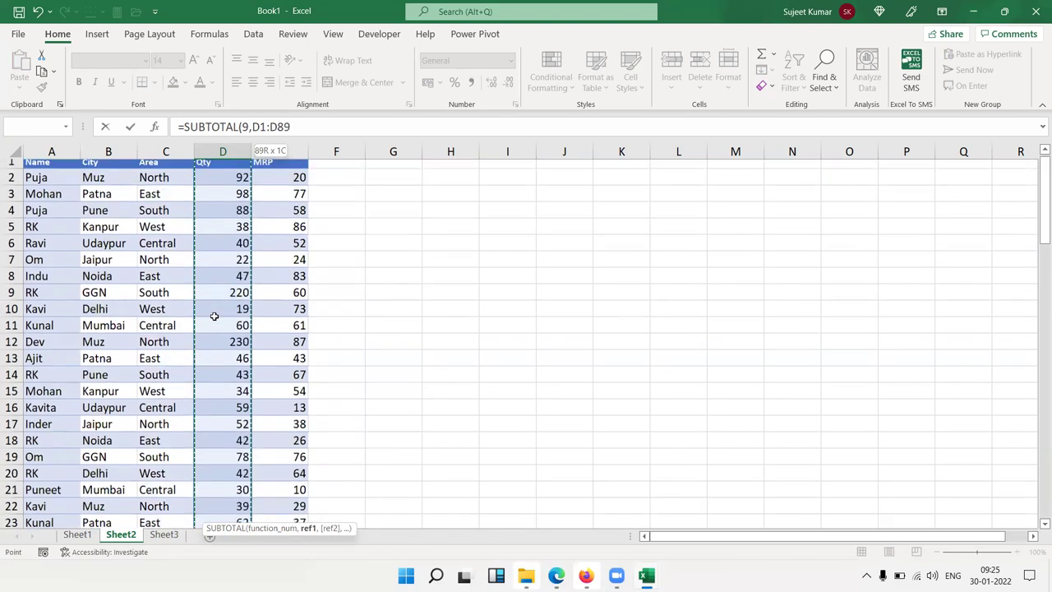
key("shift+Down")
key("Return")
key("Up")
key("Up")
key("Up")
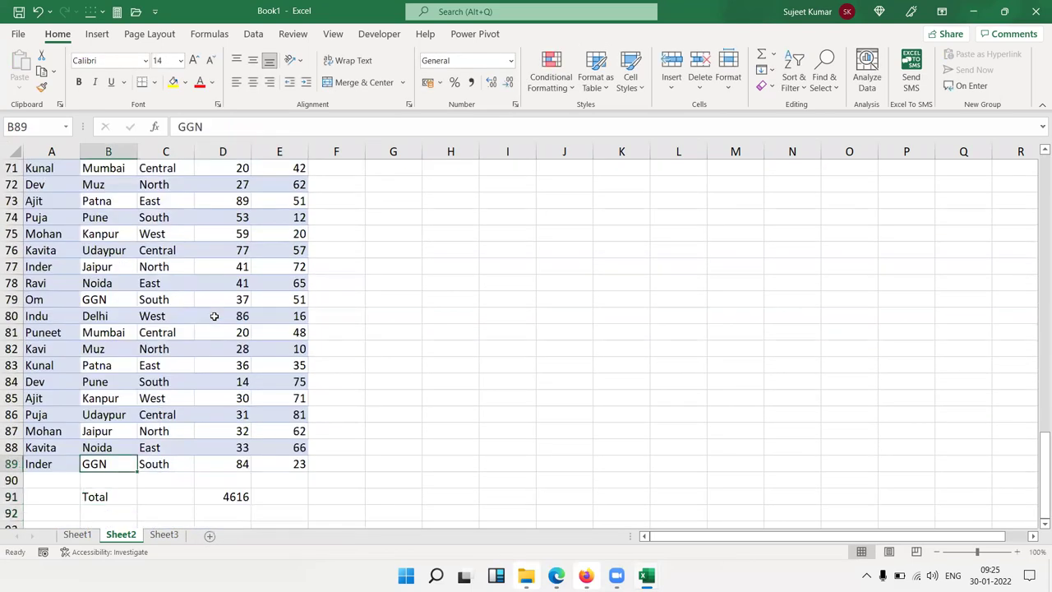
Step: Filter the Name column to a single salesperson so the Total drops to 346
key("ctrl+Up")
key("ctrl+shift+l")
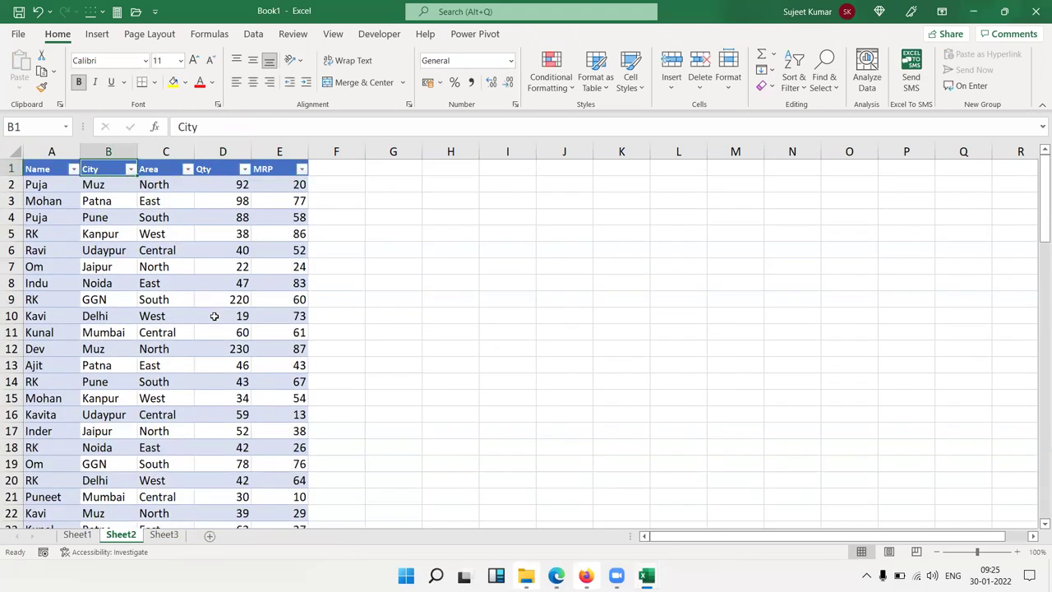
left_click(73, 169)
left_click(49, 344)
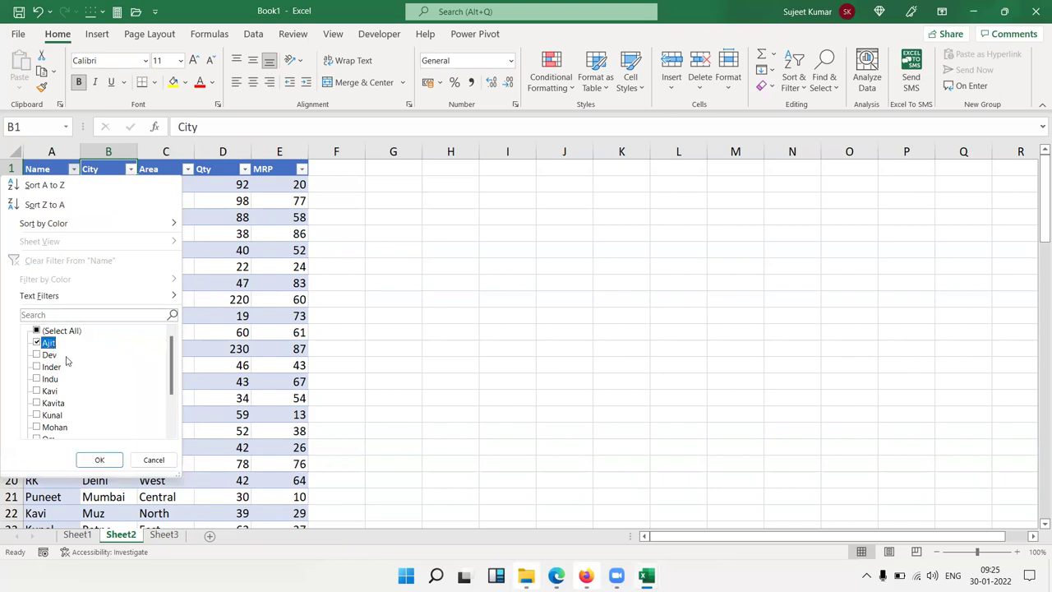
left_click(100, 459)
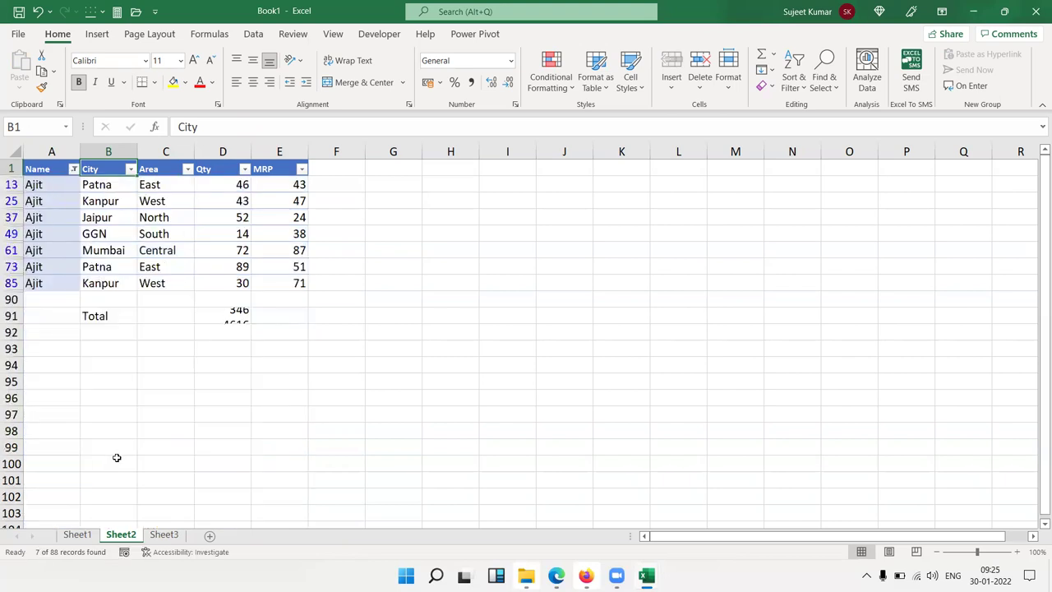
left_click(236, 318)
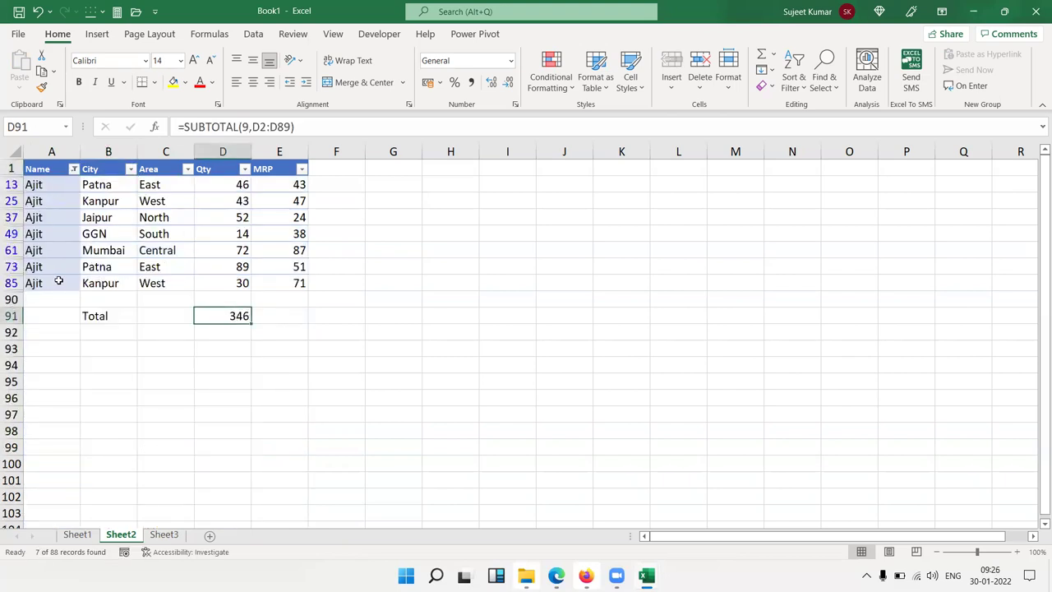
Step: Clear the filter and enter =NA() in D88 so the D91 Total shows #N/A
key("ctrl+shift+l")
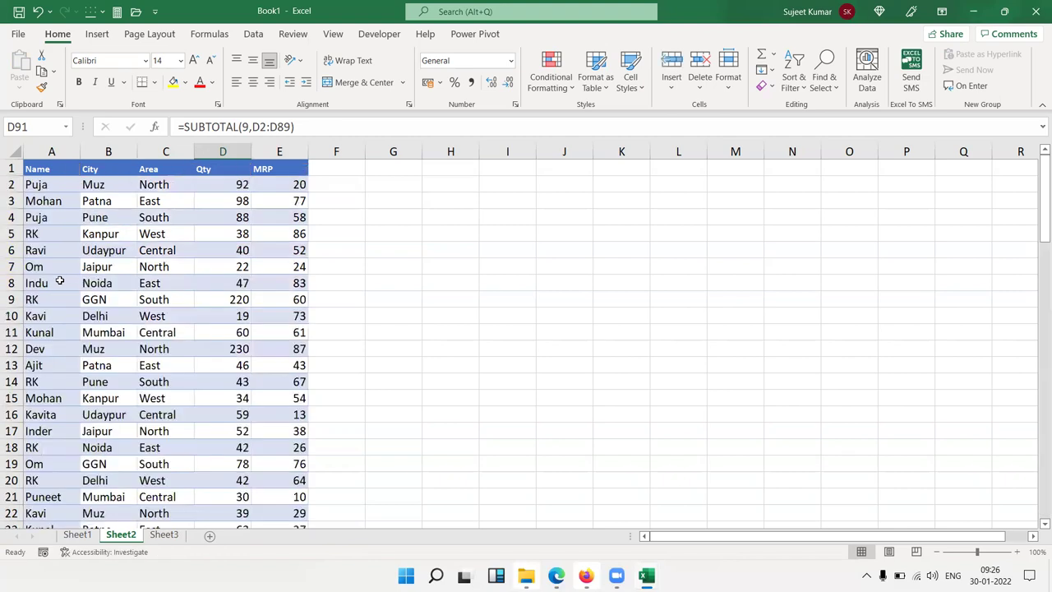
scroll(156, 366, "down", 10)
scroll(271, 444, "down", 7)
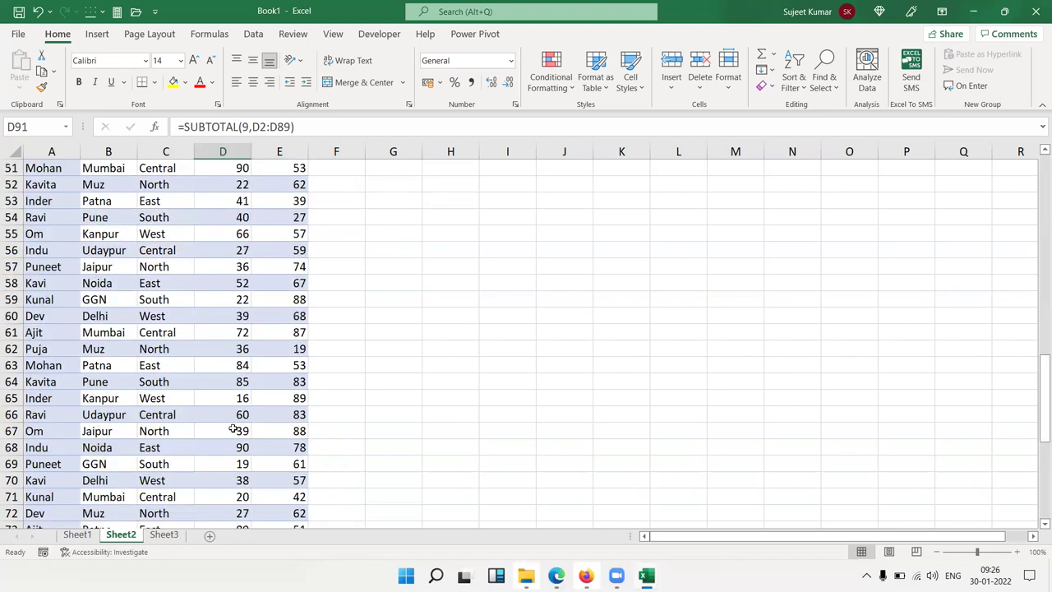
left_click(236, 431)
key("Down")
key("Down")
key("Down")
key("Down")
key("Down")
key("Down")
key("Down")
key("Down")
key("Down")
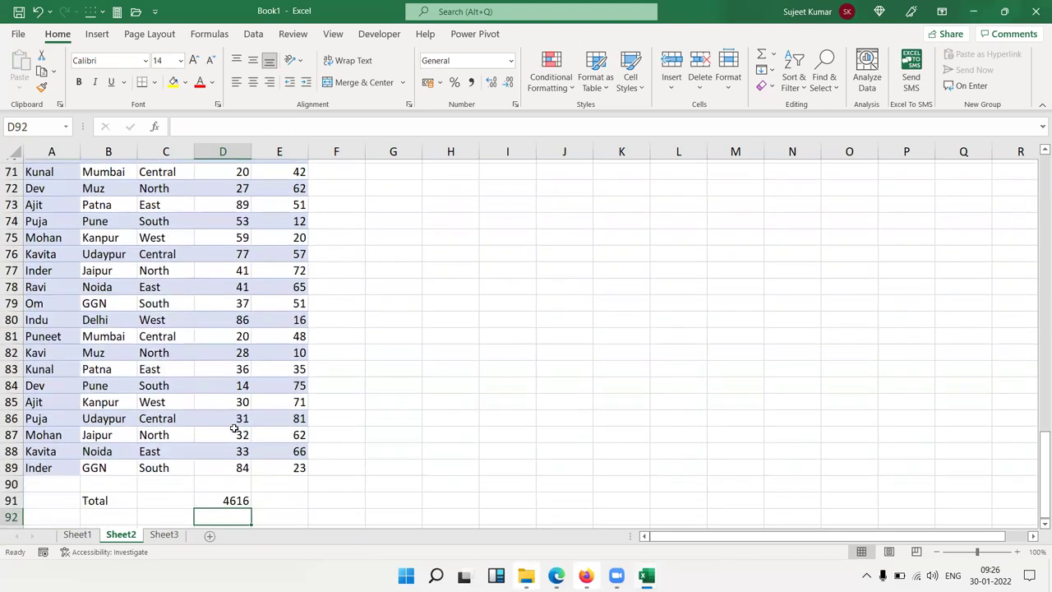
key("Up")
key("Up")
key("Up")
key("Up")
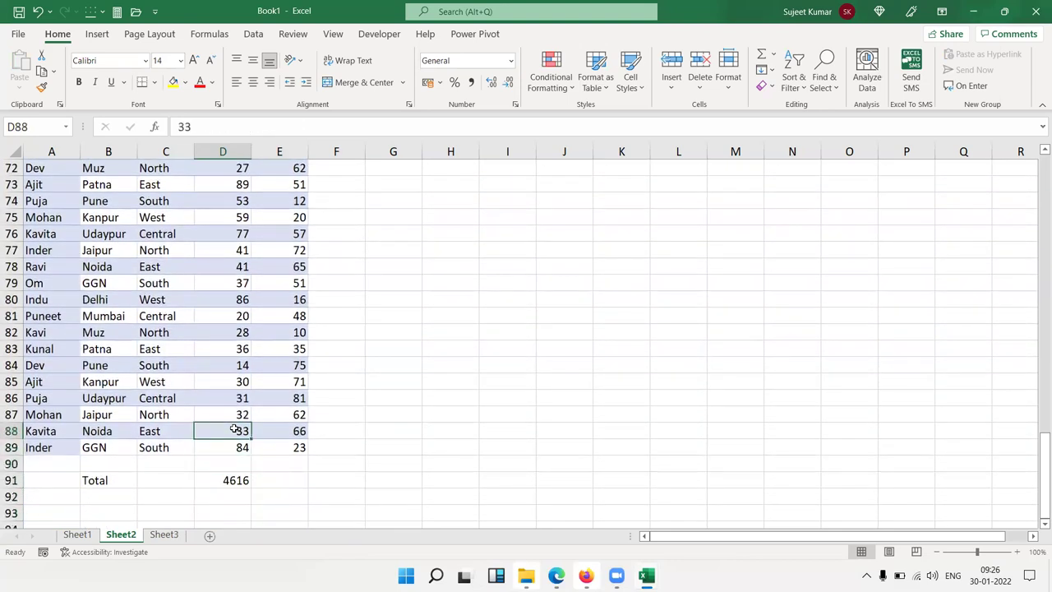
type("=na")
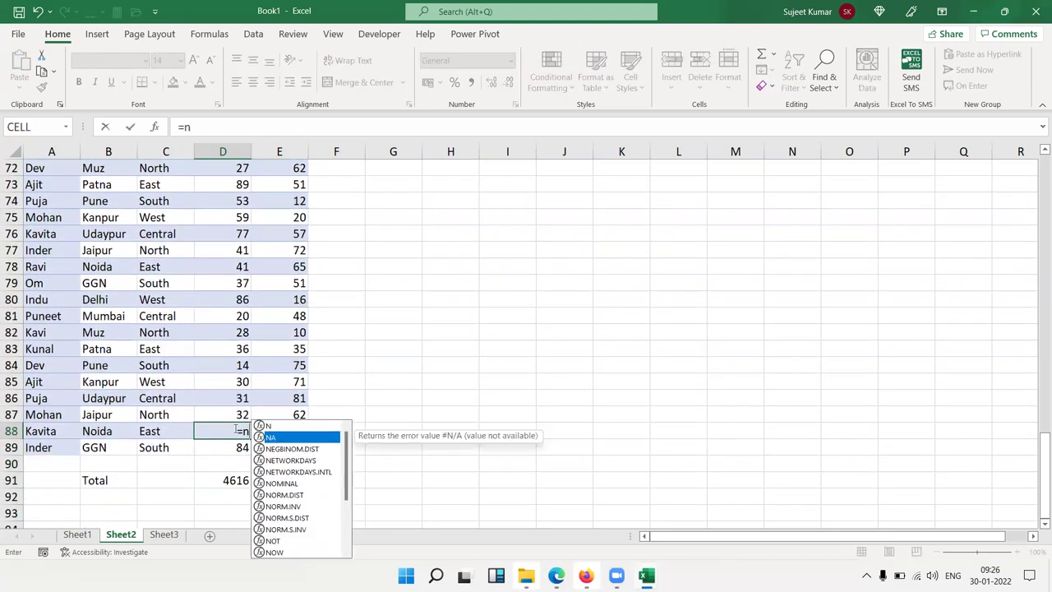
key("Tab")
type(")")
key("Return")
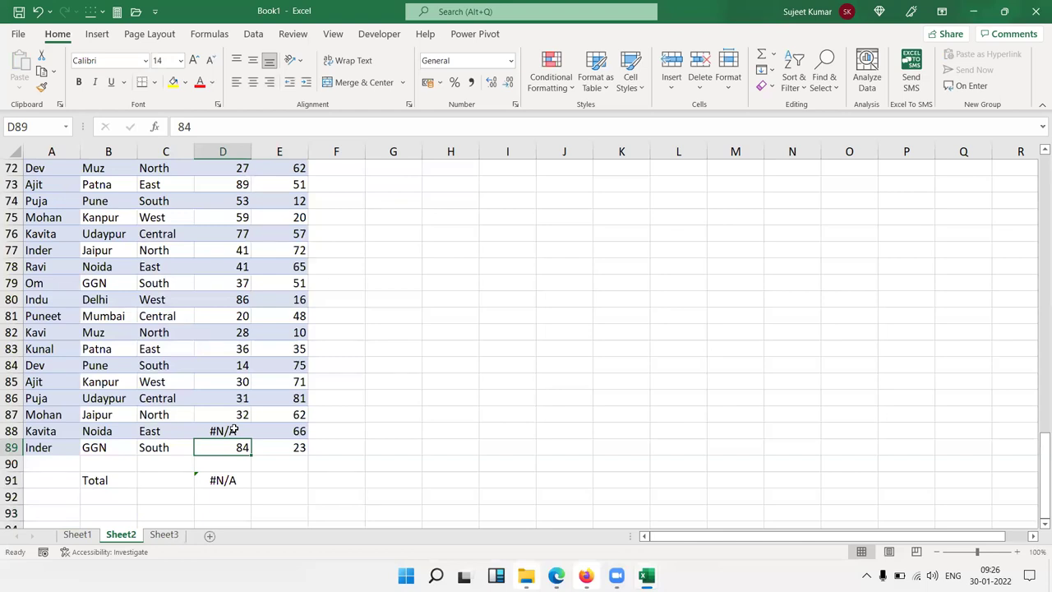
key("Down")
key("Down")
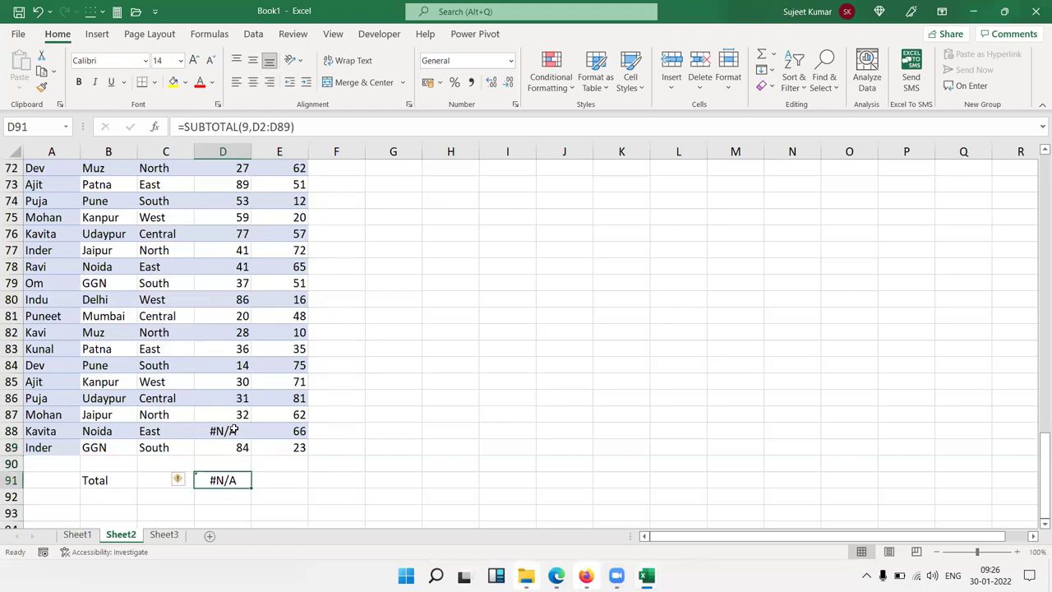
type("=a")
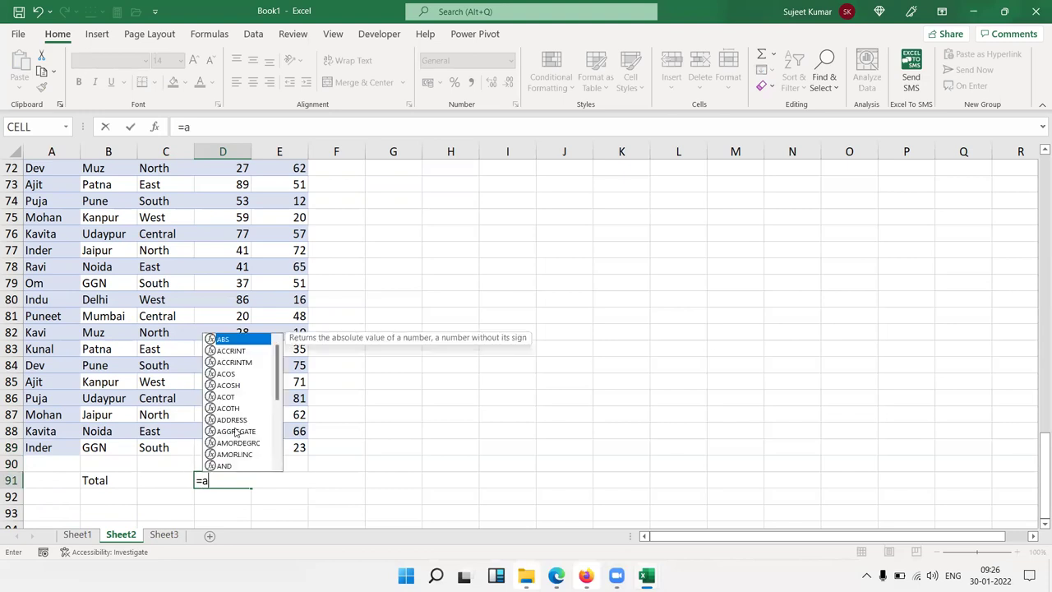
type("g")
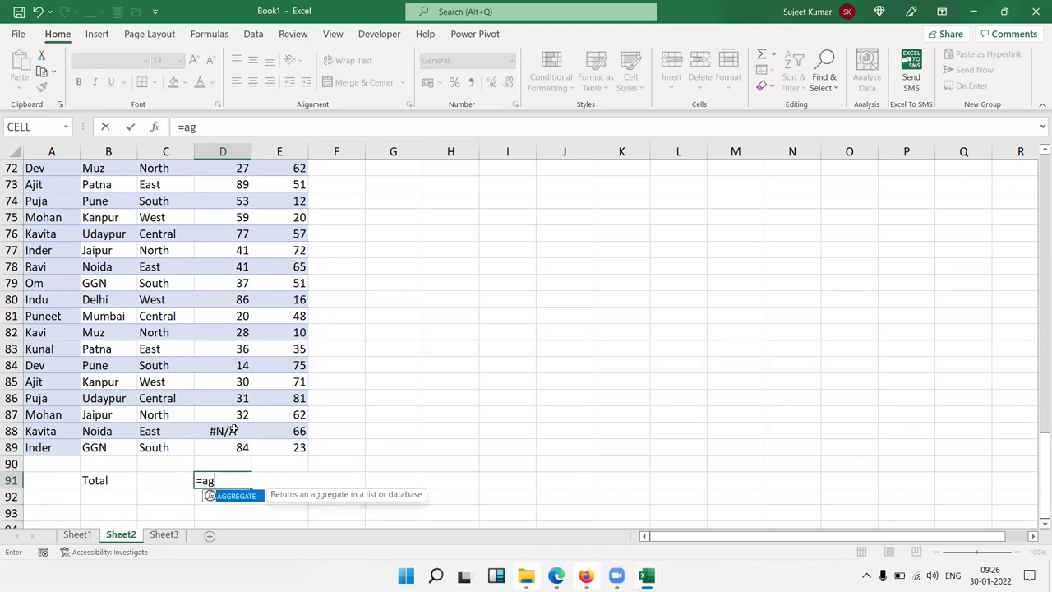
Step: Make D91 =AGGREGATE(9,7,D1:D89) to sum Qty while skipping errors, giving 4583
key("Tab")
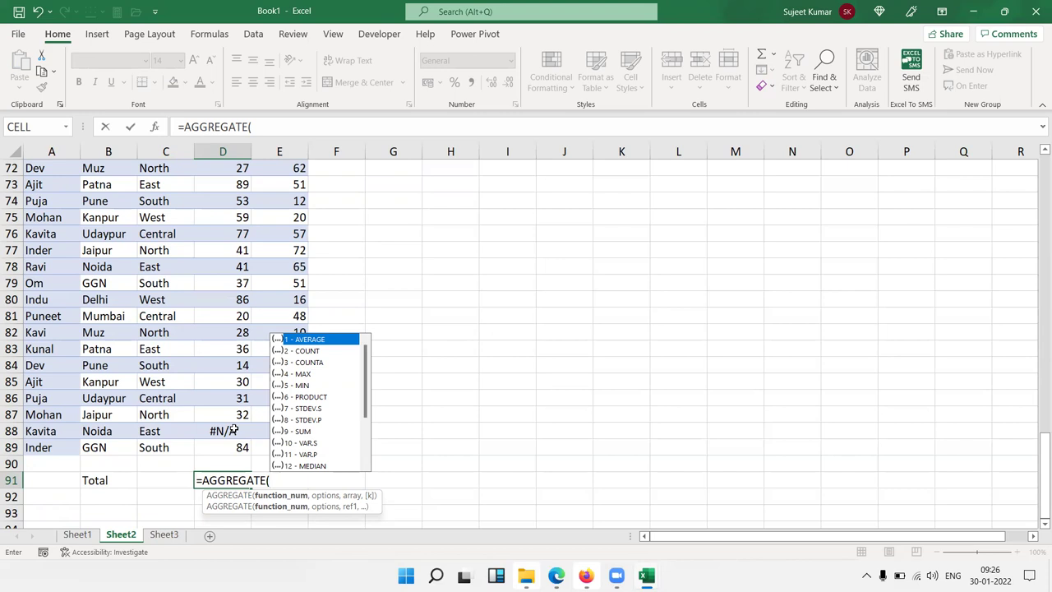
key("Down")
key("Down")
key("Down")
key("Down")
key("Down")
key("Down")
key("Down")
key("Down")
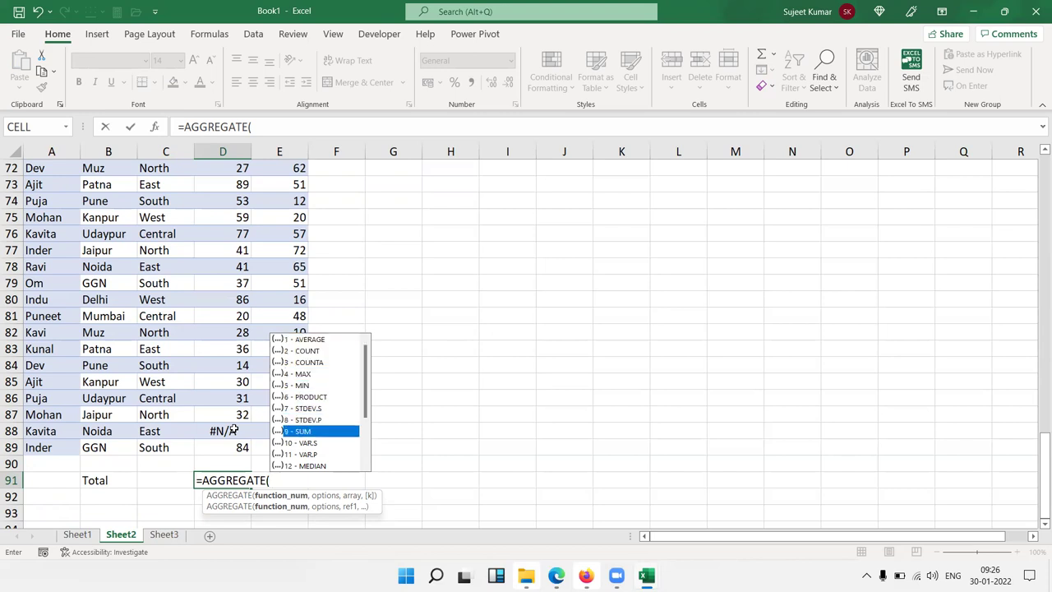
key("Tab")
type(",")
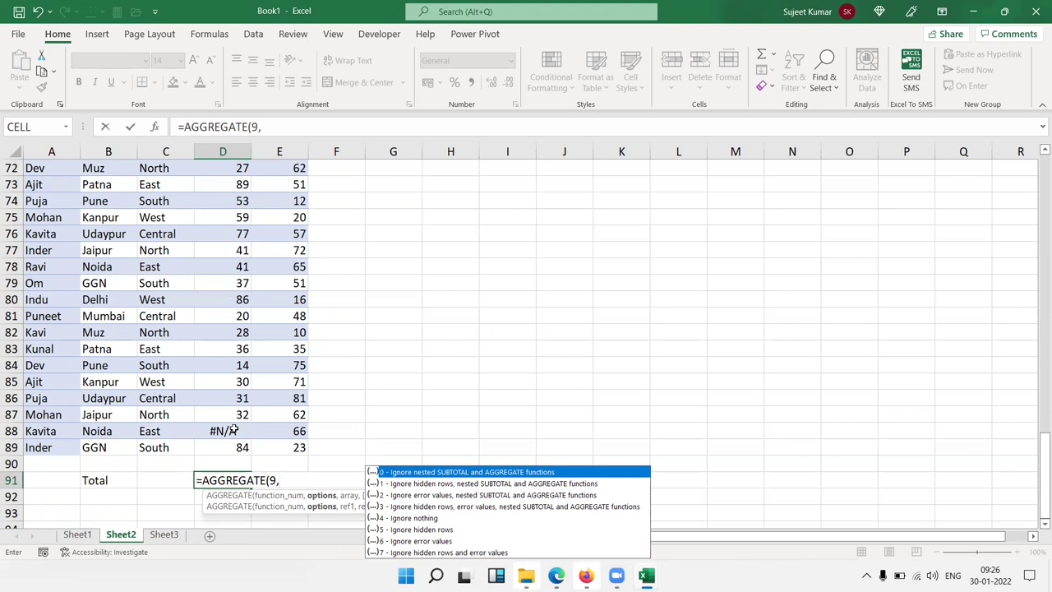
key("Down")
key("Down")
key("Down")
key("Down")
key("Down")
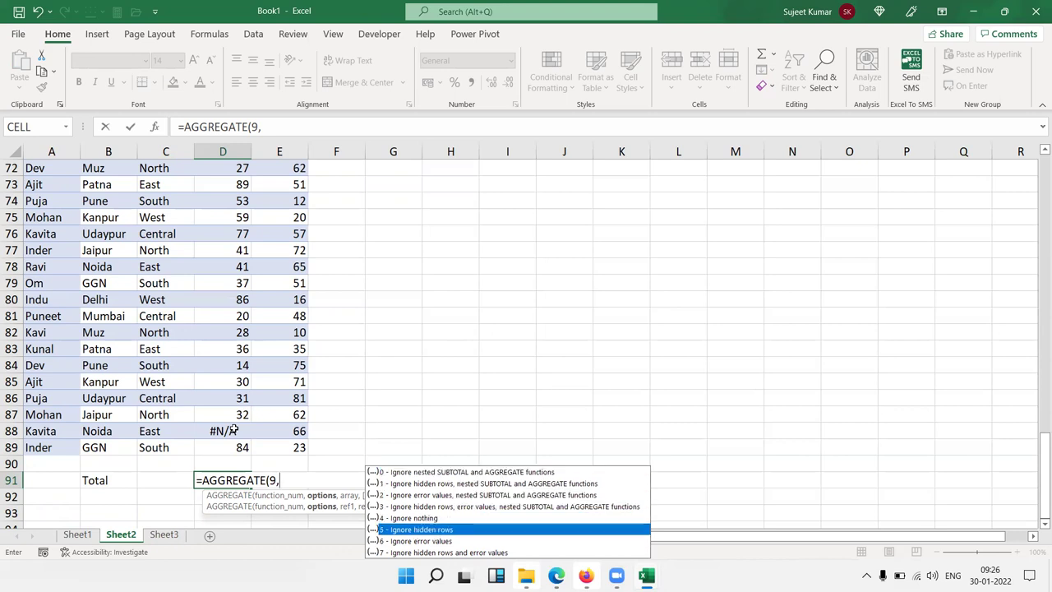
key("Down")
key("Down")
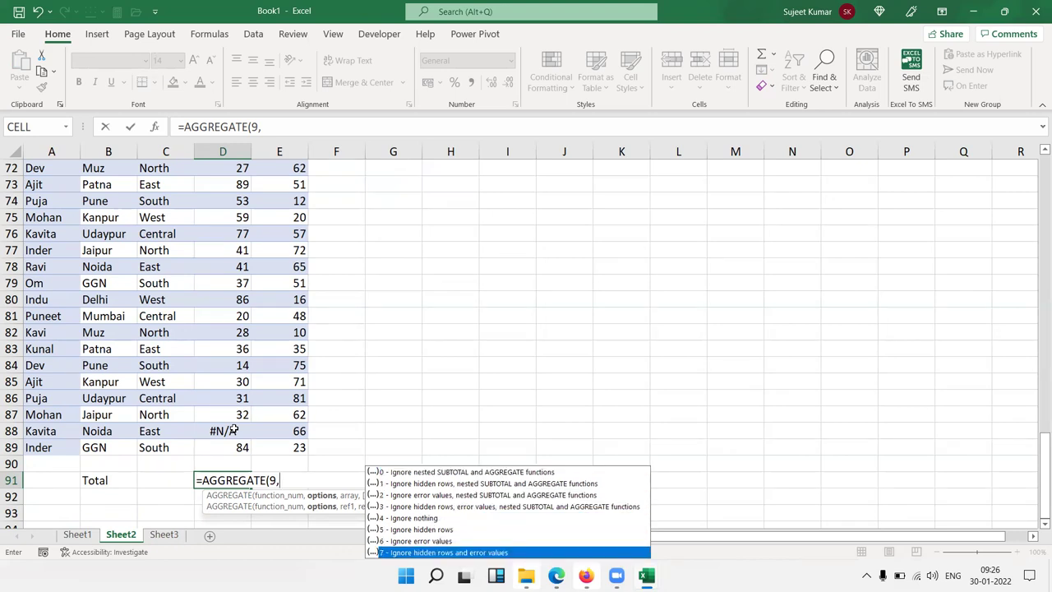
key("Tab")
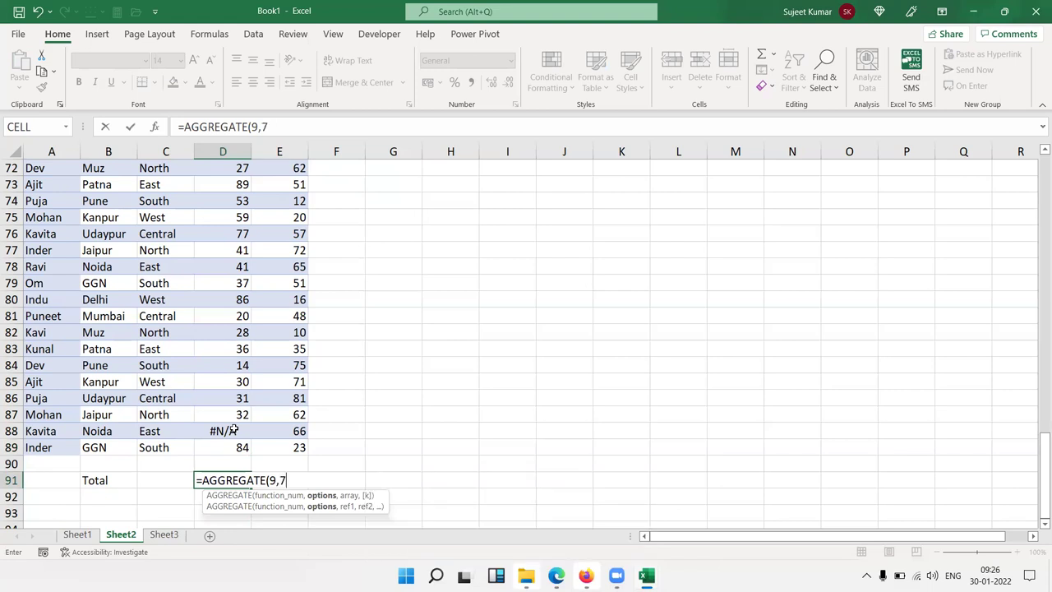
type(",")
key("ctrl+Up")
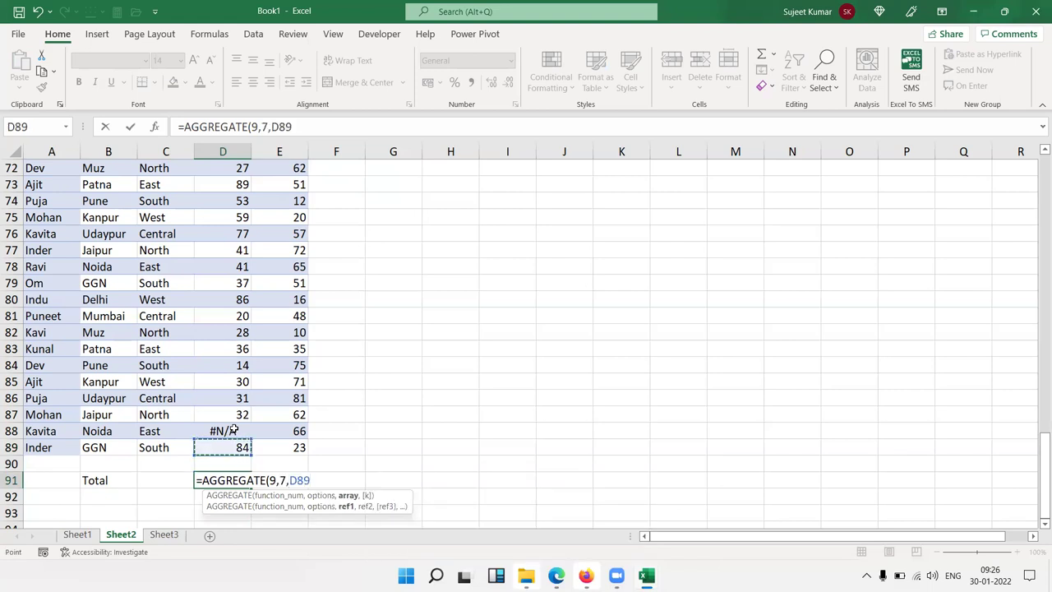
key("ctrl+shift+Up")
key("Return")
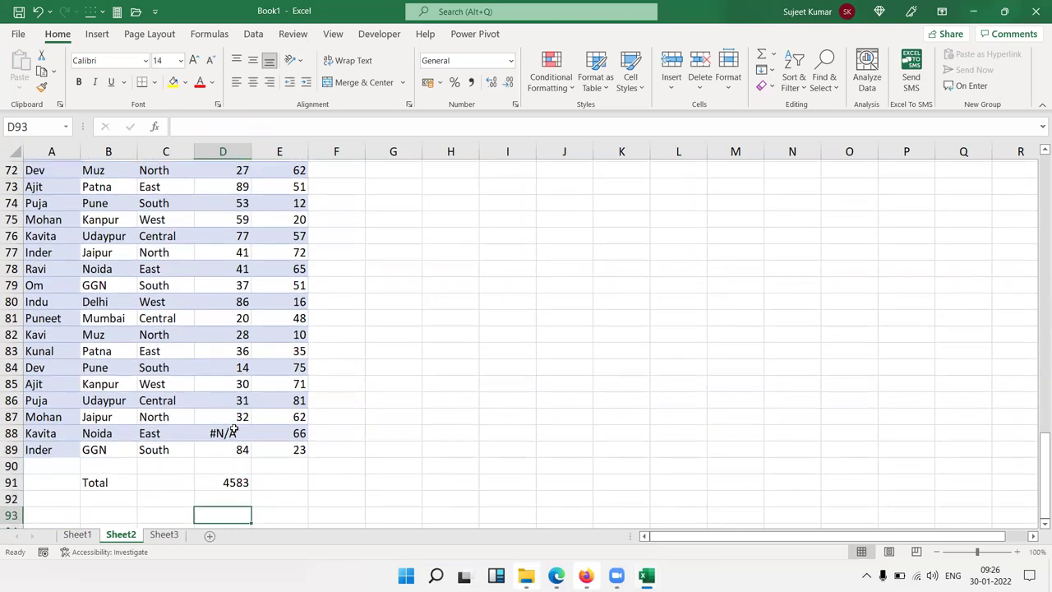
key("Up")
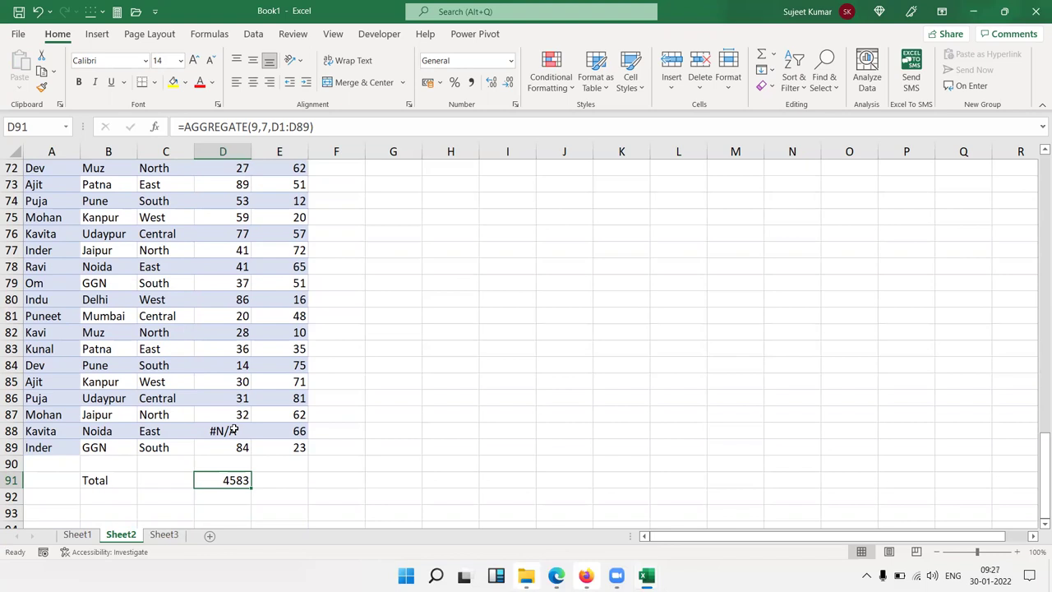
Step: On Sheet1, enter 23.96, 32.36 and 852.14 down cells D8:D10
left_click(78, 536)
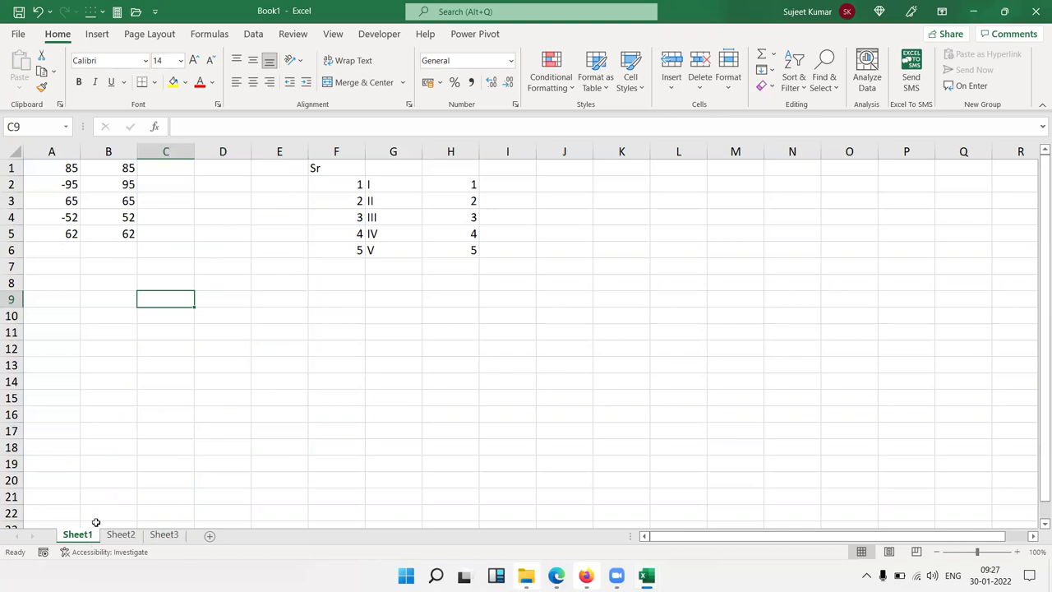
left_click(220, 279)
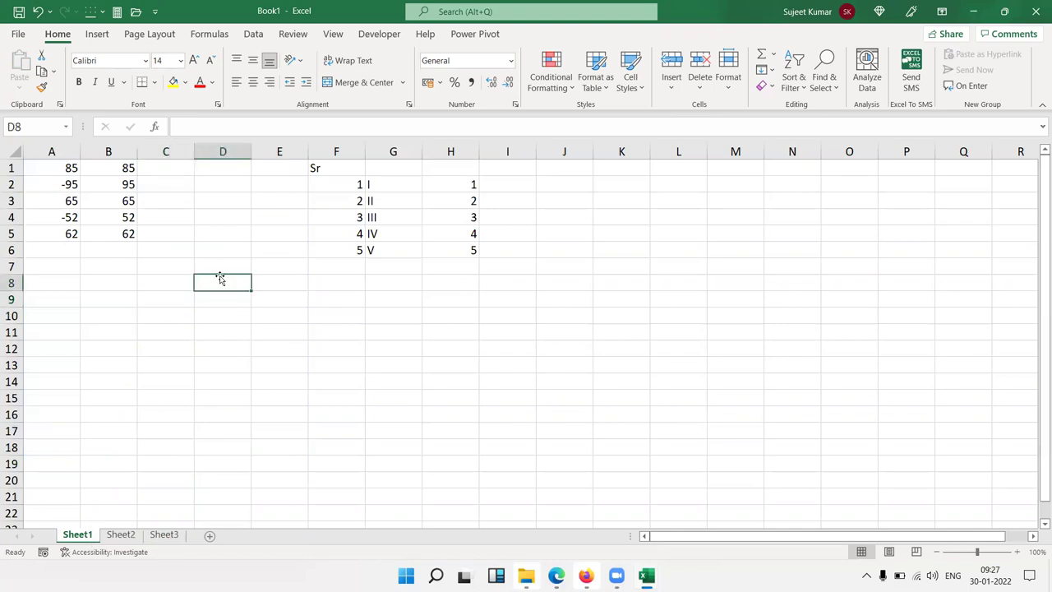
type("23.96")
key("Return")
type("32.")
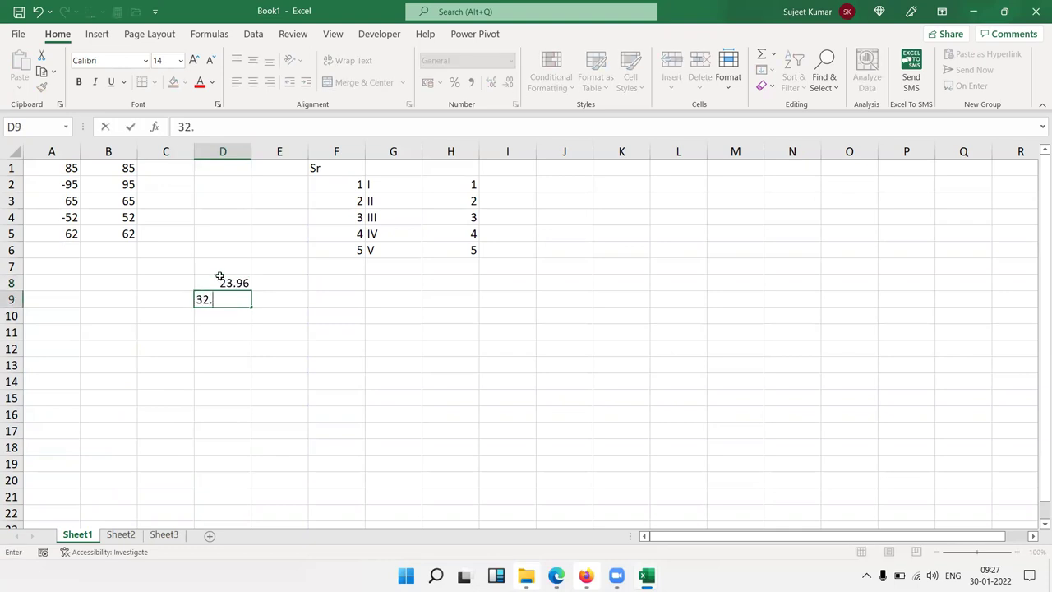
type("36")
key("Return")
type("852.")
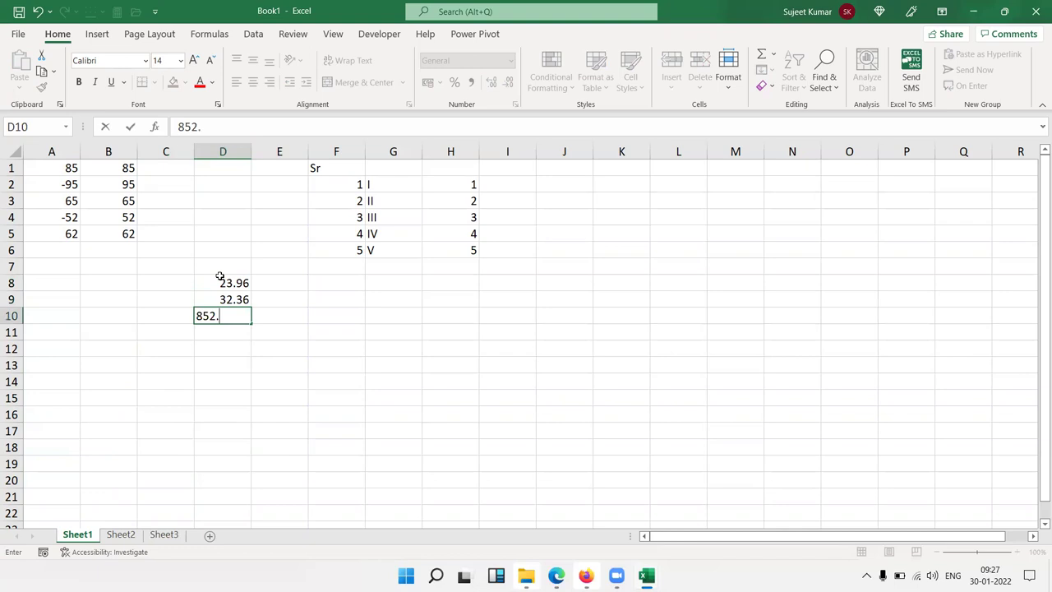
type("14")
key("Return")
Step: In E8, enter =ROUND(D8,0) to round 23.96 to 24
key("Up")
key("Up")
key("Up")
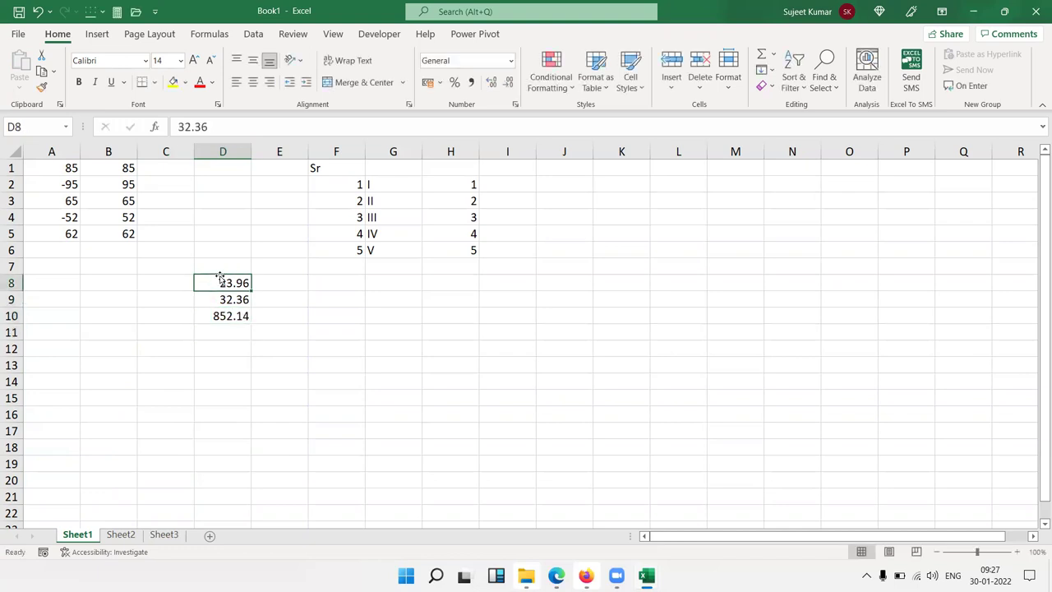
key("Right")
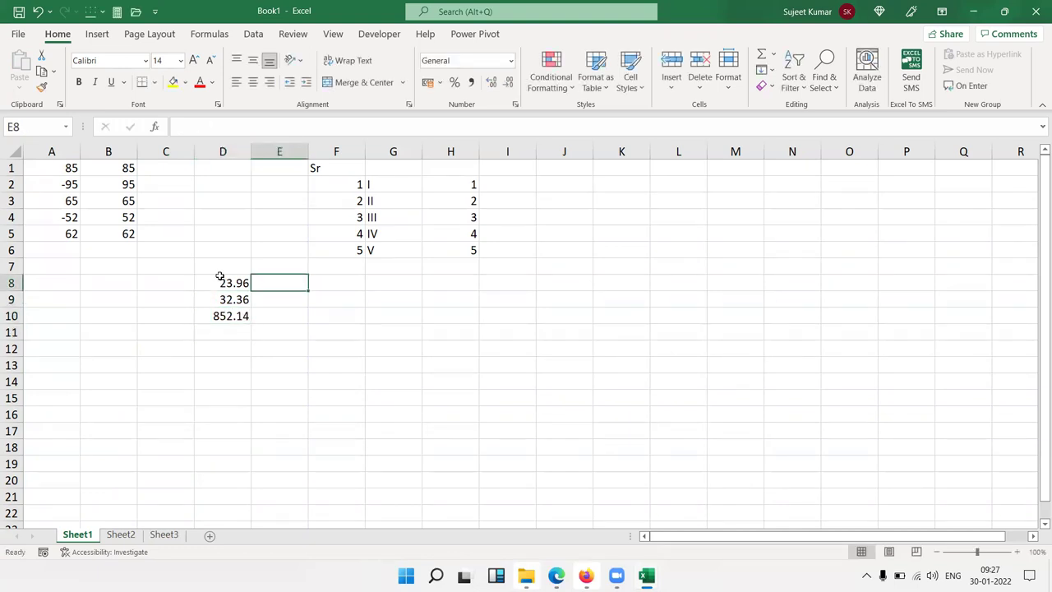
type("=ROUND(")
left_click(220, 276)
type(",0")
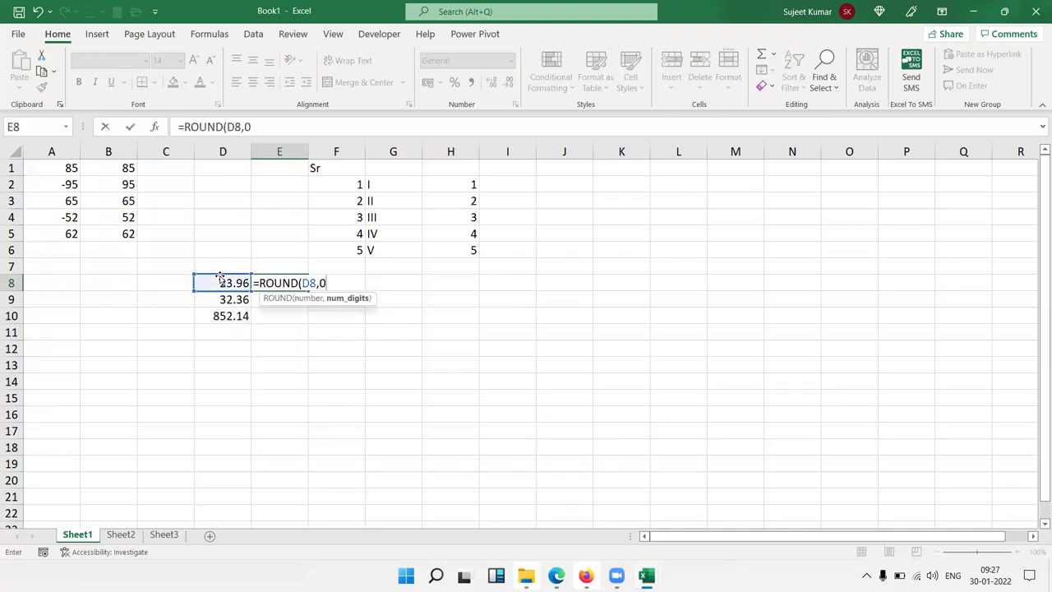
type(")")
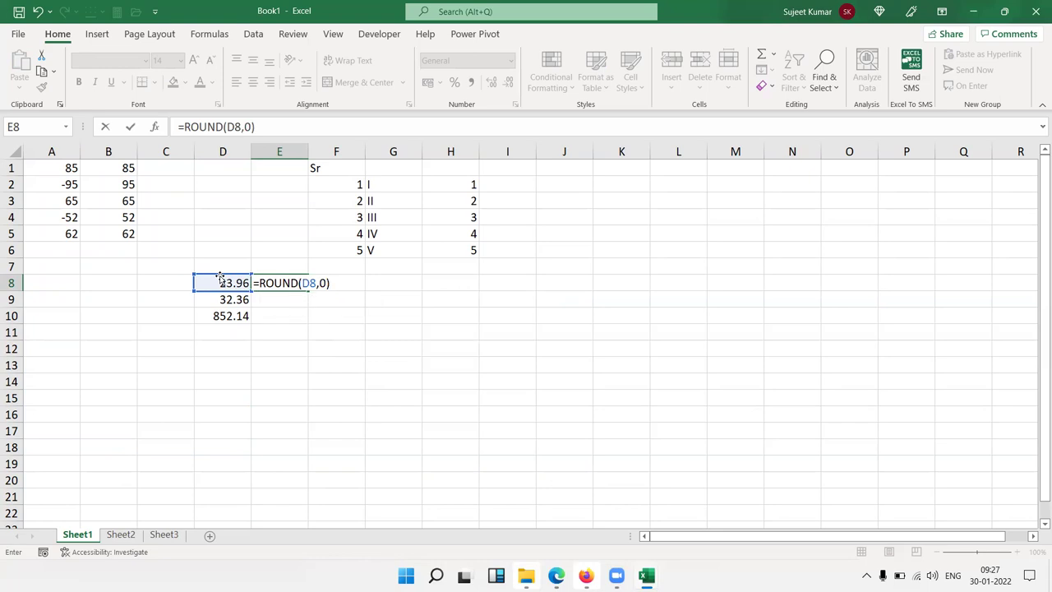
key("Return")
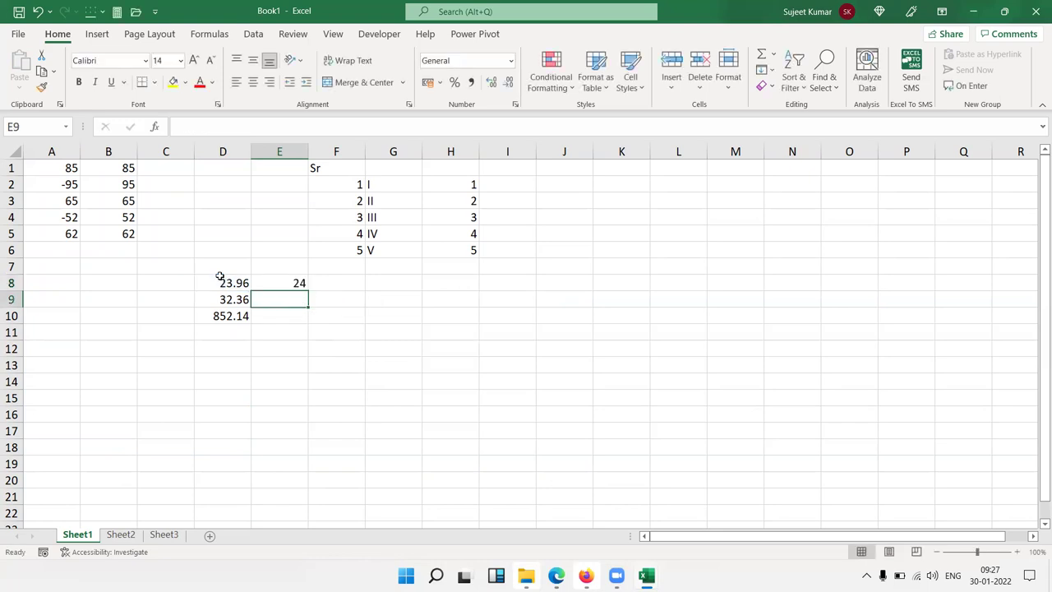
Step: In E9, enter =ROUNDDOWN(D9,0) to round 32.36 down to 32
type("=r")
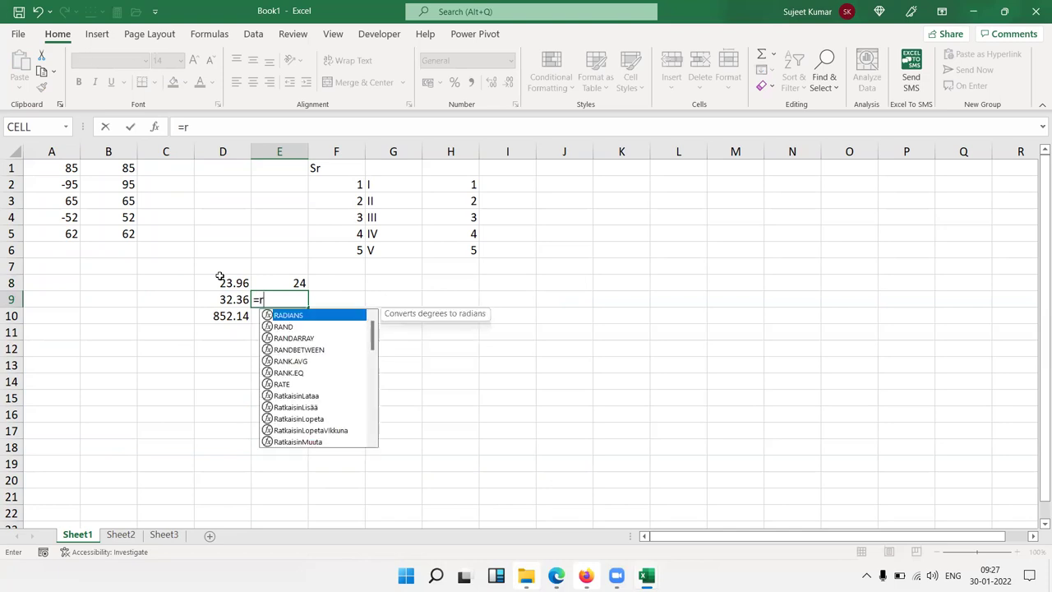
type("ou")
key("Down")
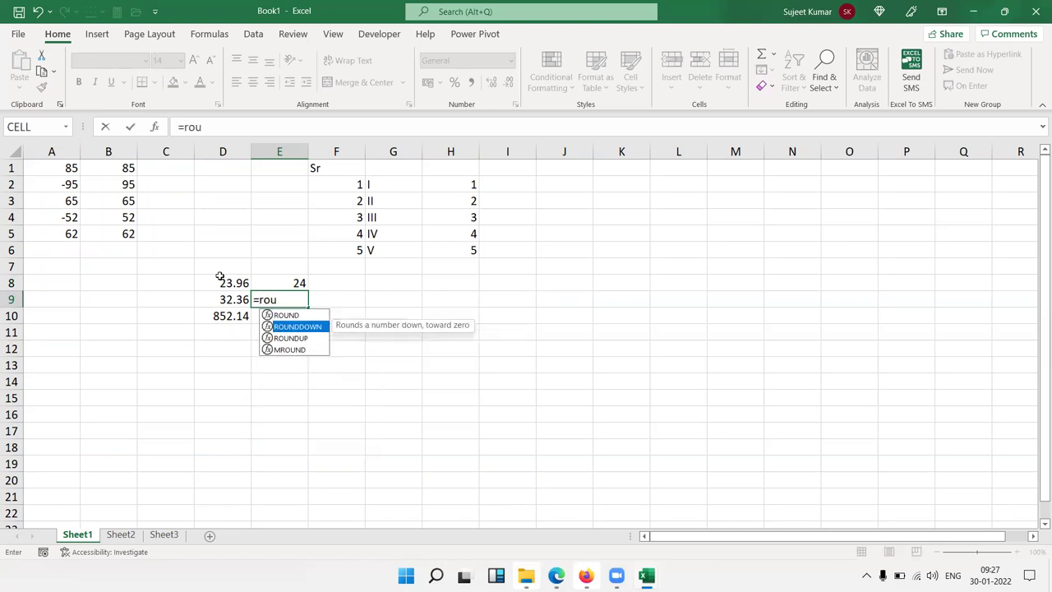
key("Tab")
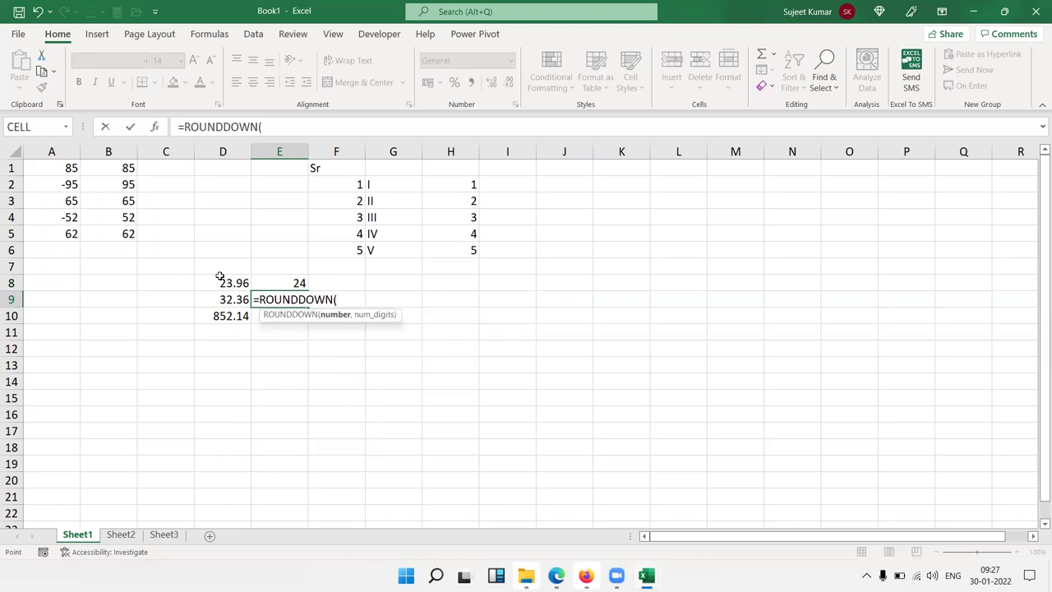
key("Left")
type(",")
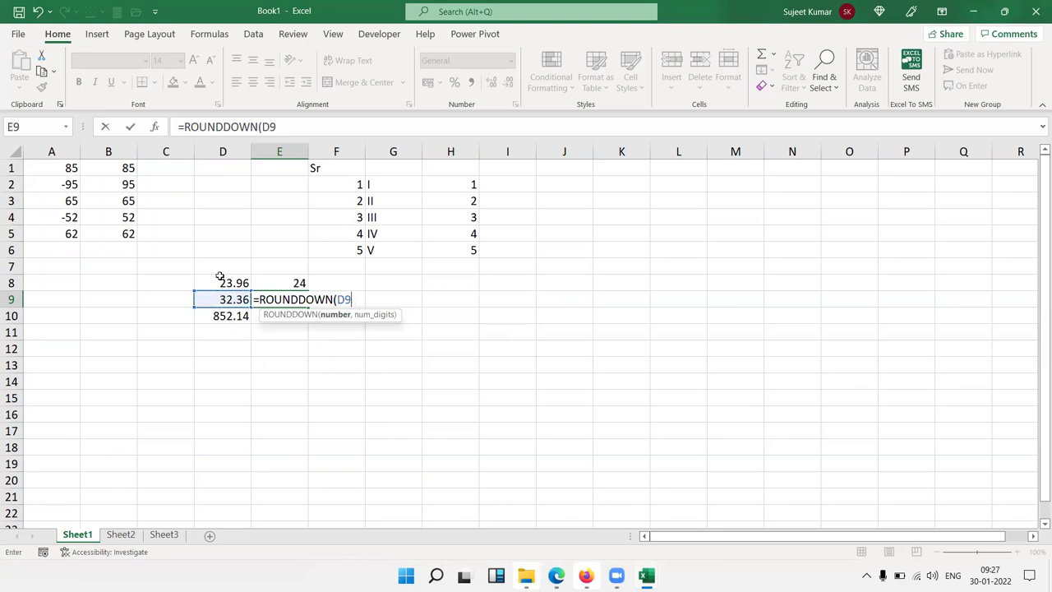
type("0")
key("Return")
Step: Change D9 to 32.99 and confirm E9 still shows 32
key("Up")
key("Left")
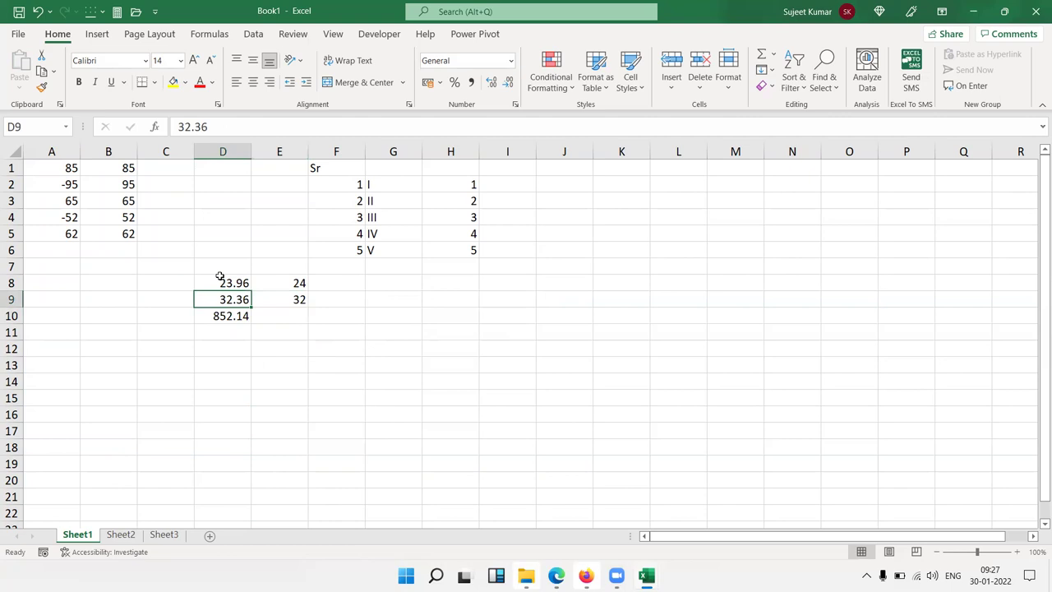
type("32.99")
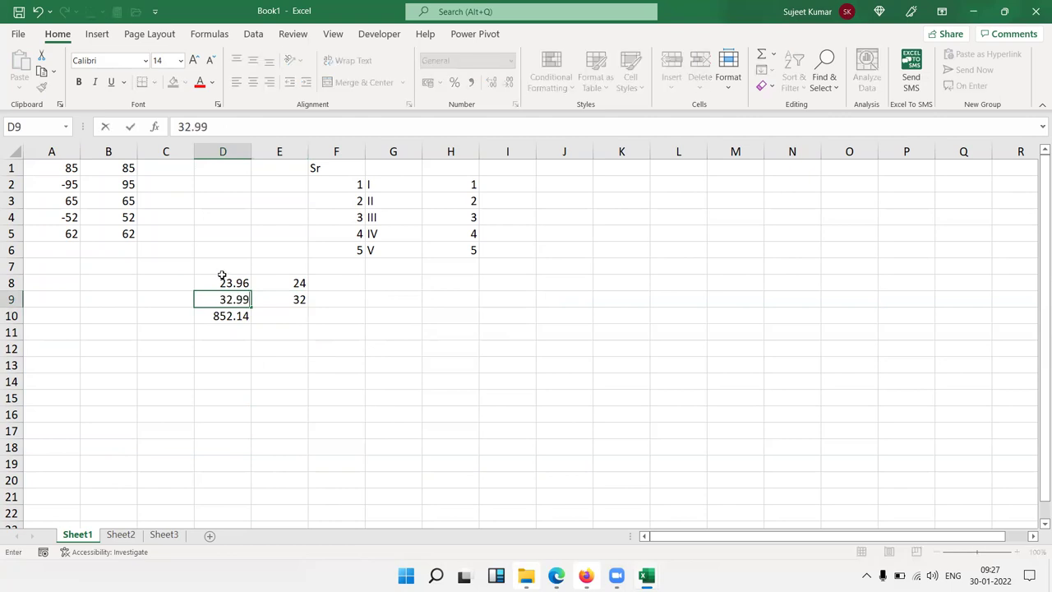
key("Return")
key("Up")
key("Right")
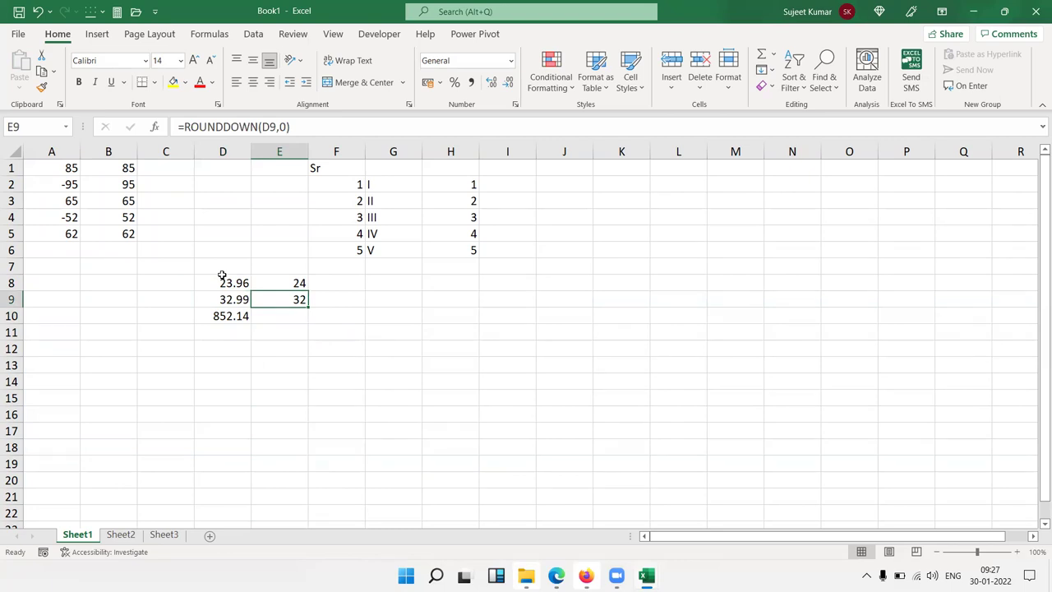
key("Down")
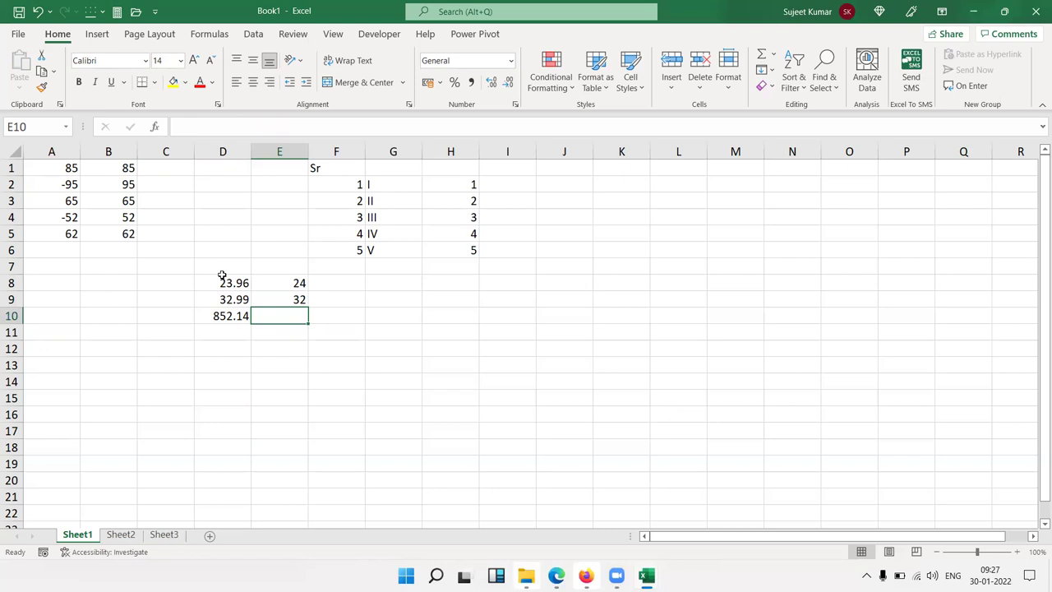
Step: In E10, enter =ROUNDUP(D10,0) to round 852.14 up to 853
type("=rou")
key("Down")
key("Down")
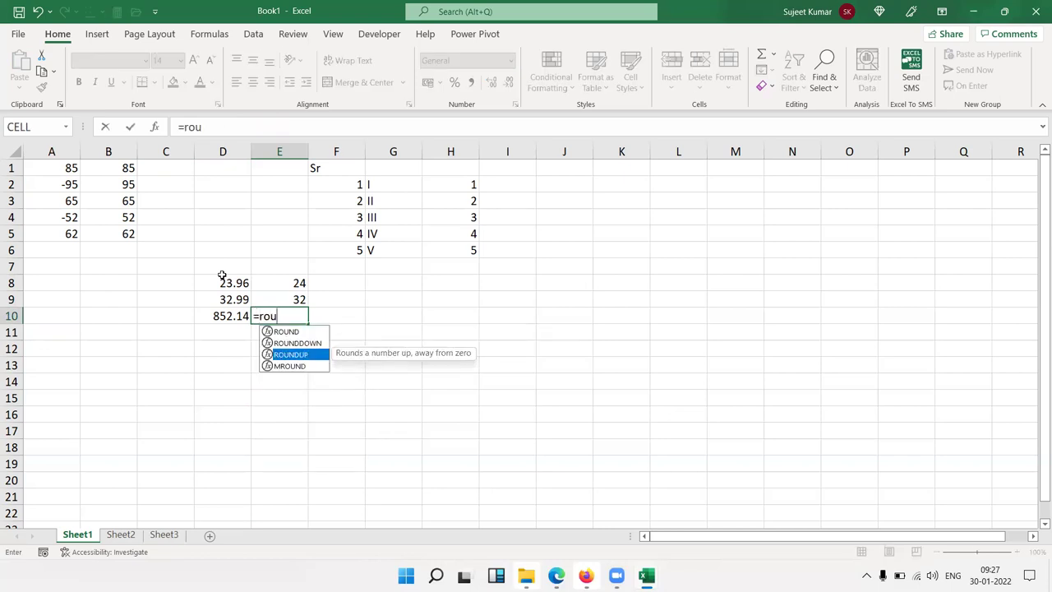
key("Tab")
key("Left")
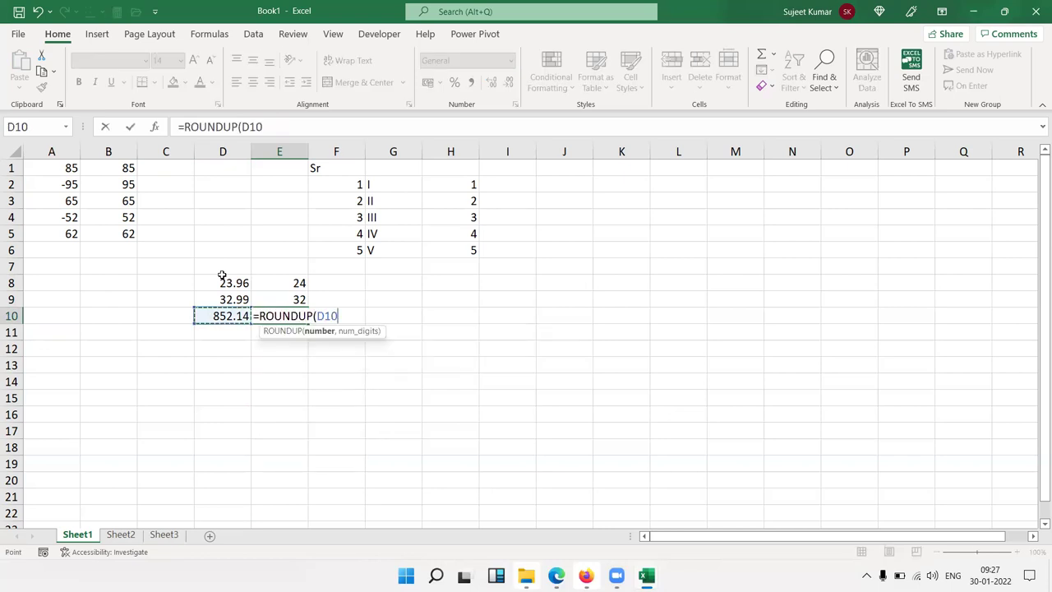
type(",")
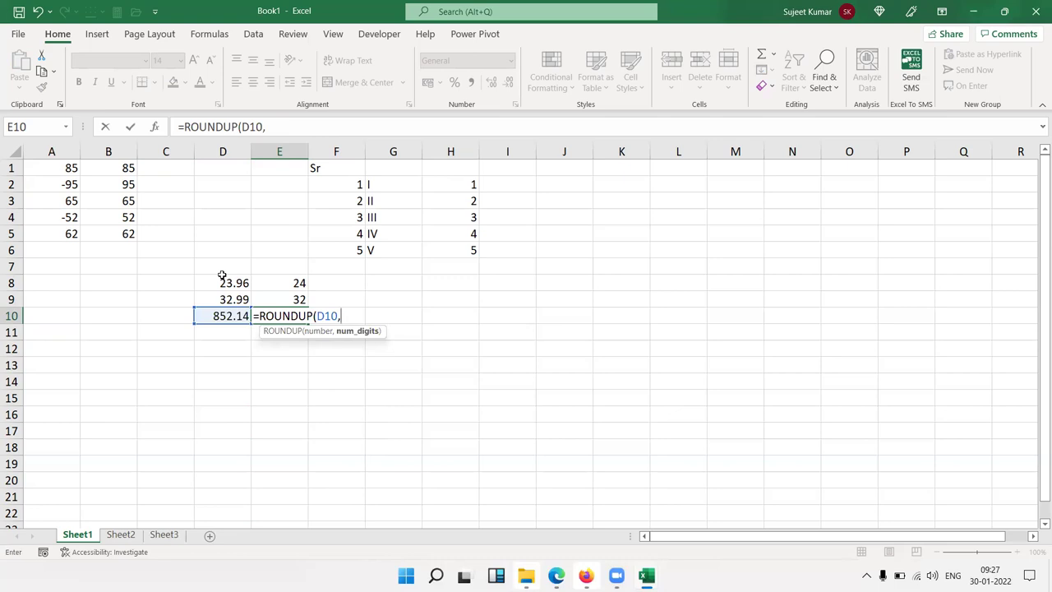
type("0)")
key("Return")
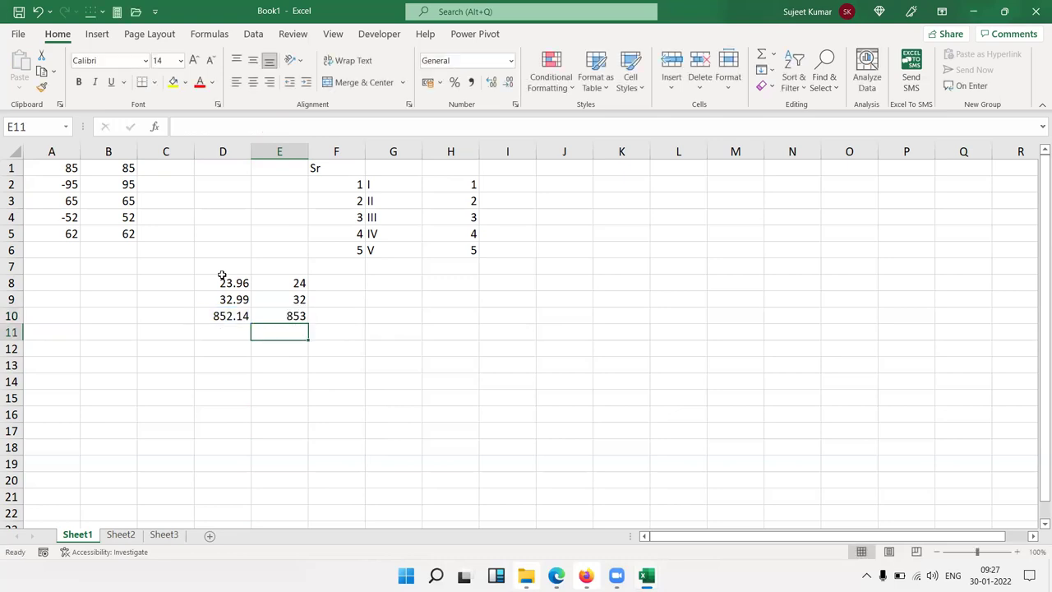
Step: Compare the original values in column D with the rounded results in E8:E10
key("Up")
key("Left")
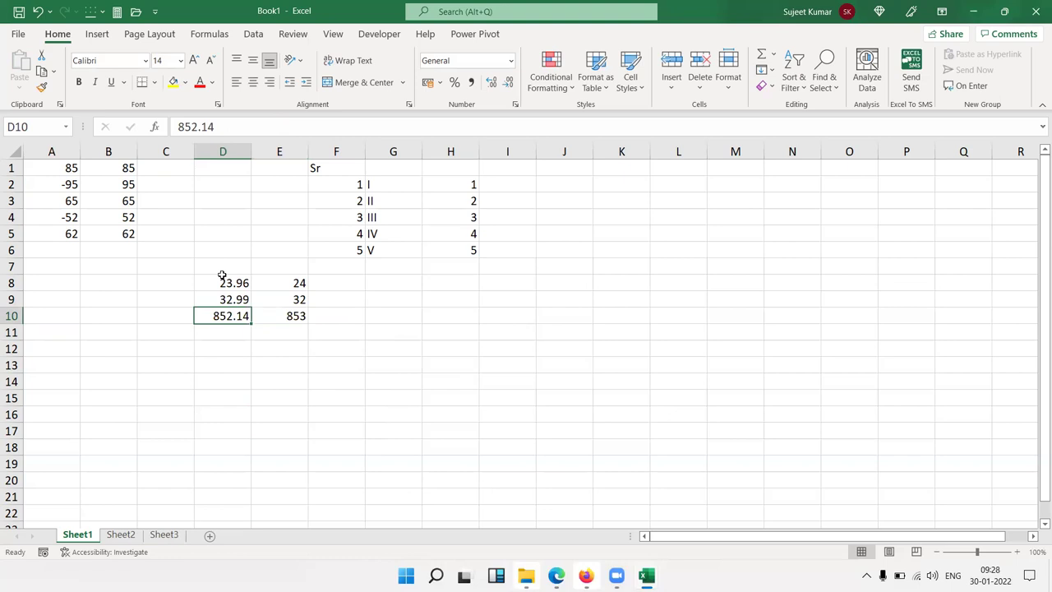
key("Right")
key("Up")
key("Up")
key("Down")
key("Down")
key("Left")
key("Right")
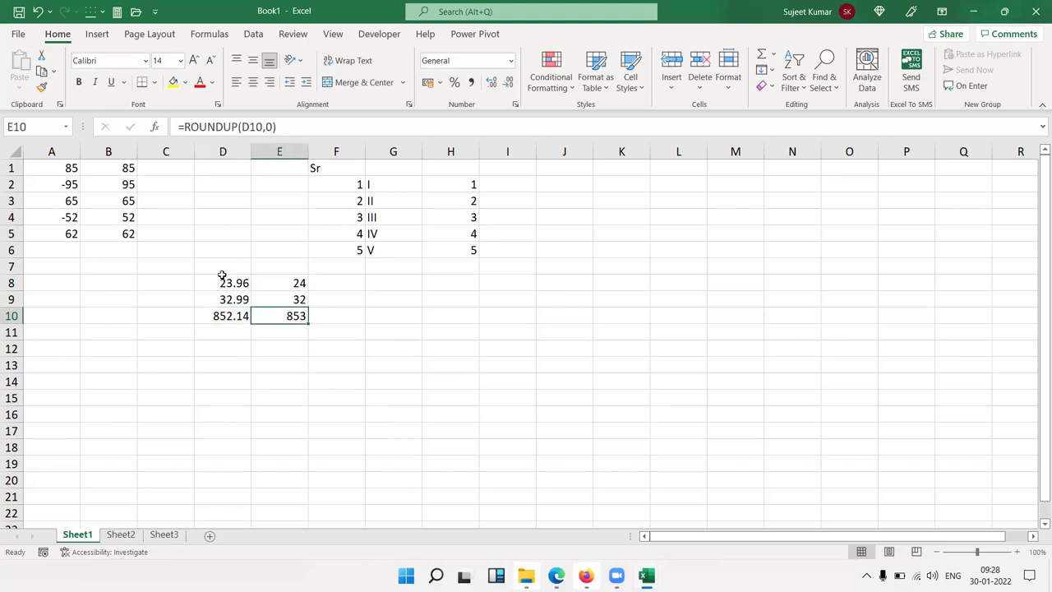
Step: On Sheet3, type the headers Book, From, To and Name in A1:D1
left_click(174, 536)
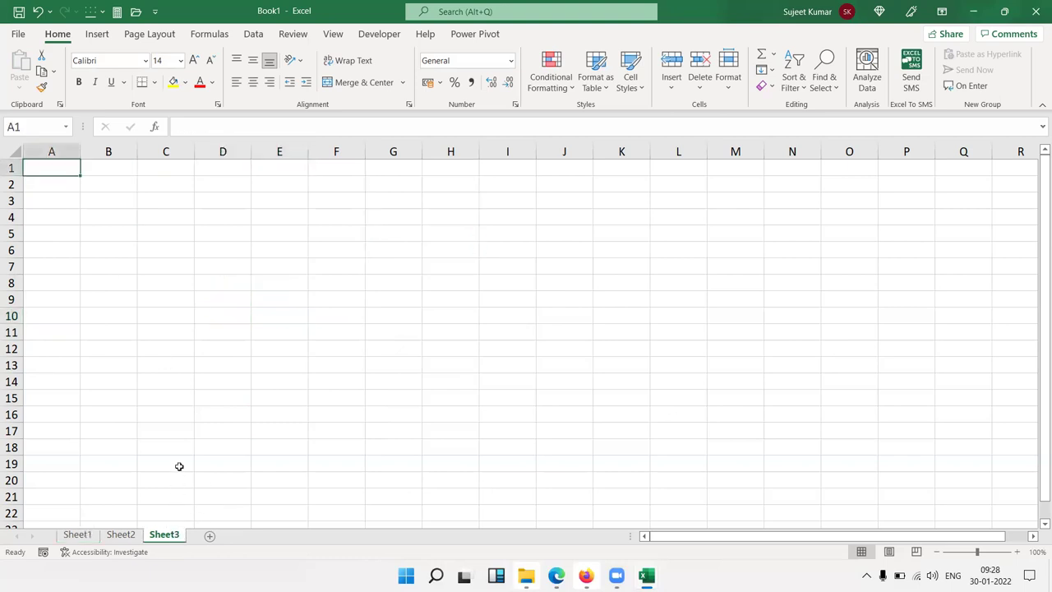
type("Book")
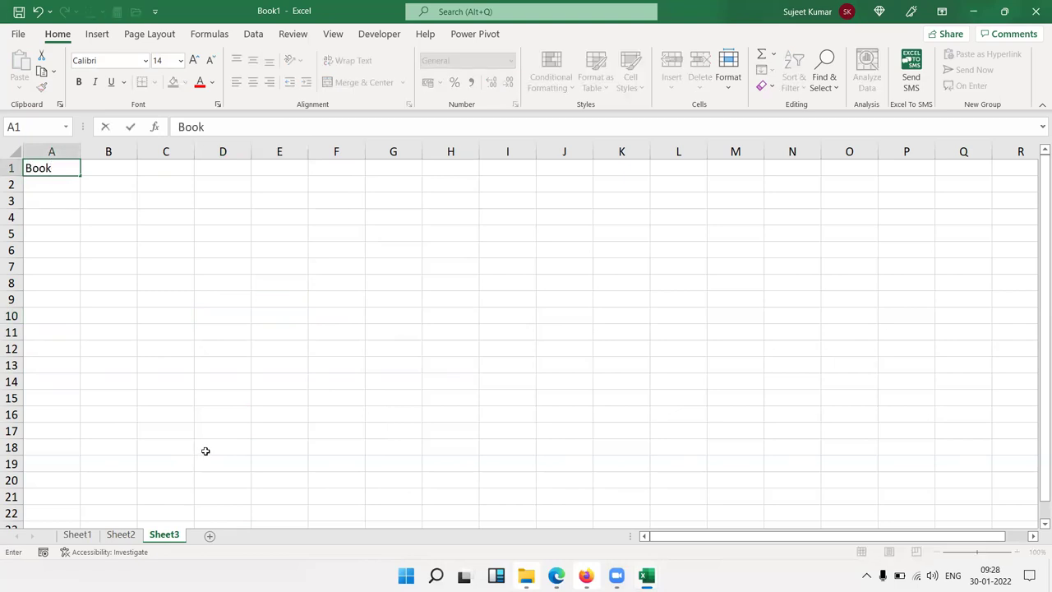
key("Tab")
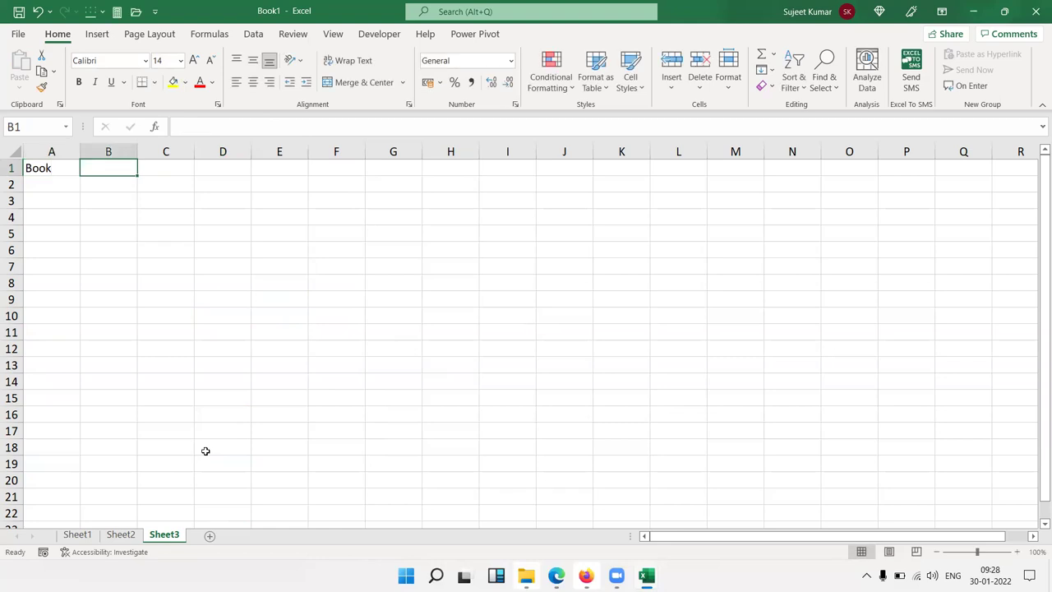
type("From")
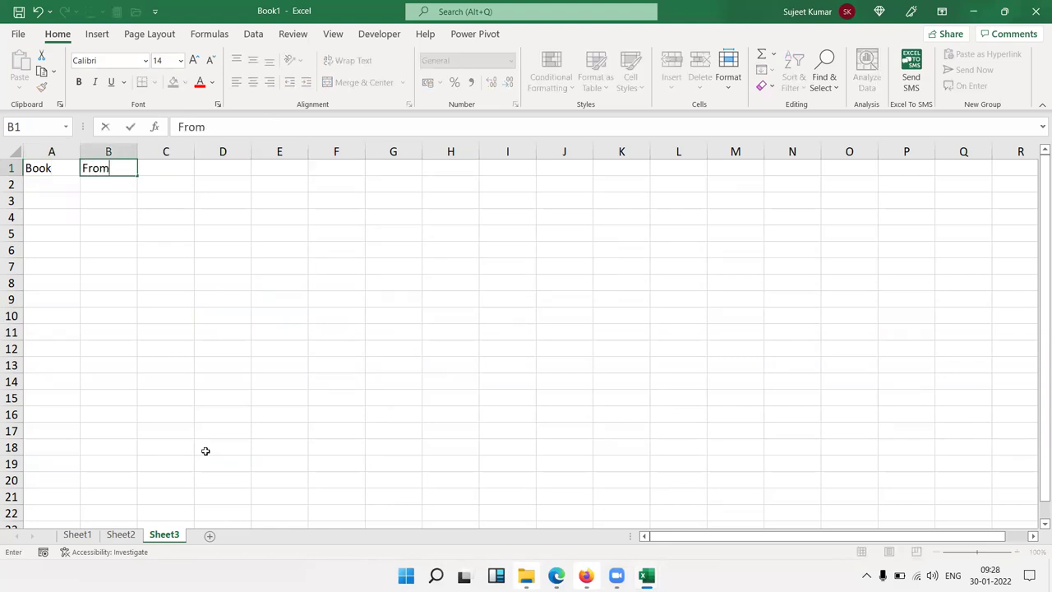
key("Tab")
type("To")
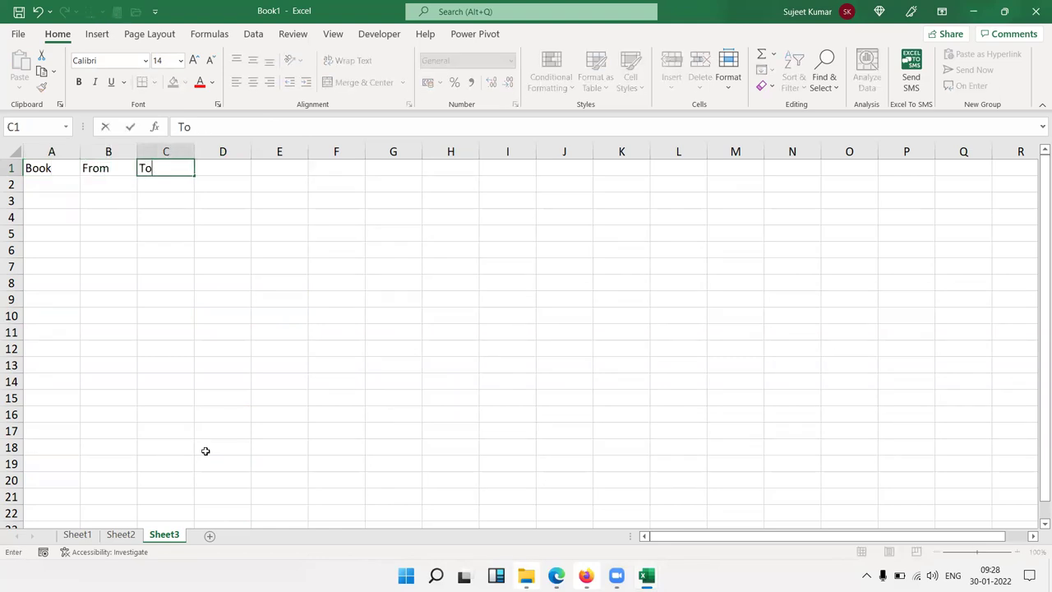
key("Tab")
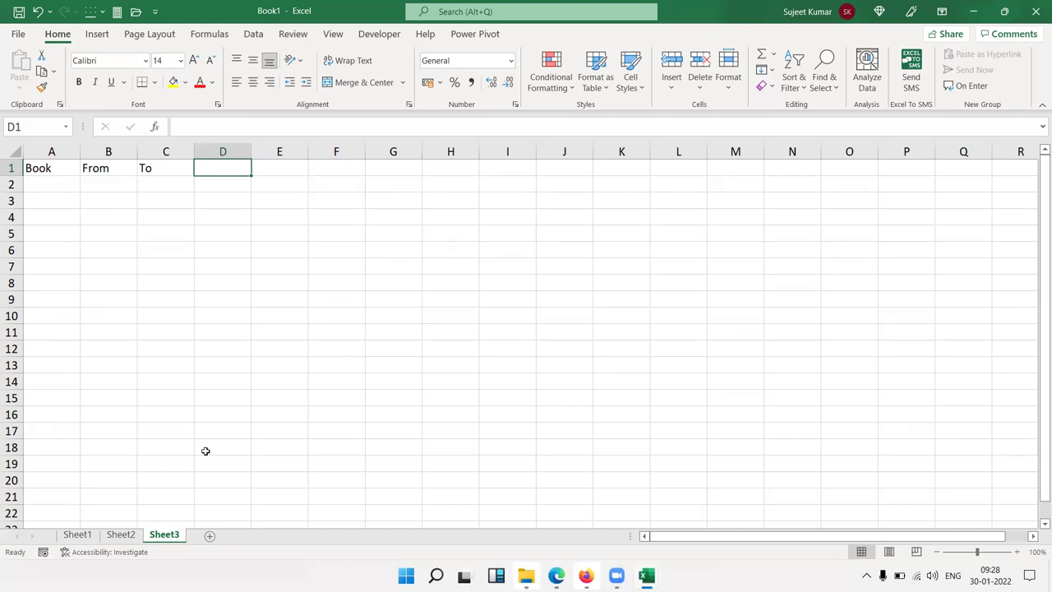
type("Name")
key("Return")
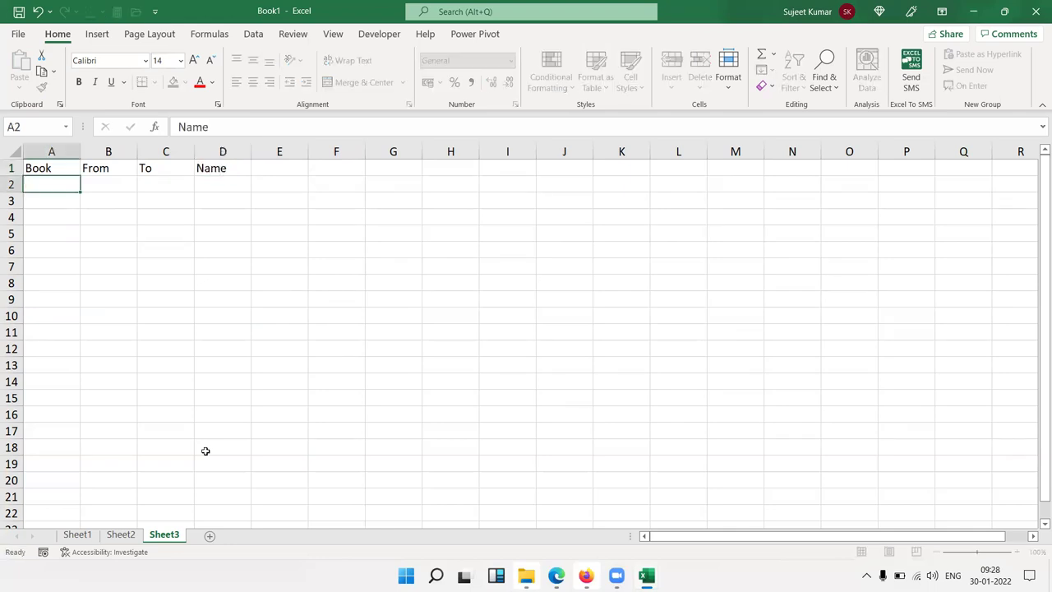
key("Up")
key("Right")
key("Right")
key("Right")
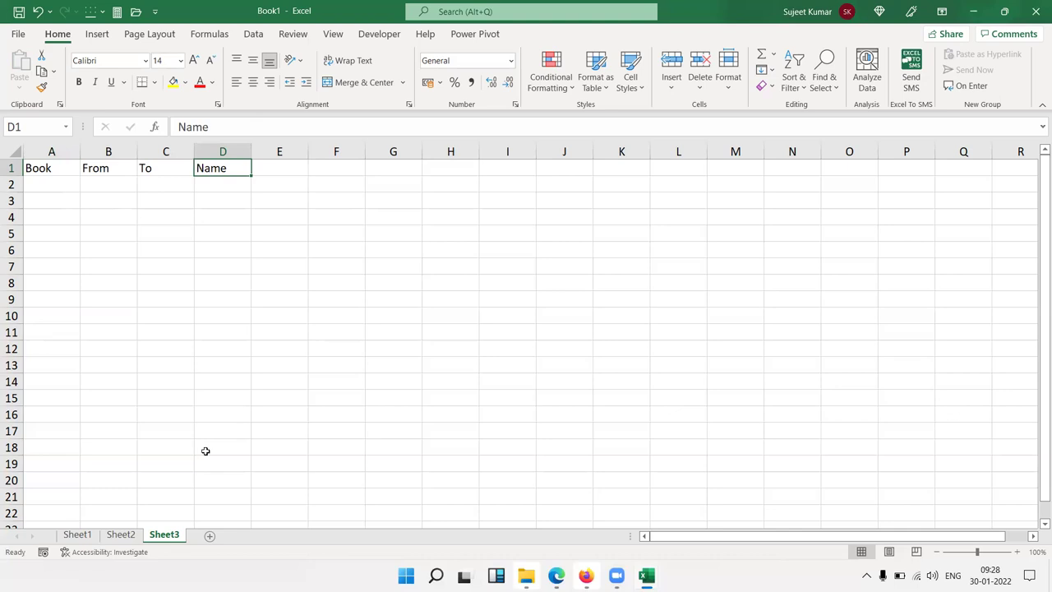
Step: Enter book 1 covering 1–50 and book 2 covering 51–100
key("Down")
key("Left")
key("Left")
key("Left")
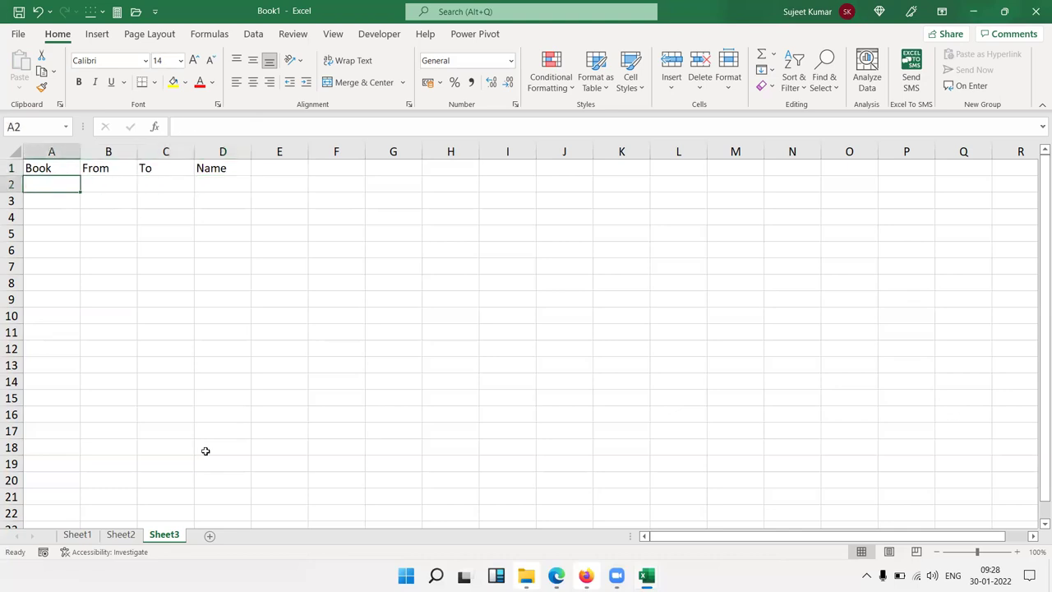
type("2")
key("BackSpace")
type("1")
key("Tab")
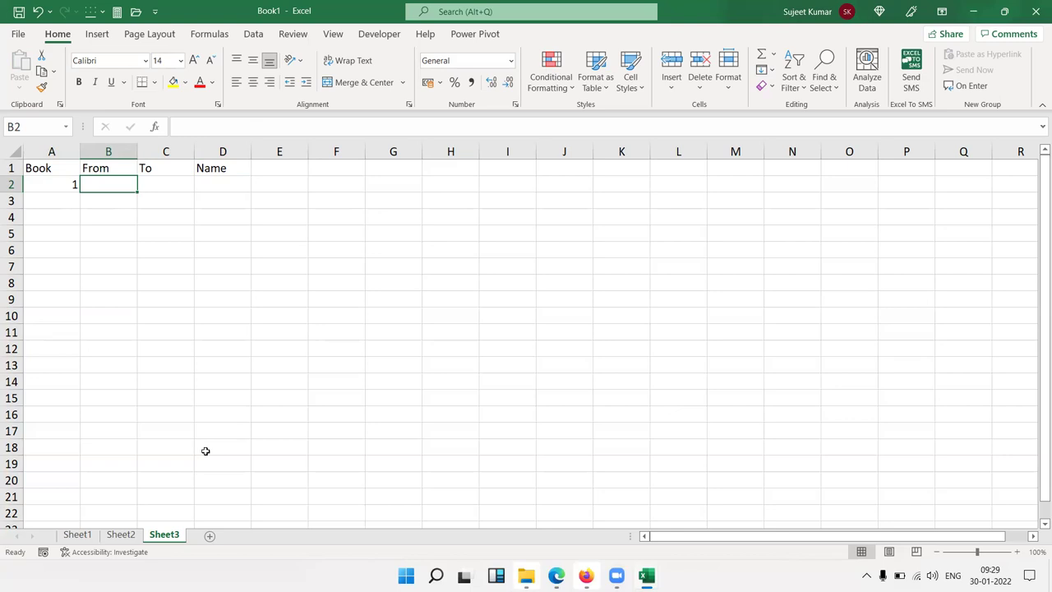
type("1")
key("Tab")
type("50")
key("Return")
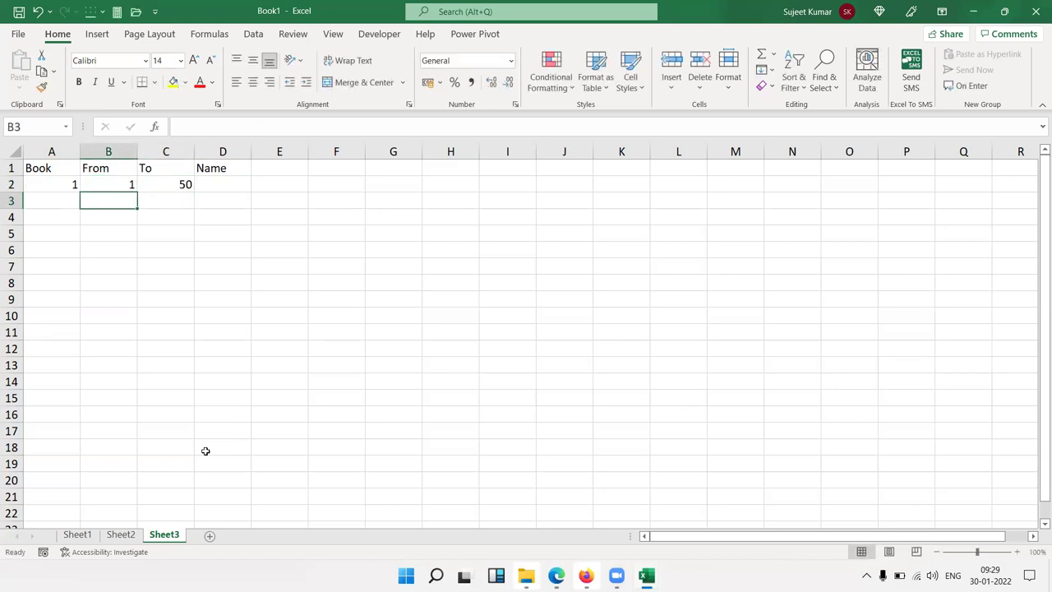
type("2")
key("Tab")
type("51")
key("Tab")
type("100")
key("Down")
Step: Enter book 3 covering 101–150 and book 4 covering 151–200
key("Left")
key("Left")
type("3")
key("Tab")
type("101")
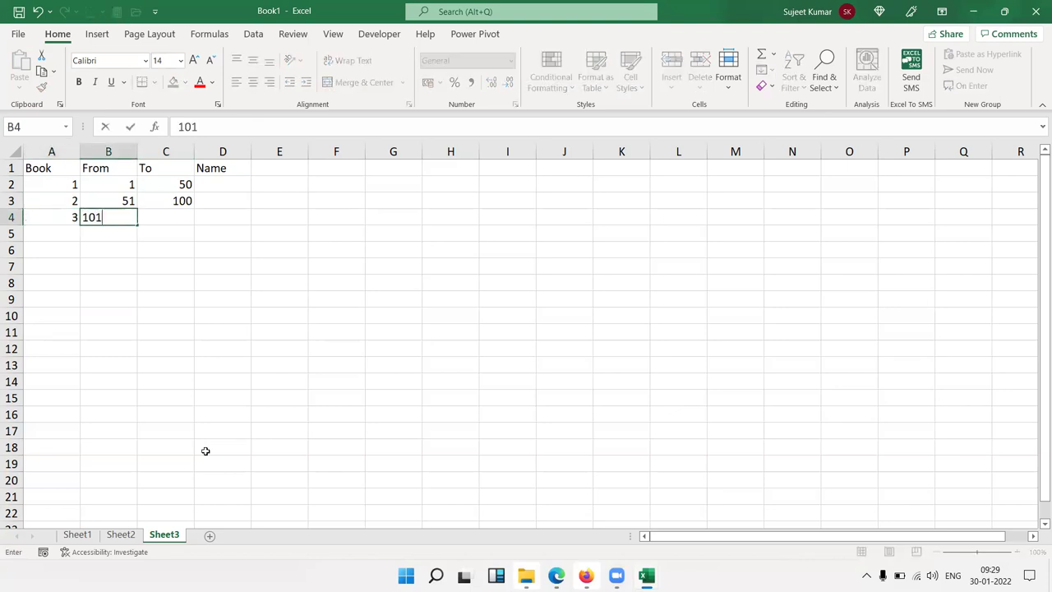
key("Tab")
type("150")
key("Down")
key("Left")
key("Left")
type("4")
key("Tab")
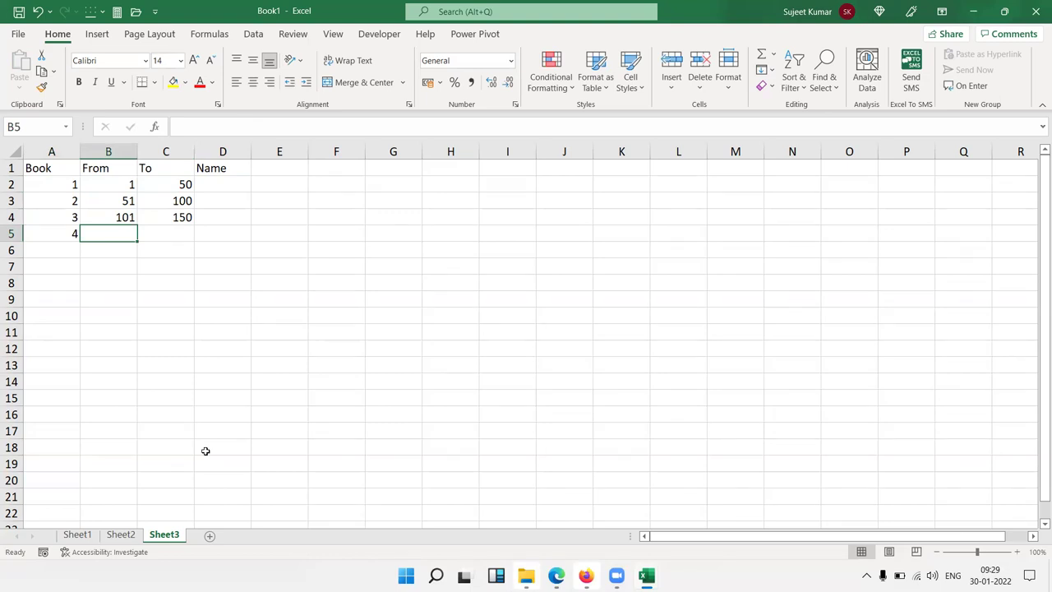
type("151")
key("Tab")
type("200")
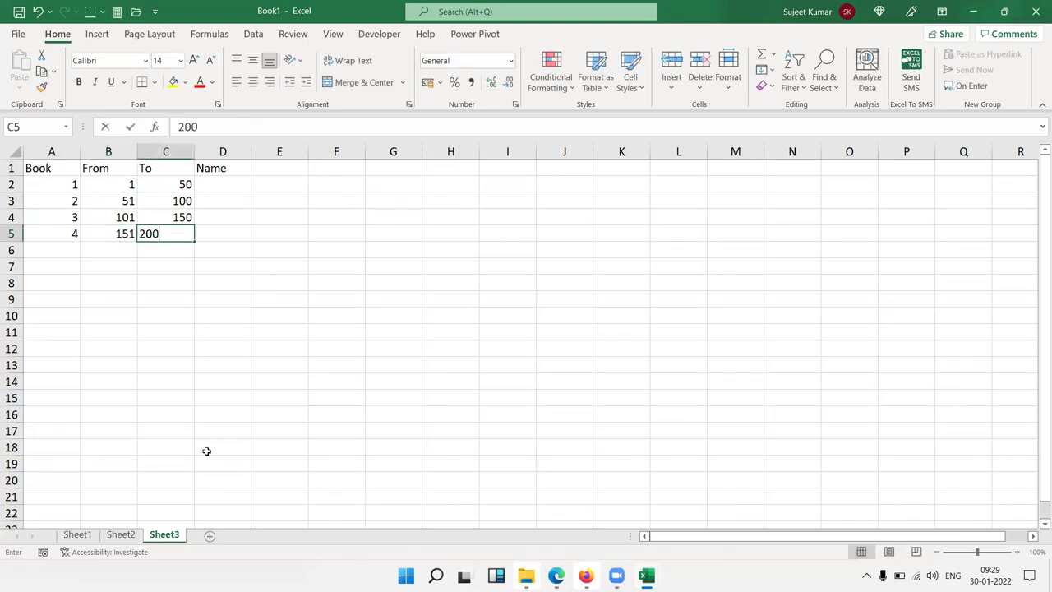
key("Return")
Step: Type a name in D2 and fill it down the Name column to D5
left_click(240, 189)
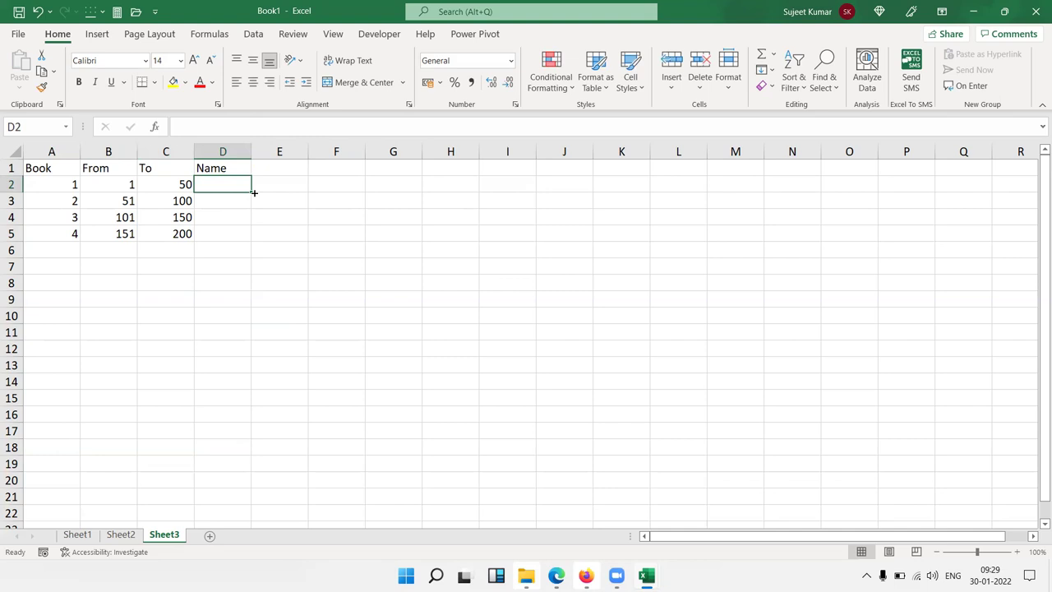
type("Puja")
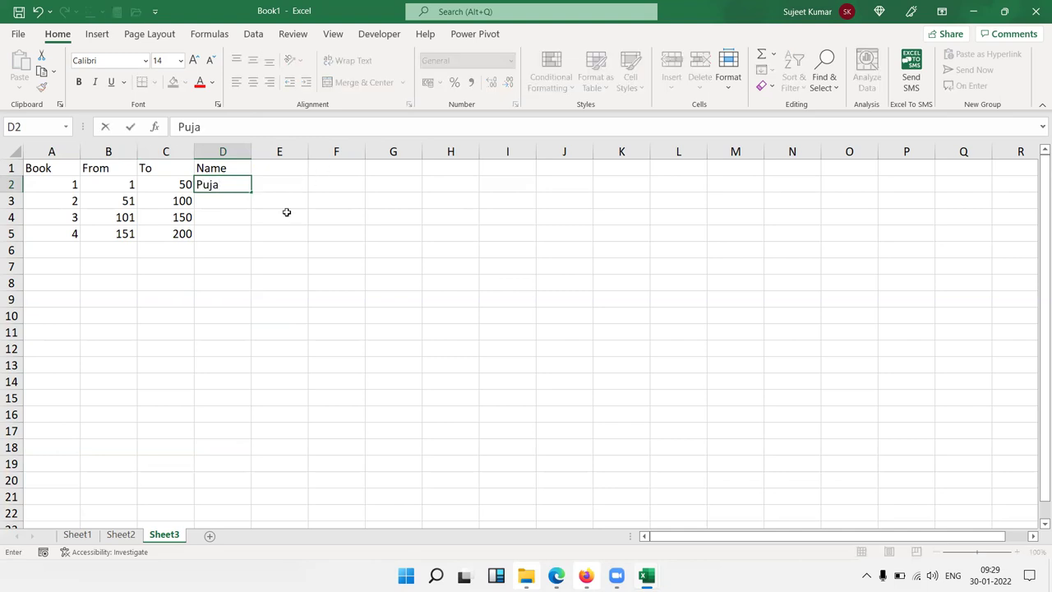
left_click(286, 212)
left_click(238, 186)
left_click_drag(250, 192, 250, 239)
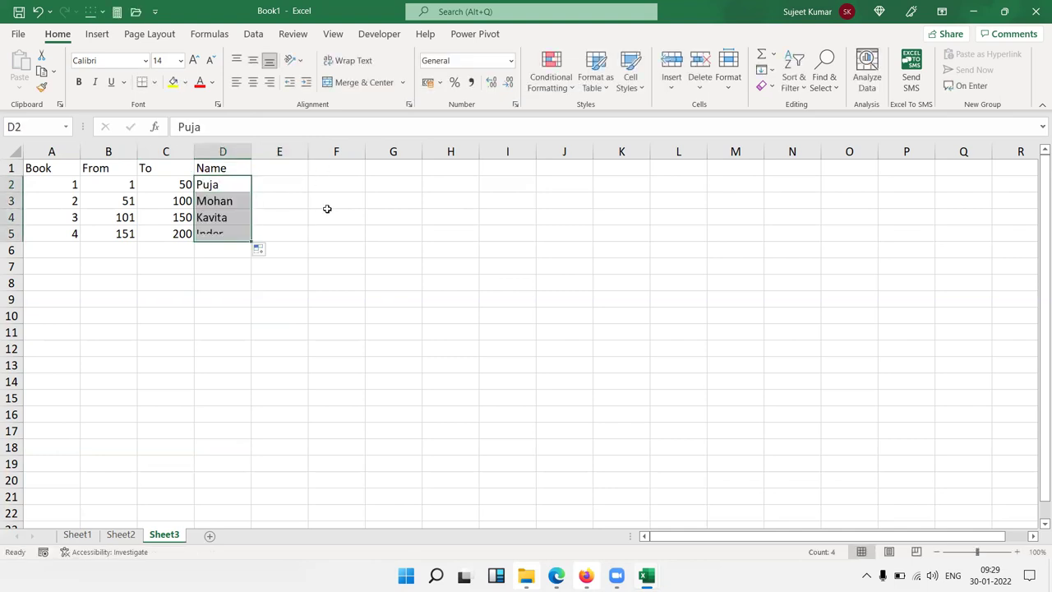
left_click(444, 216)
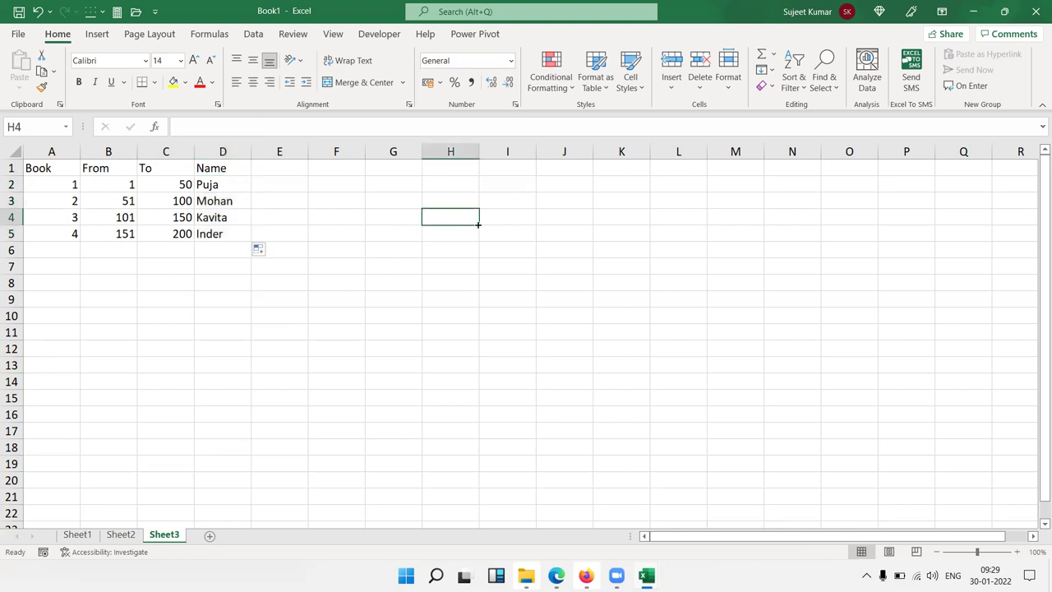
Step: Enter 123 in H4, then highlight the From and To columns B:C
type("123")
key("Return")
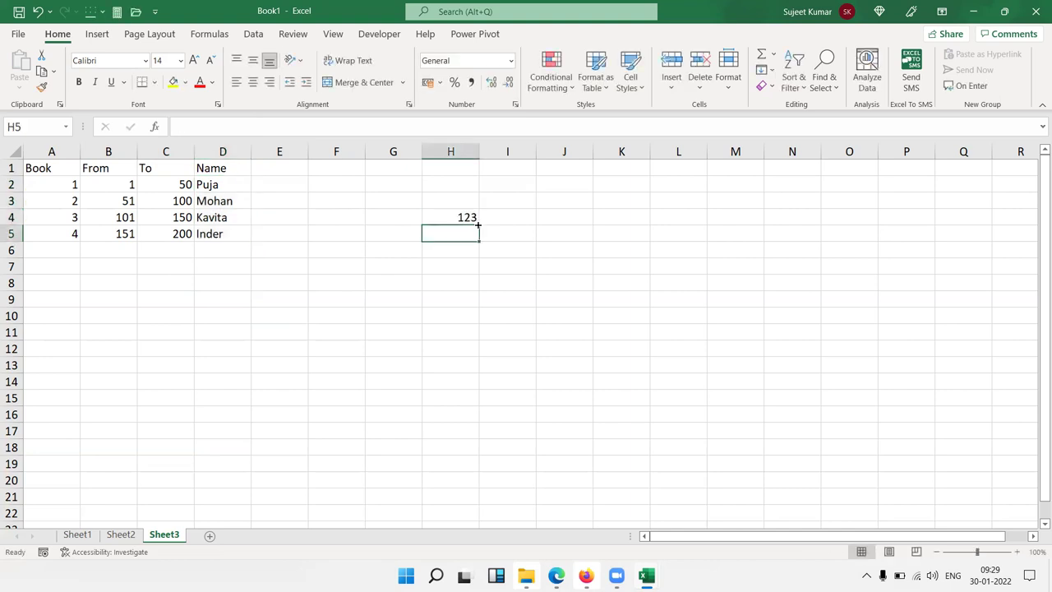
key("Up")
key("Right")
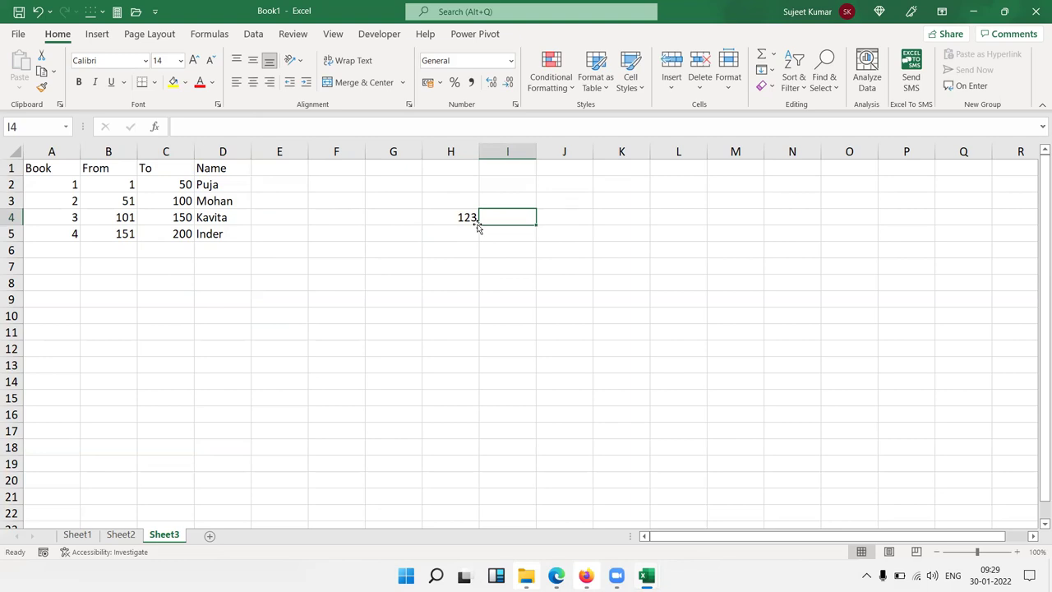
key("Left")
key("Left")
key("Left")
key("Left")
key("Left")
key("Left")
key("Left")
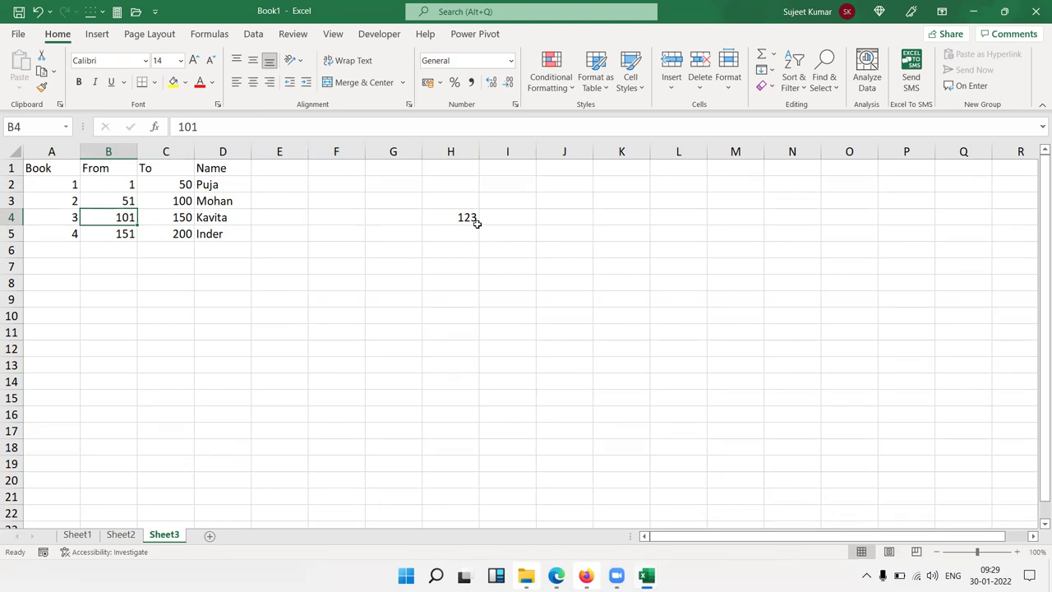
key("ctrl+space")
key("shift+Right")
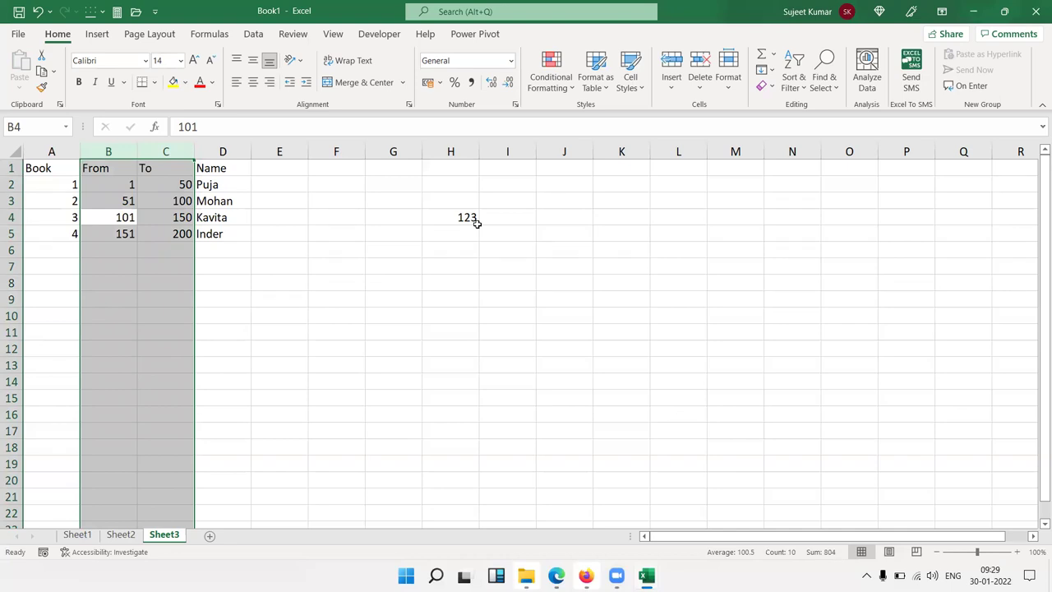
key("Right")
key("Right")
key("Right")
key("Right")
key("Right")
key("Right")
key("Right")
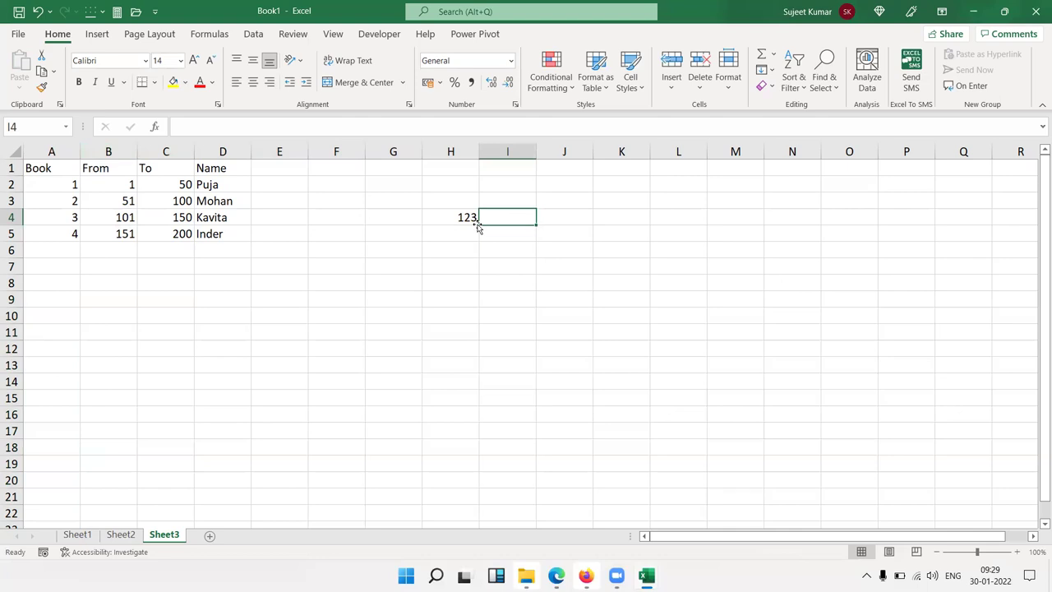
Step: In I4, enter a VLOOKUP of H4 across columns B:D, returning column 3 with approximate match
type("=vl")
key("Tab")
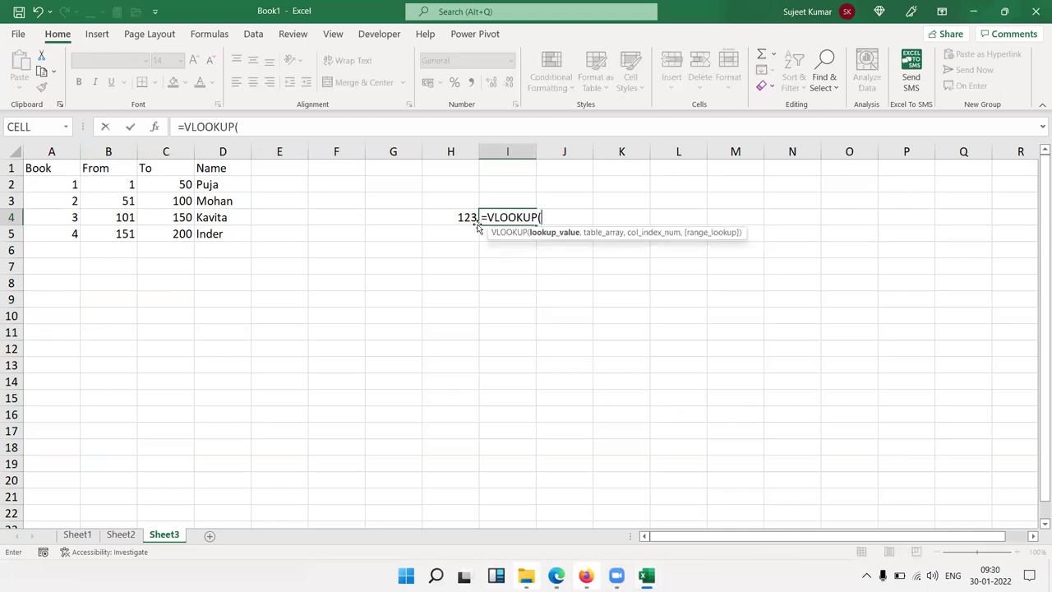
key("Left")
type(",")
key("Left")
key("Left")
key("Left")
key("Left")
key("Left")
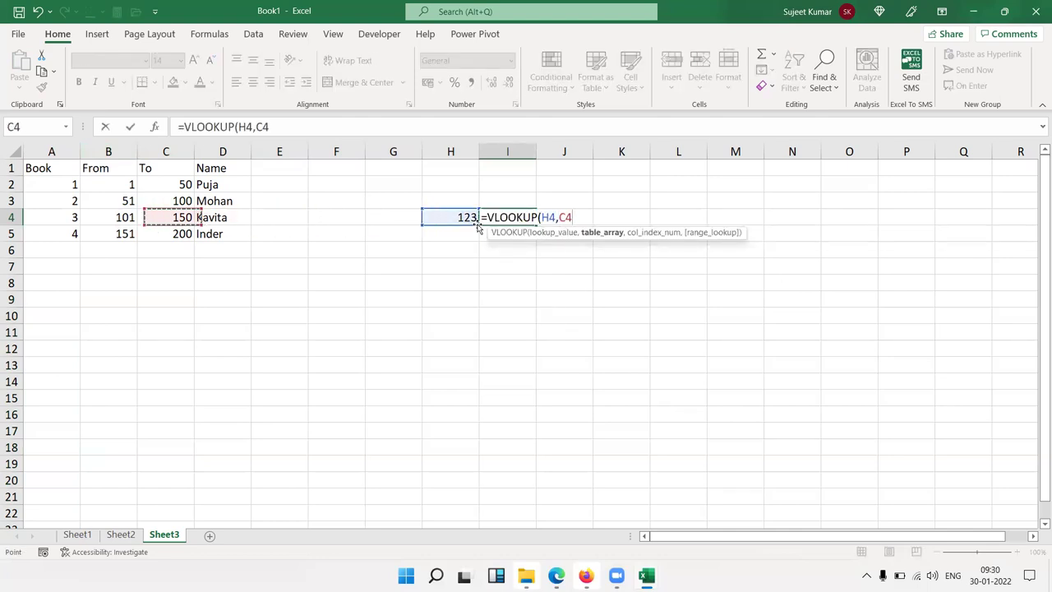
key("Left")
key("ctrl+space")
key("shift+Right")
key("shift+Right")
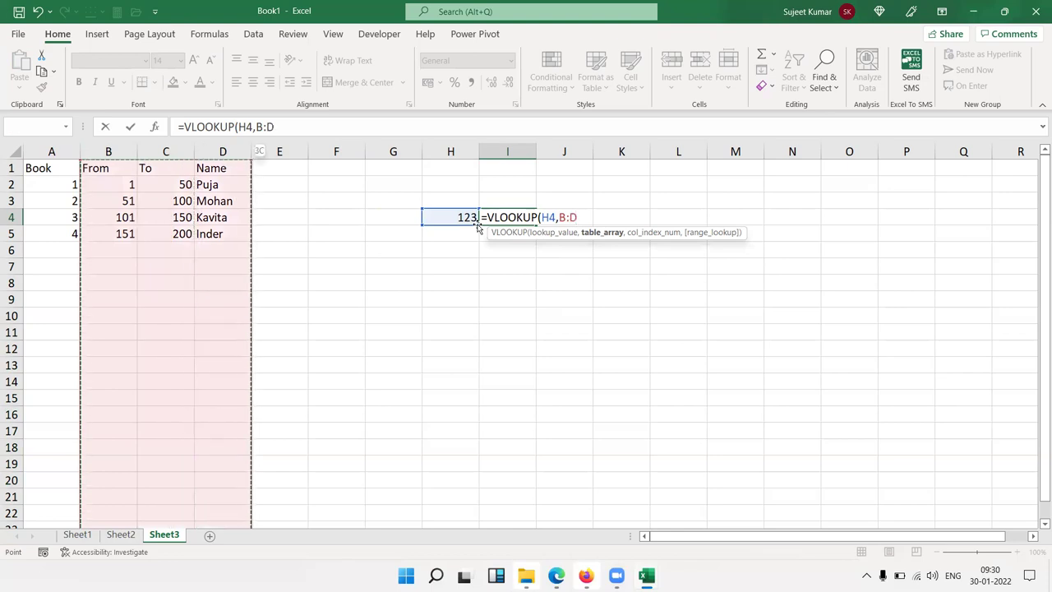
type(",3")
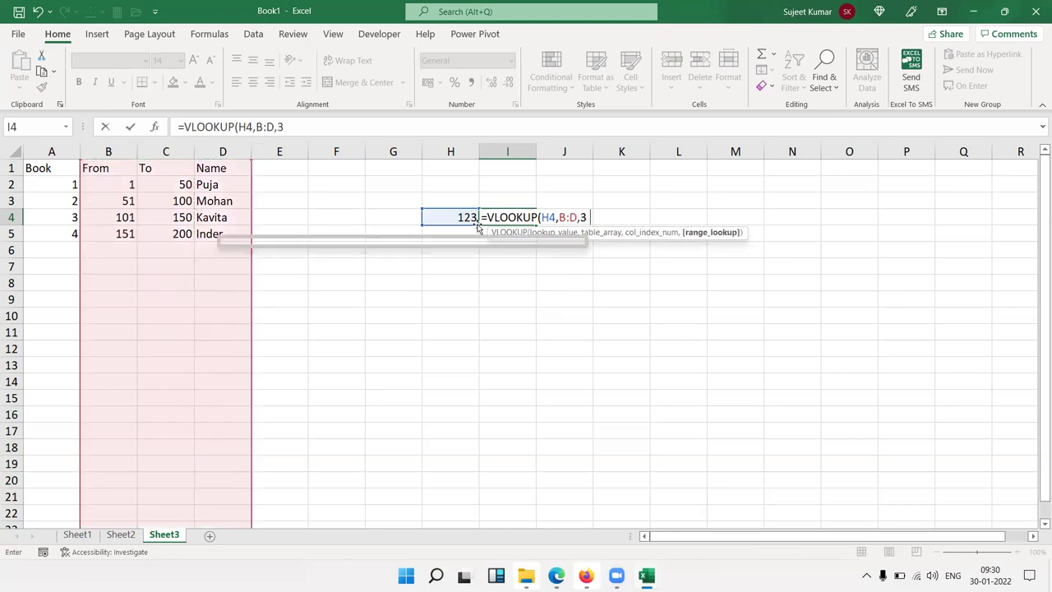
type(",0")
key("BackSpace")
type("1")
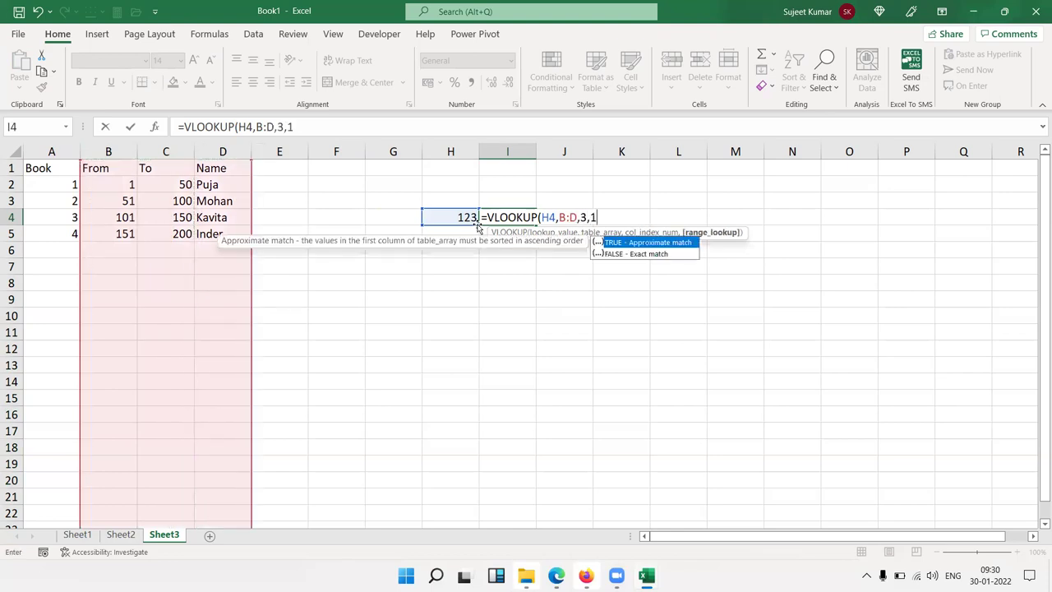
key("Return")
Step: Check the result against row 4's From, To and Name values and columns B:C
key("Up")
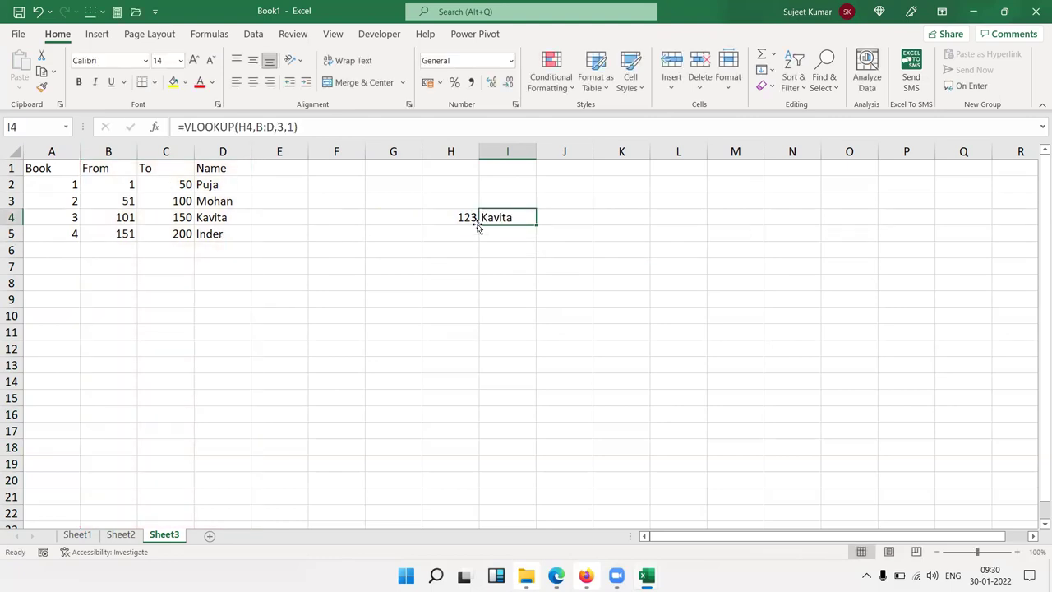
key("Left")
key("Left")
key("Left")
key("Left")
key("Left")
key("Left")
key("Left")
key("Right")
key("Right")
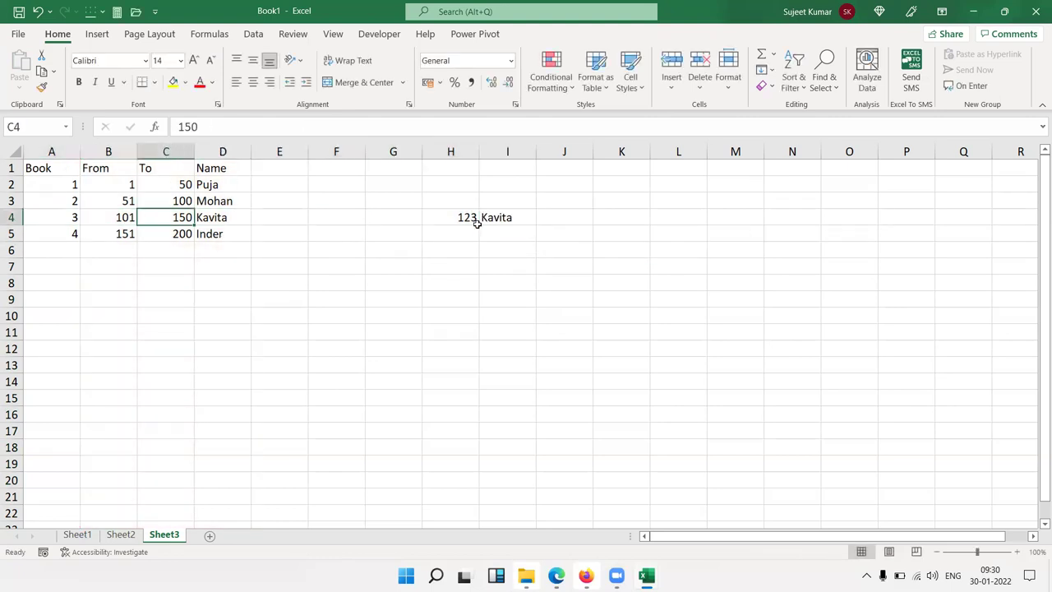
key("Right")
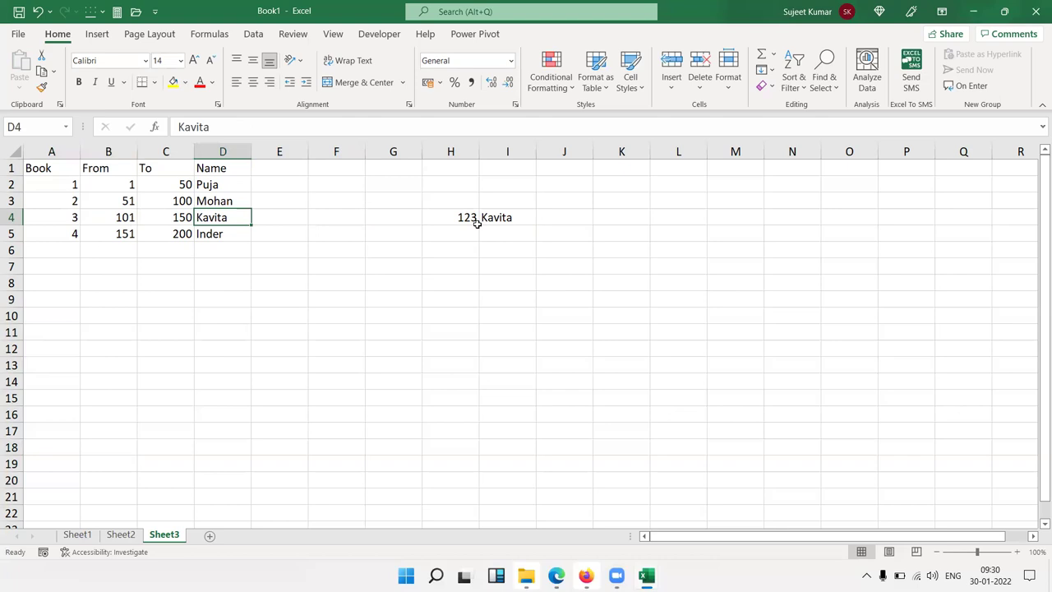
key("Left")
key("Left")
key("ctrl+space")
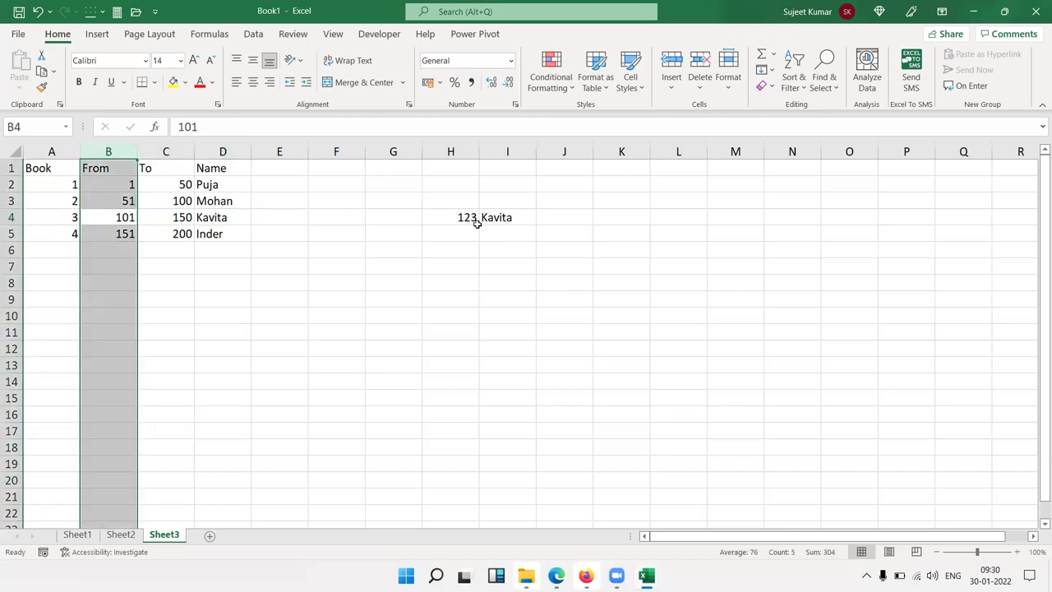
key("shift+Right")
key("Right")
key("Right")
key("Right")
key("Right")
key("Right")
key("Right")
Step: Replace the VLOOKUP in I4 with =ROUNDUP(H4/50,0), showing 123 falls in book 3's 101–150 range
key("Delete")
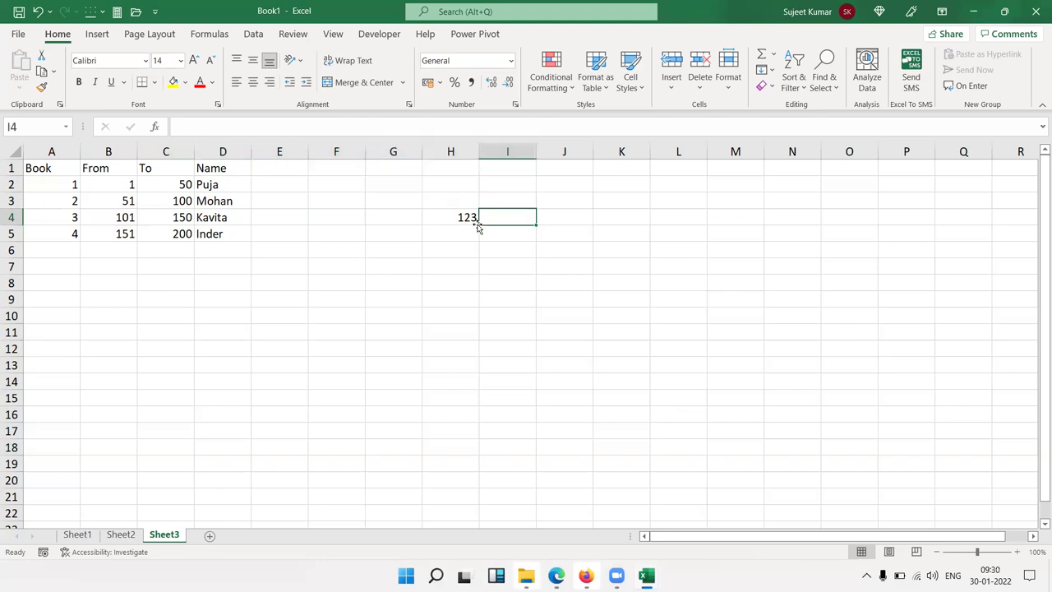
type("=")
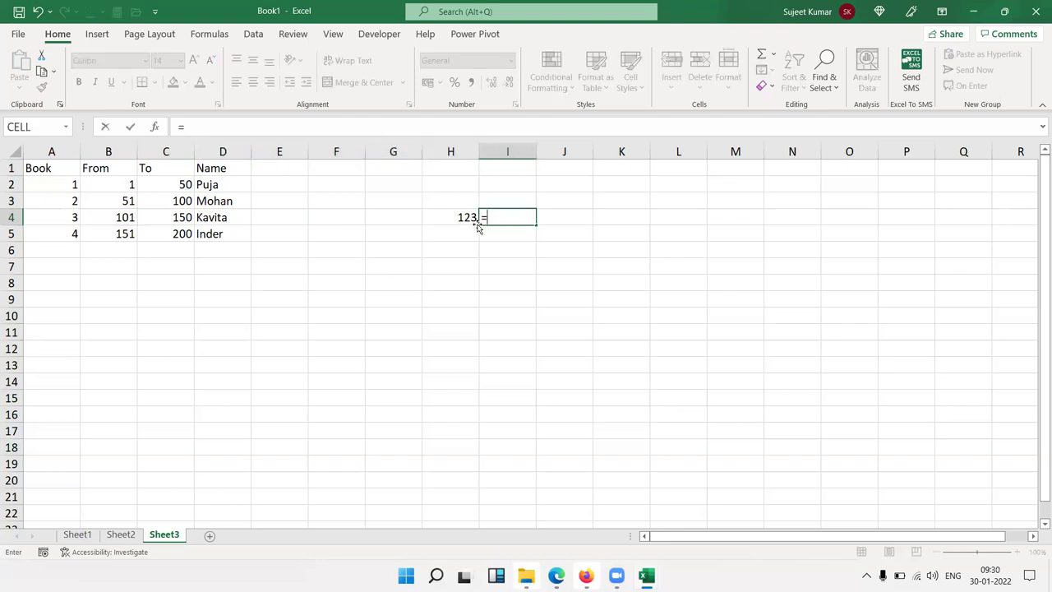
type("rou")
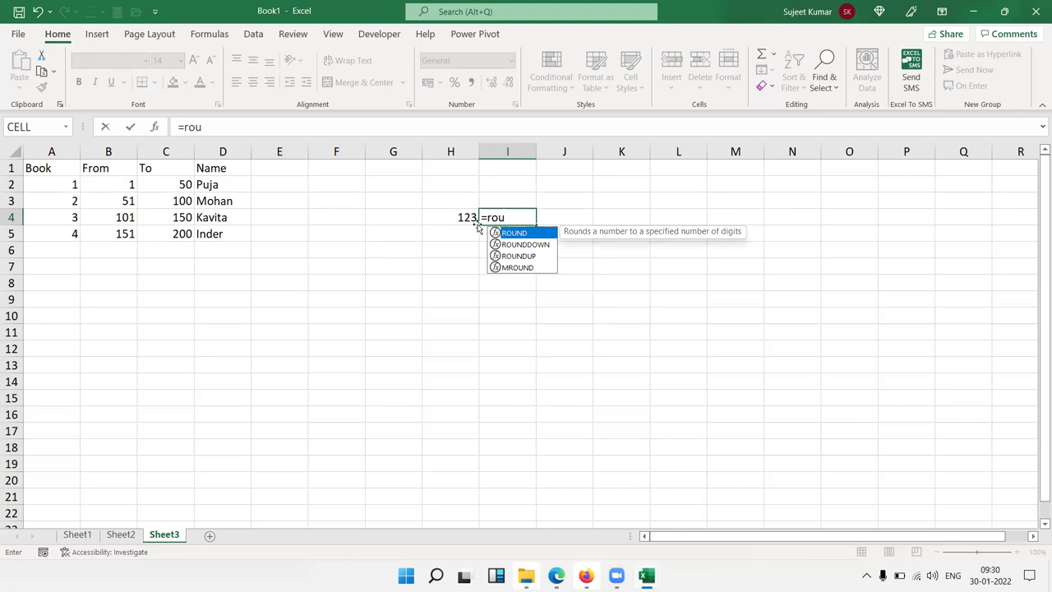
key("Down")
key("Down")
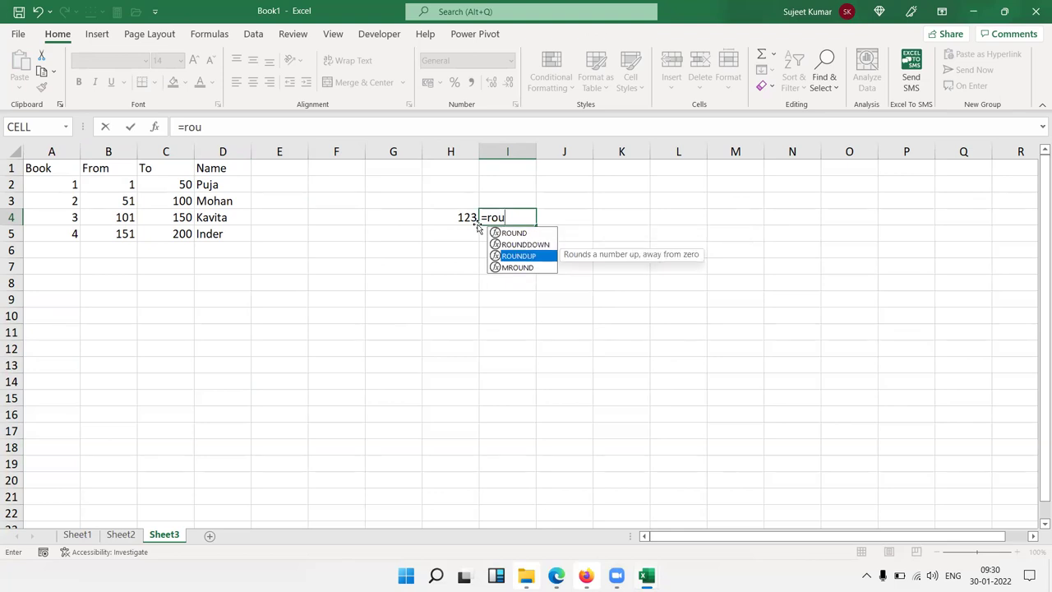
key("Tab")
left_click(476, 222)
type("/50,0)")
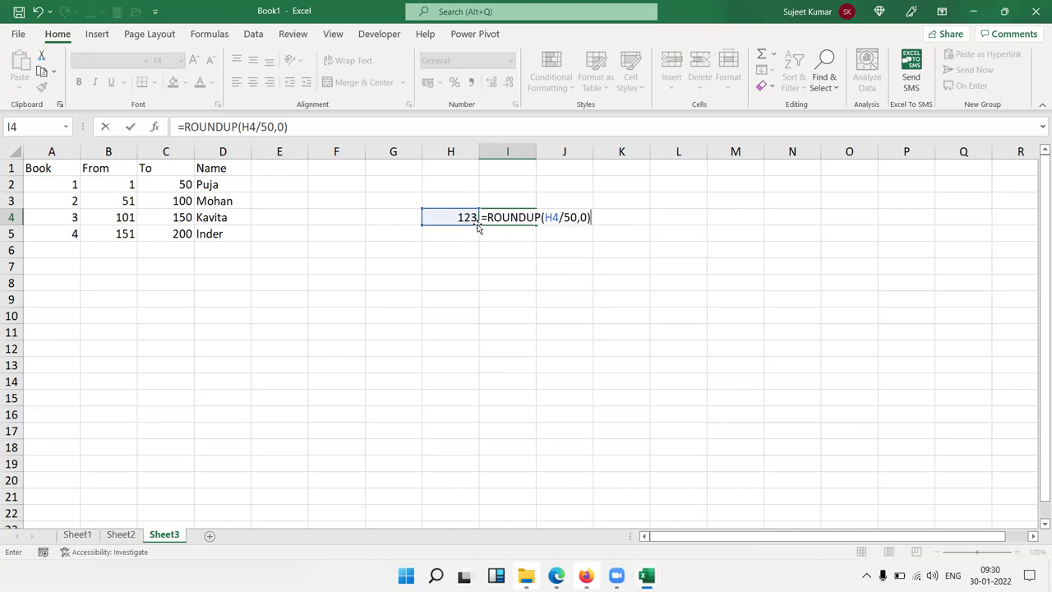
key("Return")
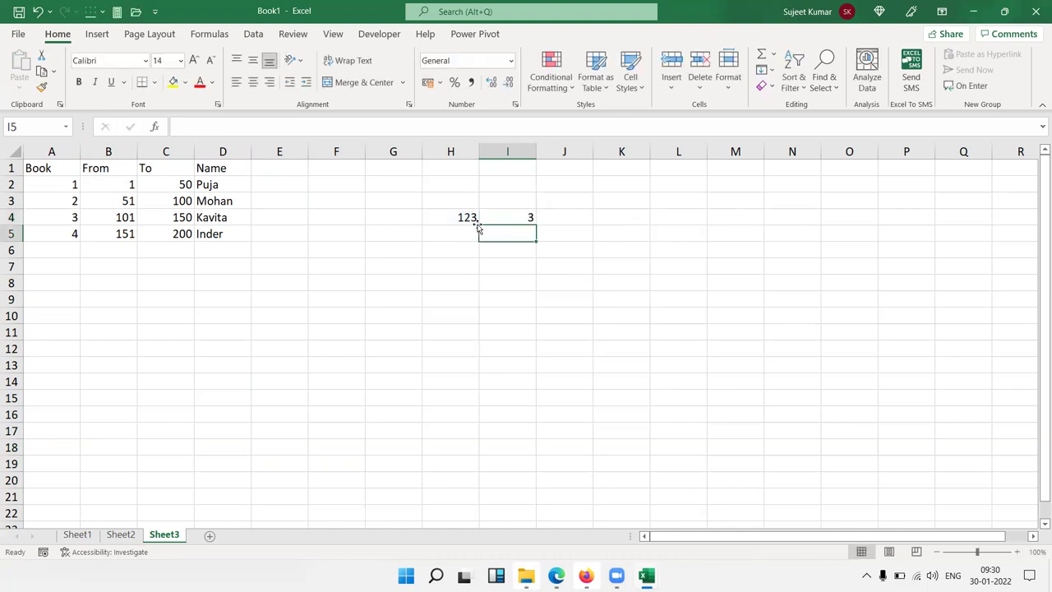
key("Up")
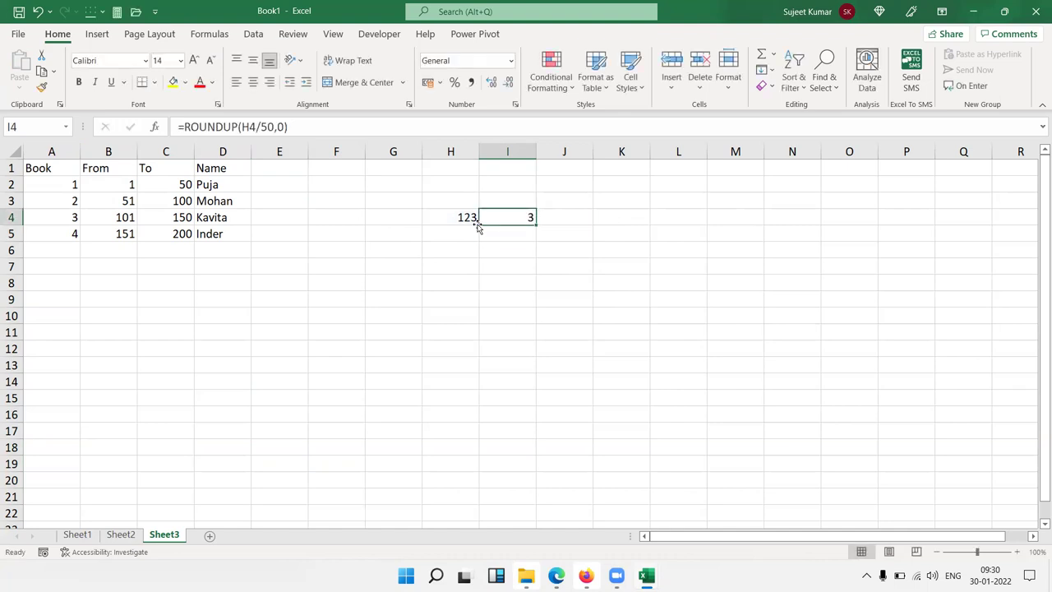
left_click_drag(121, 215, 174, 220)
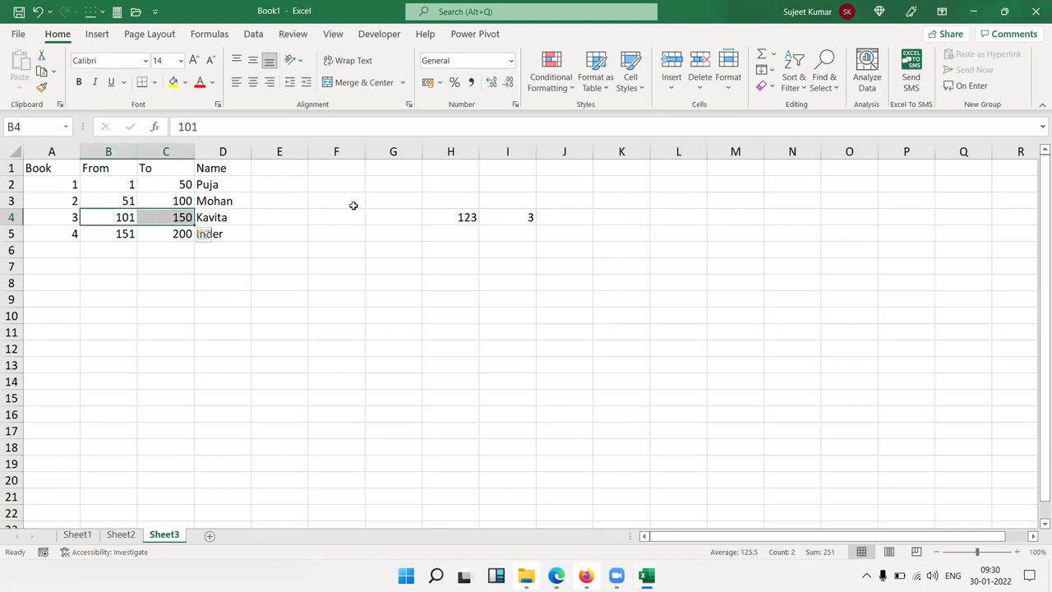
Step: On Sheet1, enter 50 in C12 and 17 in D12
left_click(121, 536)
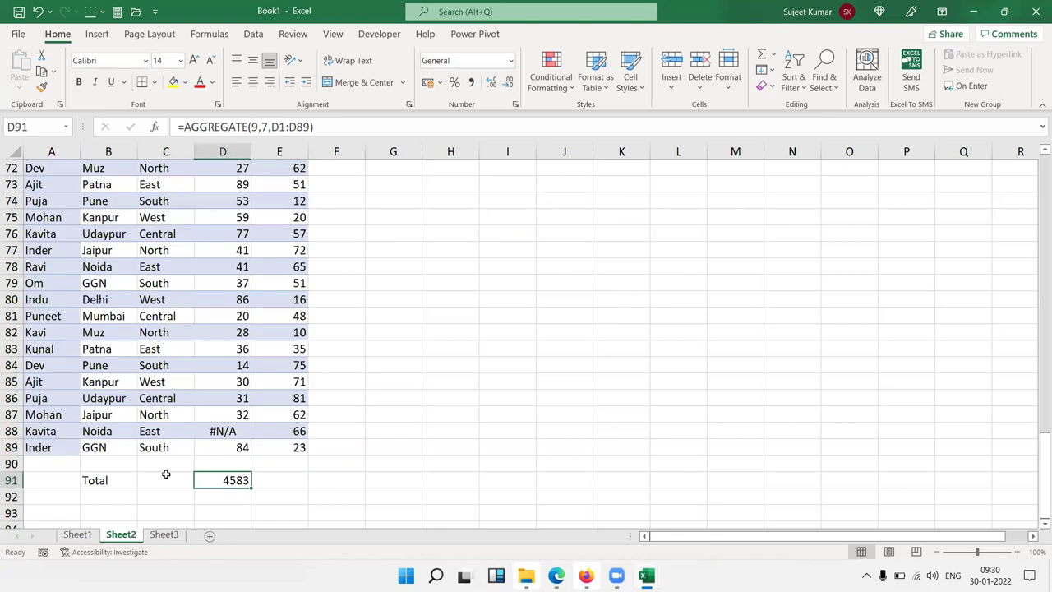
left_click(96, 536)
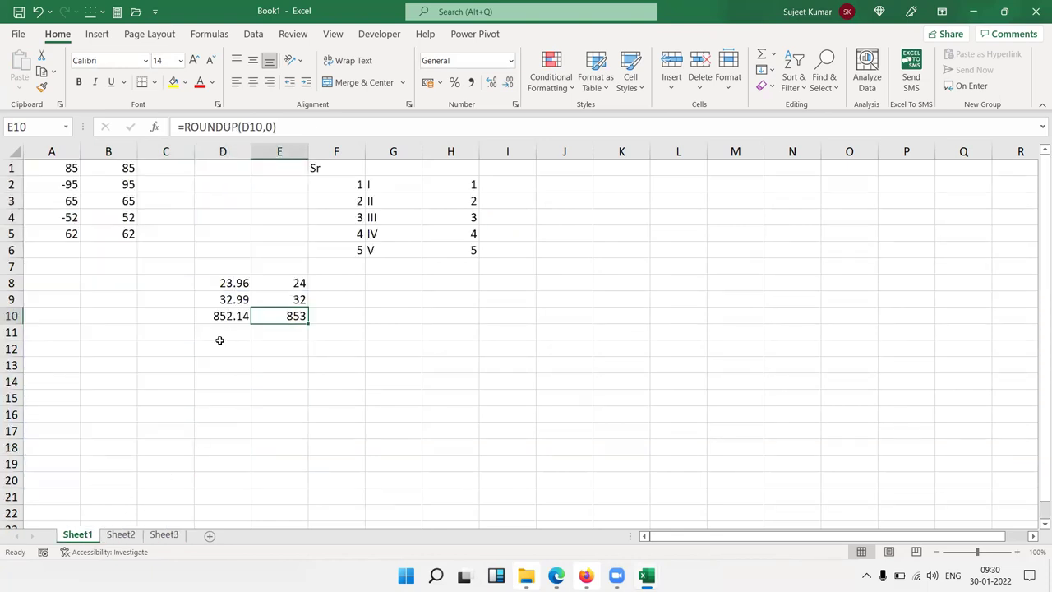
left_click(185, 352)
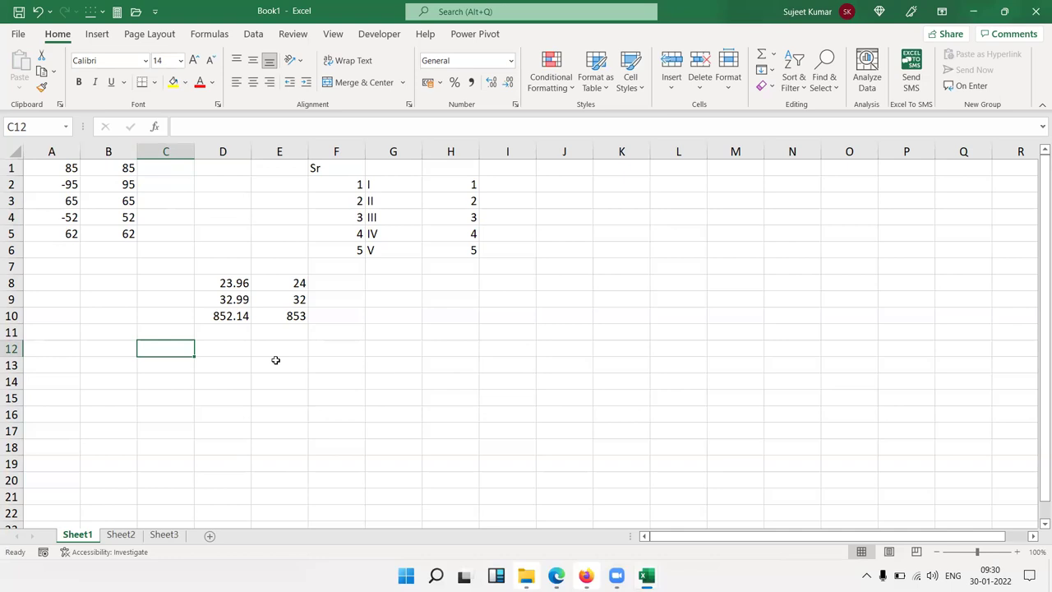
type("50")
key("Tab")
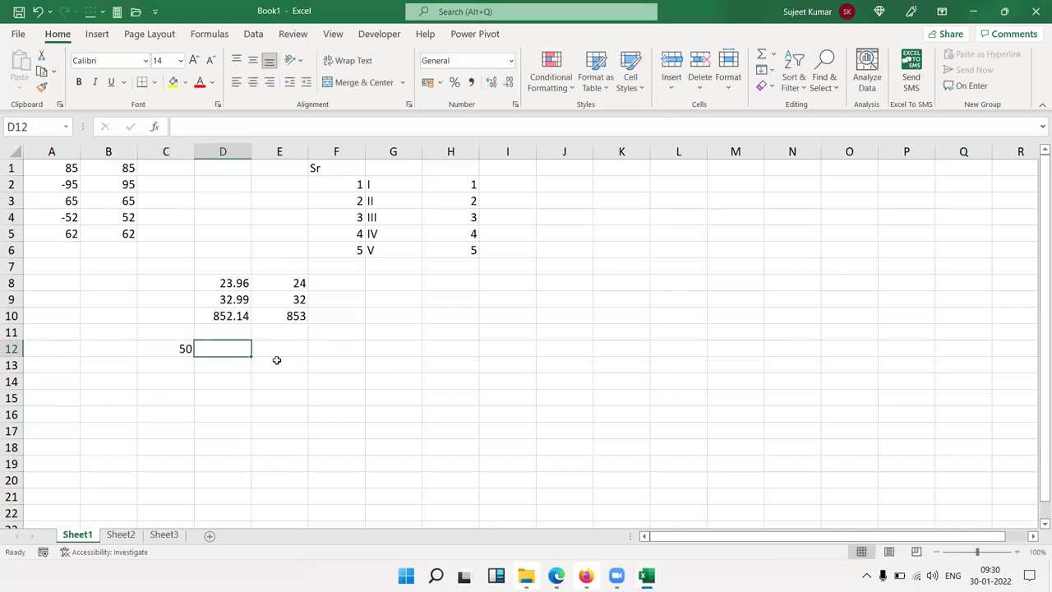
type("17")
key("Tab")
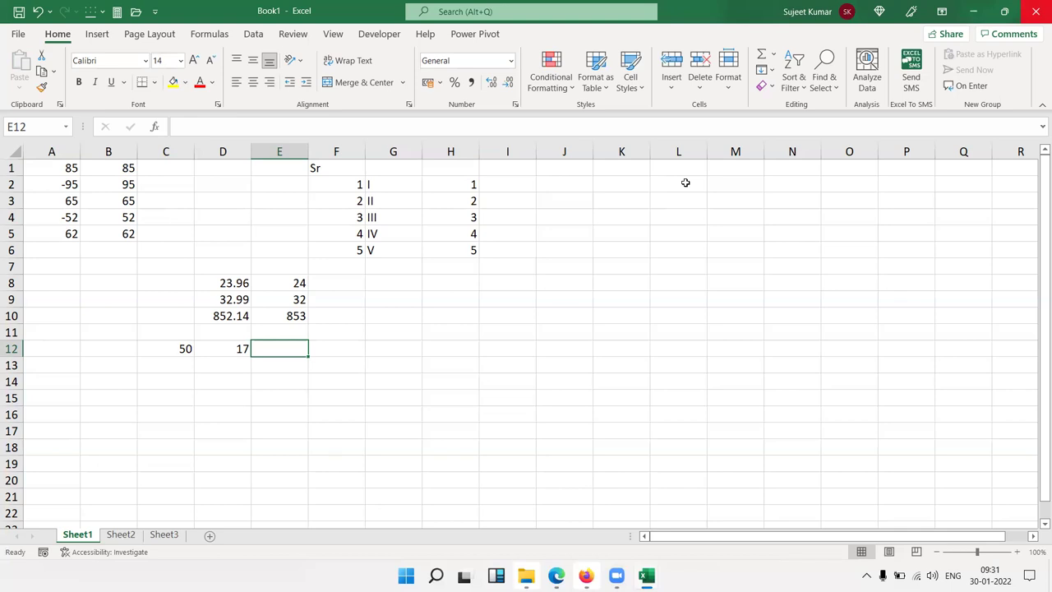
Step: Enter =MROUND(C12,D12) in E12 to round 50 to the nearest multiple of 17, giving 51
type("=mrou")
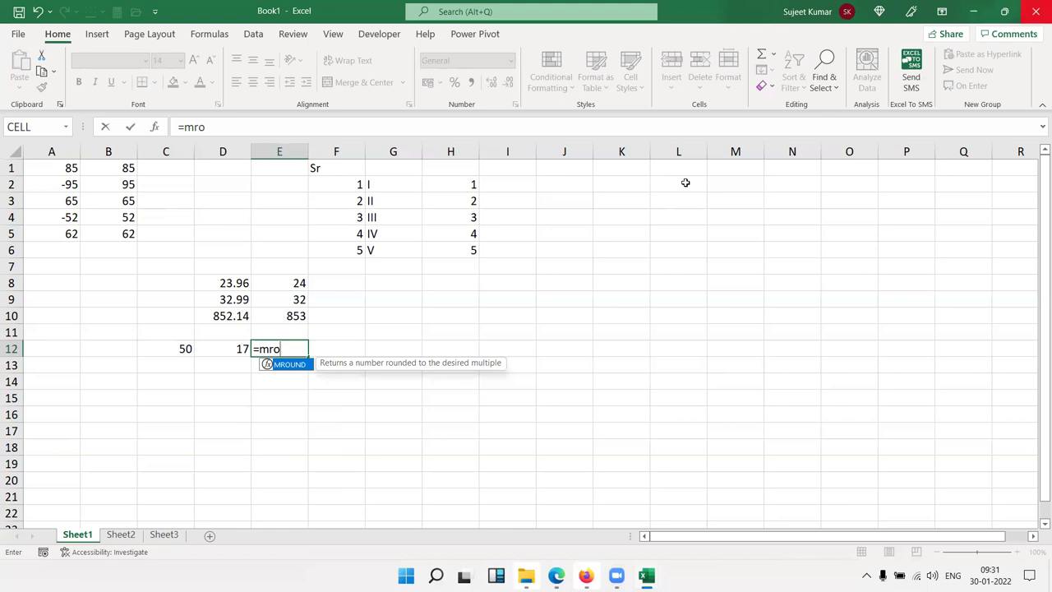
key("Tab")
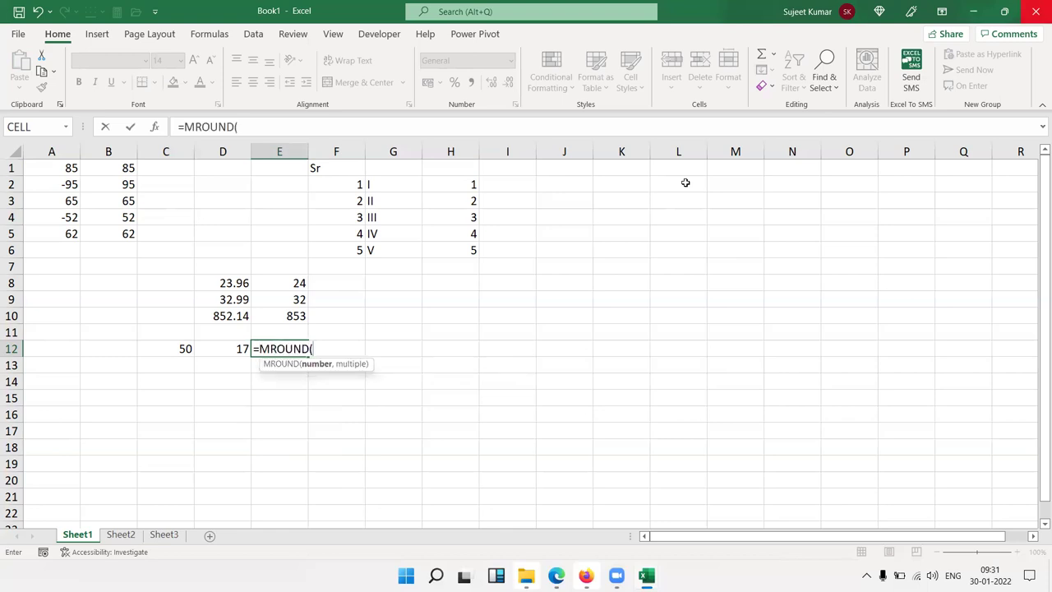
key("Left")
key("Left")
type(",")
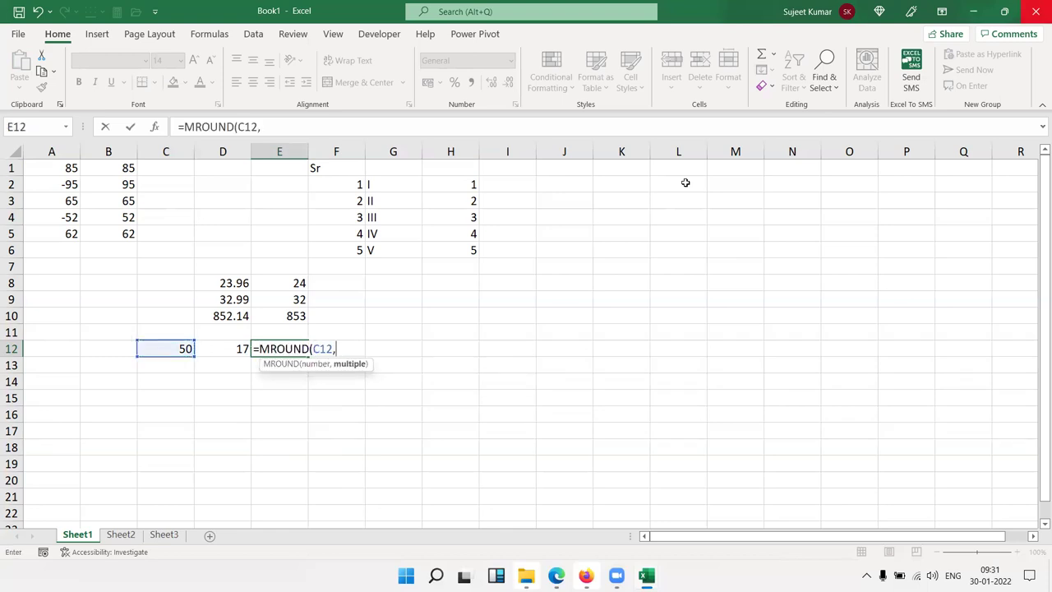
key("Left")
key("Return")
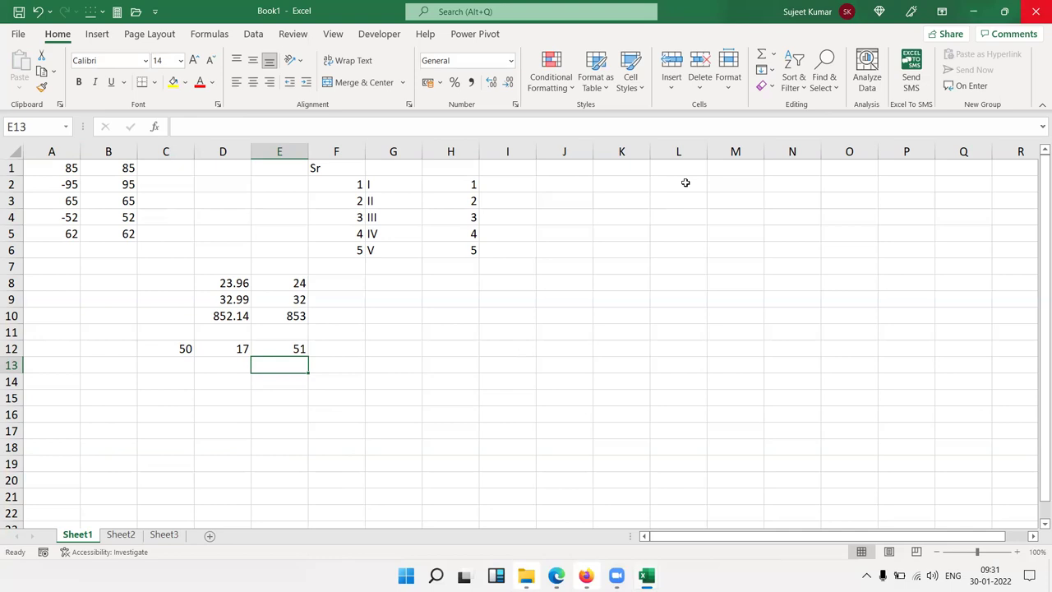
key("Up")
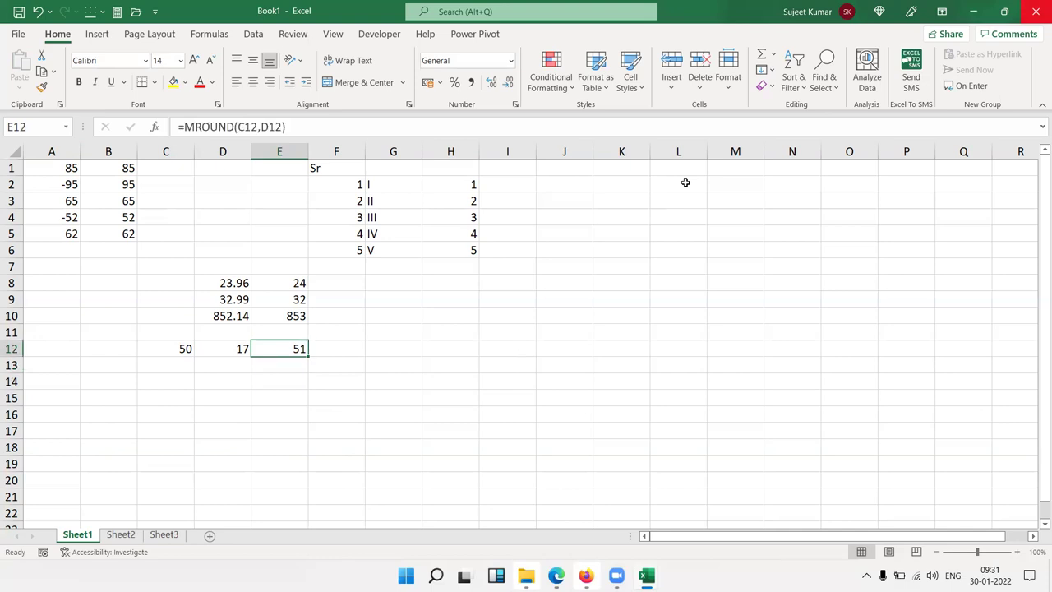
key("shift+Up")
key("shift+Up")
key("shift+Up")
key("shift+Up")
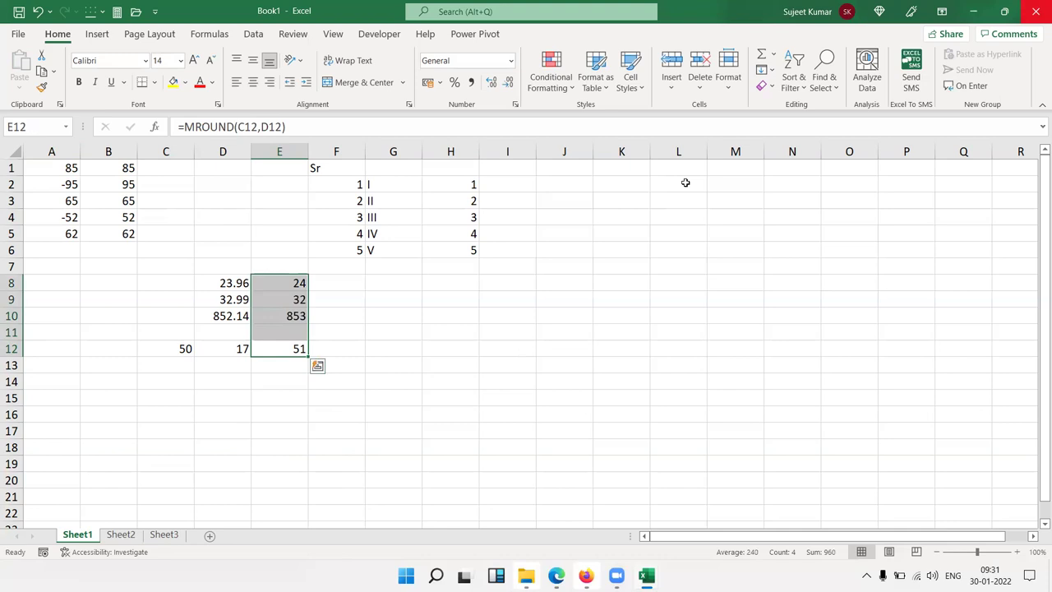
Step: Enter the value 45630 in cell G9
key("Down")
key("Down")
key("Down")
key("Right")
key("Right")
key("Right")
key("Up")
key("Up")
key("Up")
key("Up")
key("Up")
key("Up")
key("Left")
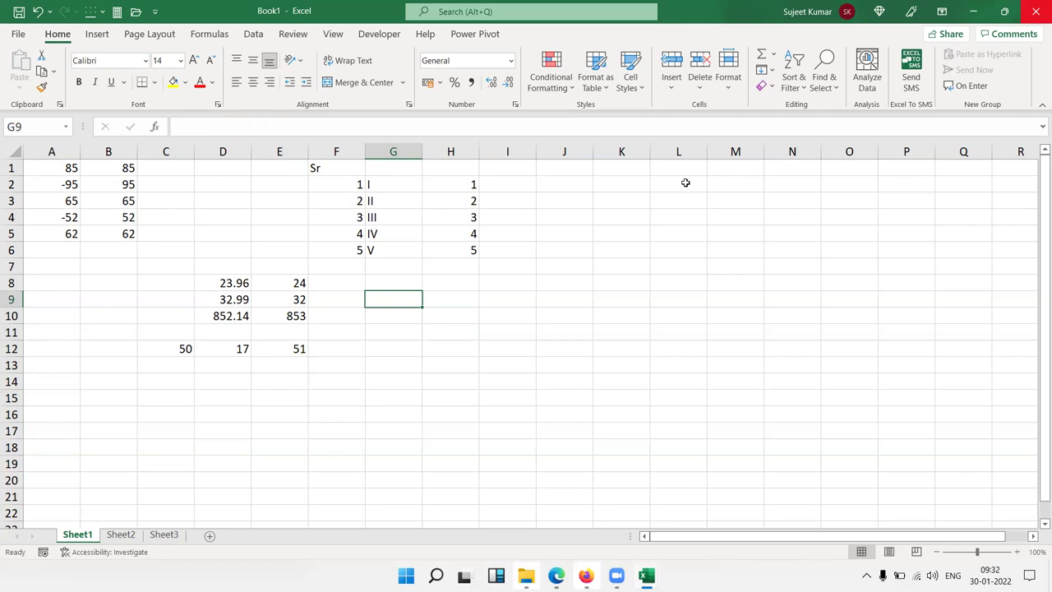
type("45630")
key("Tab")
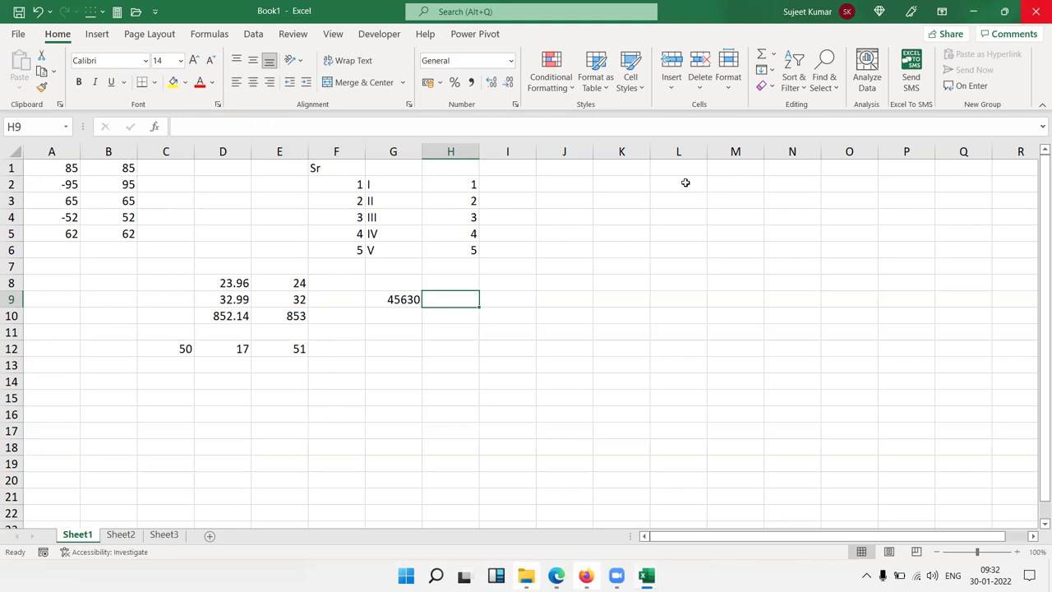
Step: Type 12 into H9 beside the 45630
type("12")
key("Tab")
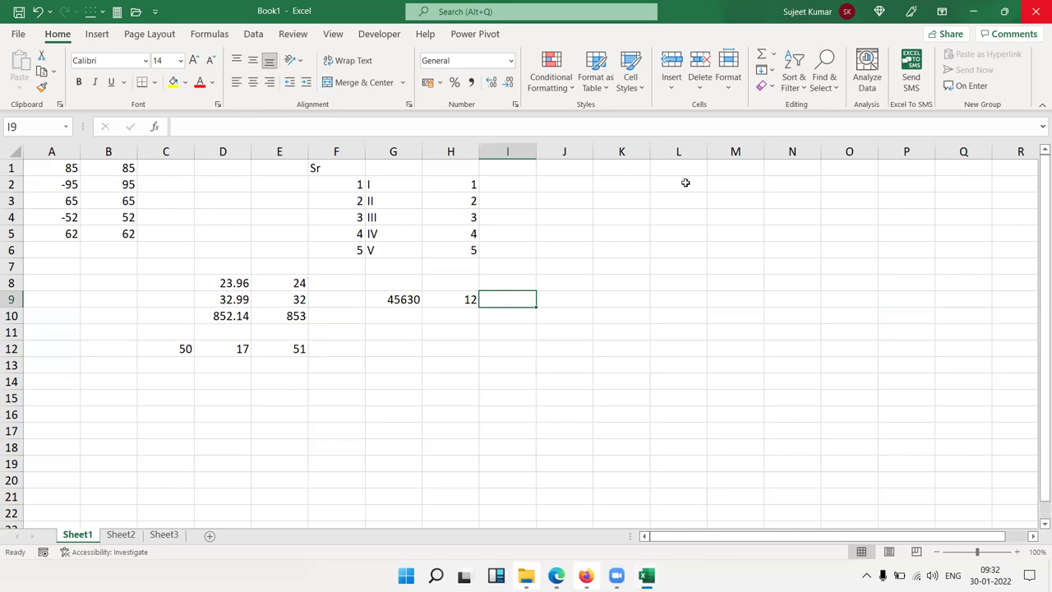
Step: Enter =CEILING(G9,H9) in I9, rounding 45630 up to 45636
type("=")
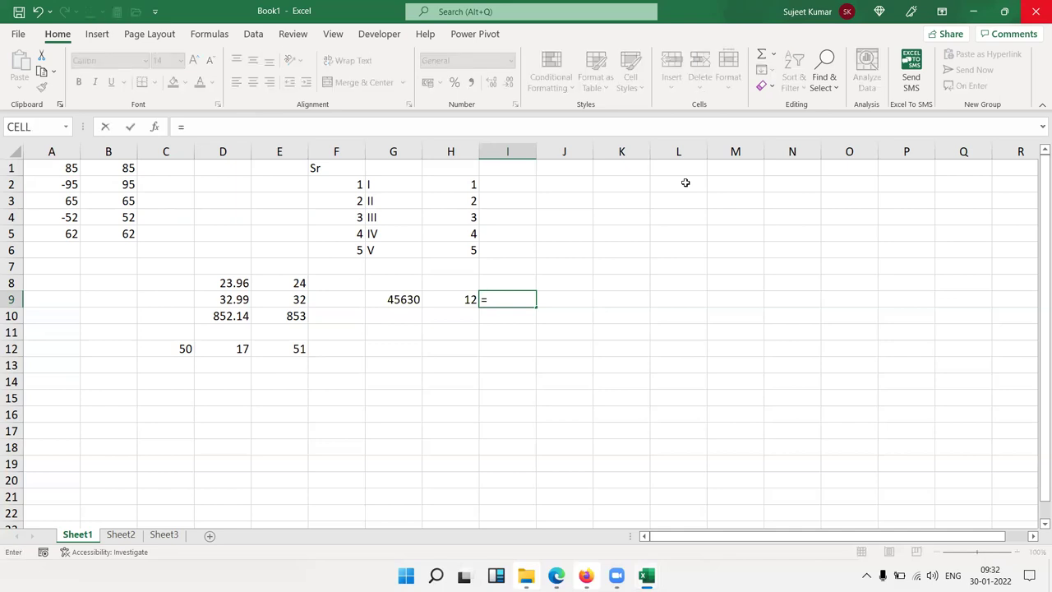
type("cel")
key("BackSpace")
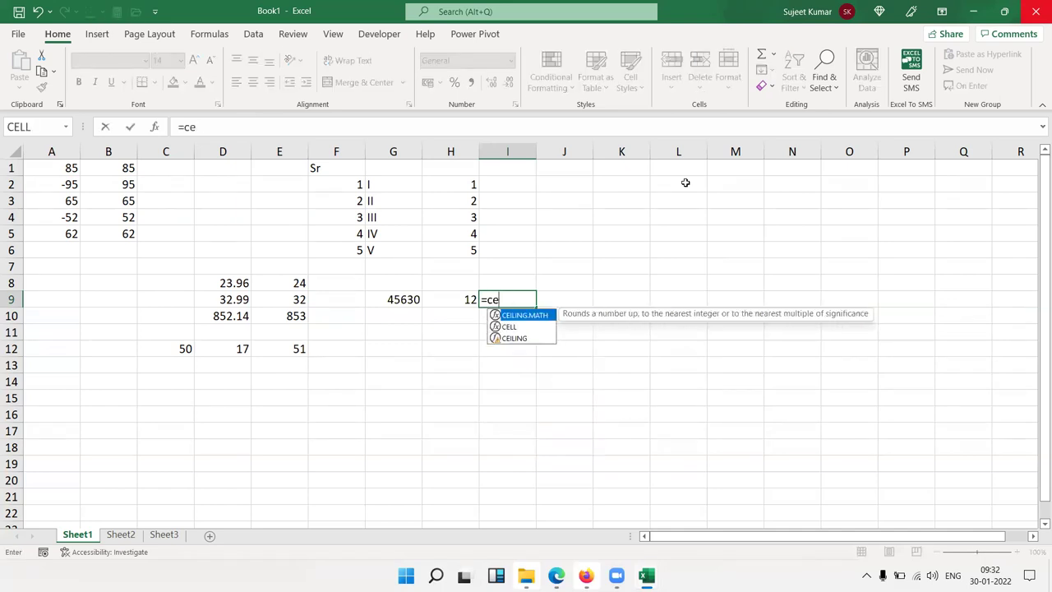
key("Down")
key("Down")
key("Tab")
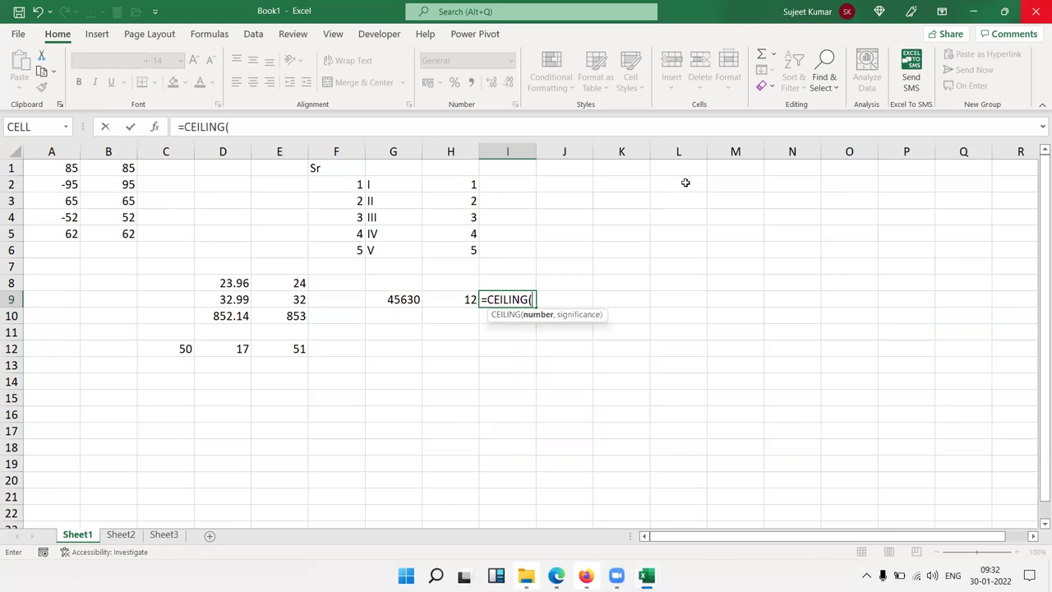
key("Left")
key("Left")
type(",")
key("Left")
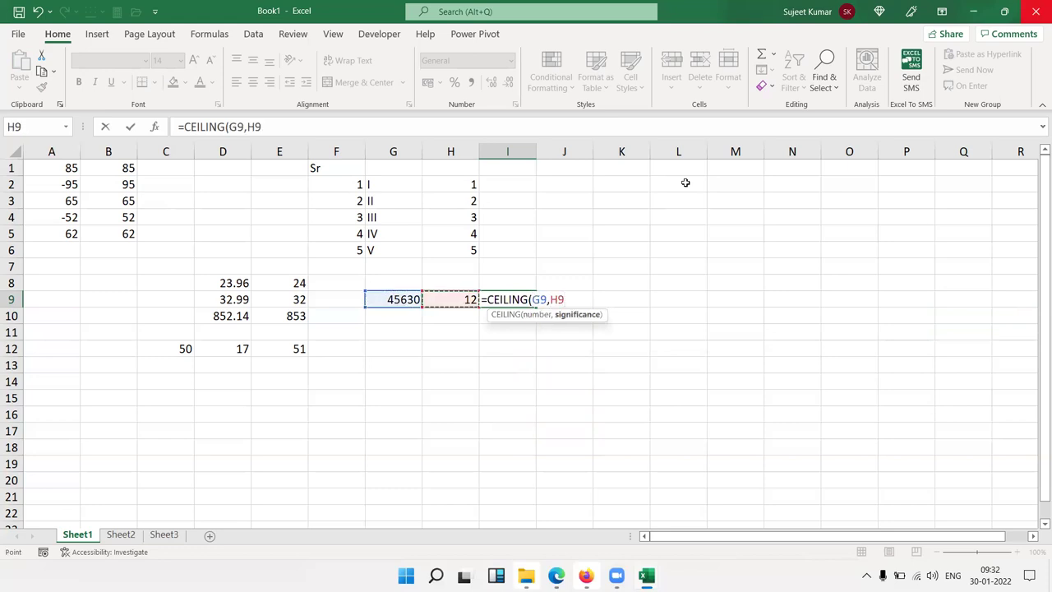
key("Return")
key("Up")
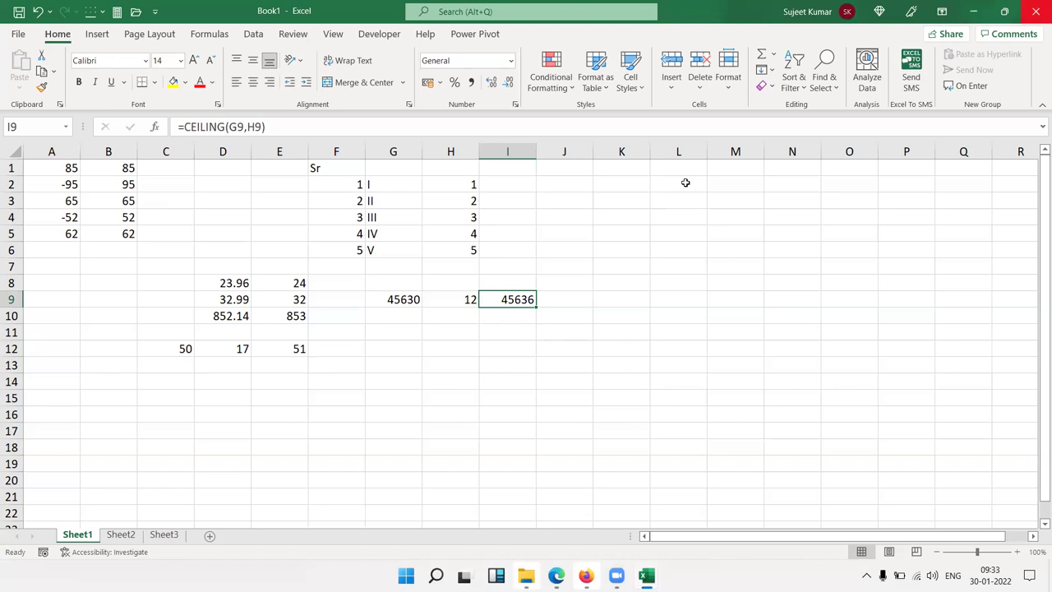
key("Down")
key("Down")
key("Down")
key("Down")
key("Left")
key("Left")
Step: Type 45230 in G12 and 500 in H12
key("Up")
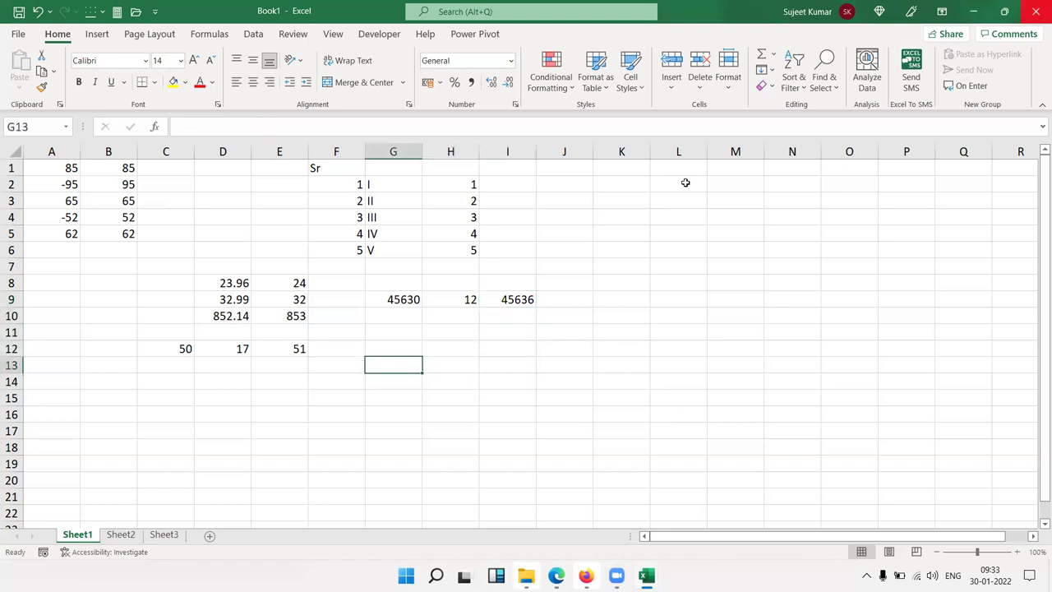
key("Up")
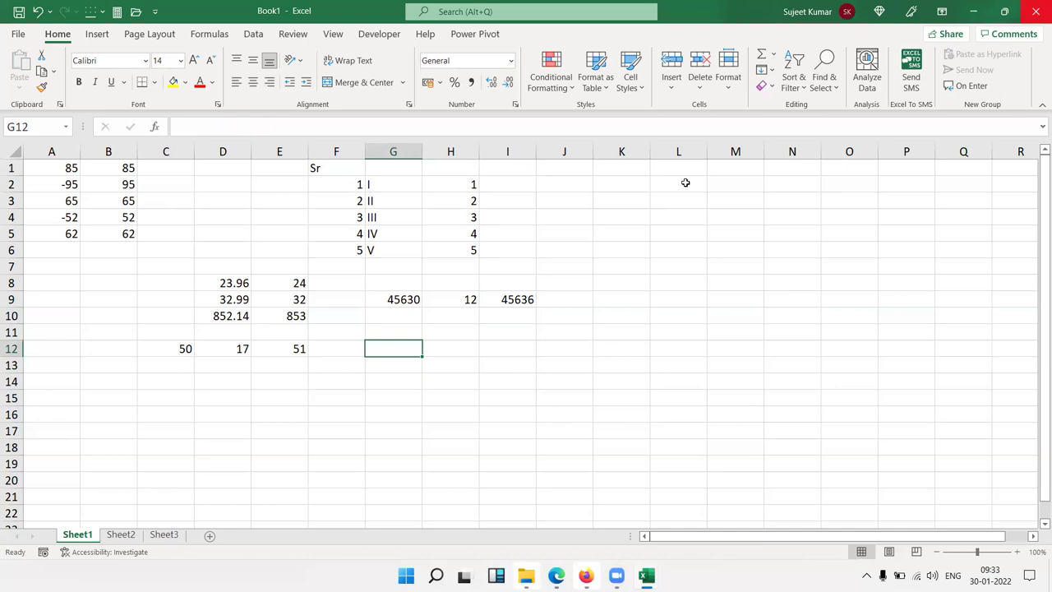
type("45230")
key("Tab")
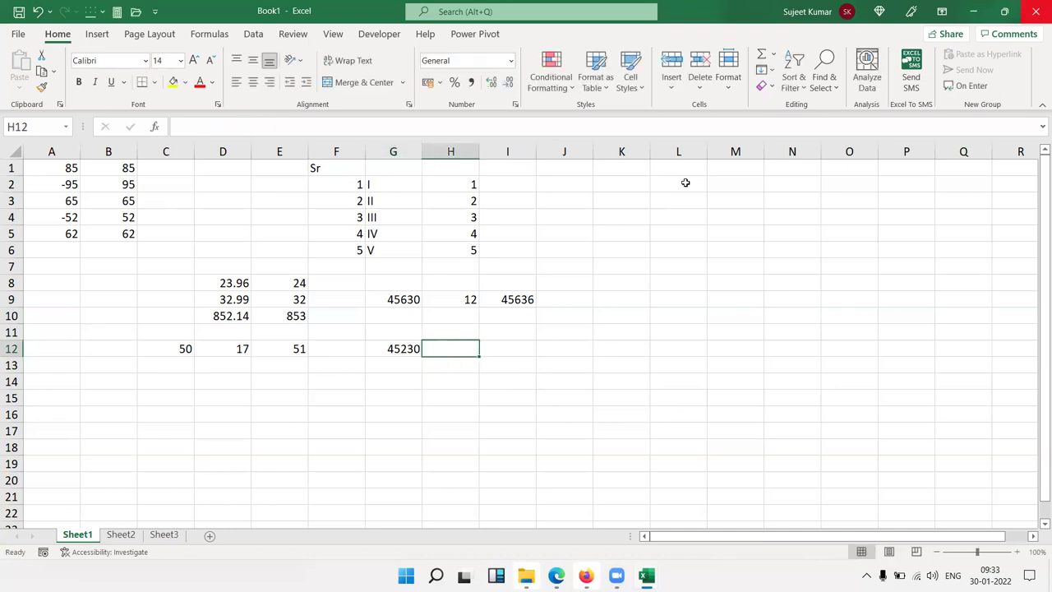
type("500")
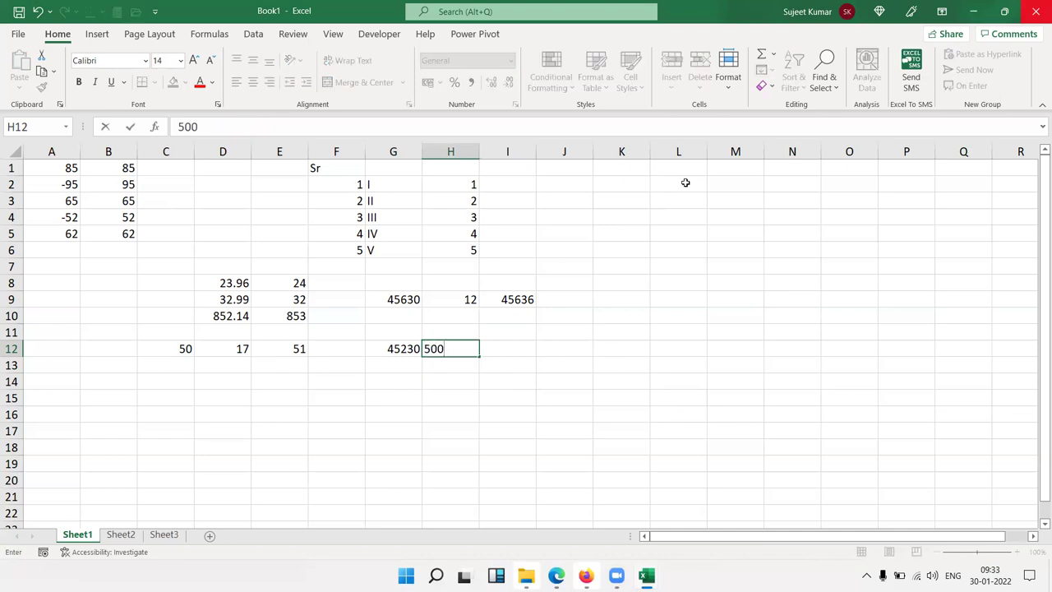
key("Tab")
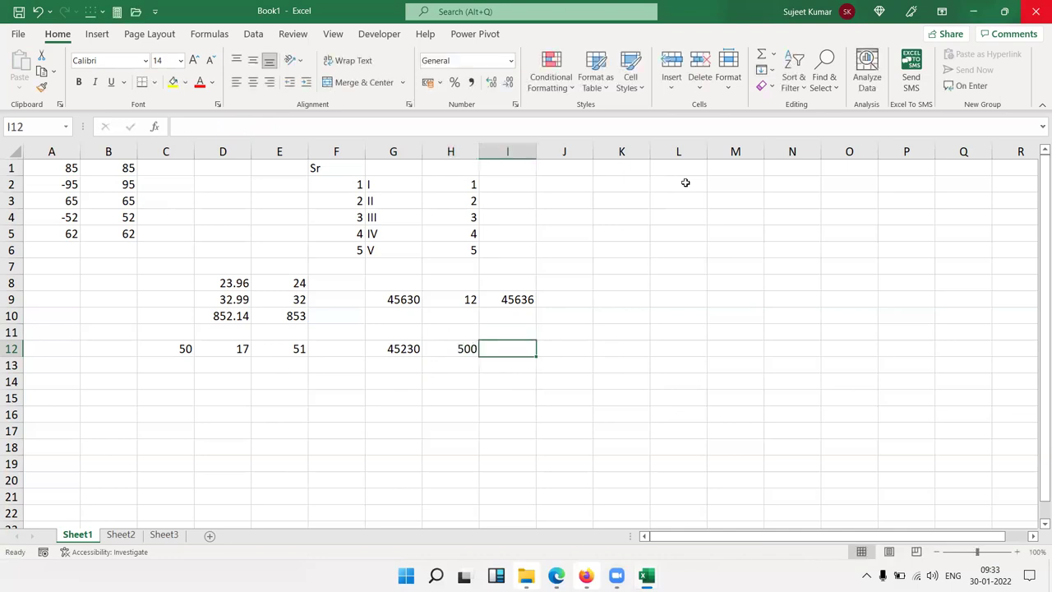
Step: Clear the mistaken 450500 entered in I12
type("4500")
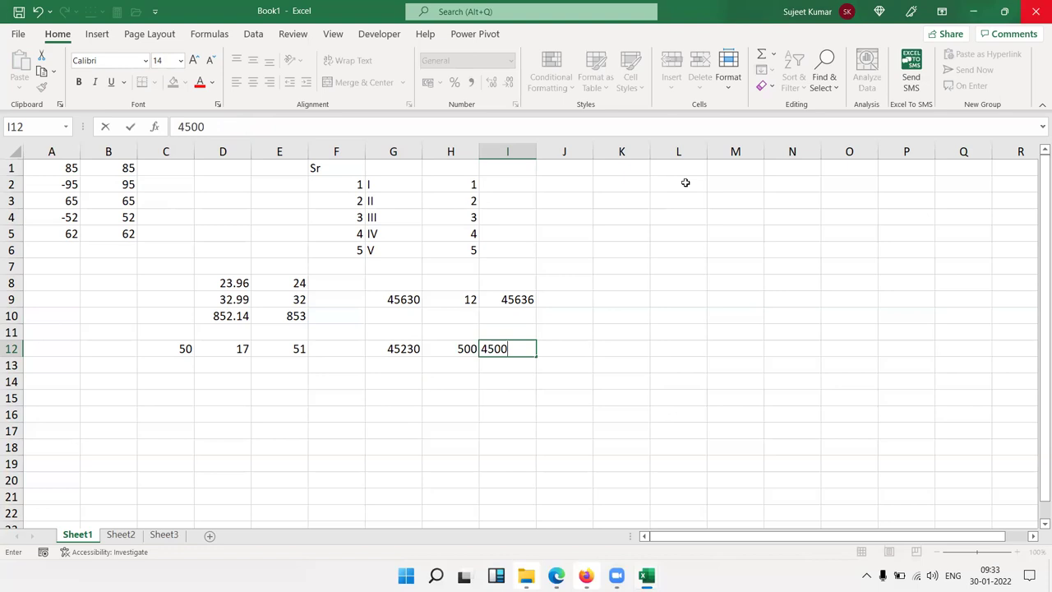
key("BackSpace")
type("500")
key("Return")
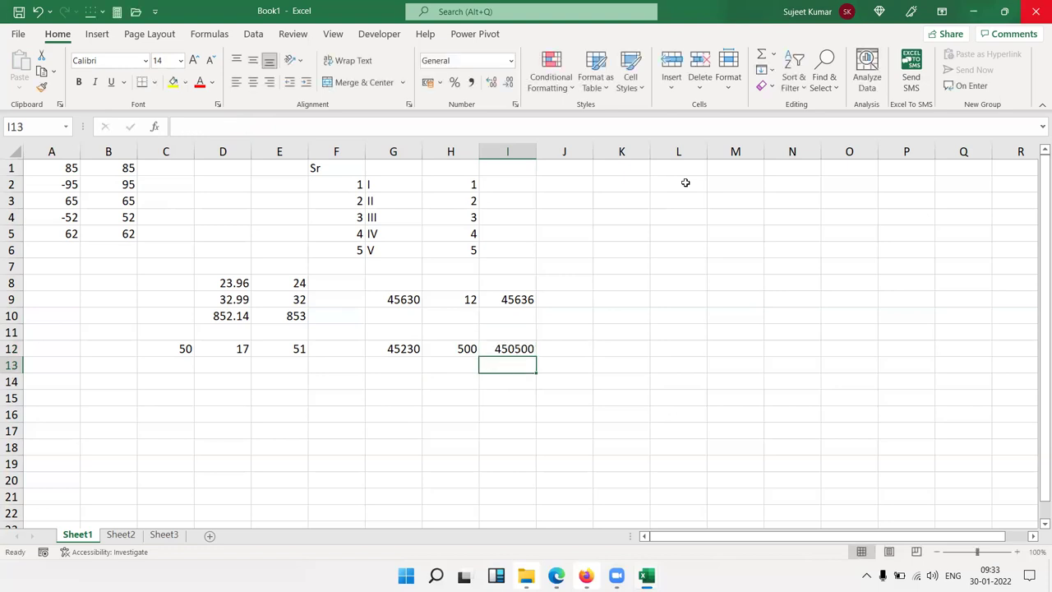
key("Up")
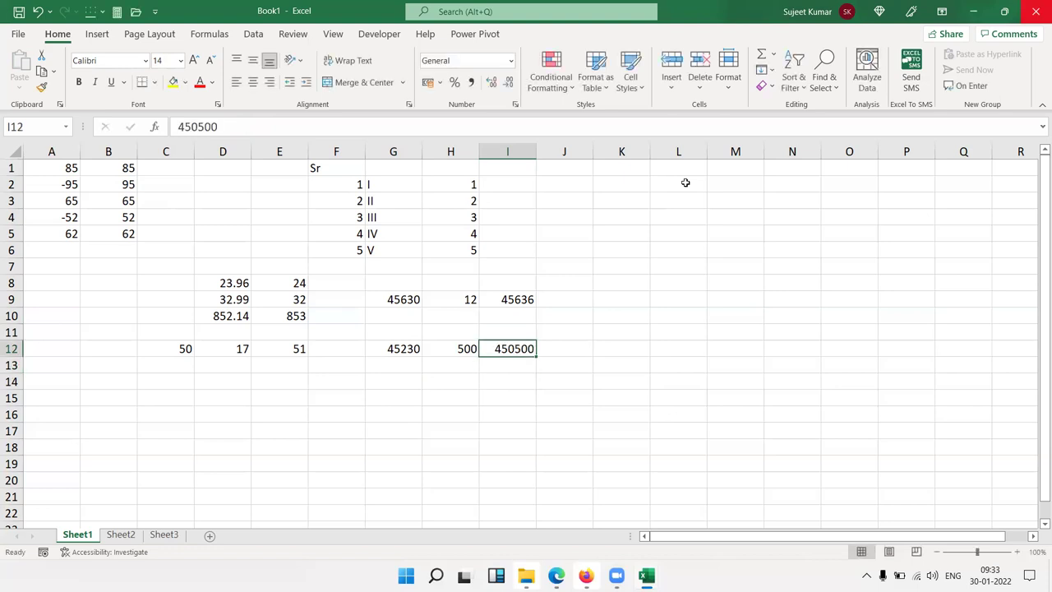
key("Delete")
Step: Enter =CEILING(G12,H12) in I12, rounding 45230 up to 45500
type("=ce")
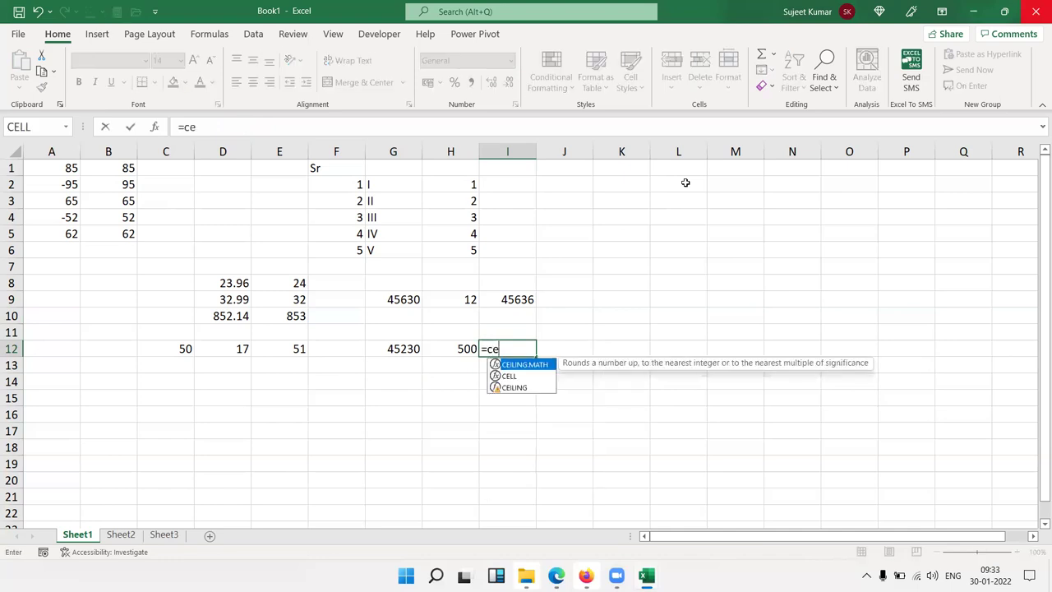
type("l")
key("BackSpace")
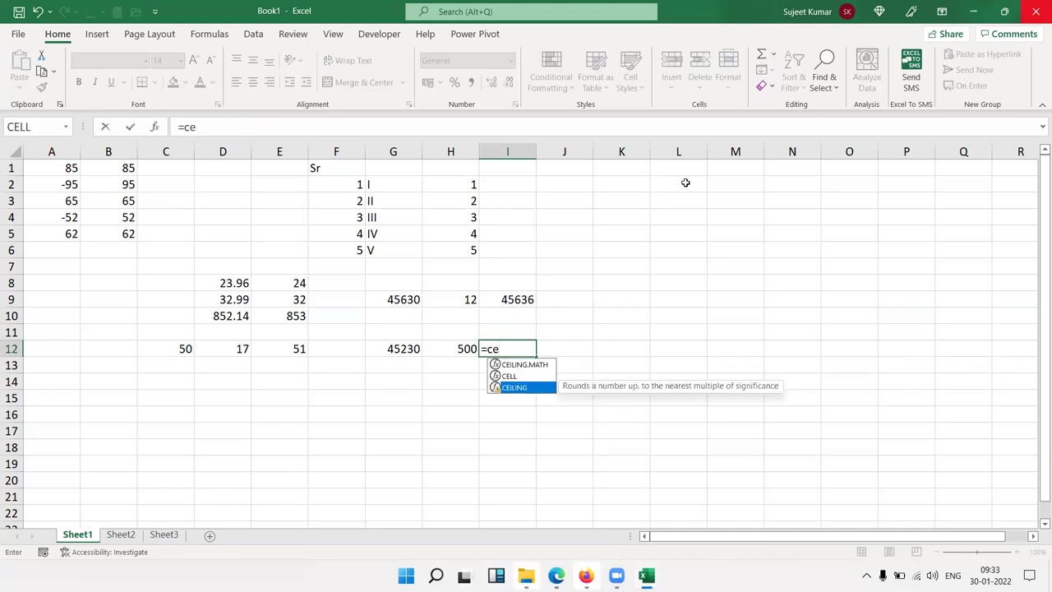
key("Tab")
key("Left")
key("Left")
type(",")
key("Left")
key("Return")
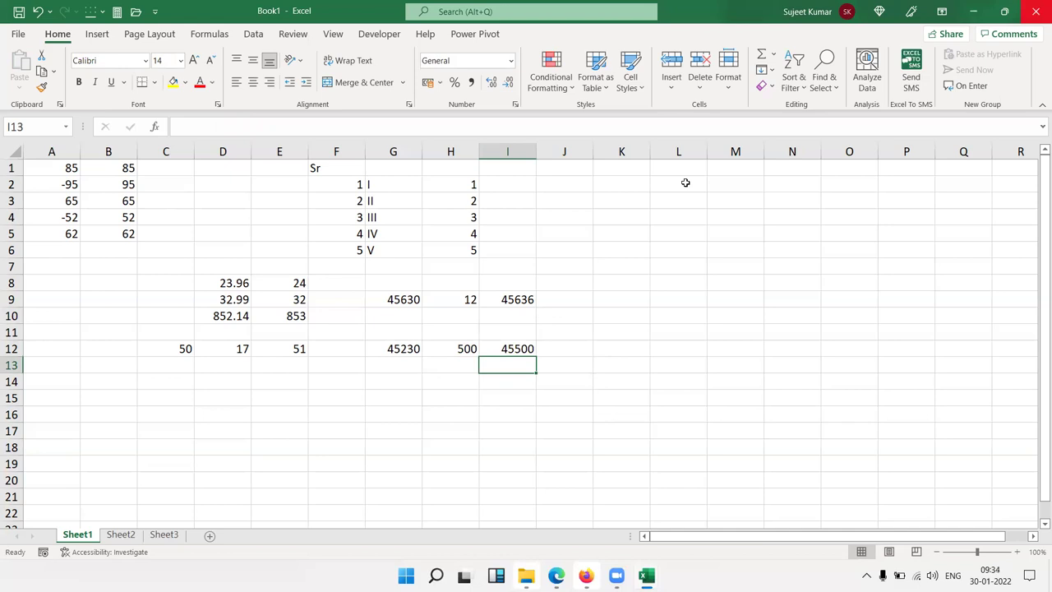
key("Up")
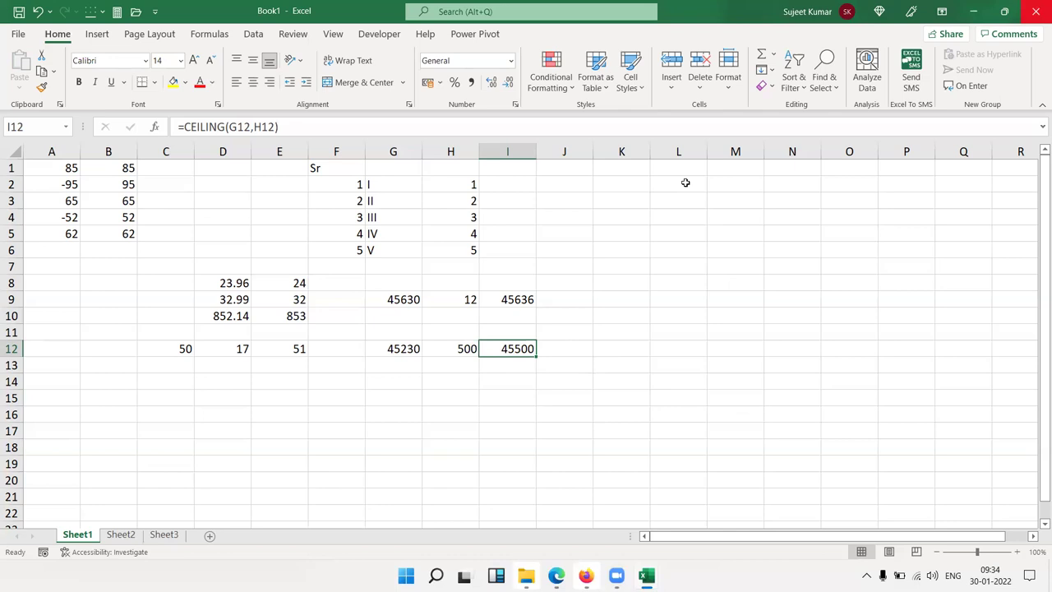
key("F2")
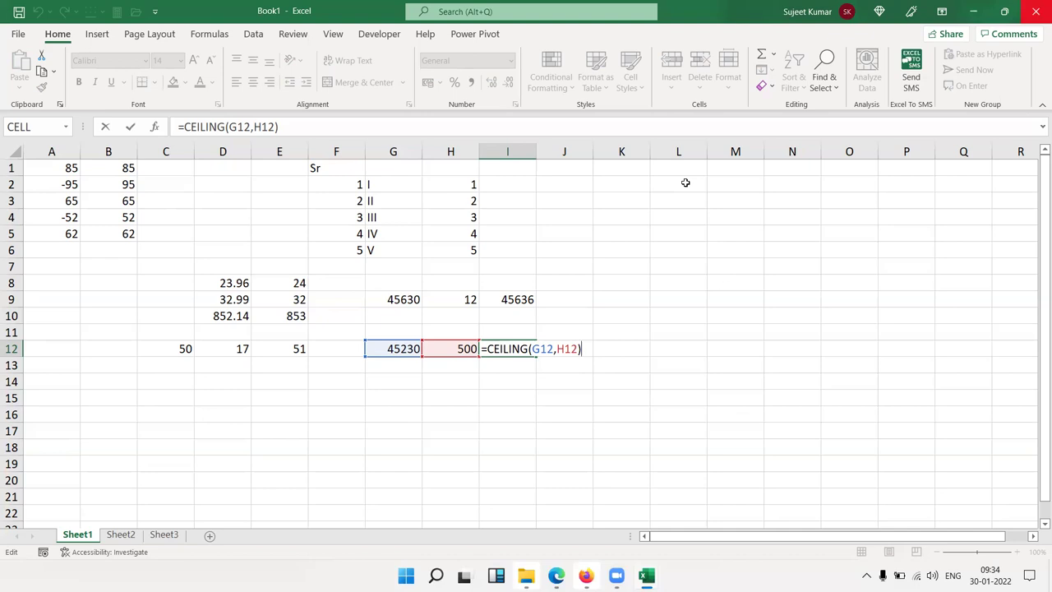
key("ctrl+Return")
key("Left")
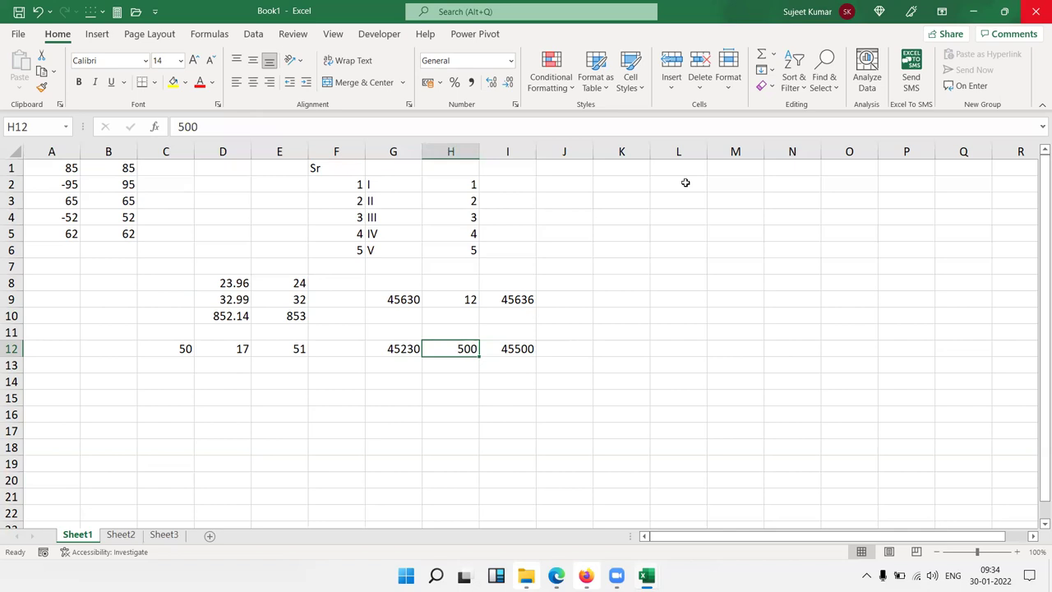
key("Left")
key("Left")
key("Up")
key("Up")
key("Up")
key("Left")
key("Left")
key("Up")
key("Right")
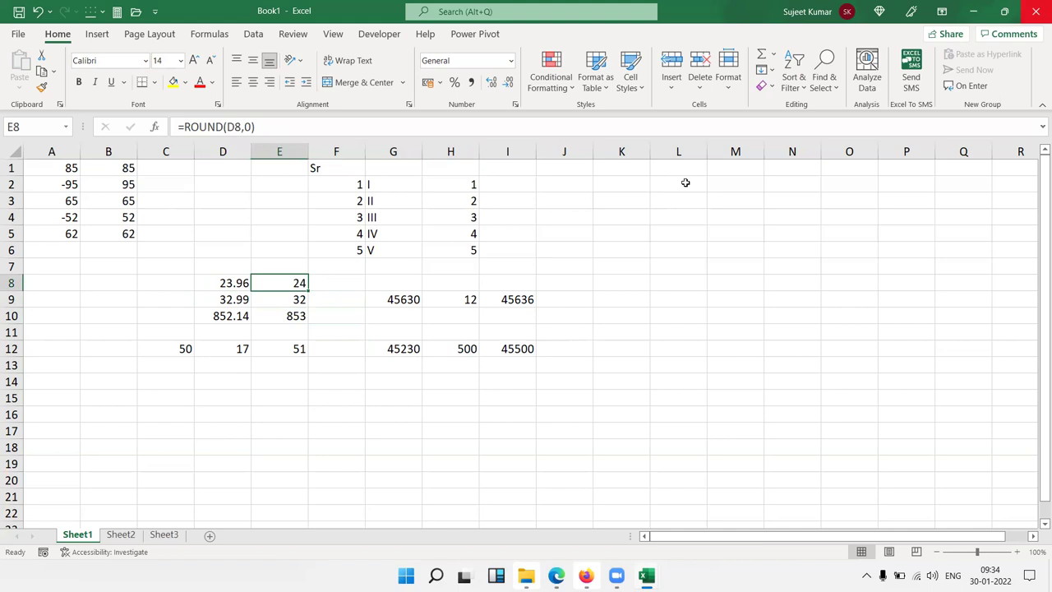
key("Right")
key("Right")
key("Right")
key("Right")
key("Right")
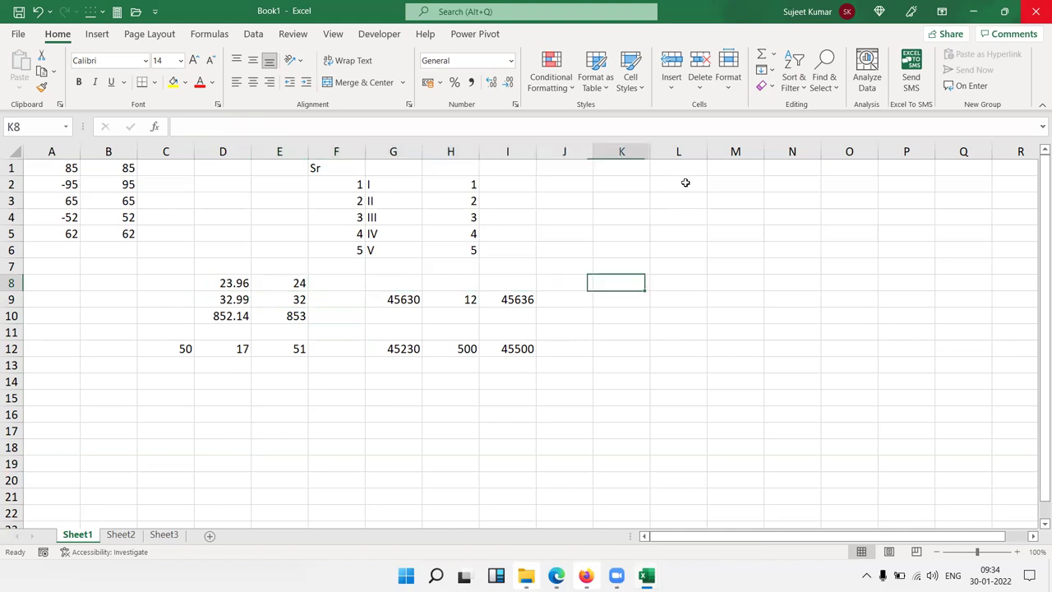
Step: Enter 132 in K9 and clear the 200 typed into L9
key("Up")
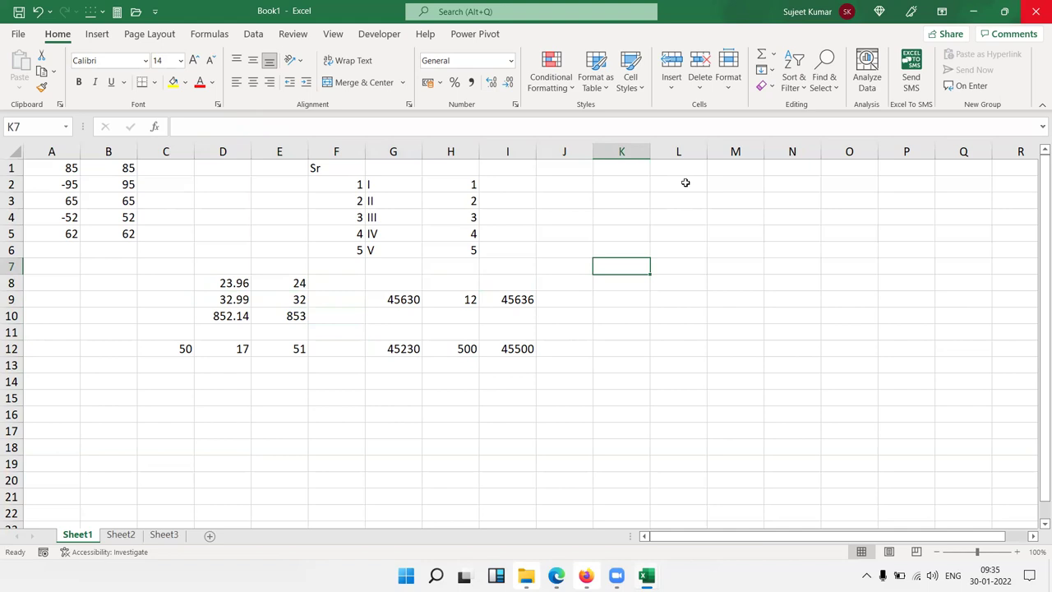
key("Down")
key("Down")
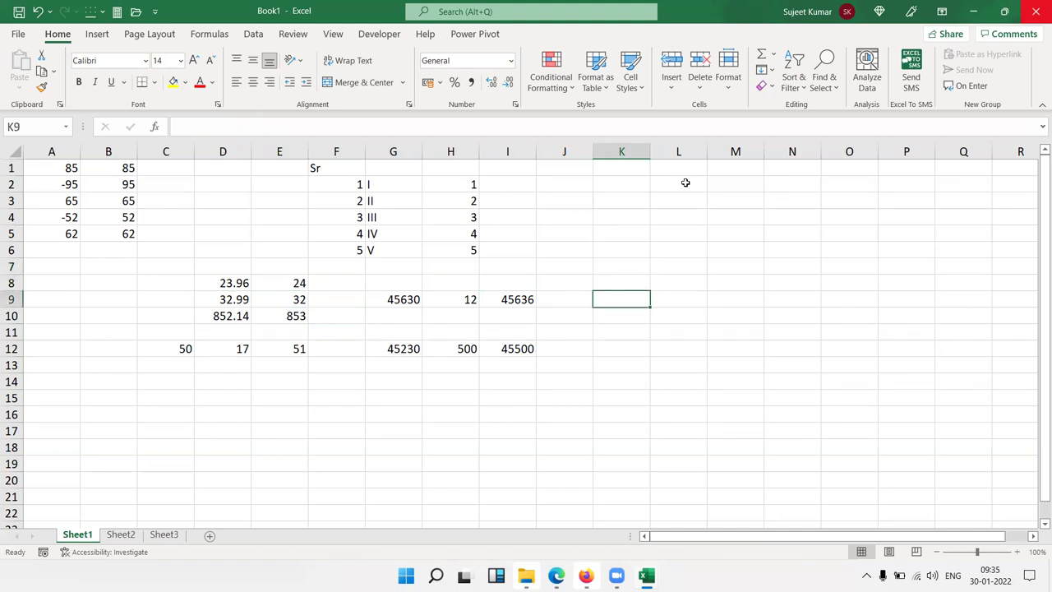
type("132")
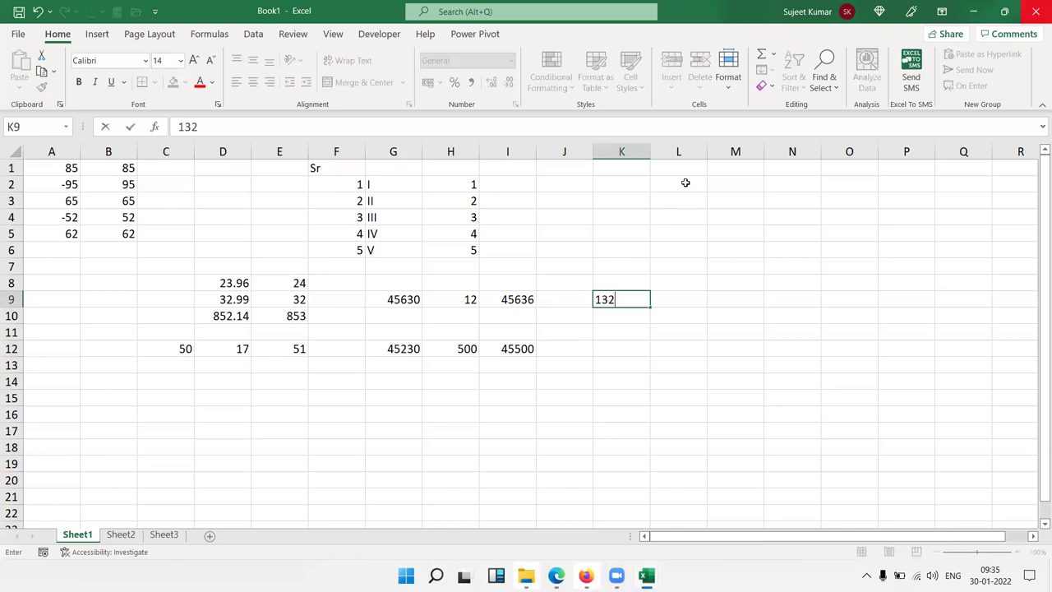
key("Tab")
type("20")
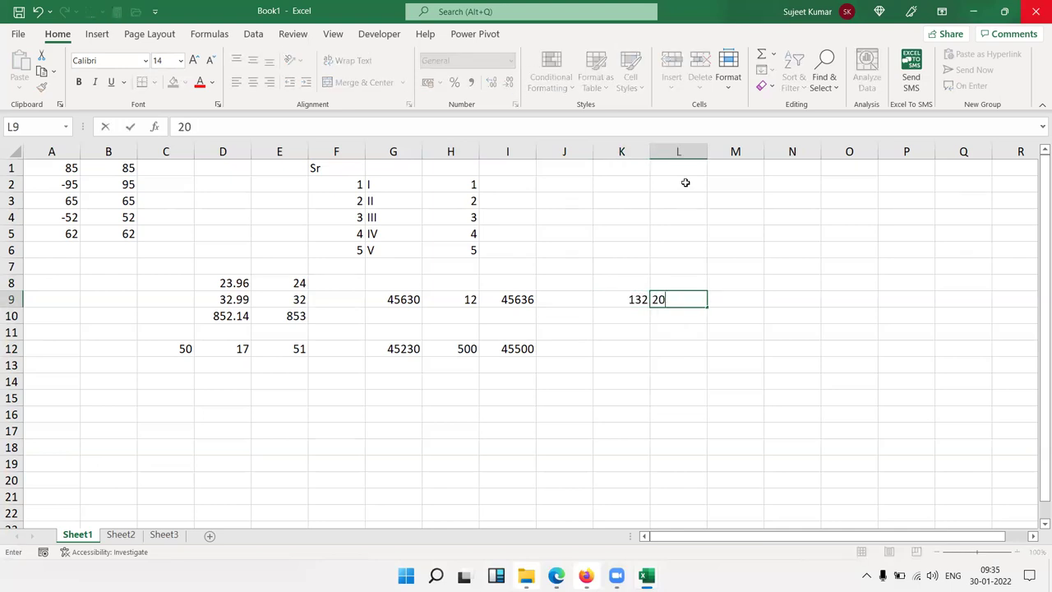
type("0")
key("Tab")
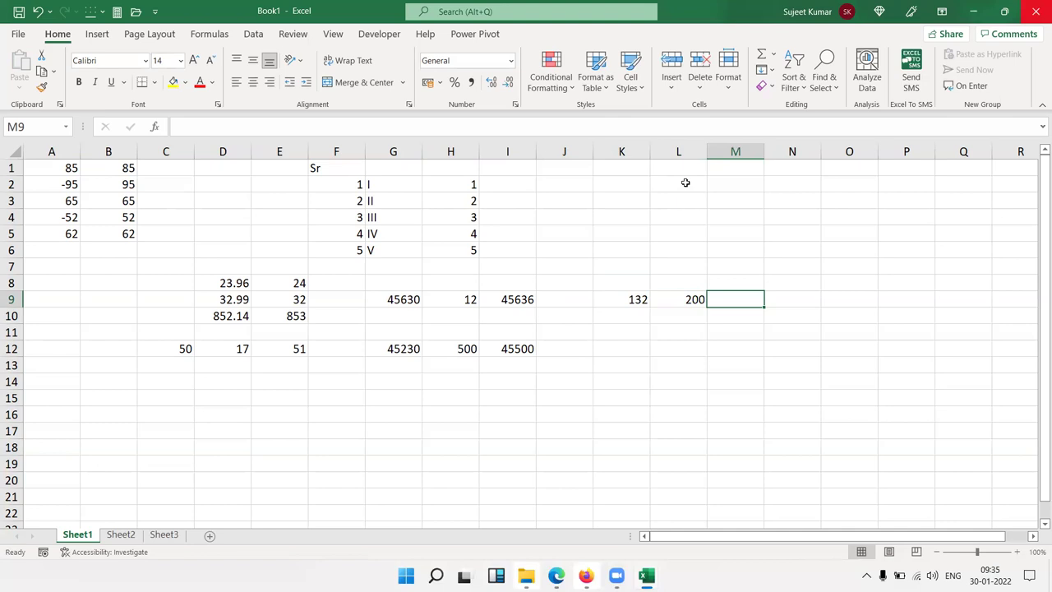
key("Left")
key("Delete")
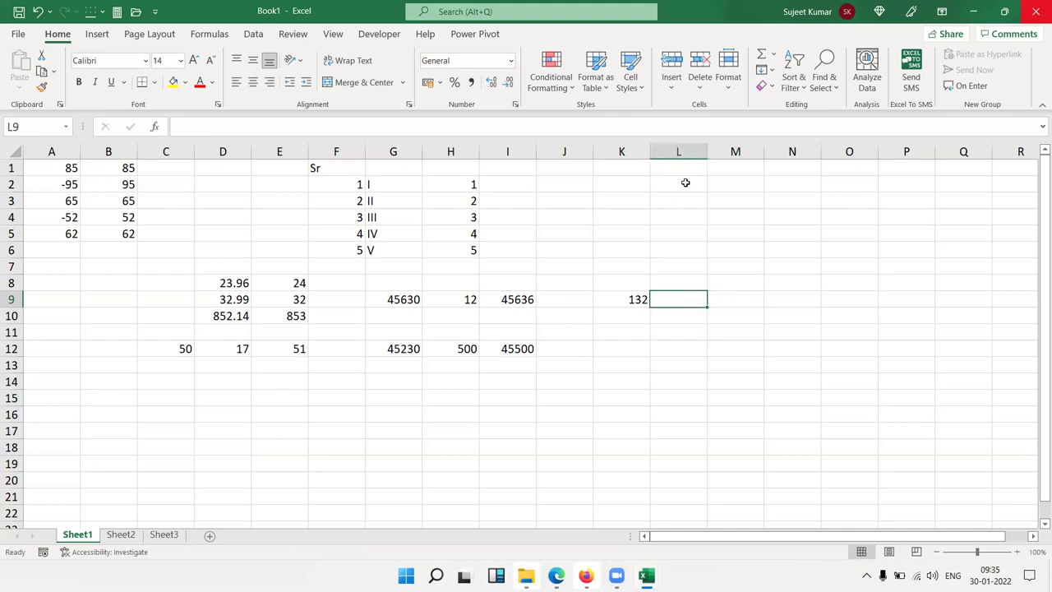
Step: Enter =CEILING(K9,100) in L9, rounding 132 up to 200
type("=cel")
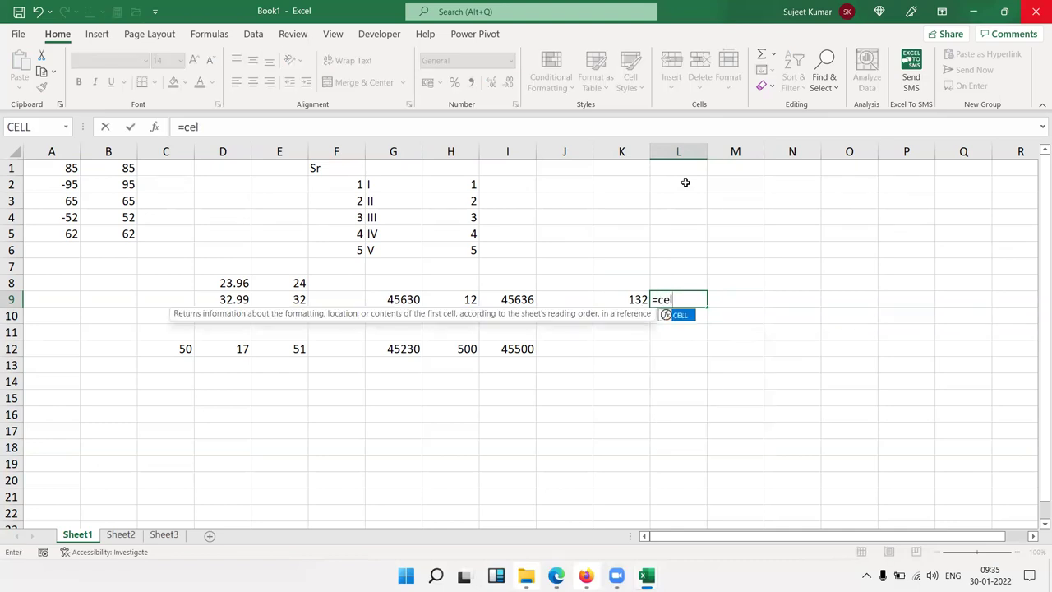
key("Down")
key("Down")
key("Tab")
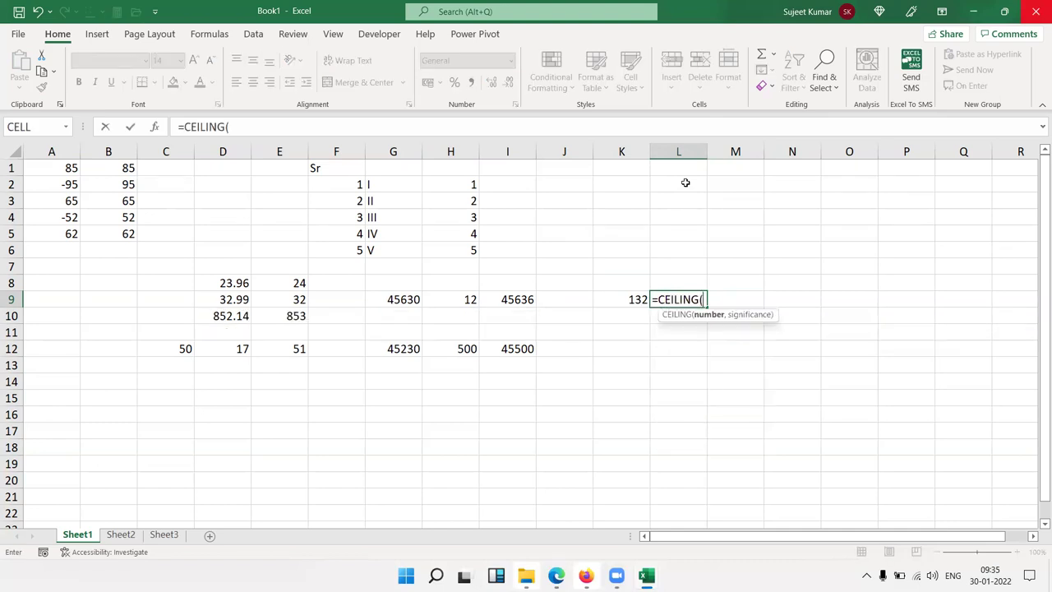
key("Left")
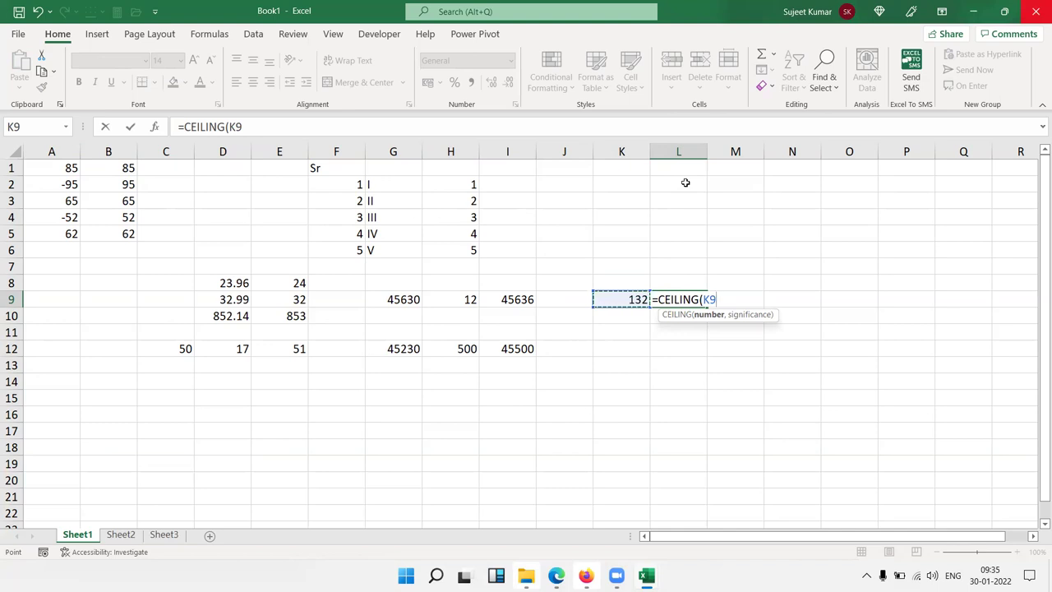
type(",100")
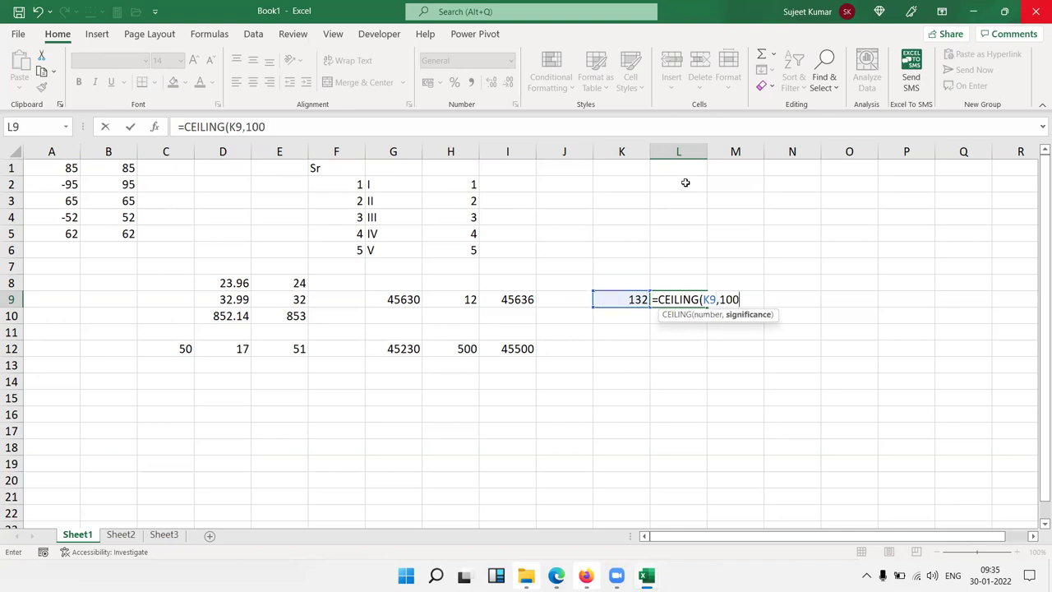
key("Return")
key("Up")
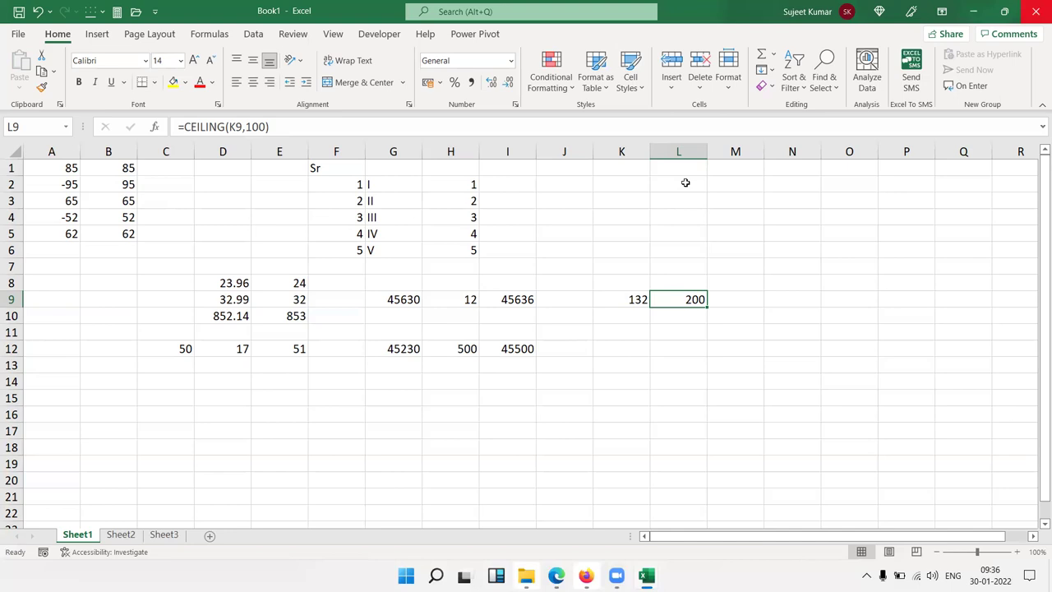
key("Left")
key("Left")
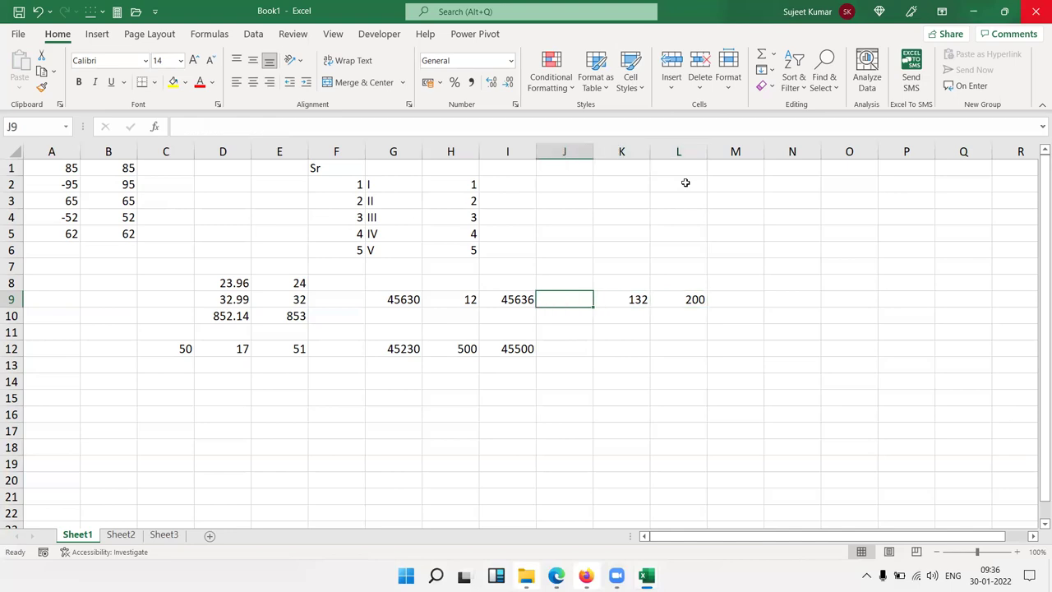
key("Right")
key("Right")
key("Right")
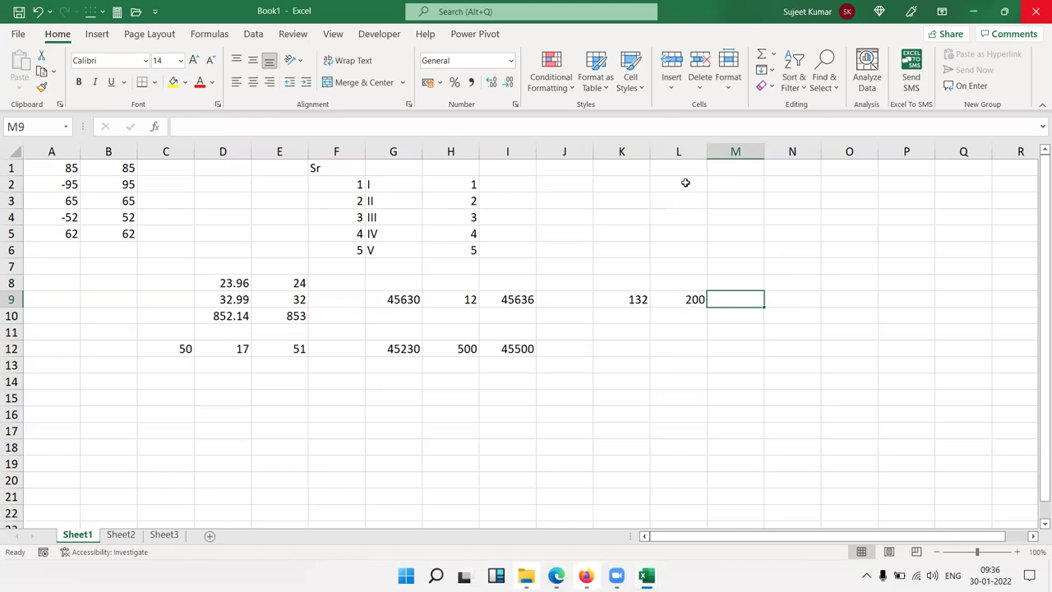
Step: Enter =FLOOR(K9,L9) in M9
type("=flo")
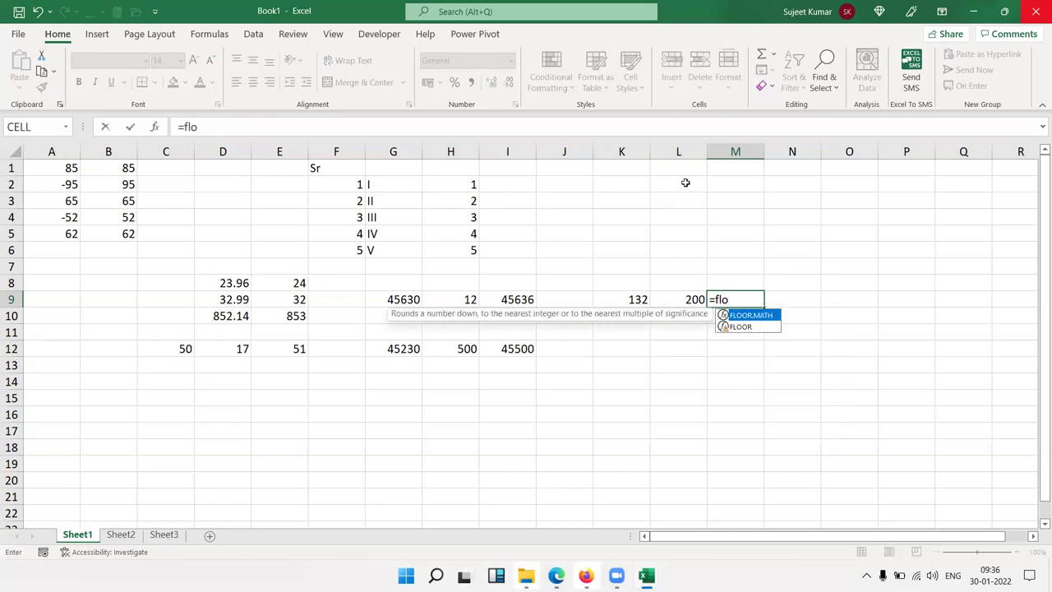
key("Down")
key("Tab")
key("Left")
key("Left")
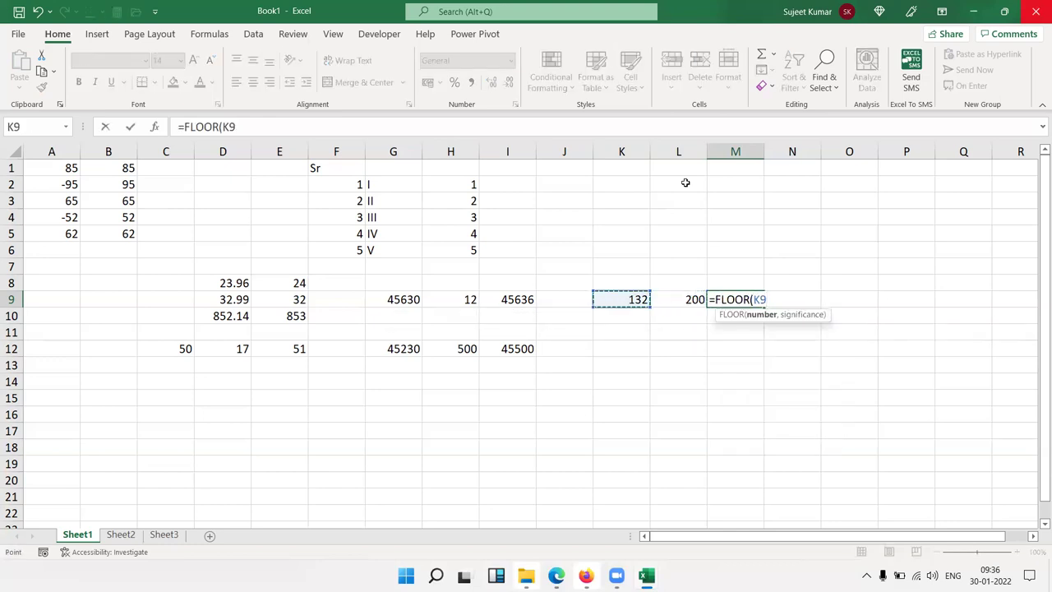
type(",")
key("Left")
key("Return")
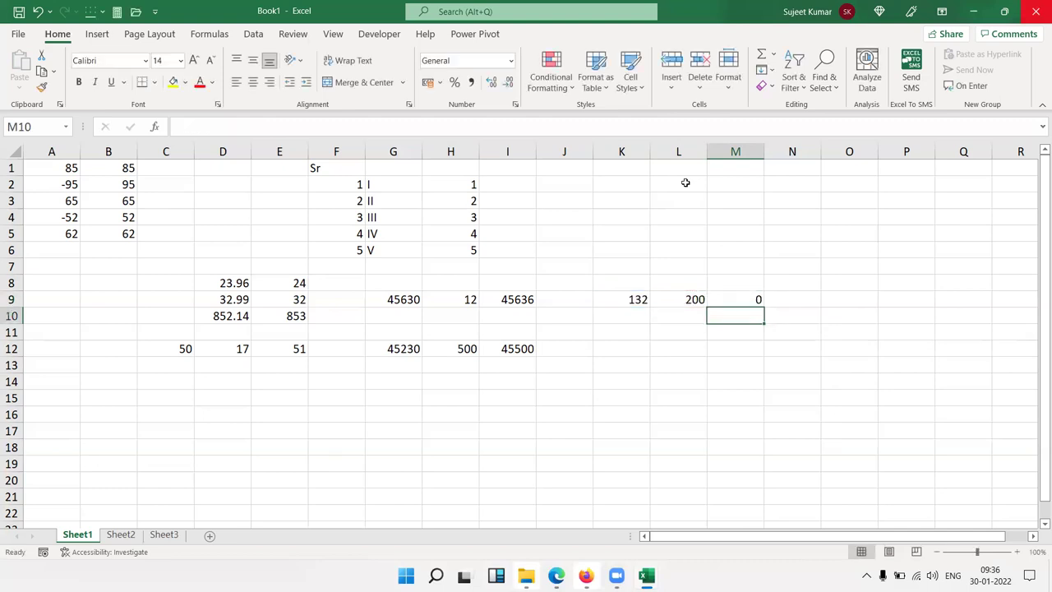
key("Up")
Step: Edit the M9 formula to use significance 100 instead of L9
key("F2")
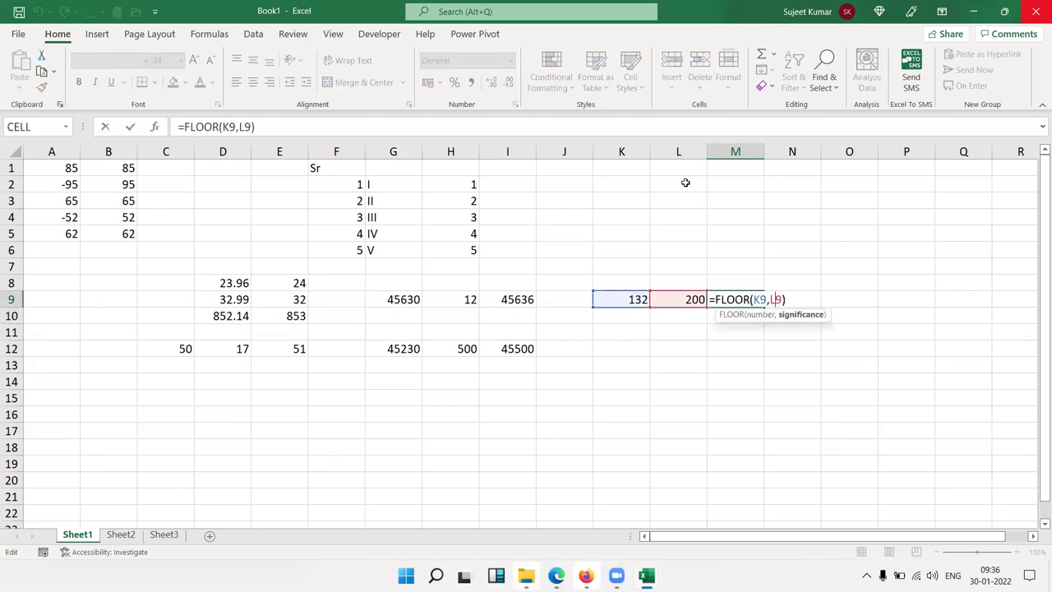
key("Delete")
key("Delete")
type("100")
key("Return")
key("Up")
Step: Set L9 to 1000, cancelling the stray edits in K9 and L9
key("Left")
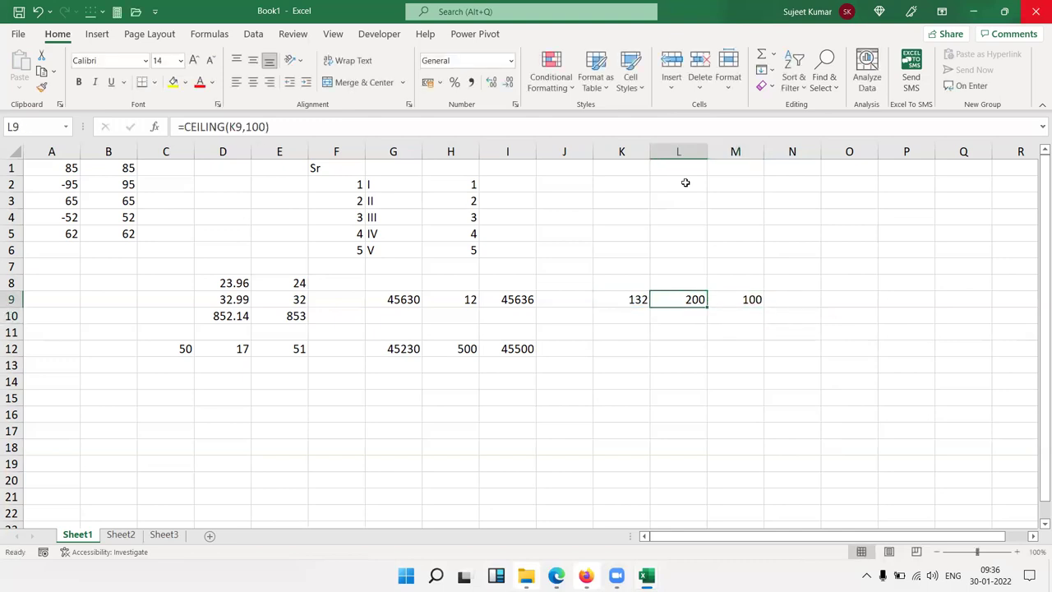
key("Left")
type("83")
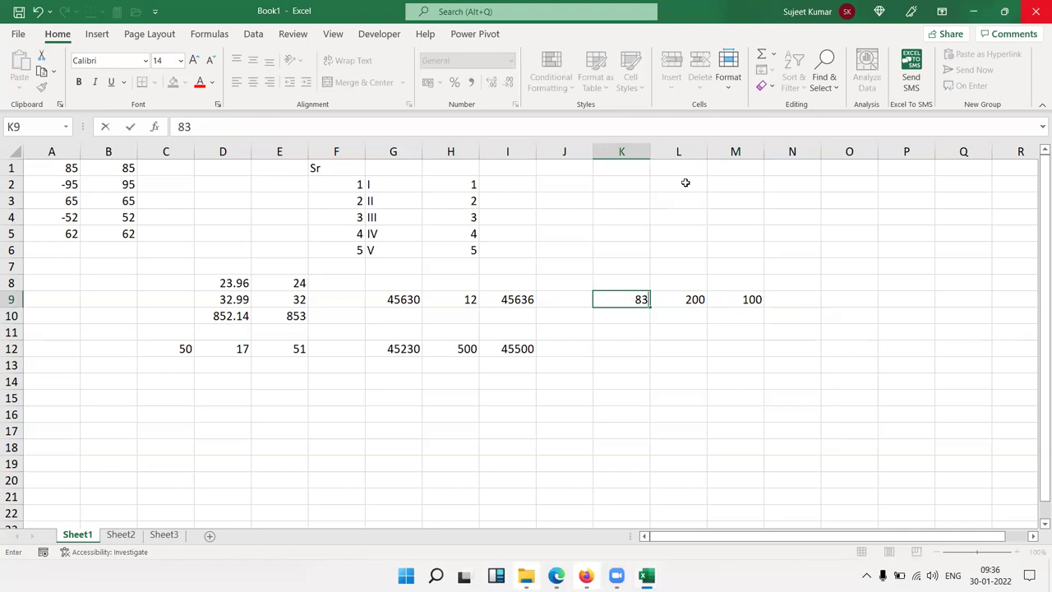
key("Escape")
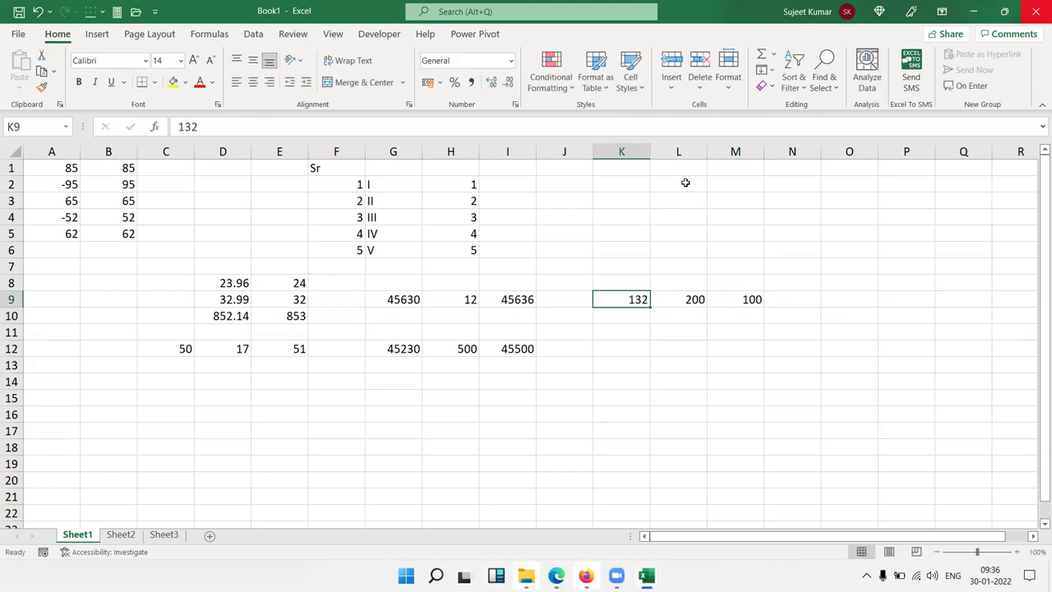
key("Right")
type("1")
key("Escape")
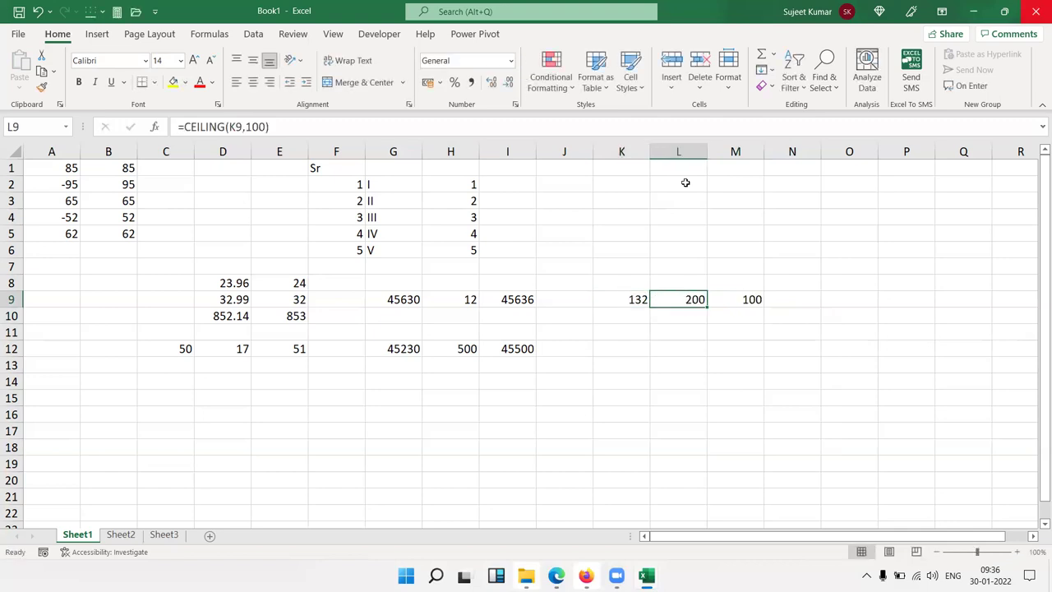
type("1000")
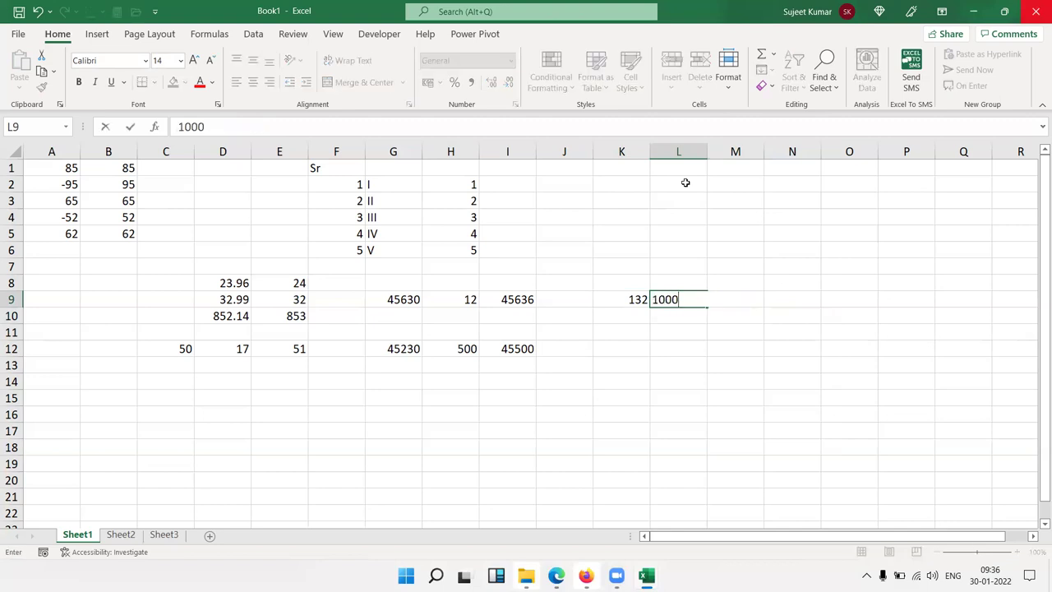
key("Return")
Step: Change the value in K9 to 223636
key("Up")
key("Left")
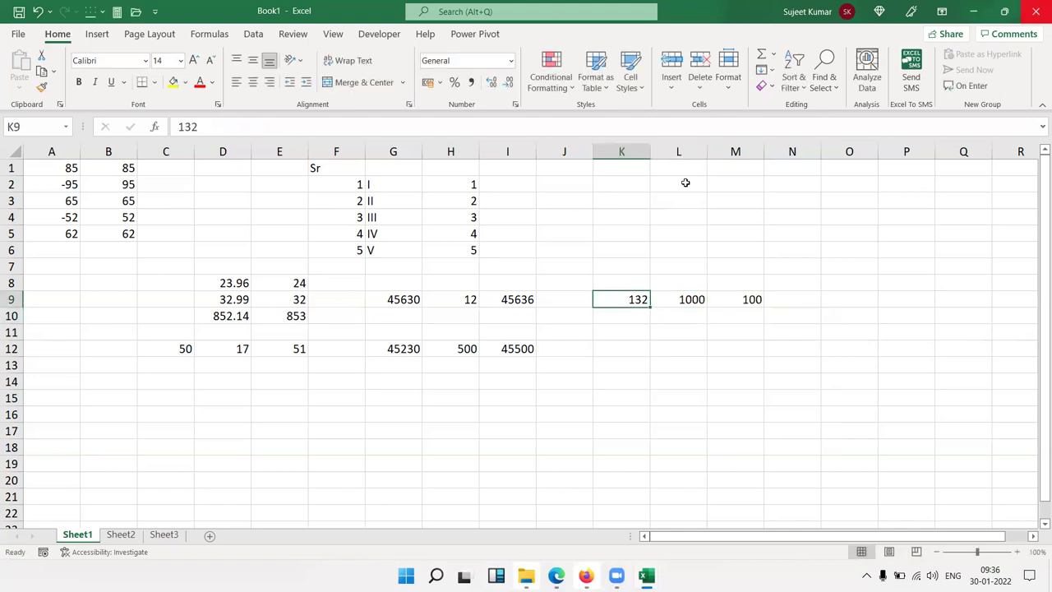
type("1")
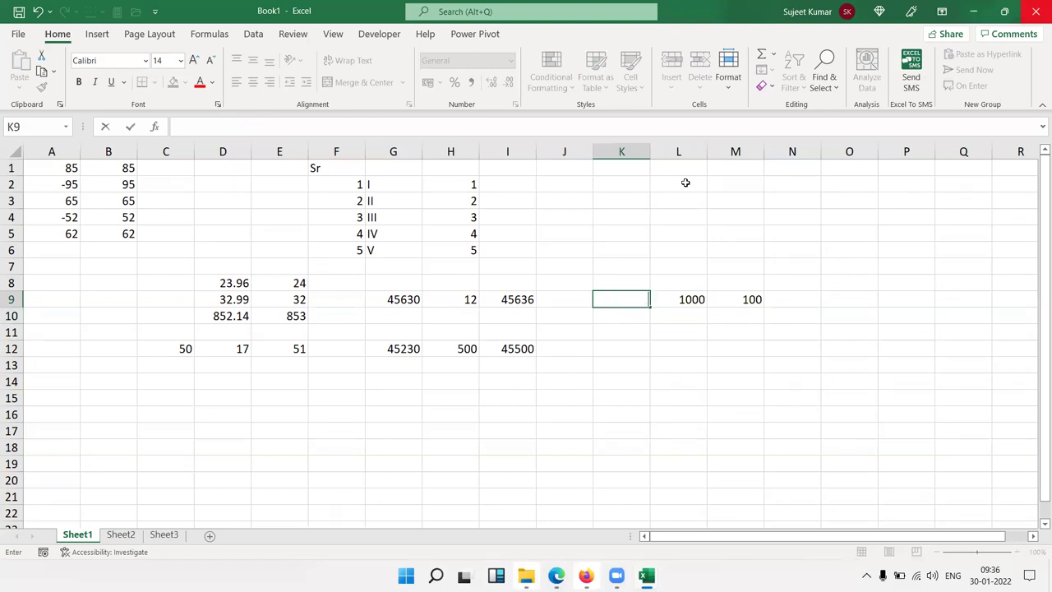
type("223636")
key("Return")
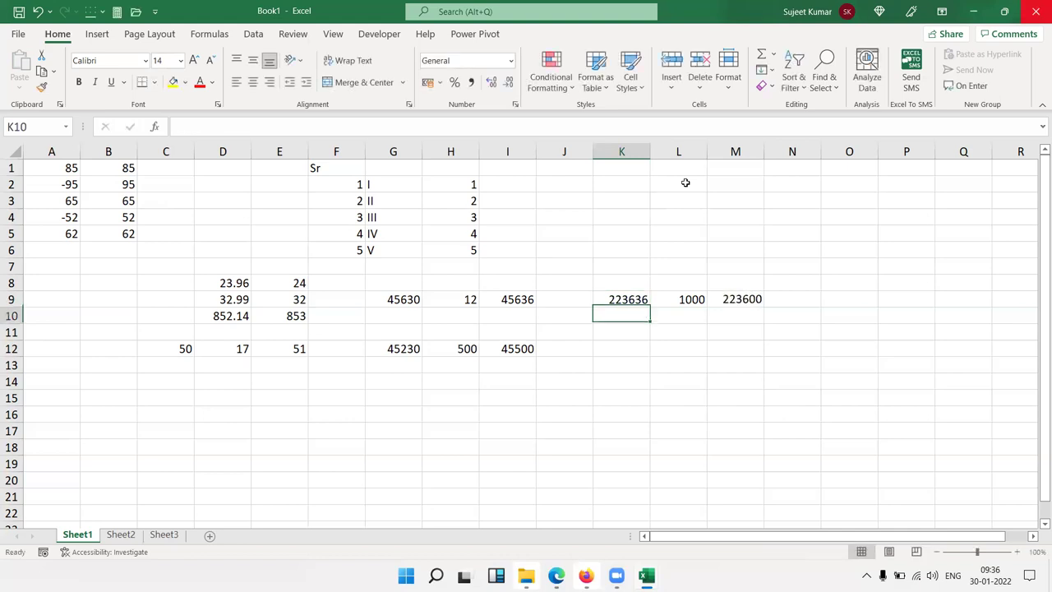
key("Up")
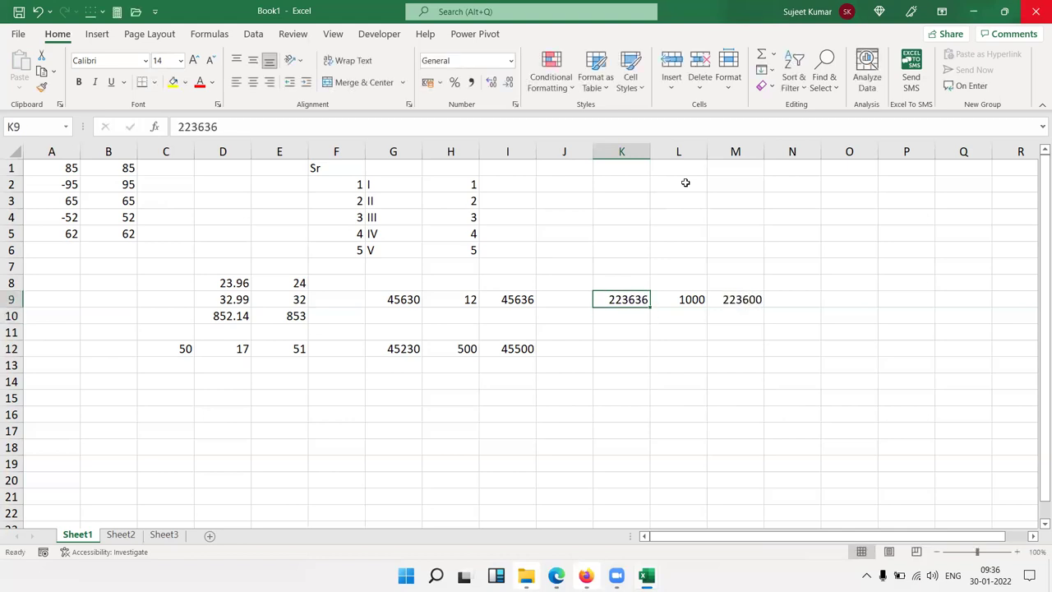
Step: Change the FLOOR significance in M9 to 1000, giving 223000
key("Right")
key("Right")
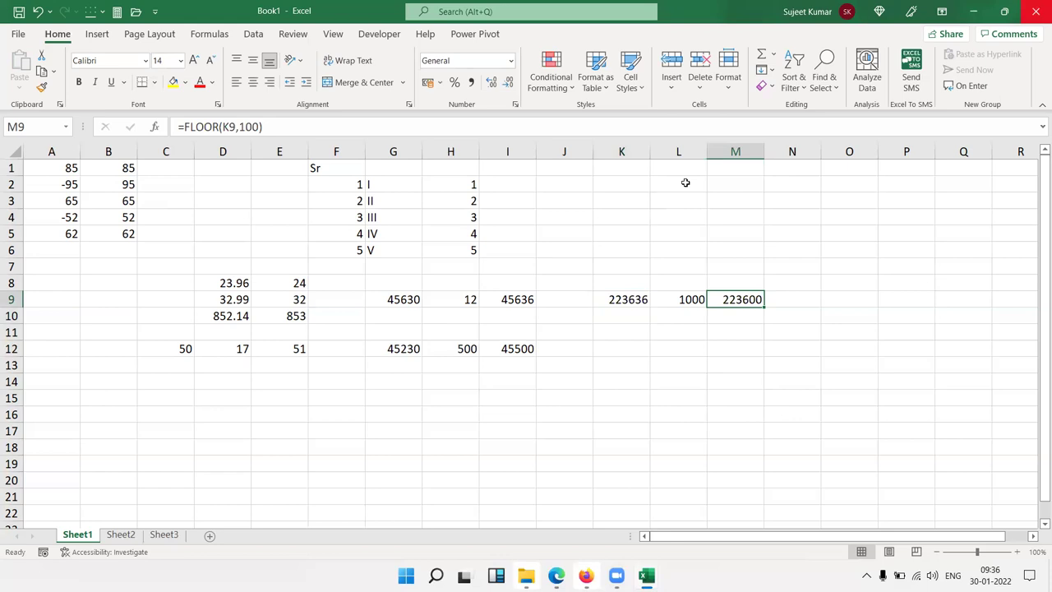
key("F2")
key("Left")
type("0")
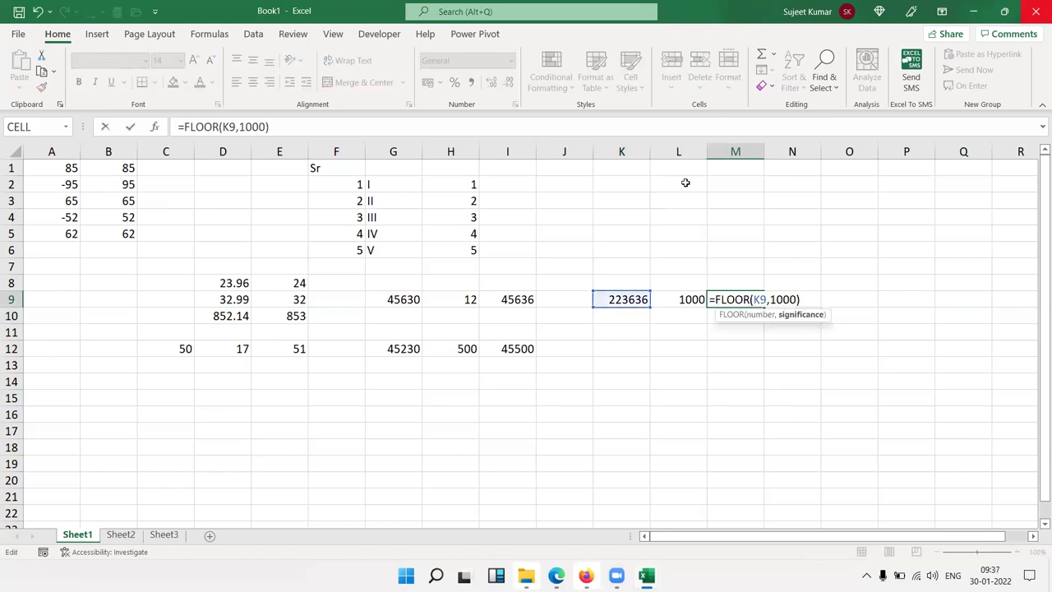
key("Return")
key("Up")
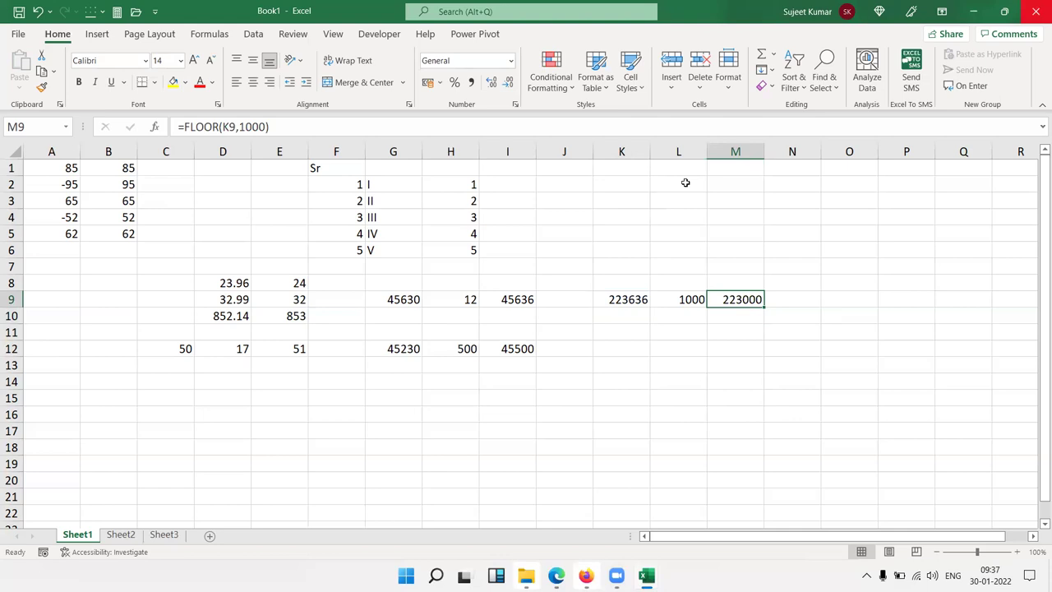
Step: Review the CEILING results in columns G–I, then move to empty cell D15
key("Left")
key("Left")
key("Left")
key("Left")
key("Down")
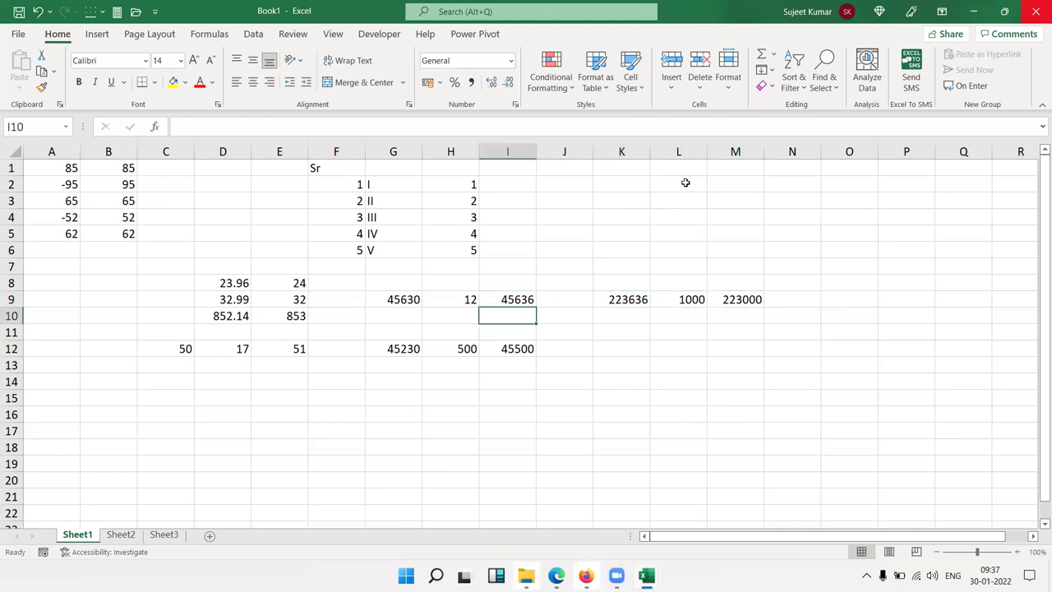
key("Down")
key("Down")
key("Left")
key("Left")
key("Up")
key("Up")
key("Up")
key("Right")
key("Left")
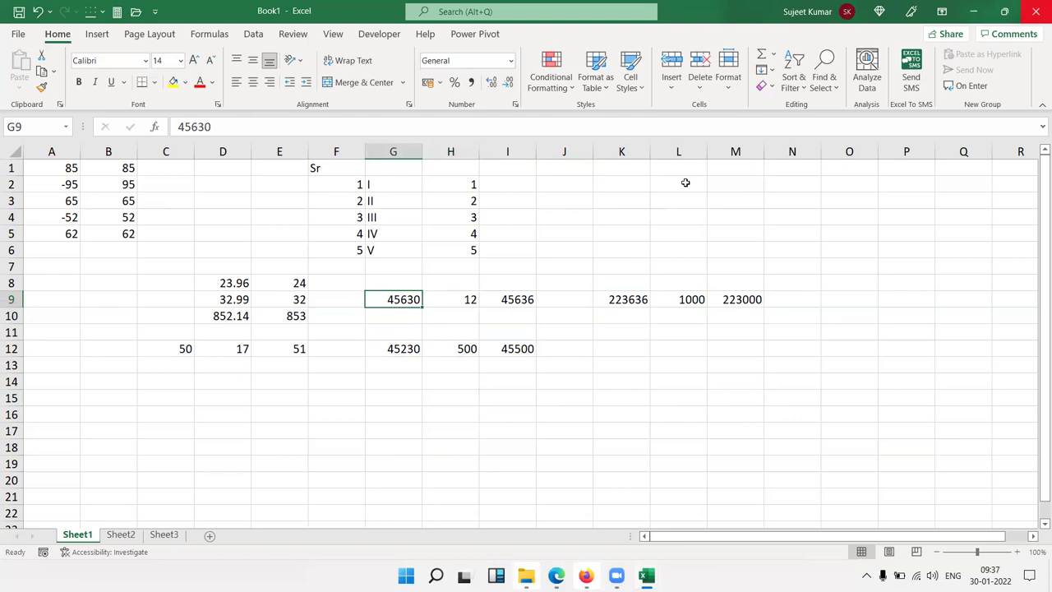
key("Right")
key("Right")
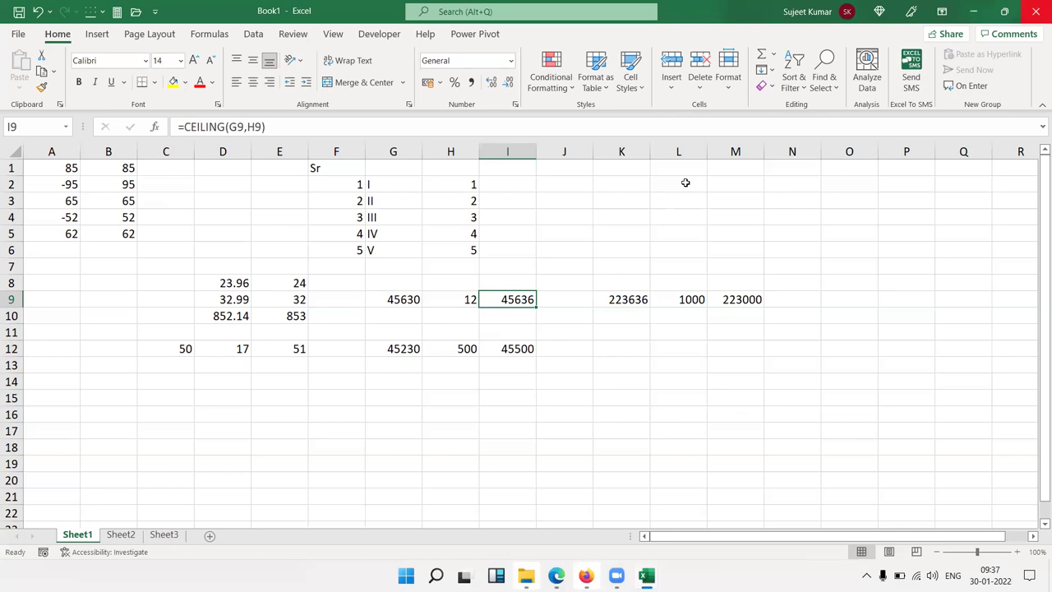
key("Down")
key("Down")
key("Down")
key("Down")
key("Left")
key("Left")
key("Left")
key("Left")
key("Left")
key("Down")
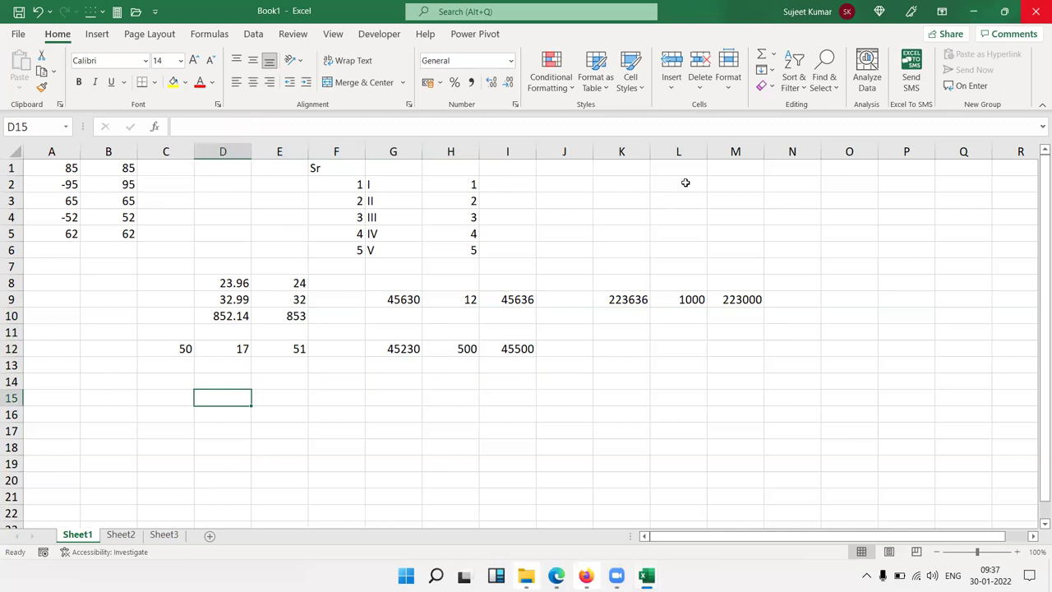
Step: Enter 12.36 in D15 and 0.36 in E15
type("12.36")
key("Return")
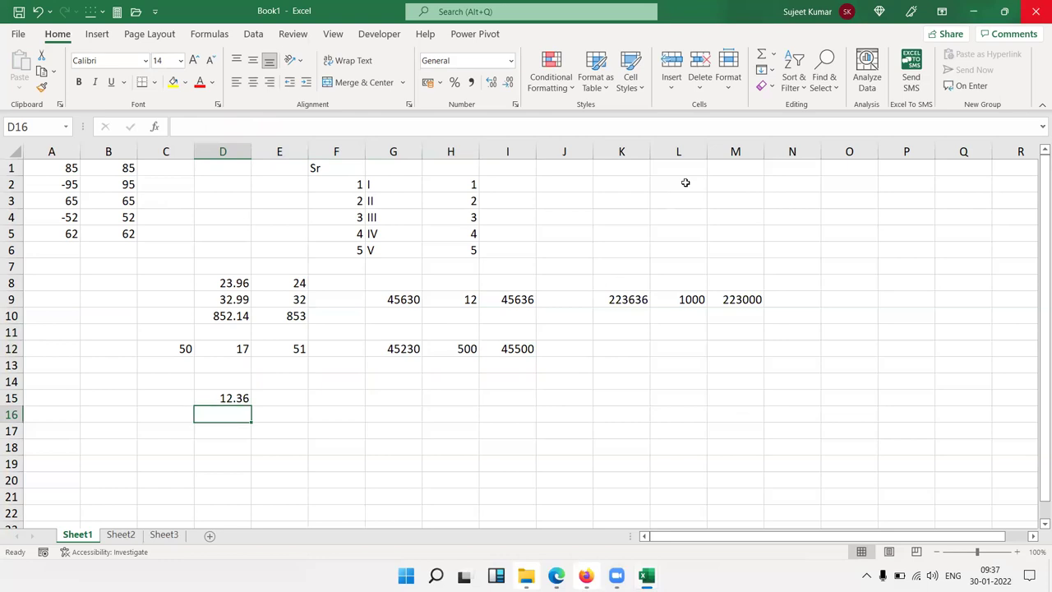
key("Up")
key("Right")
type("0.36")
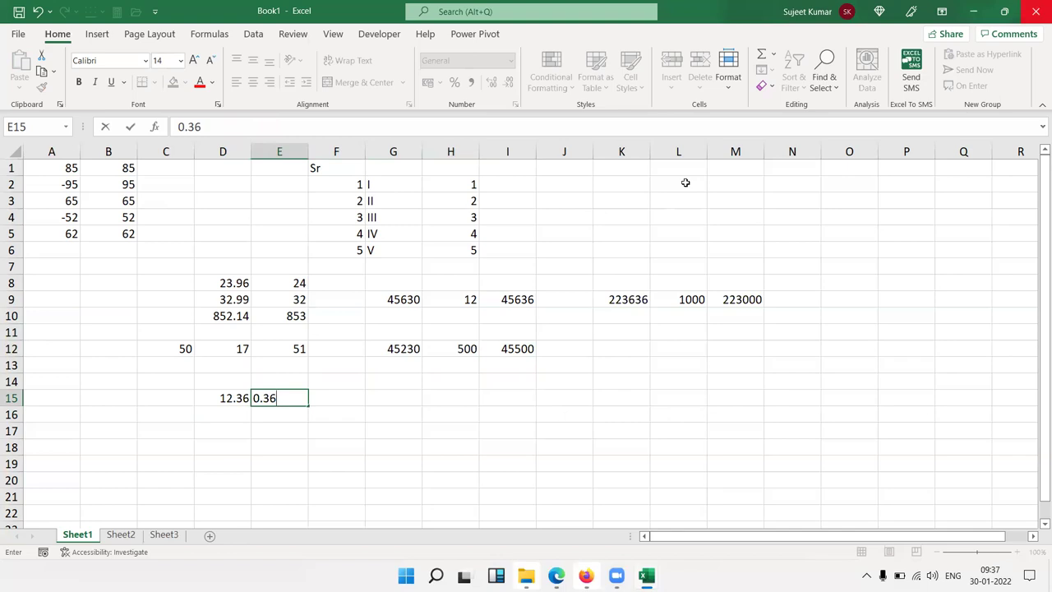
key("Return")
key("Up")
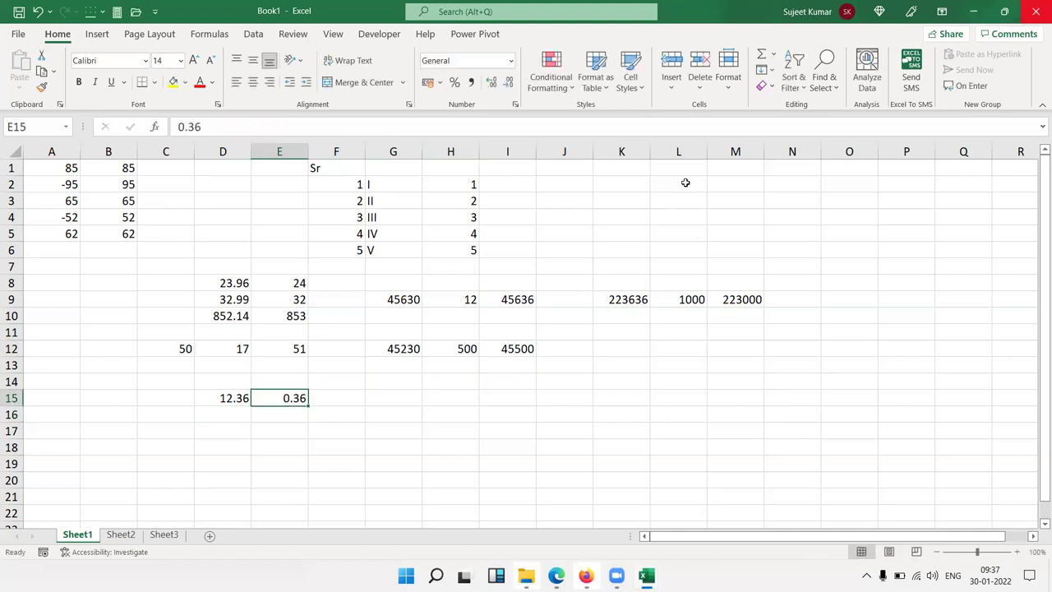
Step: Try =INT(D15) in E16, then clear it
key("Down")
type("=")
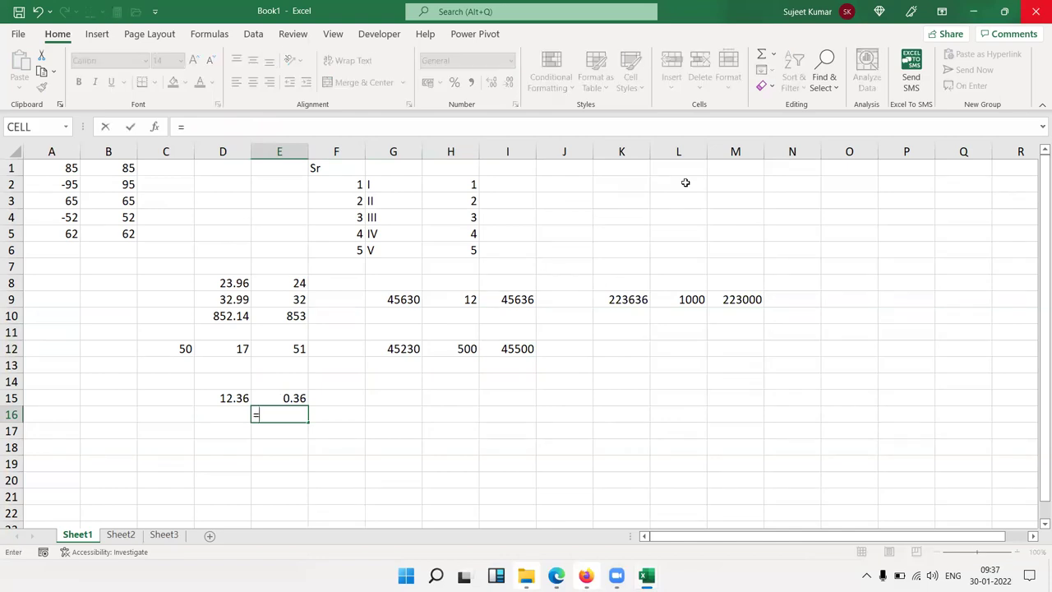
type("INT(")
key("Left")
key("Up")
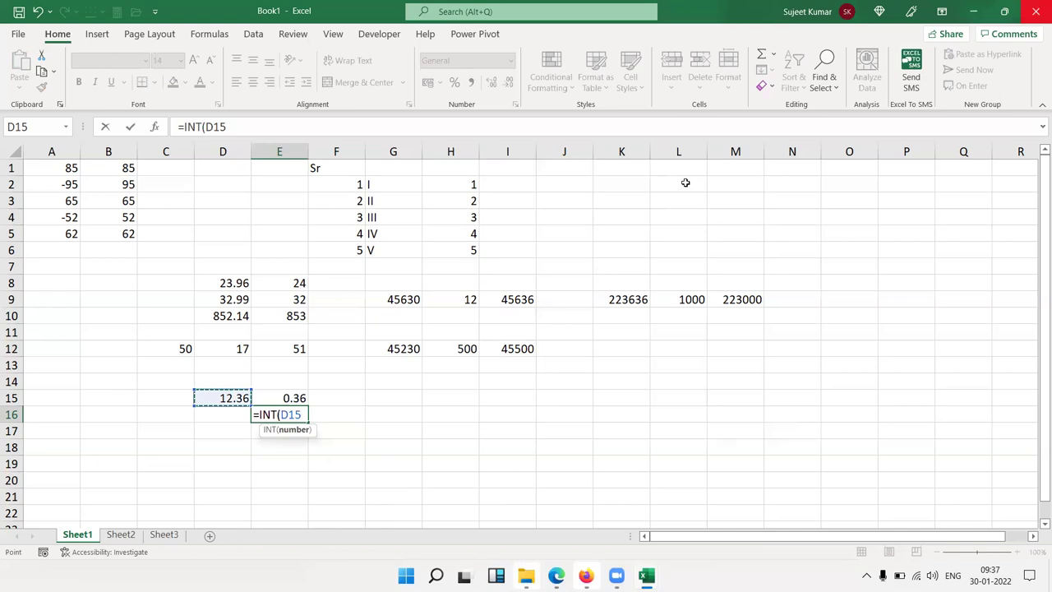
key("Return")
key("Up")
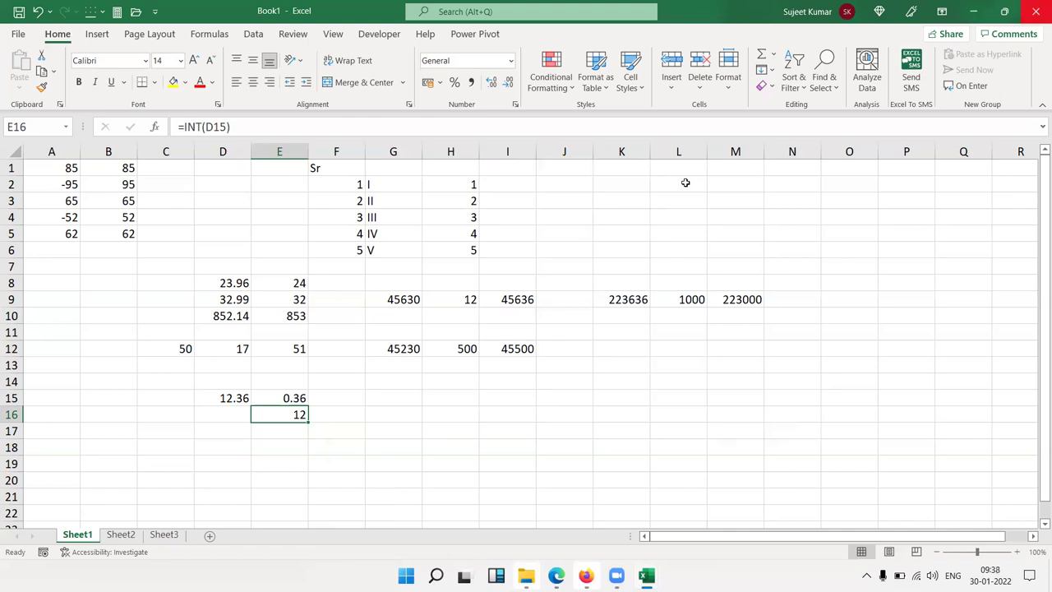
key("F2")
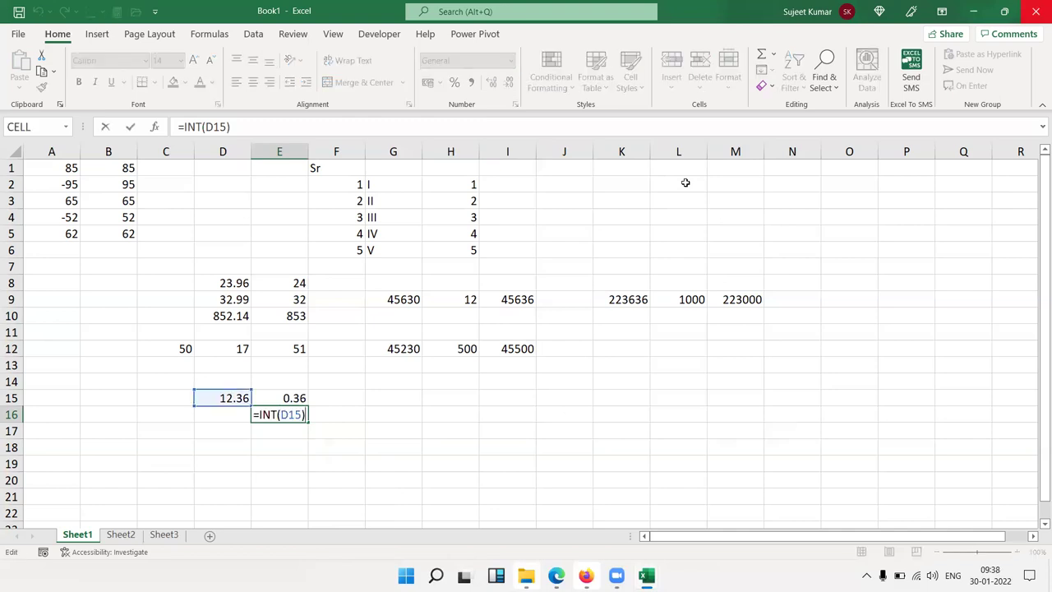
key("Escape")
key("Delete")
Step: Enter =D15-INT(D15) in E16 to extract the decimal part 0.36
type("=")
key("Left")
key("Up")
key("Up")
key("Down")
type("-int")
key("Tab")
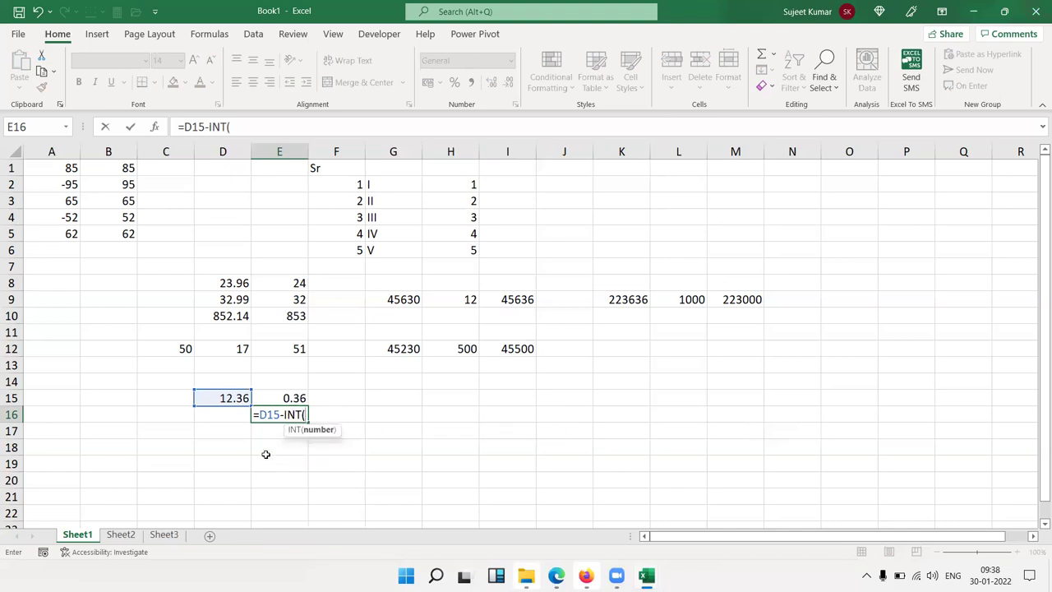
left_click(228, 397)
type(")")
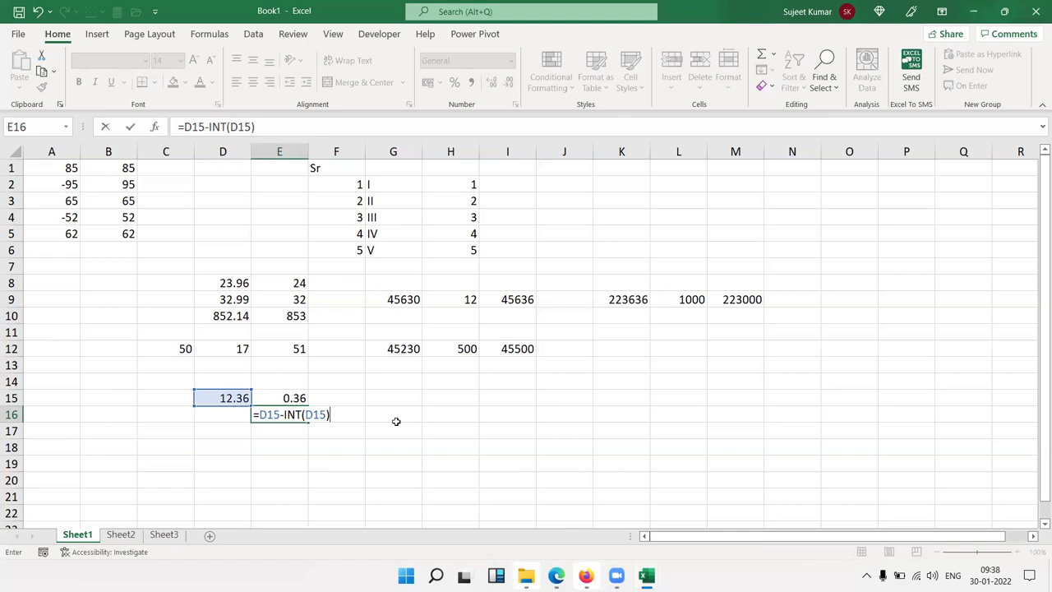
key("Return")
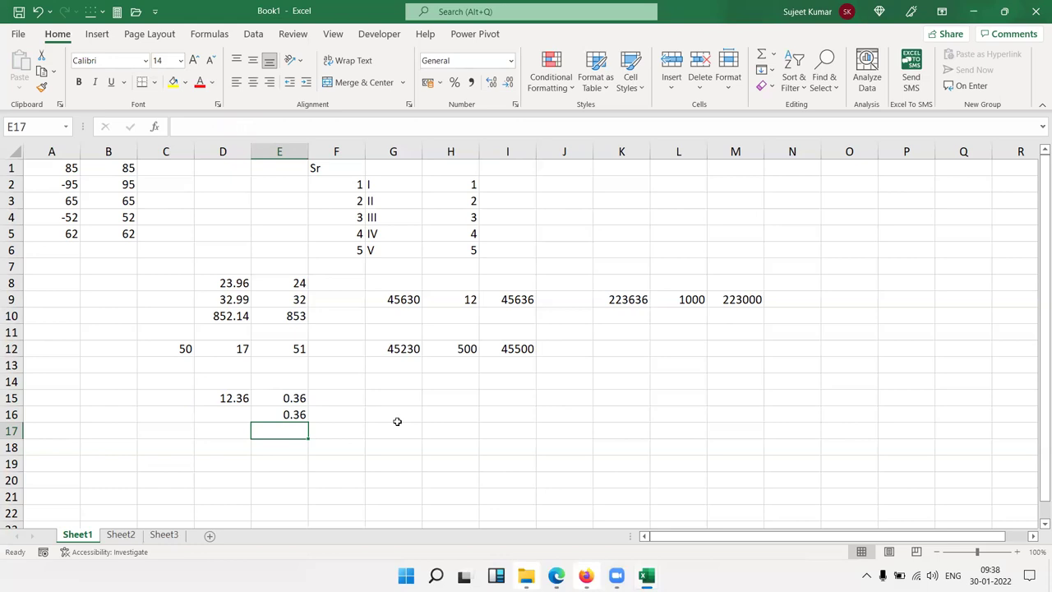
key("Up")
key("Up")
key("Right")
key("Right")
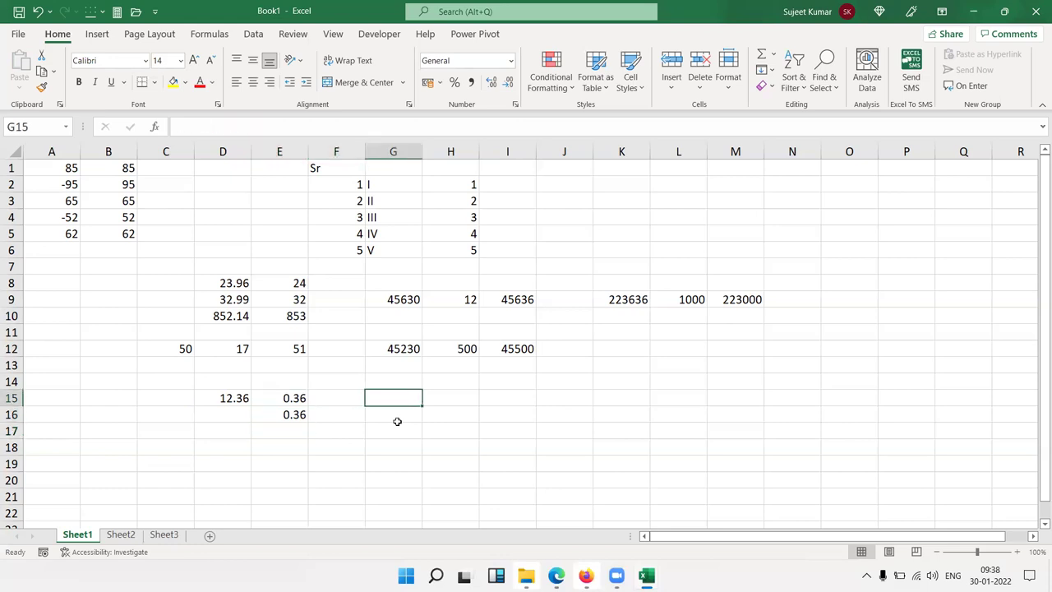
Step: Enter 14 in I15 and 5 in J15
key("Right")
key("Right")
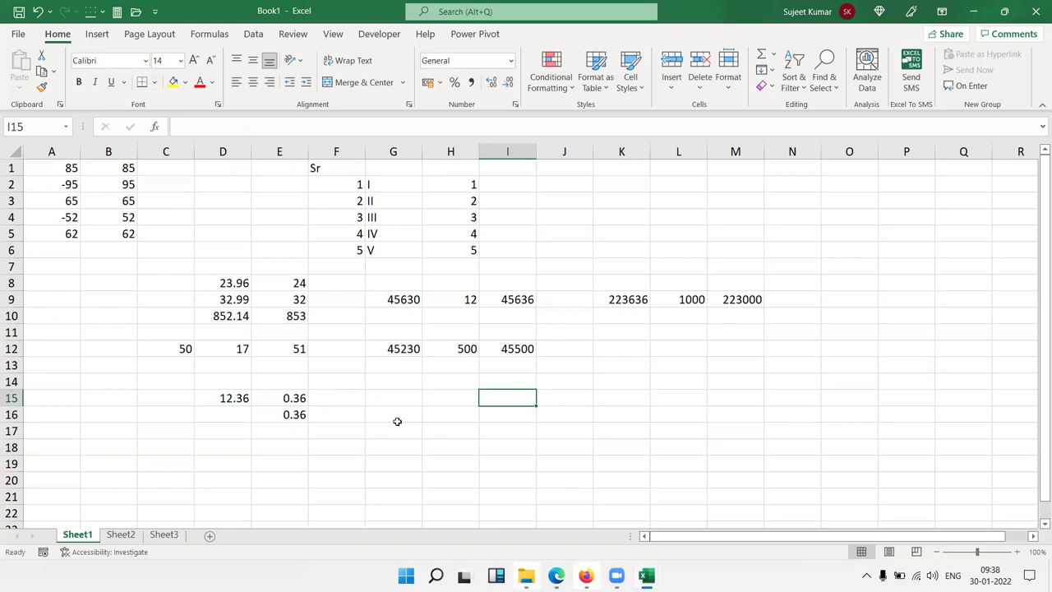
type("14")
key("Right")
type("5")
key("Right")
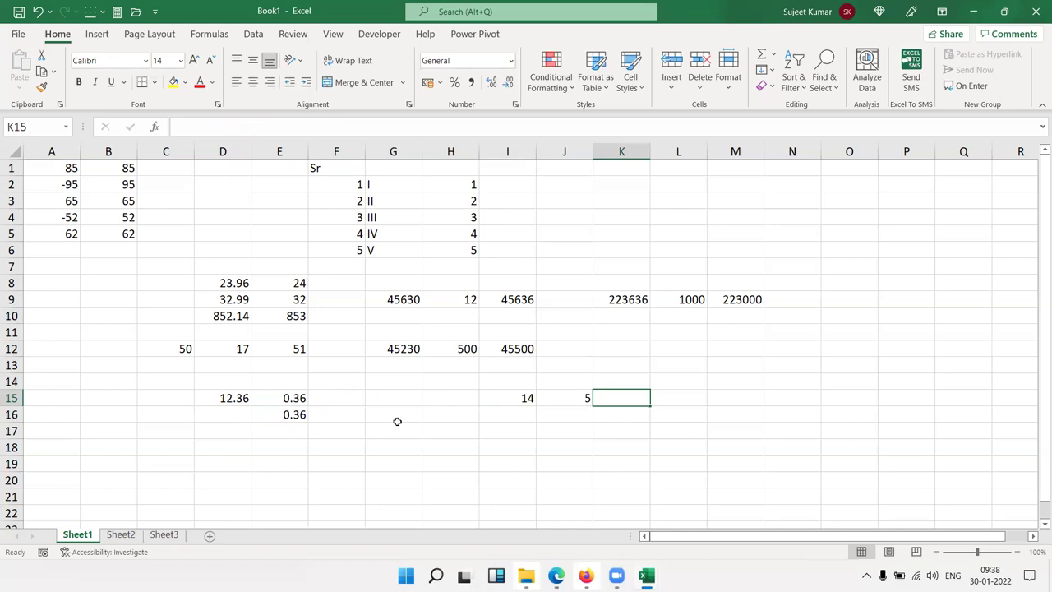
Step: Review E8's =ROUND(D8,0) formula and its 0 digits argument, leaving it unchanged
left_click(291, 282)
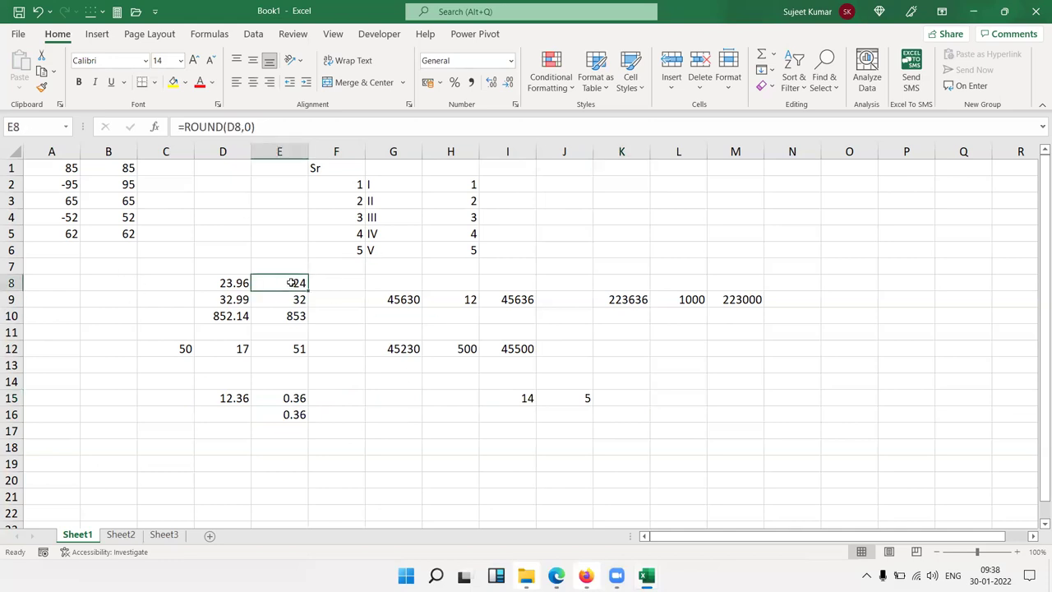
double_click(292, 282)
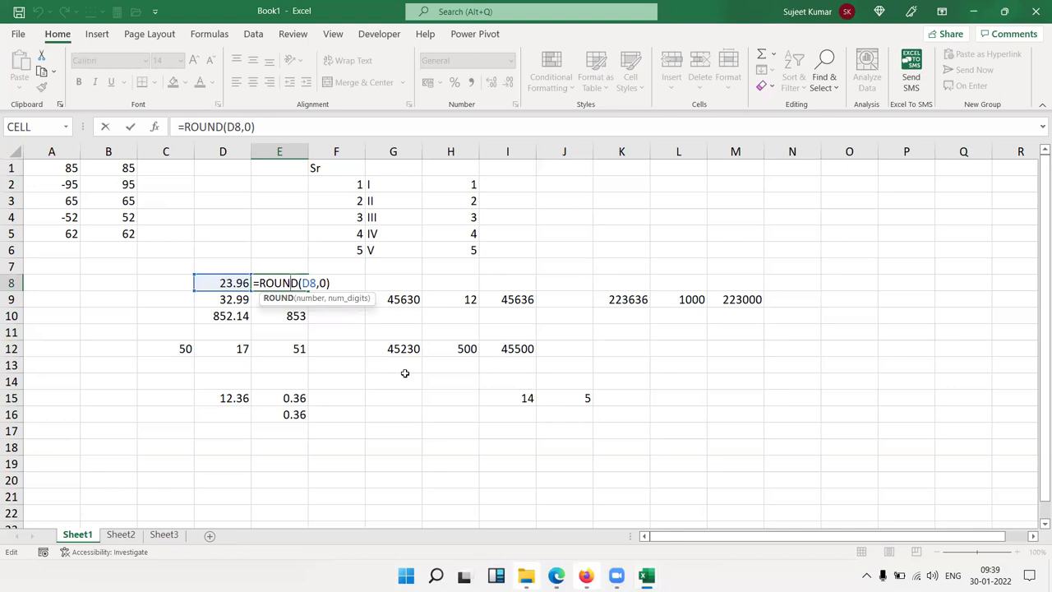
key("Right")
key("Right")
key("Right")
key("shift+Right")
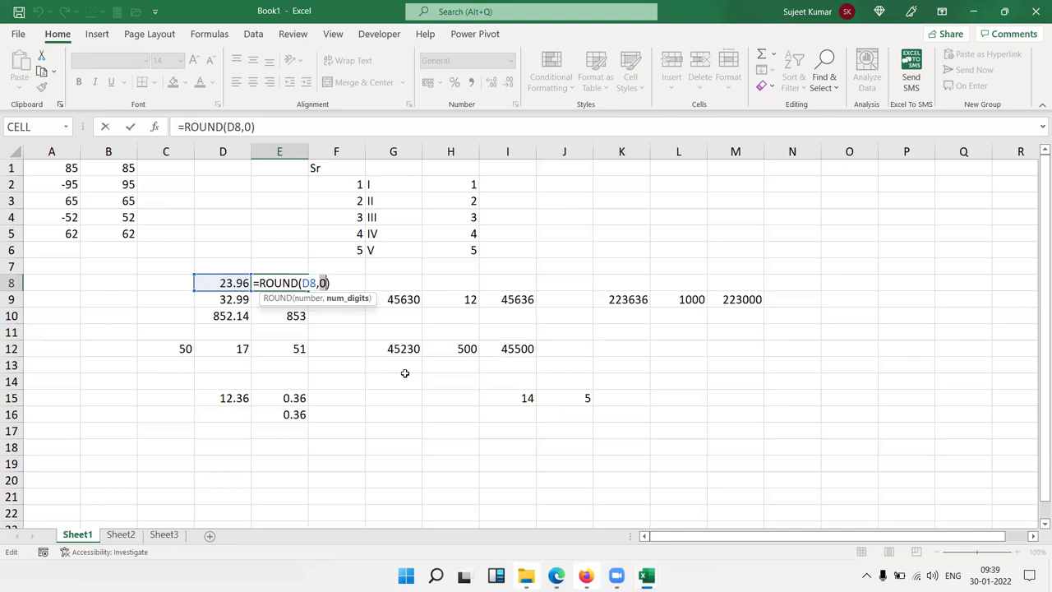
key("ctrl+Return")
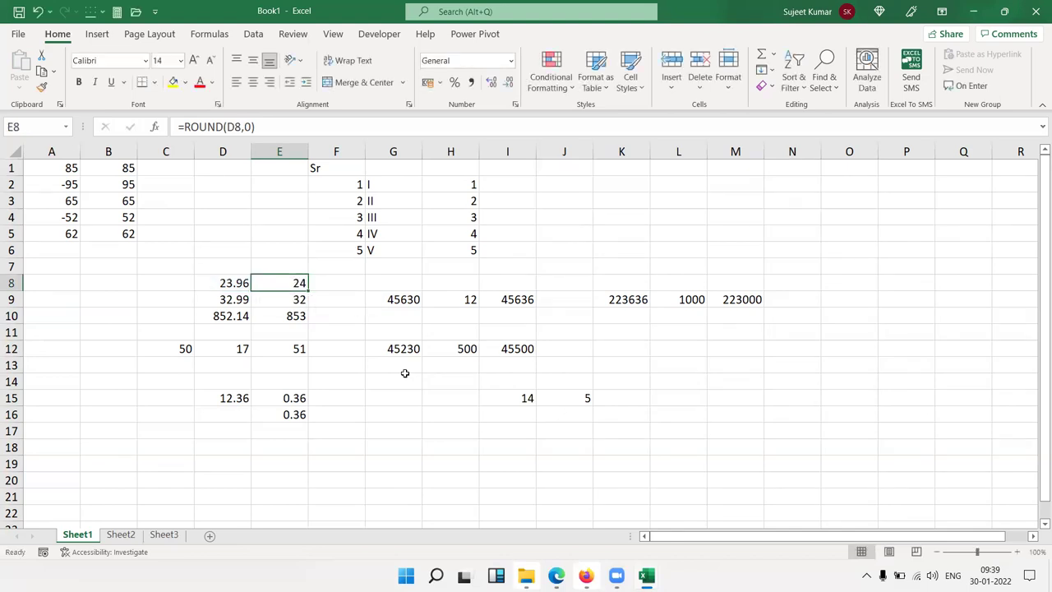
left_click(159, 169)
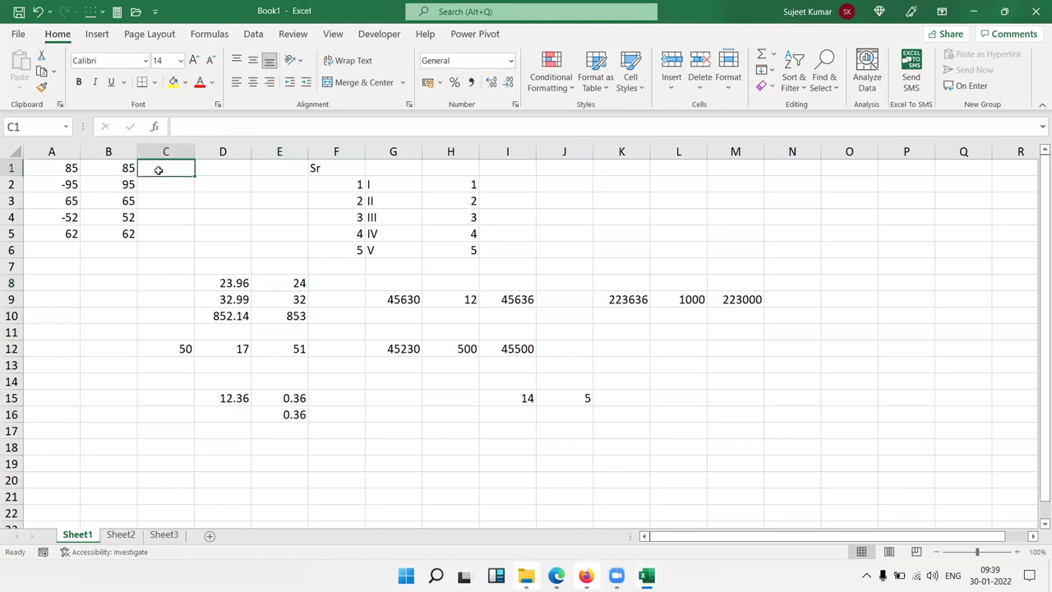
left_click(292, 281)
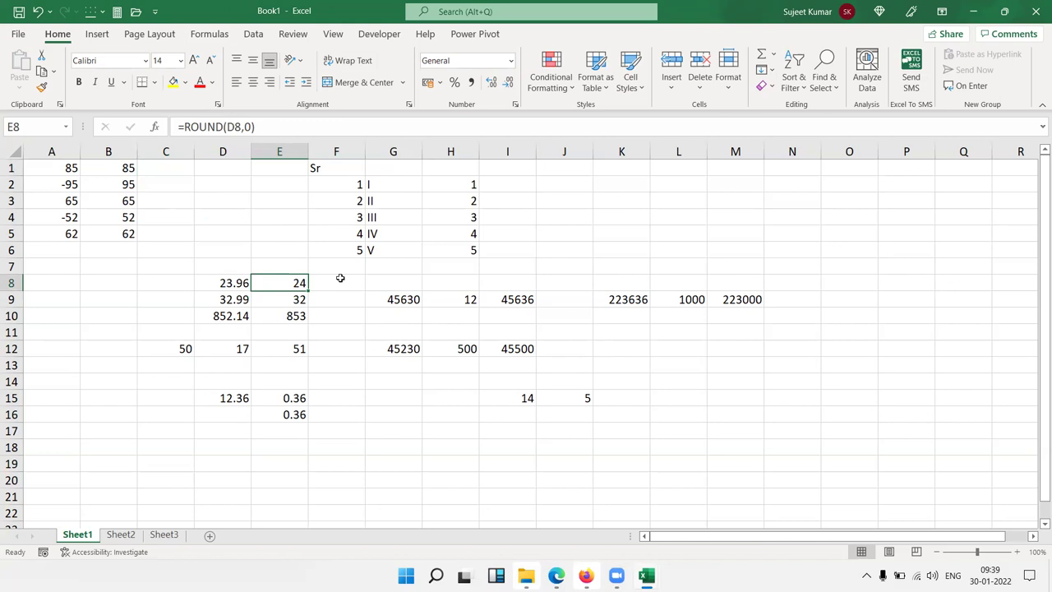
key("Left")
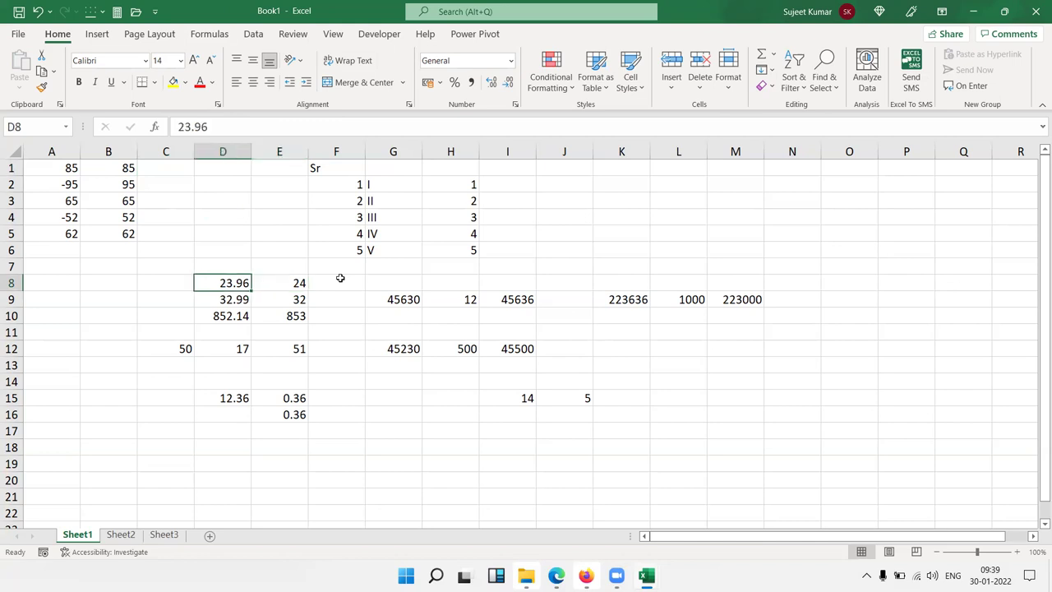
type("70")
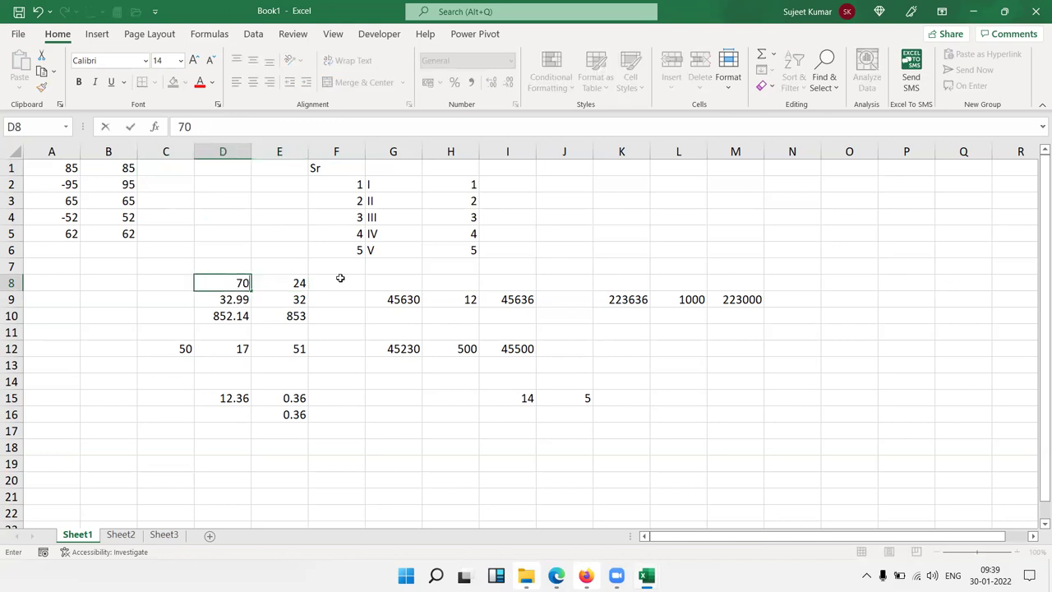
type("%")
key("Return")
key("Up")
key("Right")
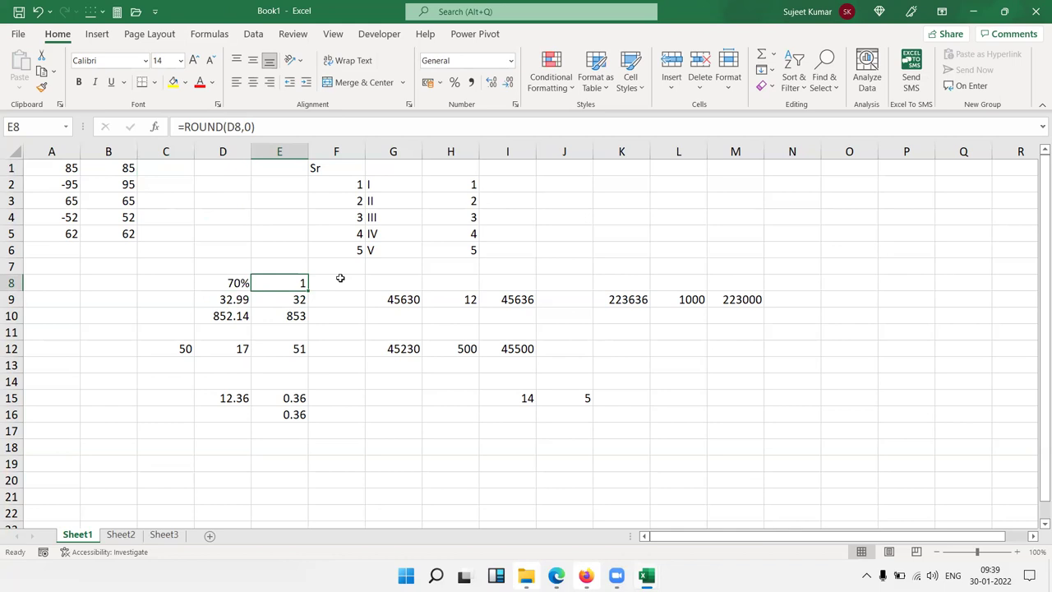
key("Left")
type("23")
key("Return")
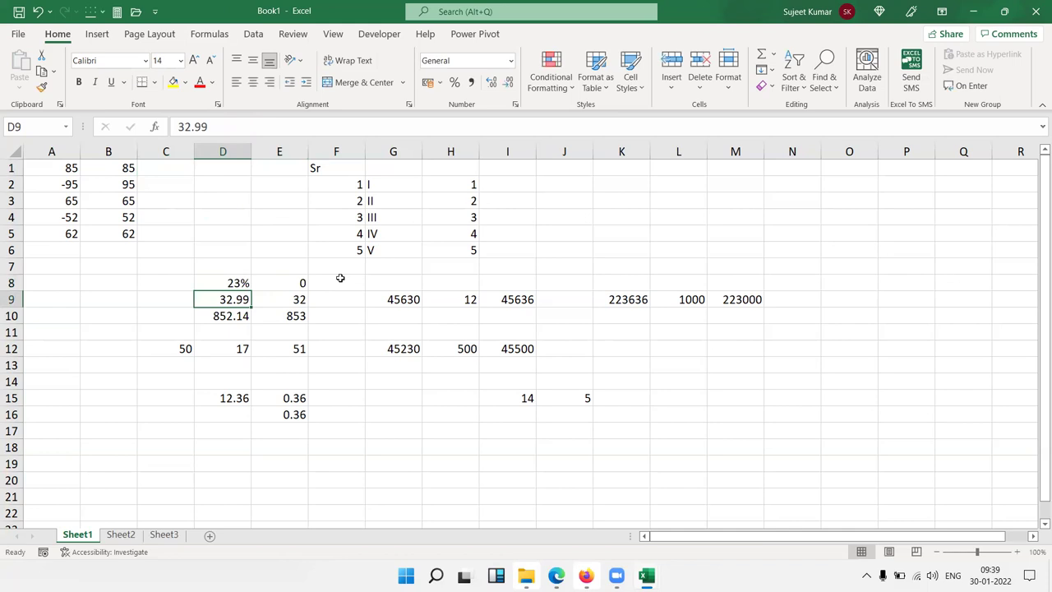
key("Up")
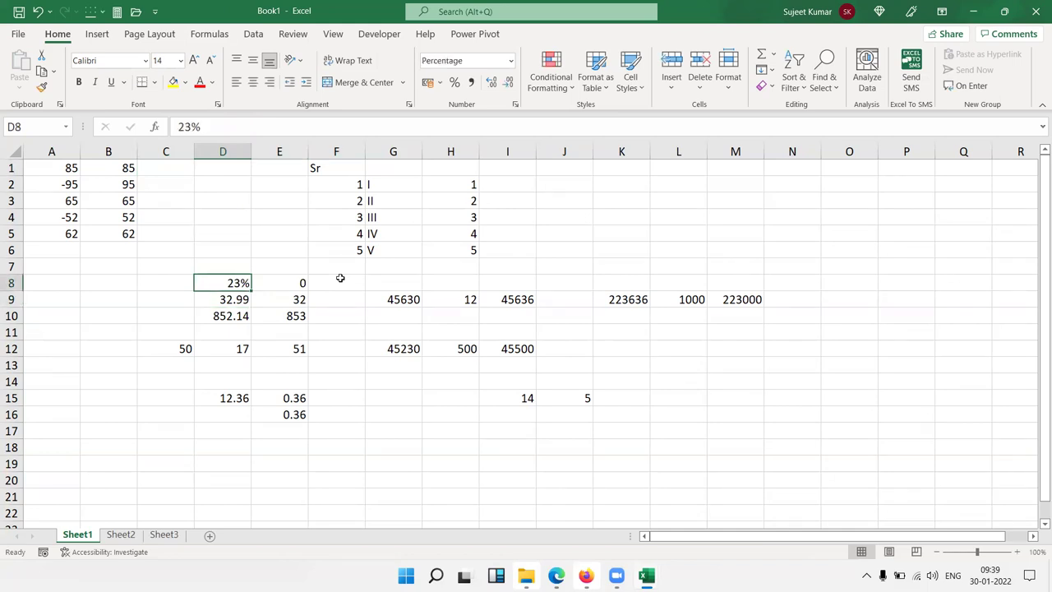
key("ctrl+z")
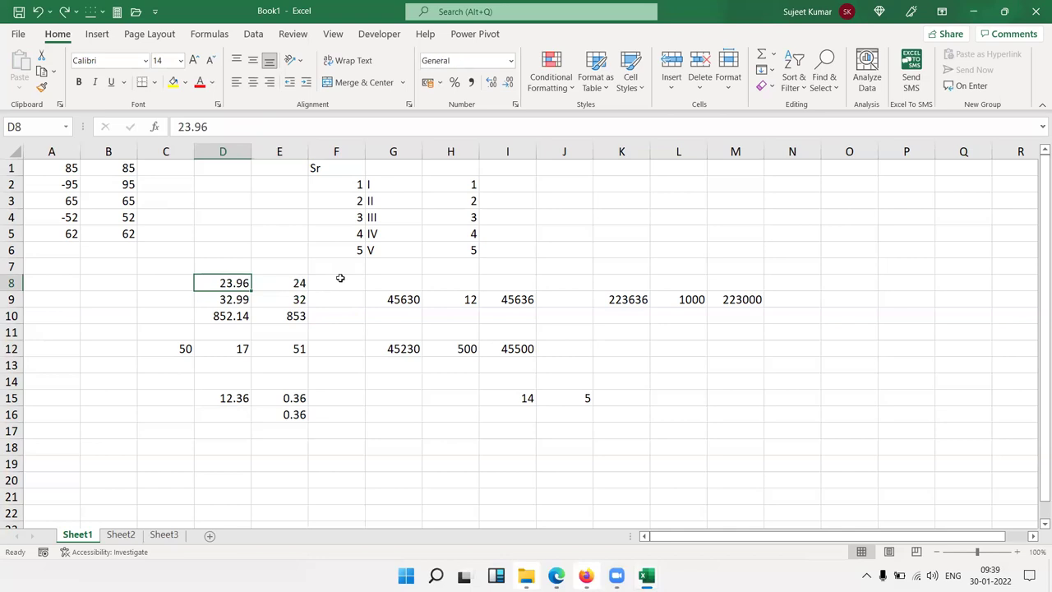
key("Down")
key("Down")
key("Up")
key("Up")
key("shift+Down")
key("shift+Down")
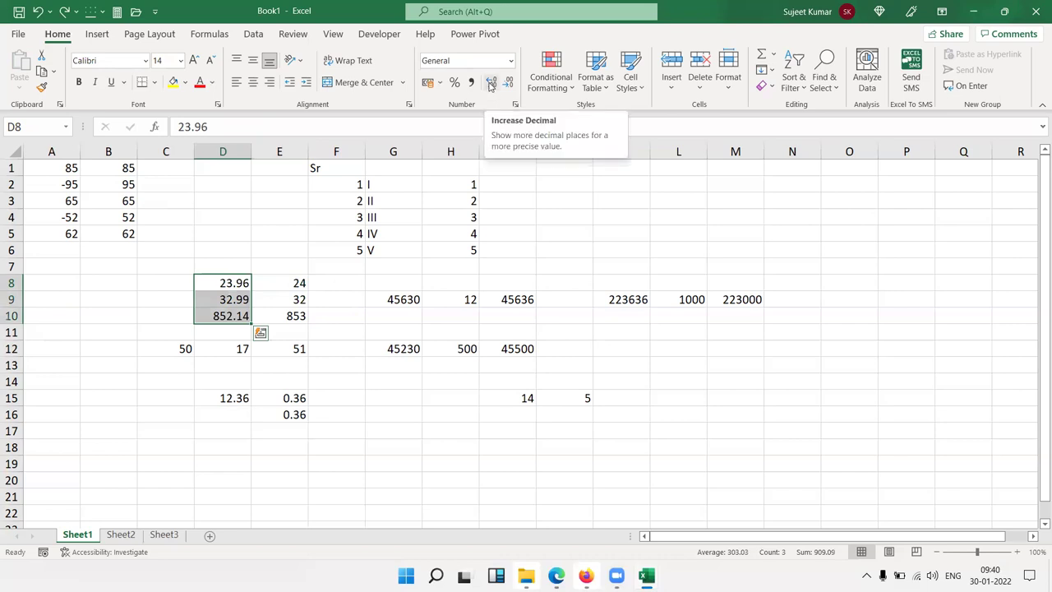
Step: Move from the decimal-part results in columns D and E across to the 14 and 5 inputs
left_click(197, 431)
key("Down")
key("Down")
key("Down")
key("Down")
key("Down")
key("Down")
key("Down")
key("Down")
key("Down")
key("Up")
key("Up")
key("Up")
key("Up")
key("Up")
key("Up")
key("Up")
key("Up")
key("Up")
key("Up")
key("Up")
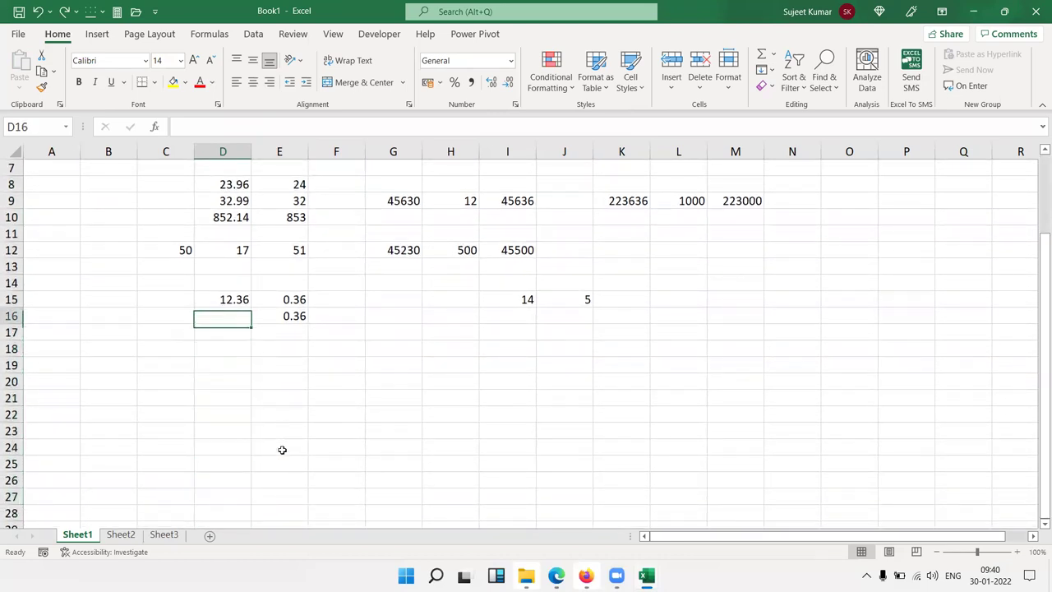
key("Up")
key("Right")
key("Down")
key("Down")
key("Down")
key("Down")
key("Down")
key("Up")
key("Up")
key("Up")
key("Up")
key("Up")
key("Right")
key("Right")
key("Right")
key("Right")
key("Right")
key("Down")
key("Down")
key("Up")
key("Up")
key("Right")
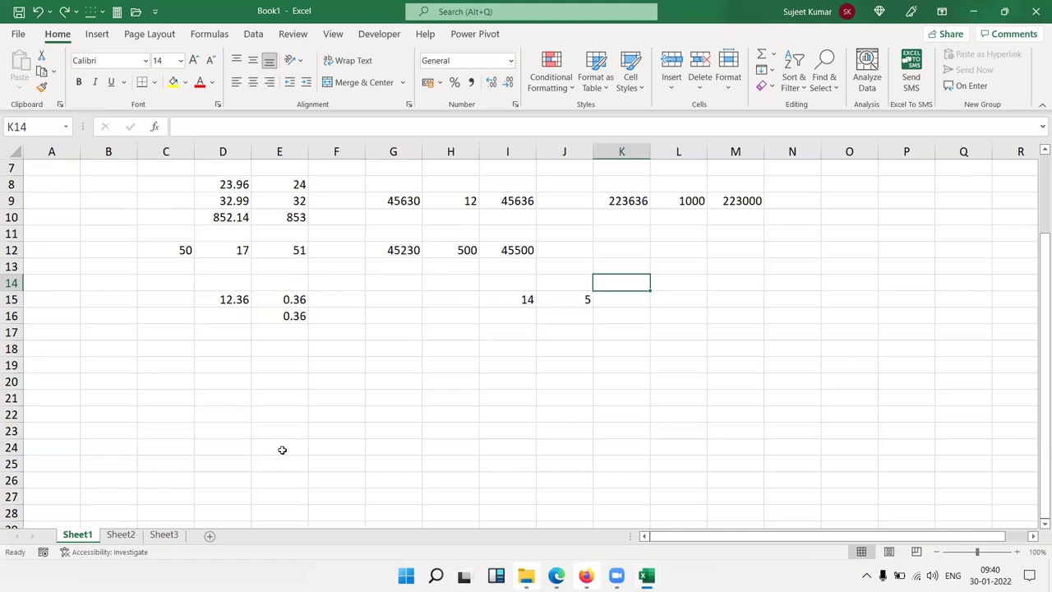
Step: Enter =MOD(I15,J15) in K15, returning the remainder 4
key("Down")
type("=mod")
key("Tab")
key("Left")
key("Left")
type(",")
key("Left")
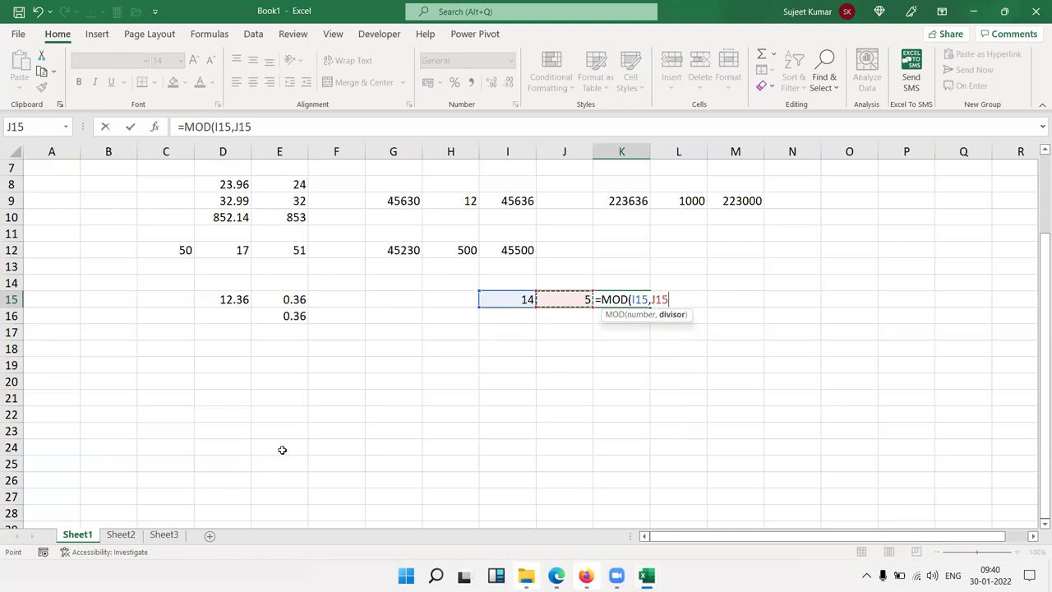
key("Return")
key("Up")
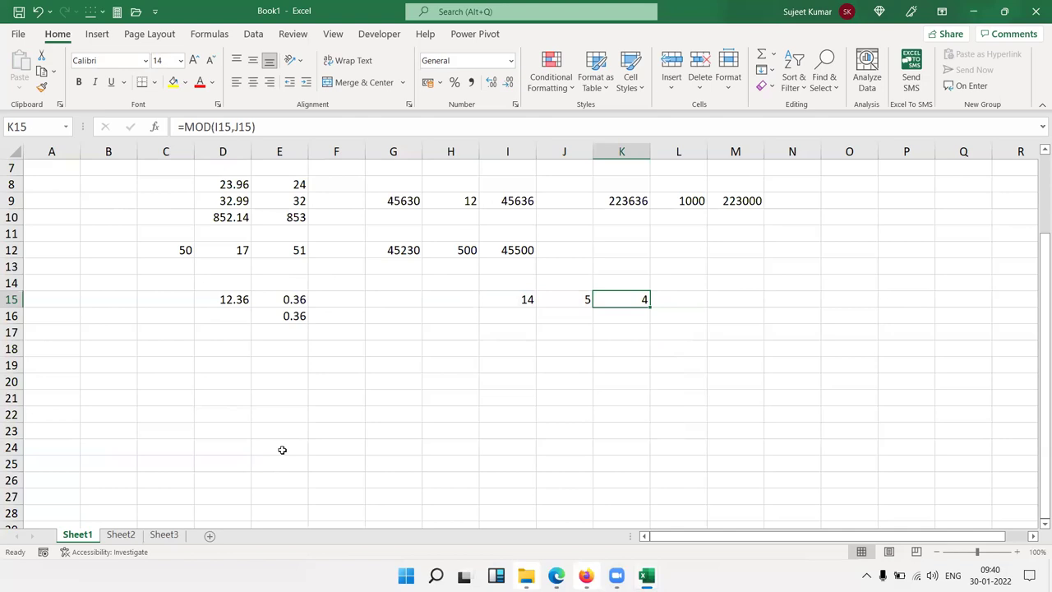
left_click(108, 362)
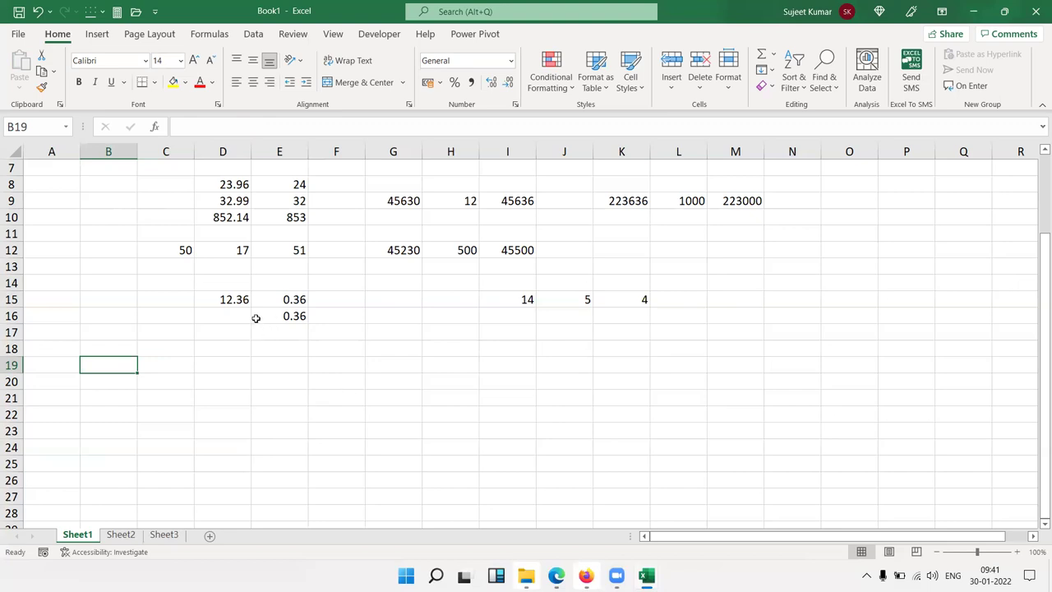
double_click(281, 314)
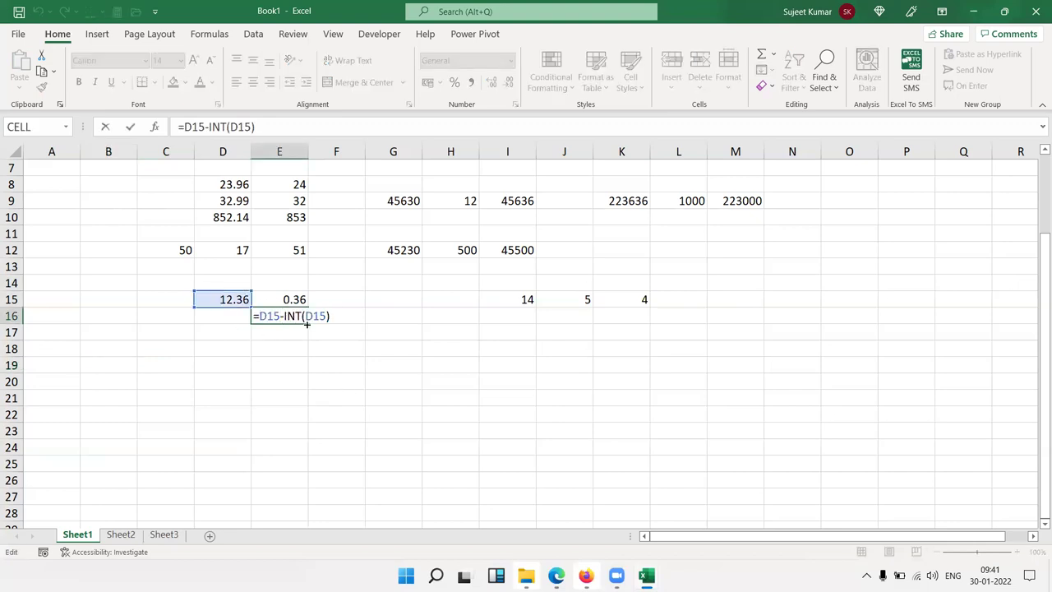
key("Return")
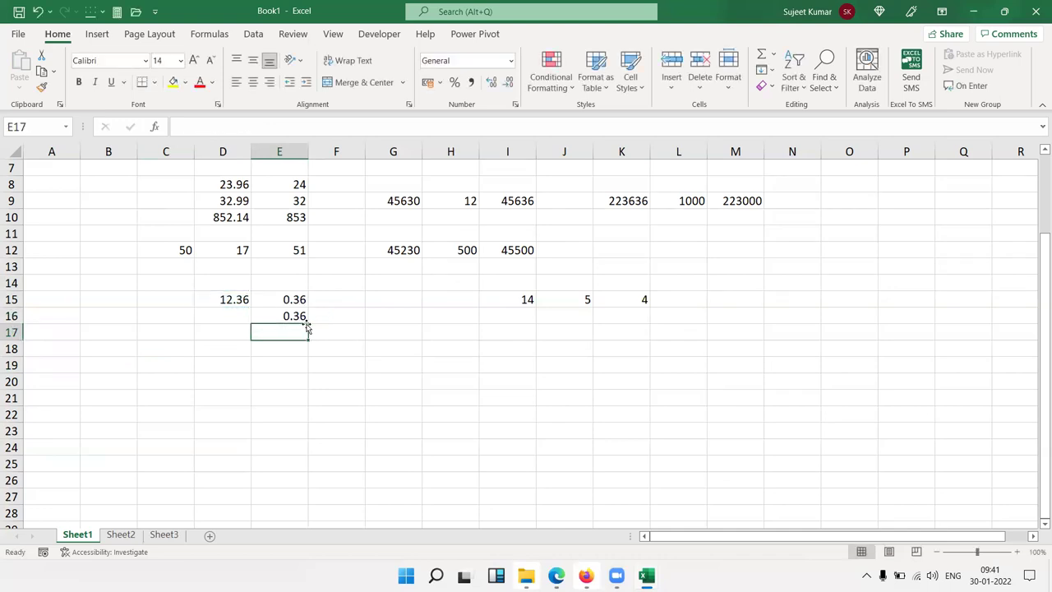
double_click(640, 303)
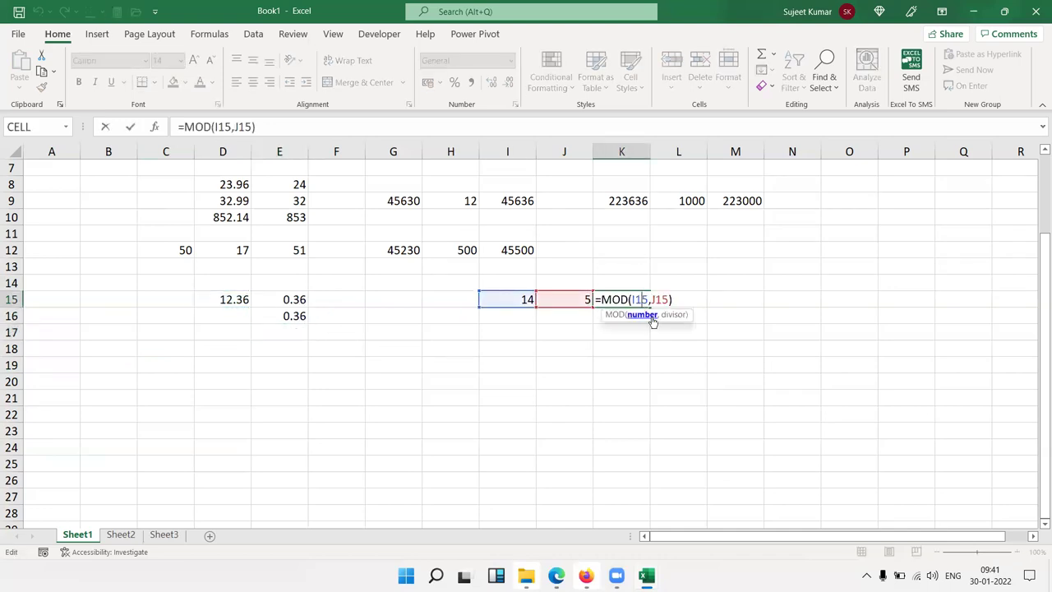
key("Return")
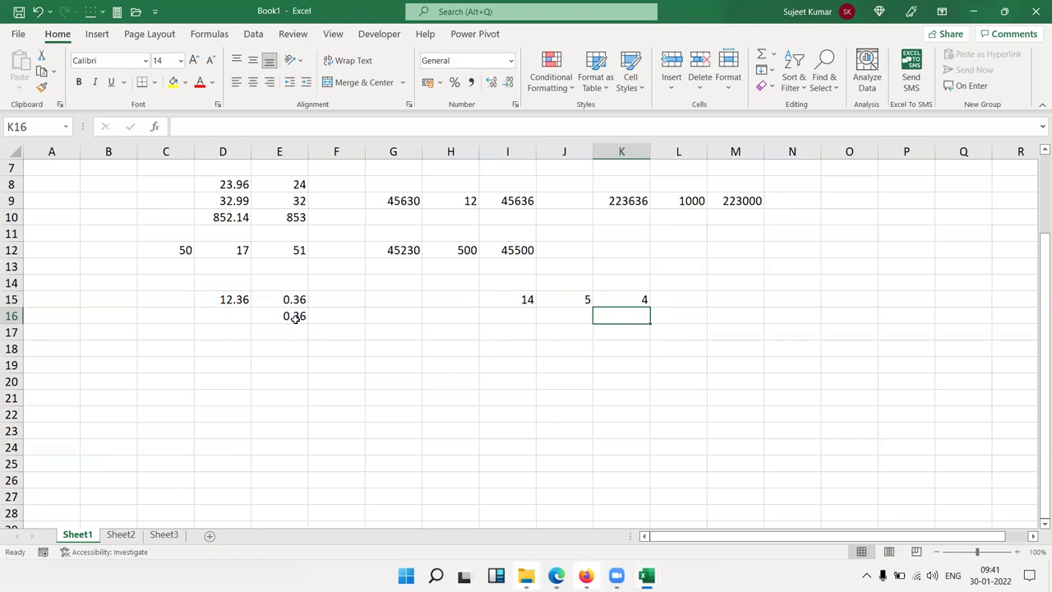
left_click(296, 320)
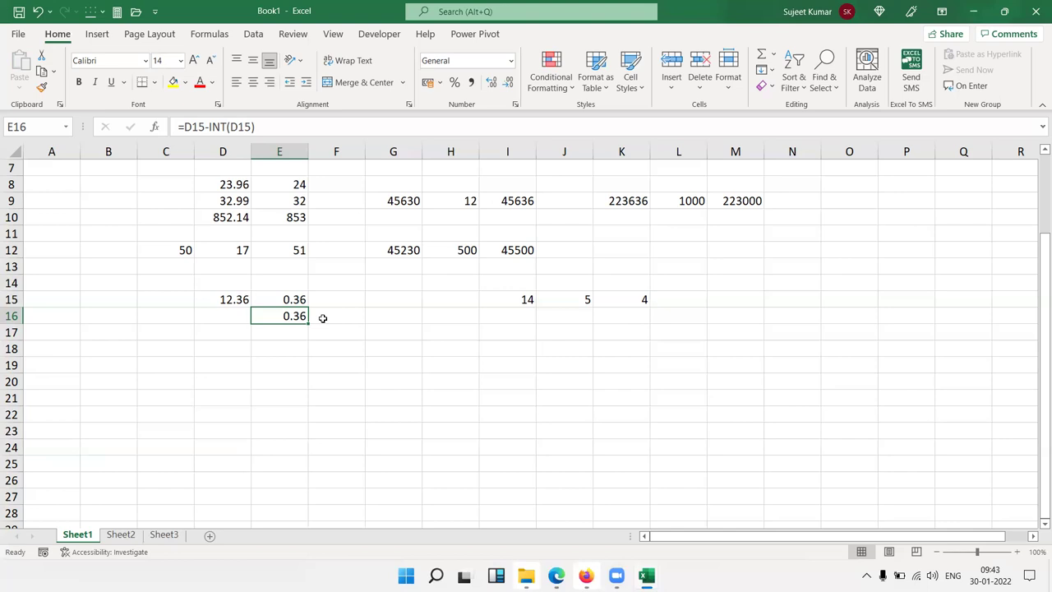
Step: Enter =MOD(D15,1) in F15 to return 0.36, the decimal part of 12.36
key("Up")
key("Right")
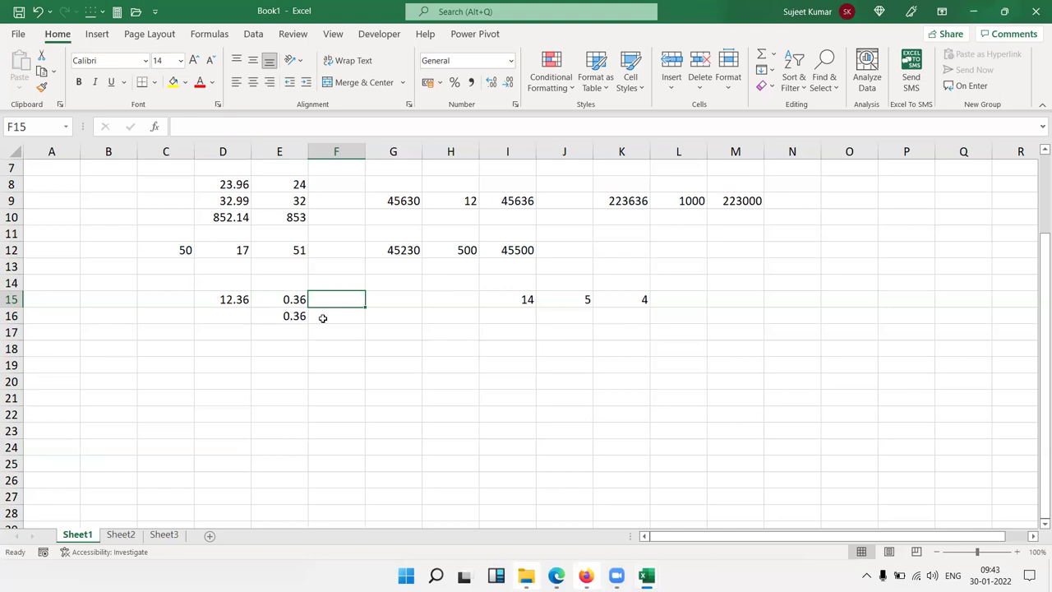
type("=mod")
key("Tab")
key("Left")
key("Left")
type(",1")
key("Return")
key("Up")
key("Down")
key("Down")
key("Down")
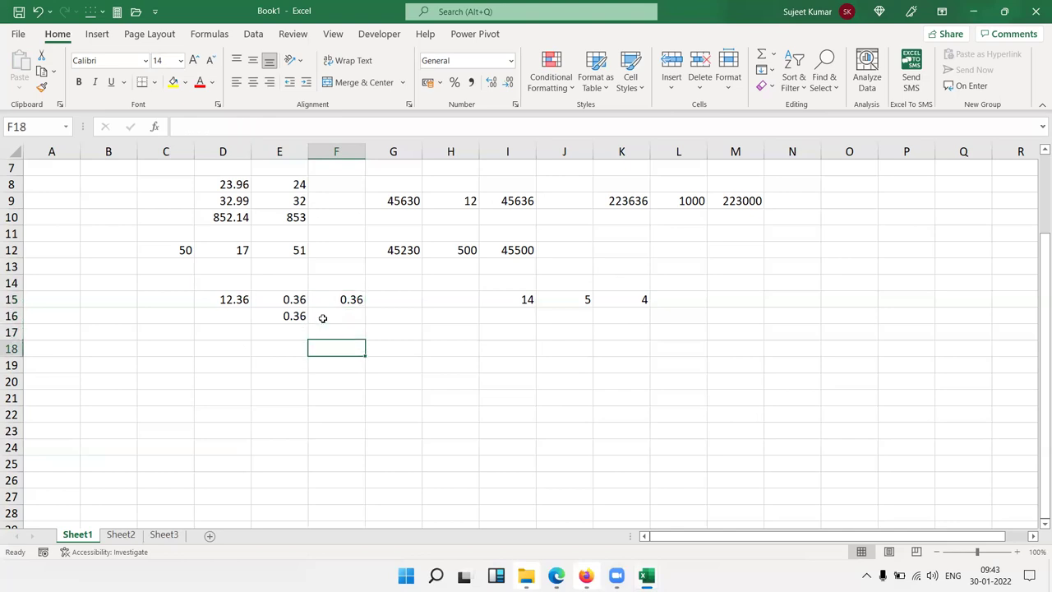
key("Left")
key("Left")
key("Left")
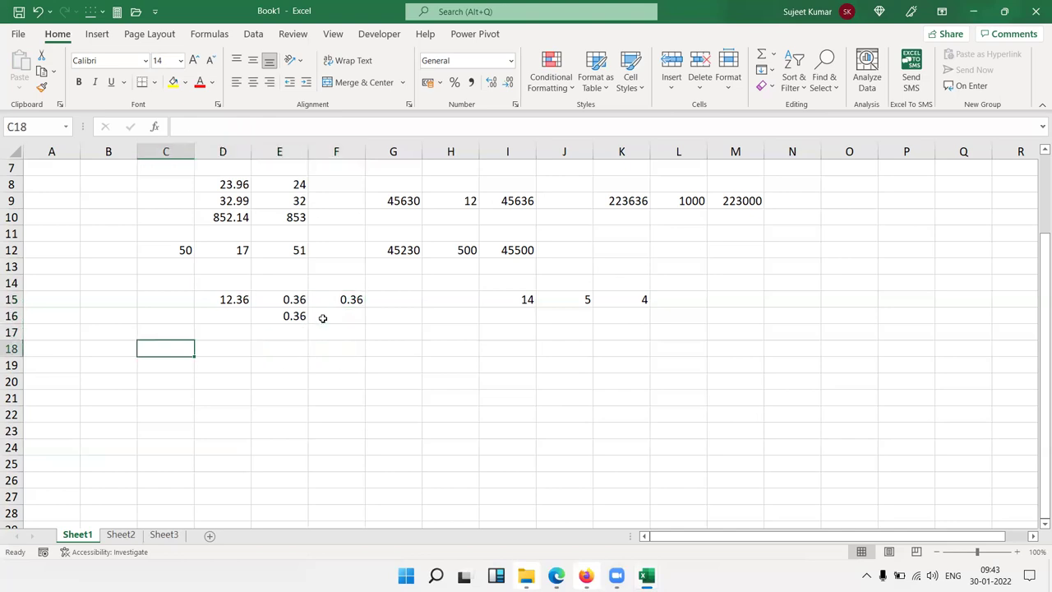
Step: Enter =TODAY() in C18 to show today's date, 30-01-2022
type("=toda")
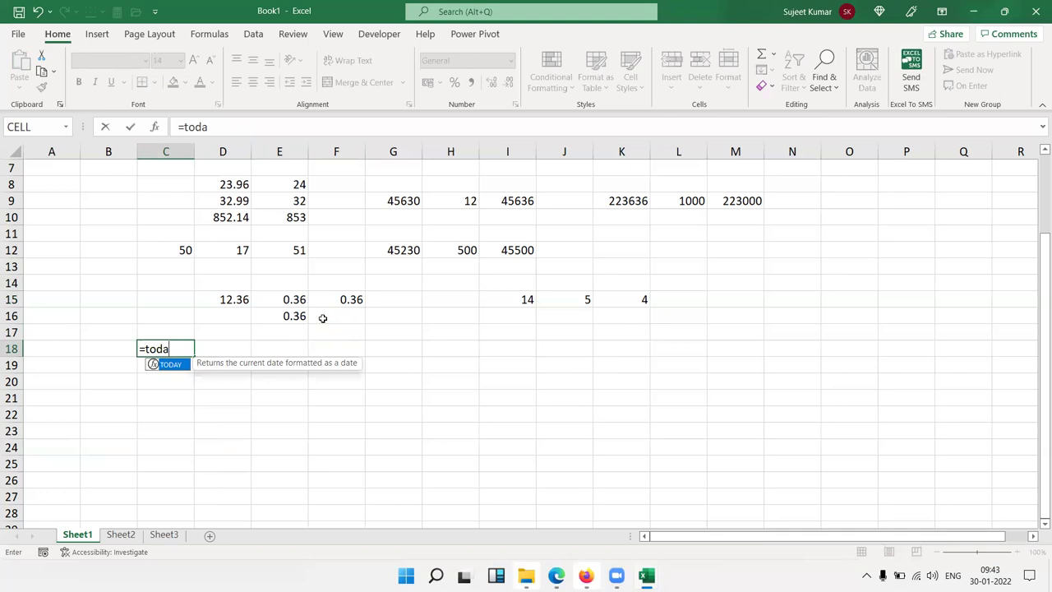
key("Tab")
type(")")
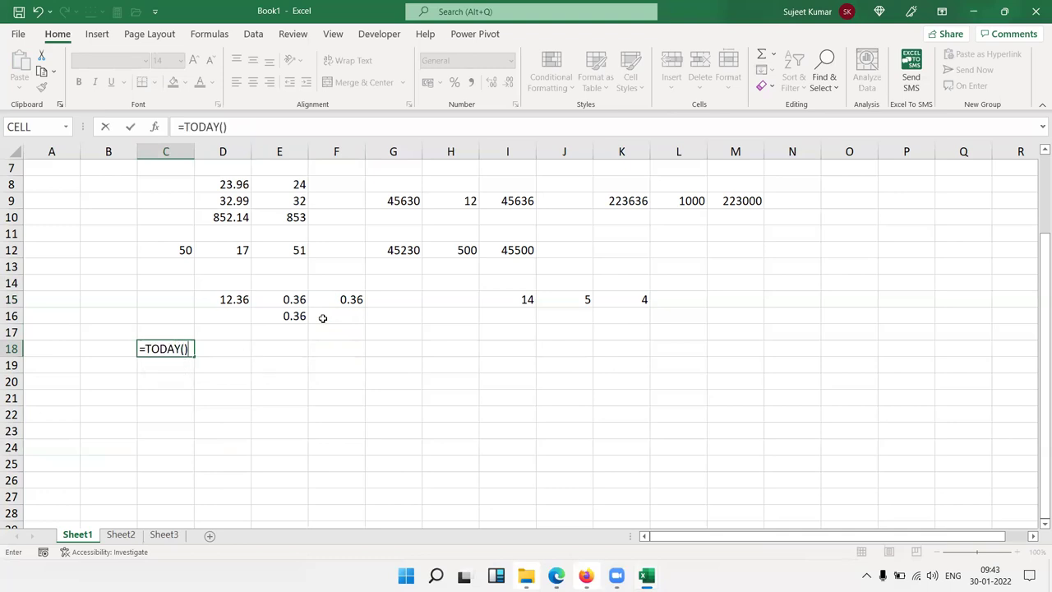
key("Return")
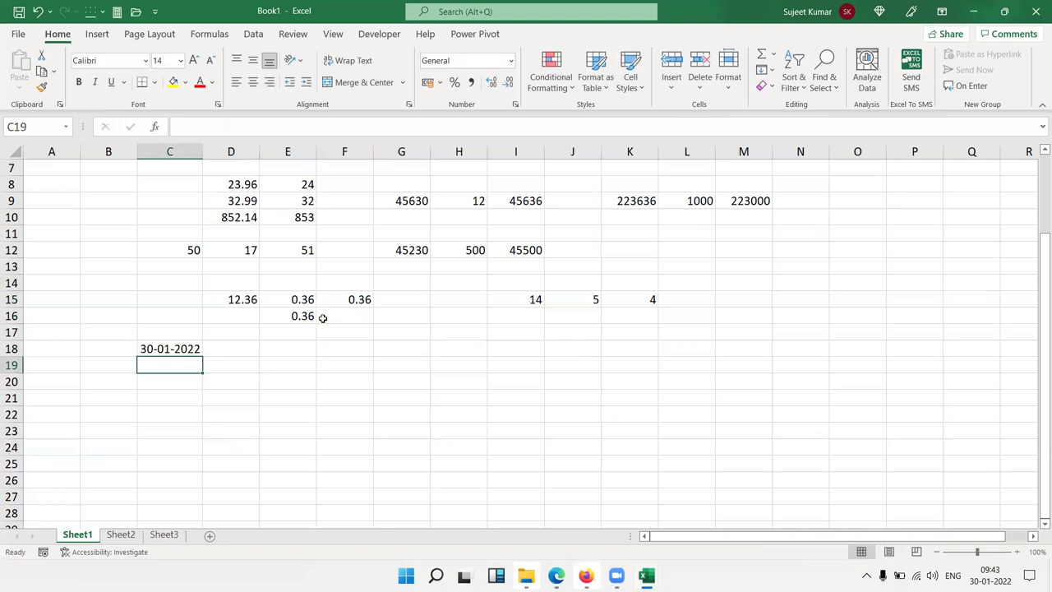
Step: Enter =NOW() in C19 to show the current date and time
type("=now")
key("Tab")
type(")")
key("Return")
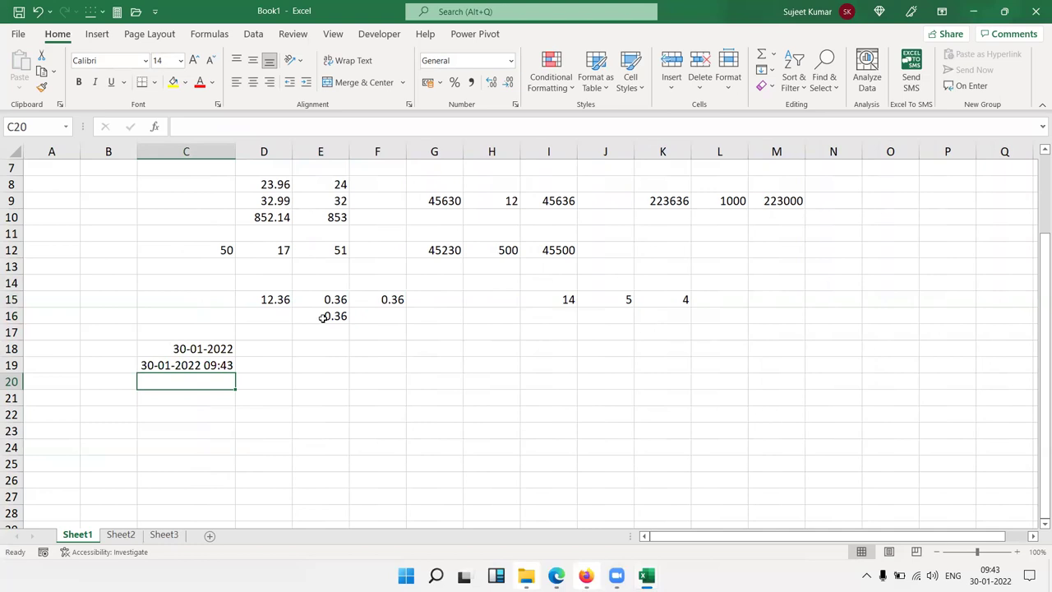
key("Up")
key("Tab")
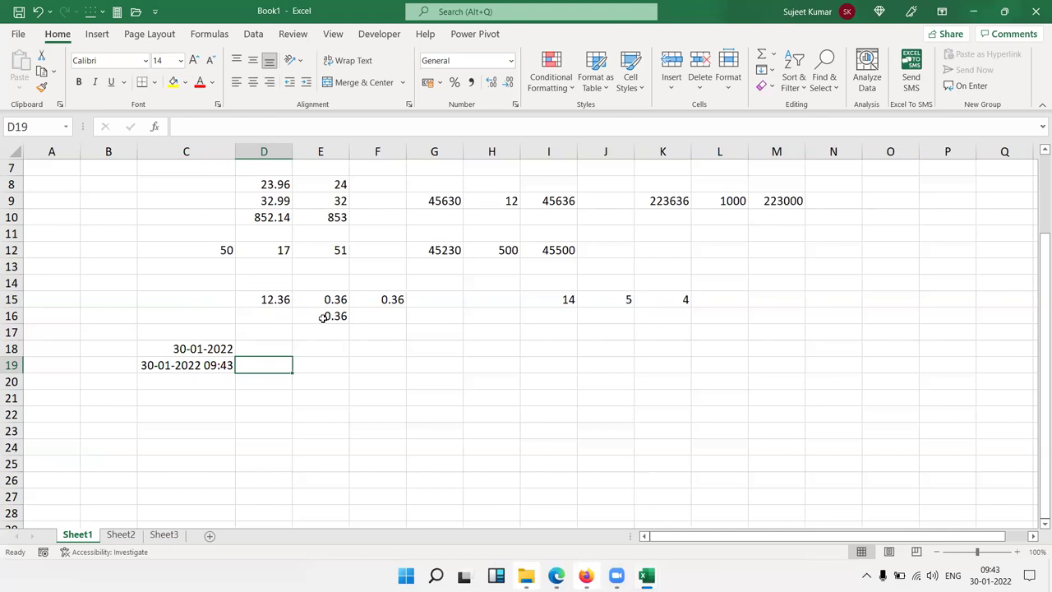
Step: Format C19 as General so it shows the serial value 44591.40585
key("Left")
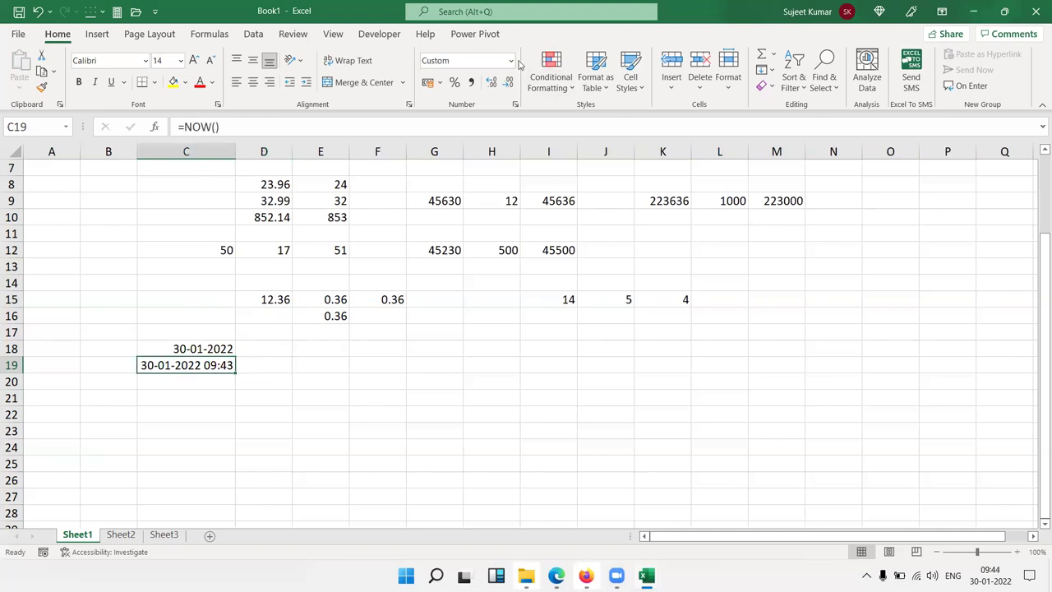
left_click(511, 61)
left_click(497, 87)
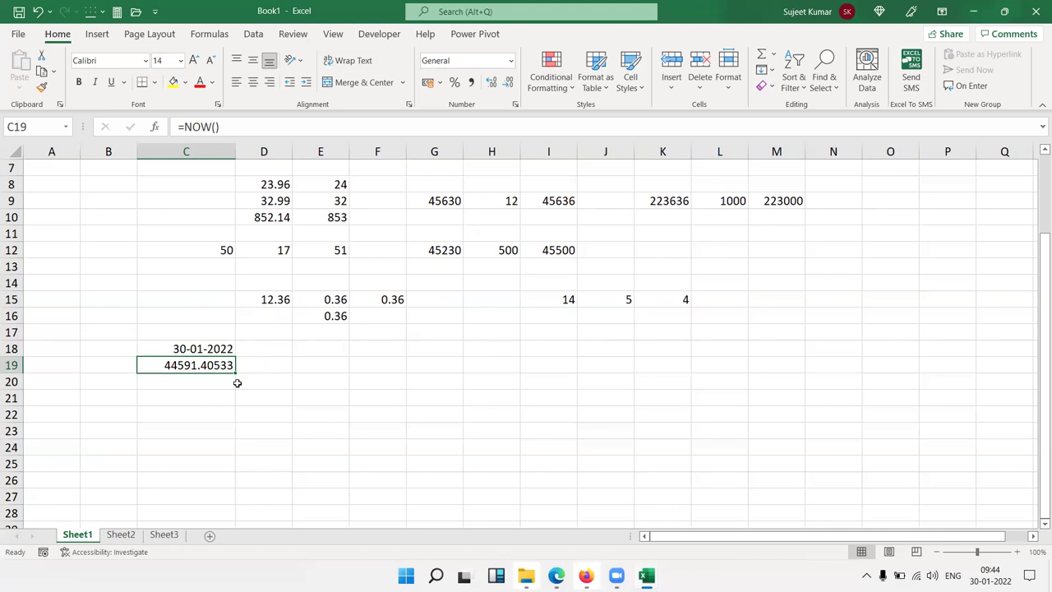
Step: Enter =MOD(NOW(),1) in D19 and re-enter it to show the time 09:44
key("Right")
type("=mo")
key("Tab")
type("now")
key("Tab")
type("),1)")
key("Return")
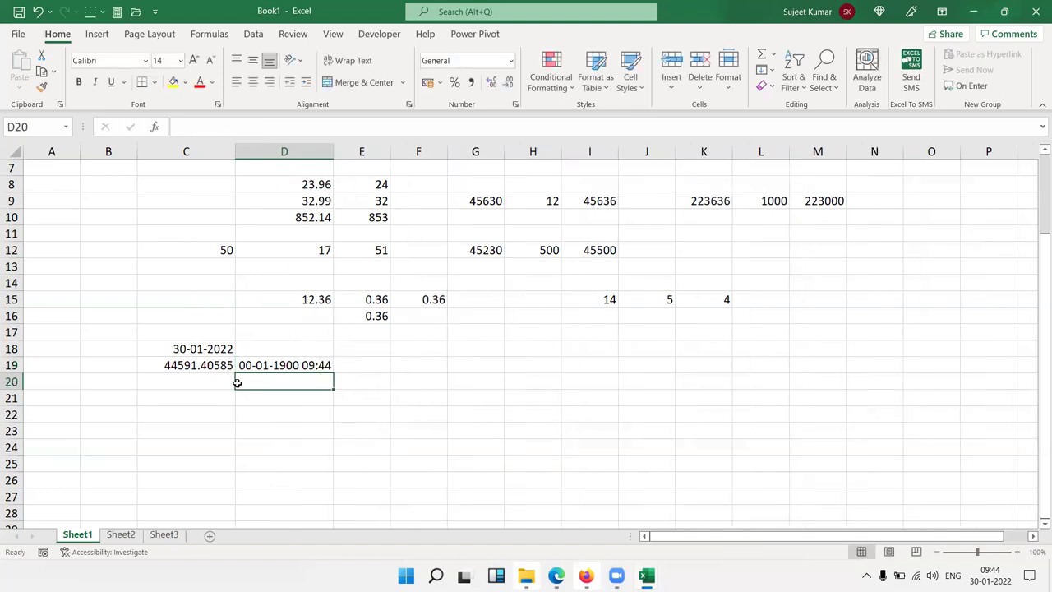
key("Up")
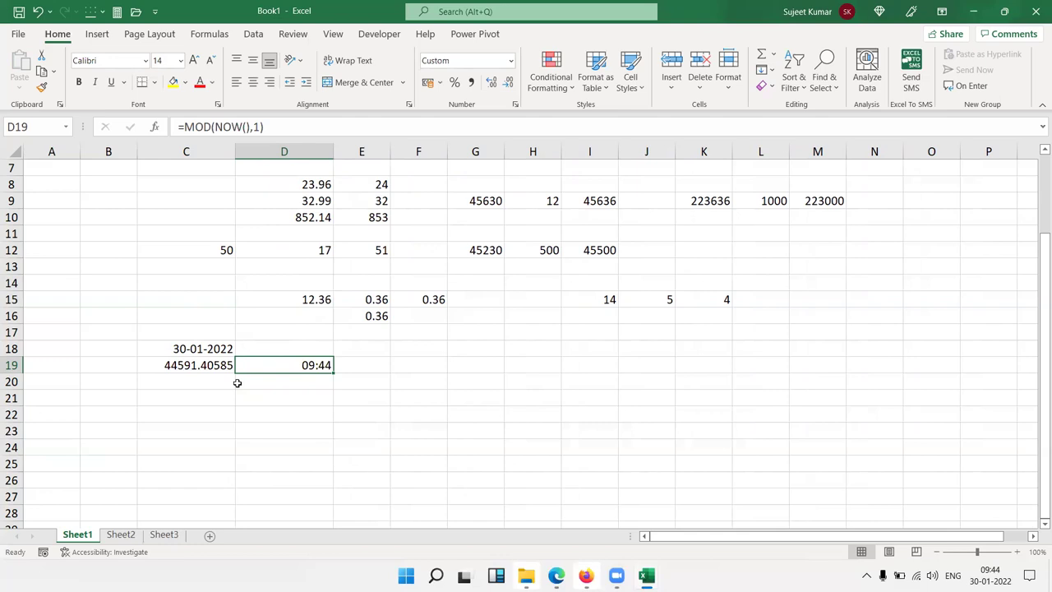
key("F2")
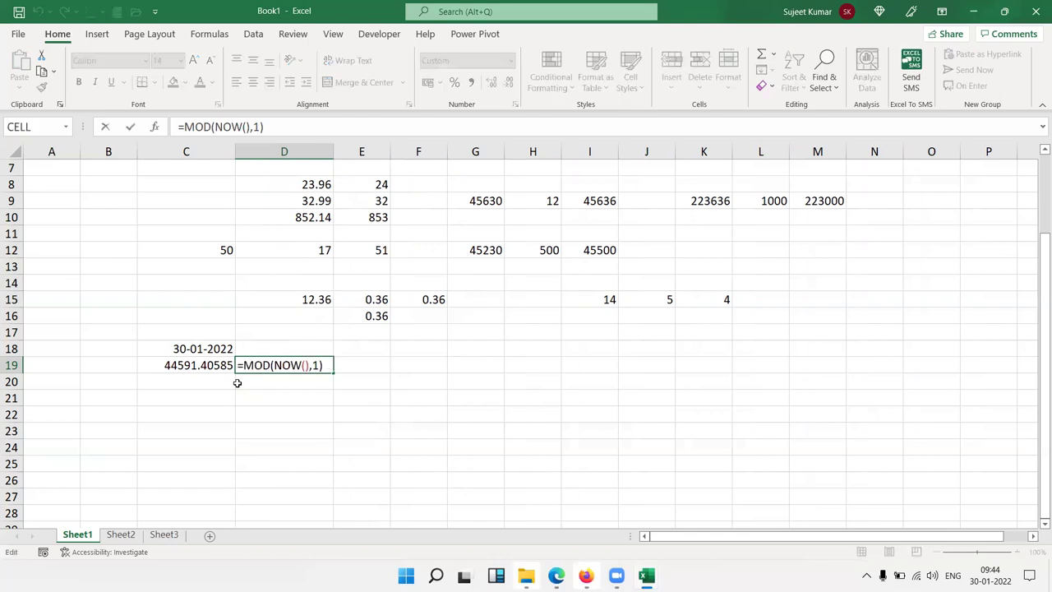
key("ctrl+Return")
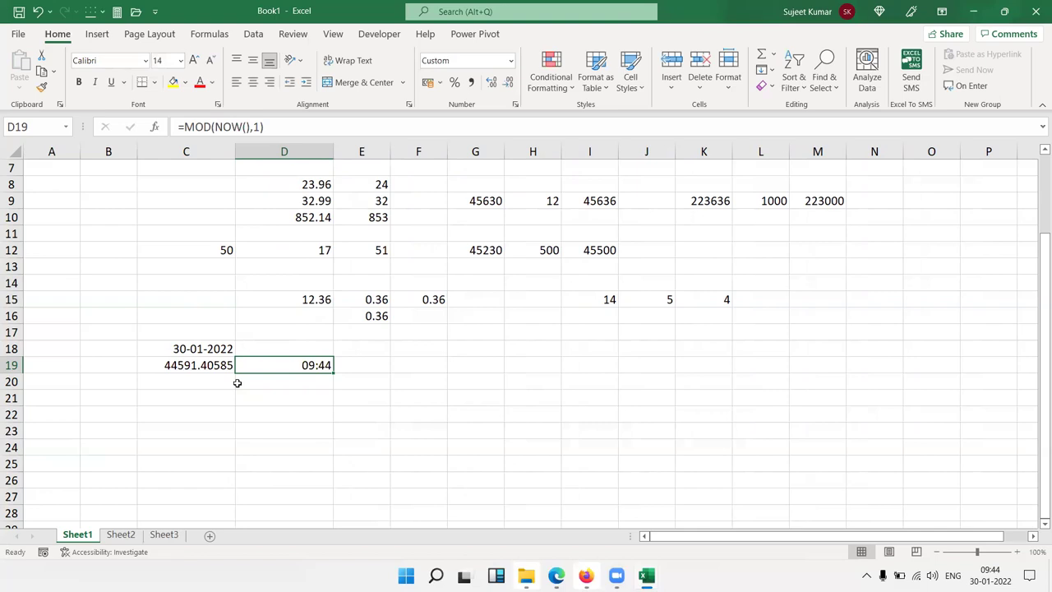
key("Right")
key("Right")
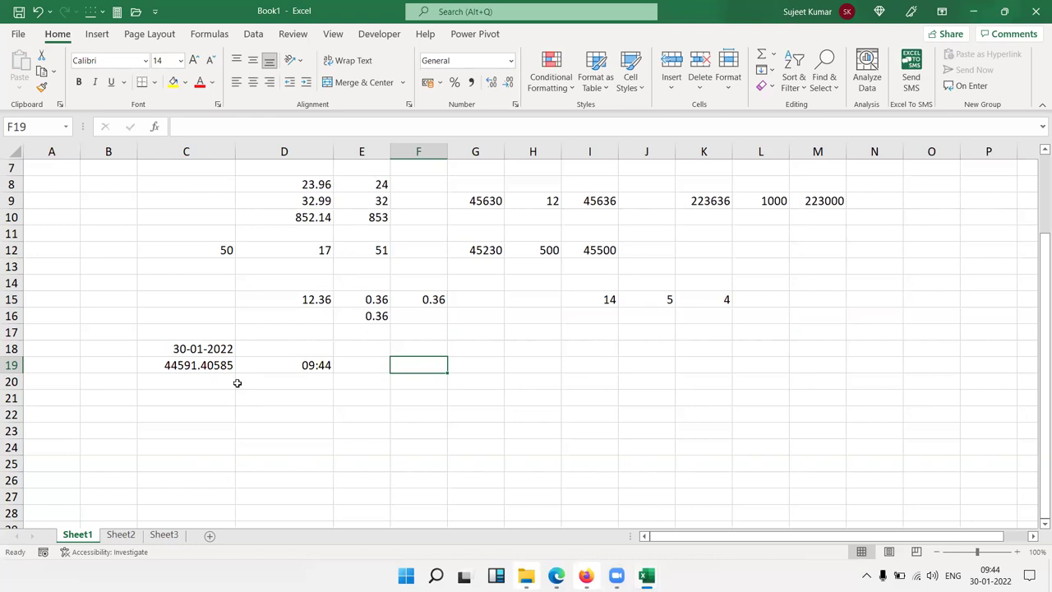
Step: Open the Formulas tab's Math & Trig list and scroll down to SUMIF and SUMIFS
left_click(212, 33)
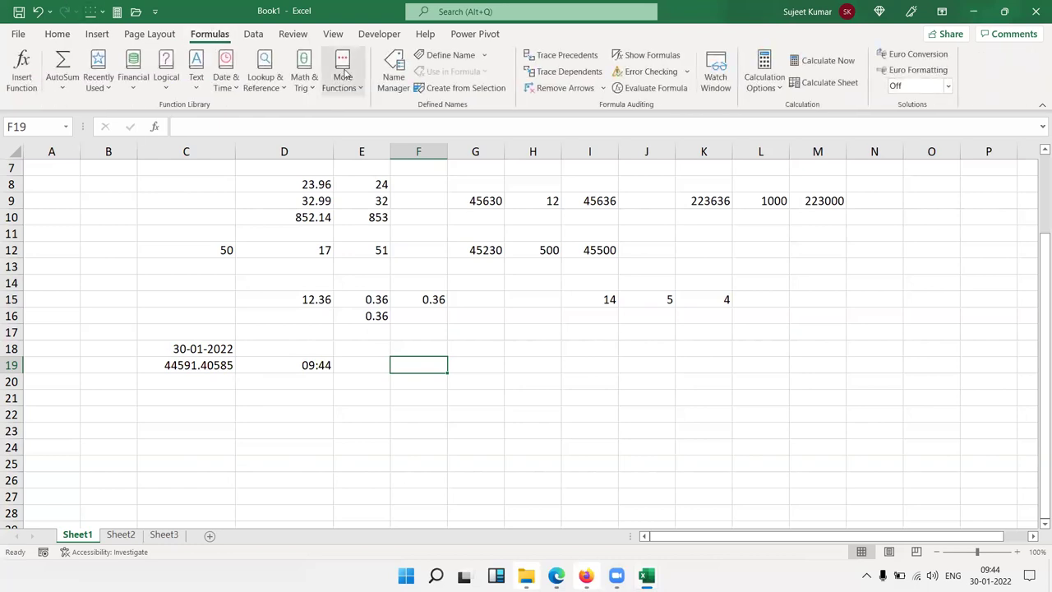
left_click(304, 81)
scroll(379, 205, "down", 3)
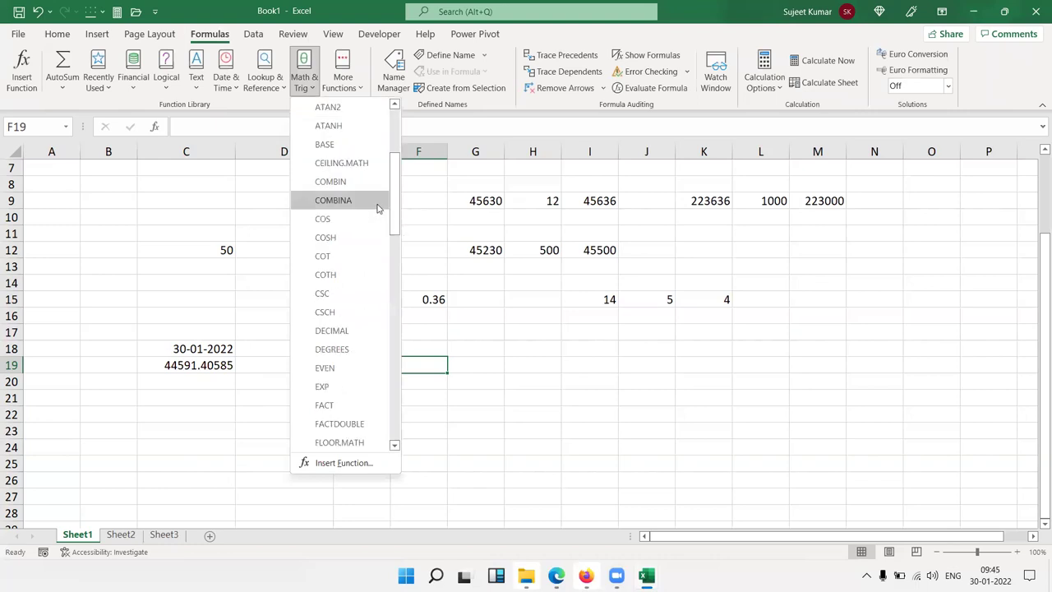
scroll(376, 207, "down", 3)
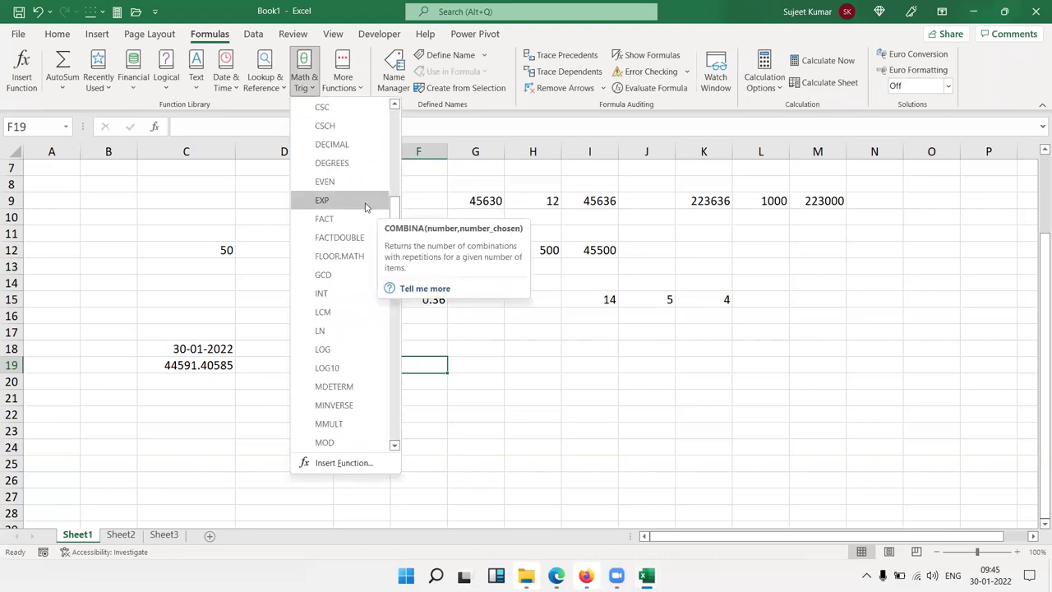
scroll(366, 207, "down", 3)
scroll(365, 207, "up", 3)
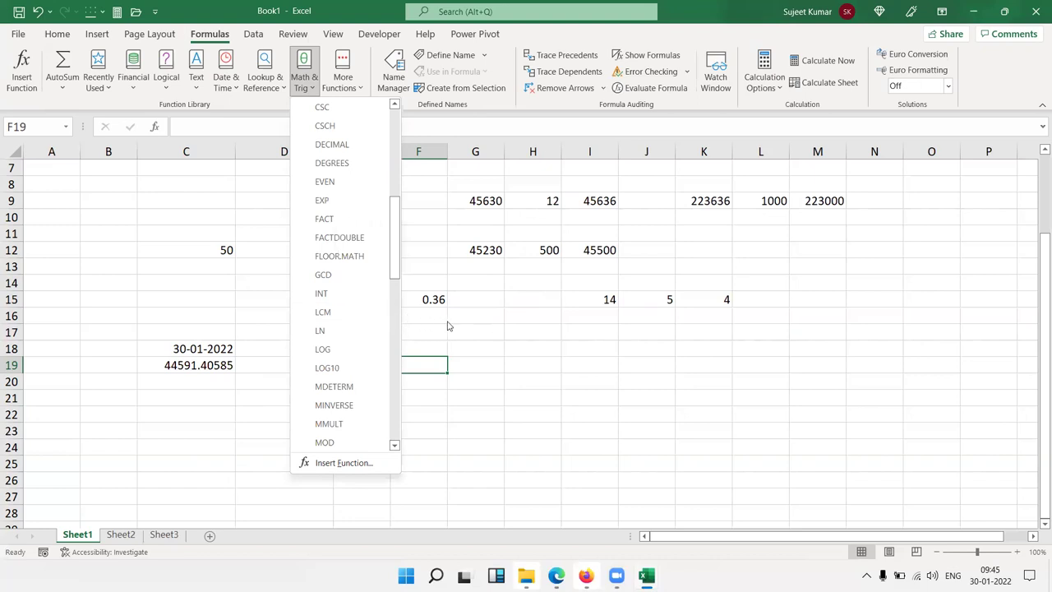
scroll(448, 326, "down", 3)
scroll(387, 312, "down", 3)
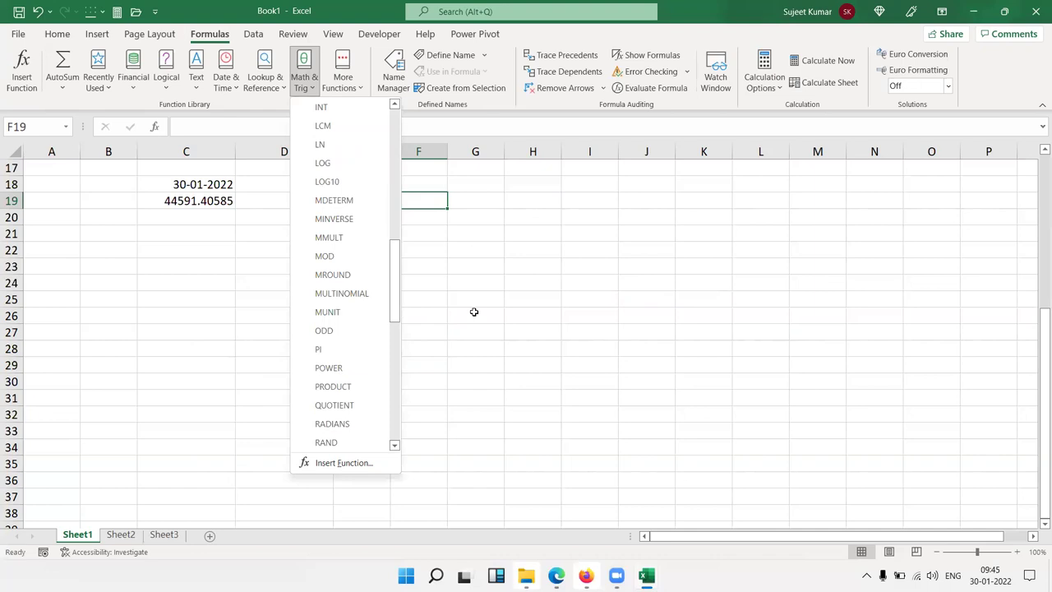
scroll(452, 310, "down", 6)
scroll(372, 293, "down", 3)
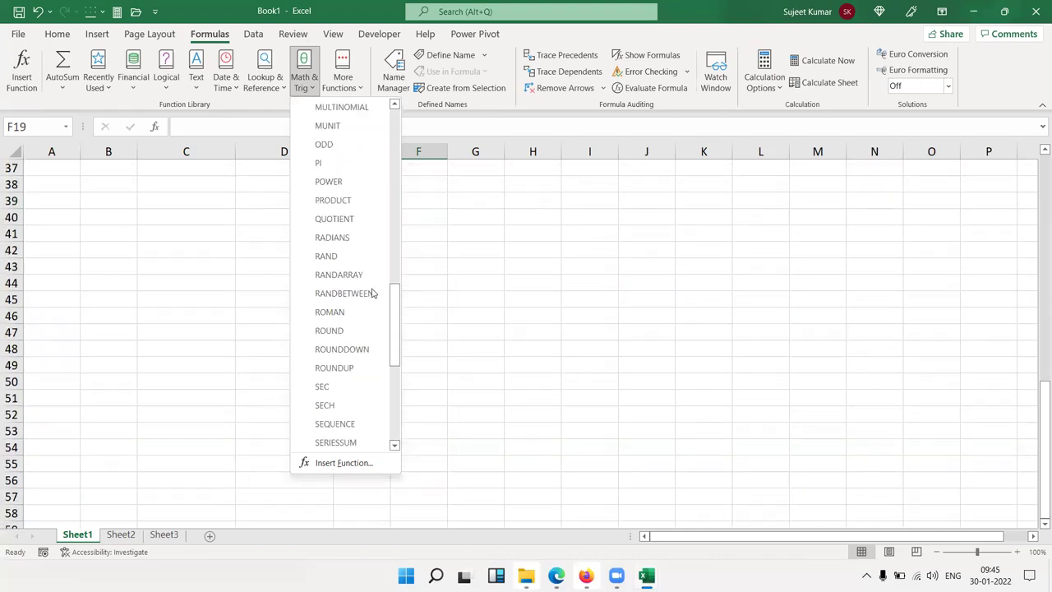
scroll(403, 290, "down", 3)
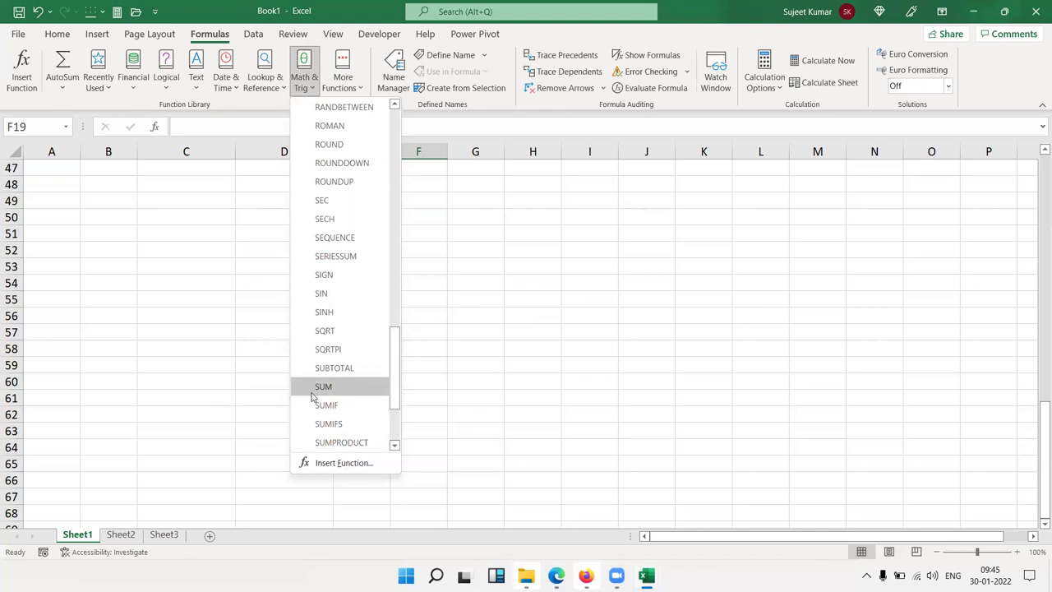
Step: Close the function list, switch to Sheet2 and check the extent of the data table
left_click(82, 330)
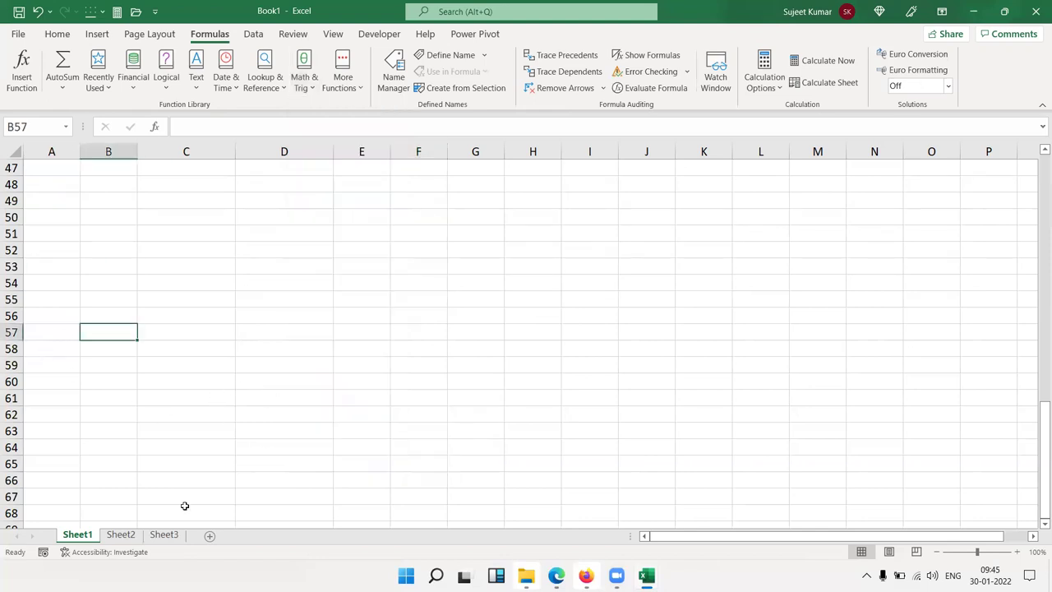
left_click(120, 535)
scroll(360, 346, "up", 2)
scroll(363, 344, "up", 15)
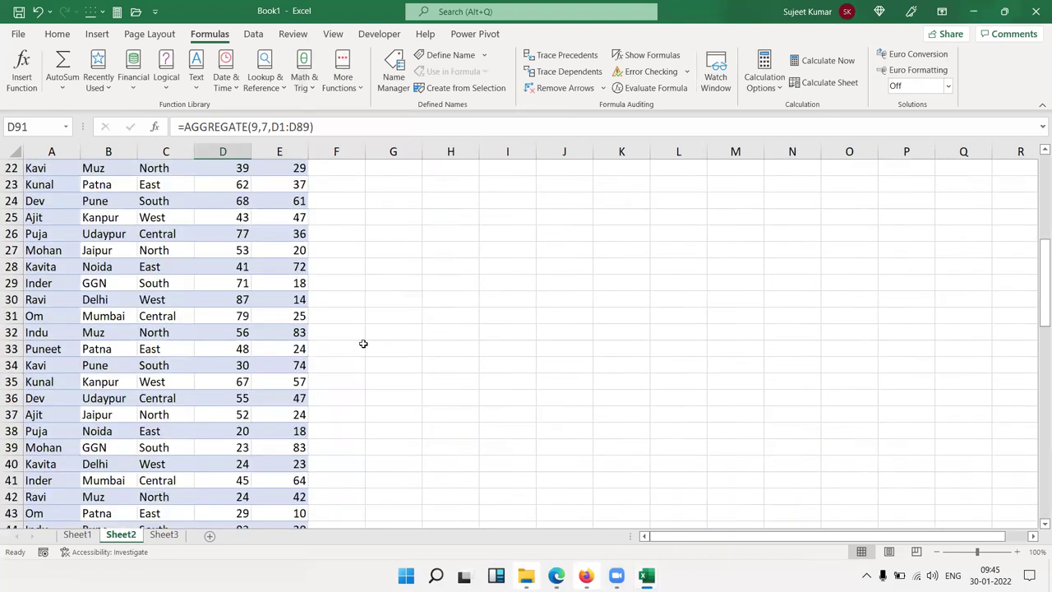
scroll(363, 344, "up", 7)
left_click(370, 339)
key("ctrl+Up")
key("ctrl+Down")
key("ctrl+Up")
key("Down")
key("Down")
key("Left")
key("Left")
key("Left")
key("Left")
key("Left")
key("Left")
key("ctrl+Down")
key("ctrl+Up")
key("Right")
key("Right")
key("Right")
key("Right")
key("Right")
key("Right")
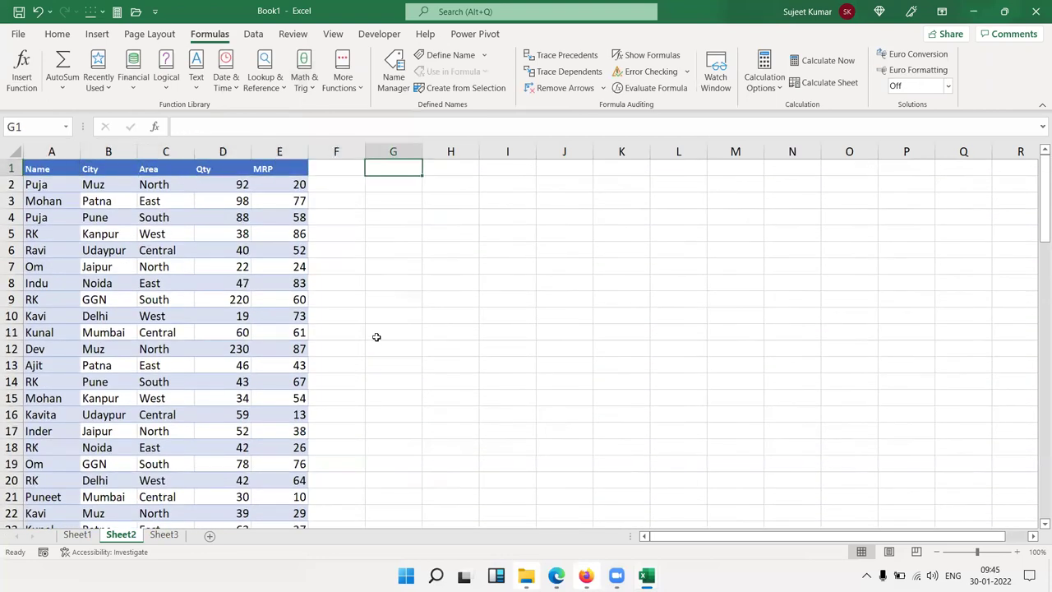
Step: Enter =SUM(D:D) in G2 to total the Qty column, which shows #N/A
key("Down")
type("=sum")
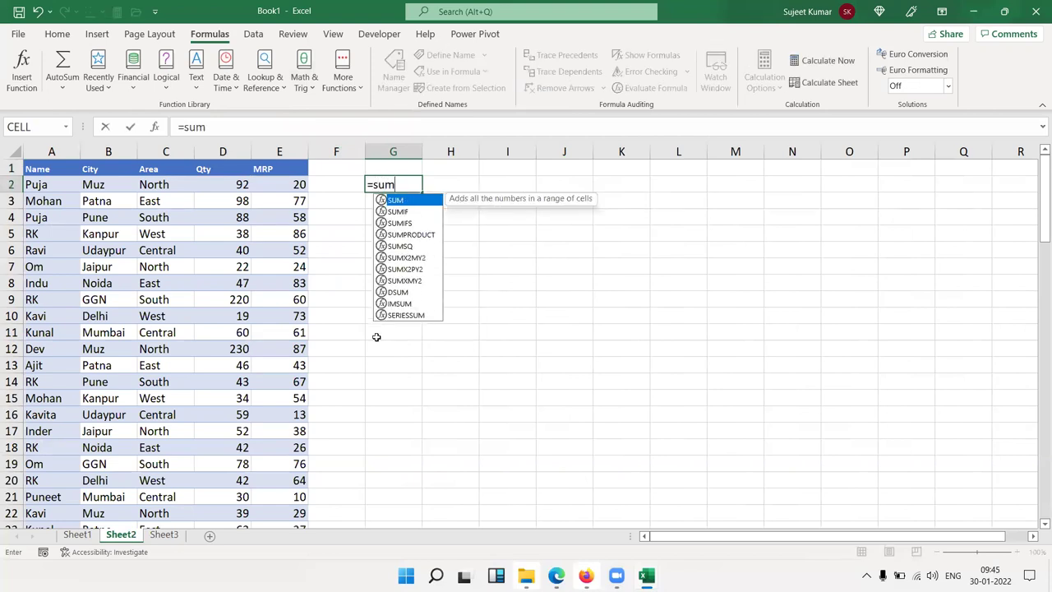
type("(")
key("Left")
key("Left")
key("Left")
key("ctrl+space")
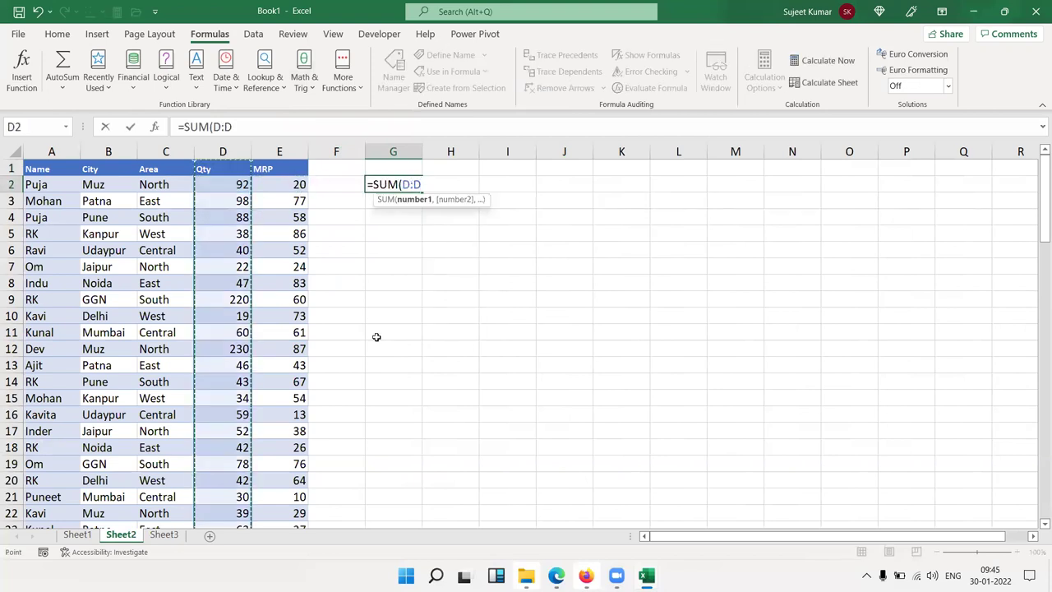
key("Return")
key("Up")
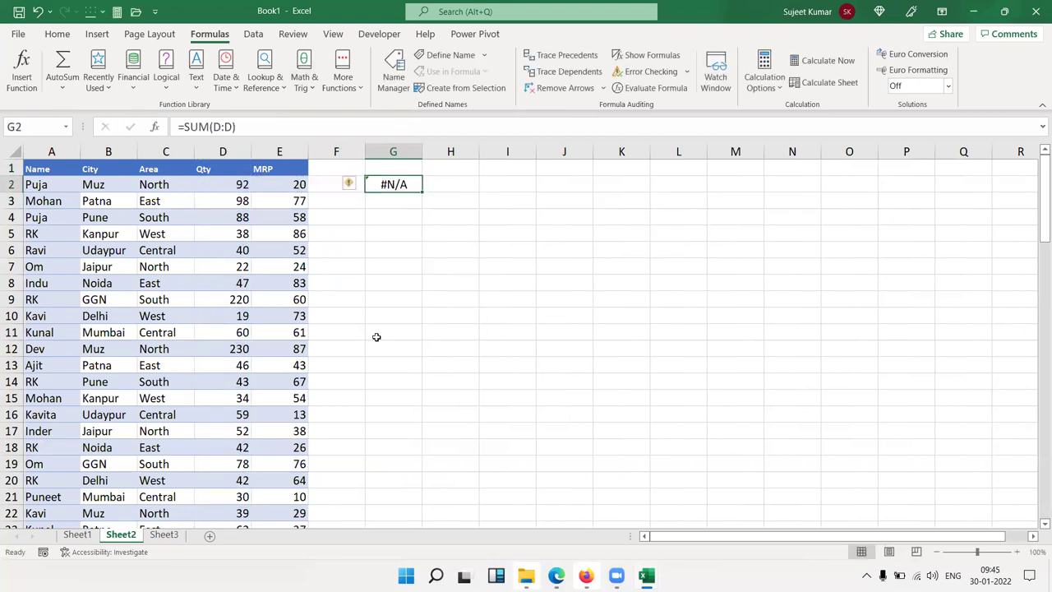
Step: Replace the #N/A in D88 with 12 so G2 totals 9230, then go to H4
key("Left")
key("Left")
key("ctrl+Down")
key("Left")
key("Up")
type("12")
key("Up")
key("ctrl+Up")
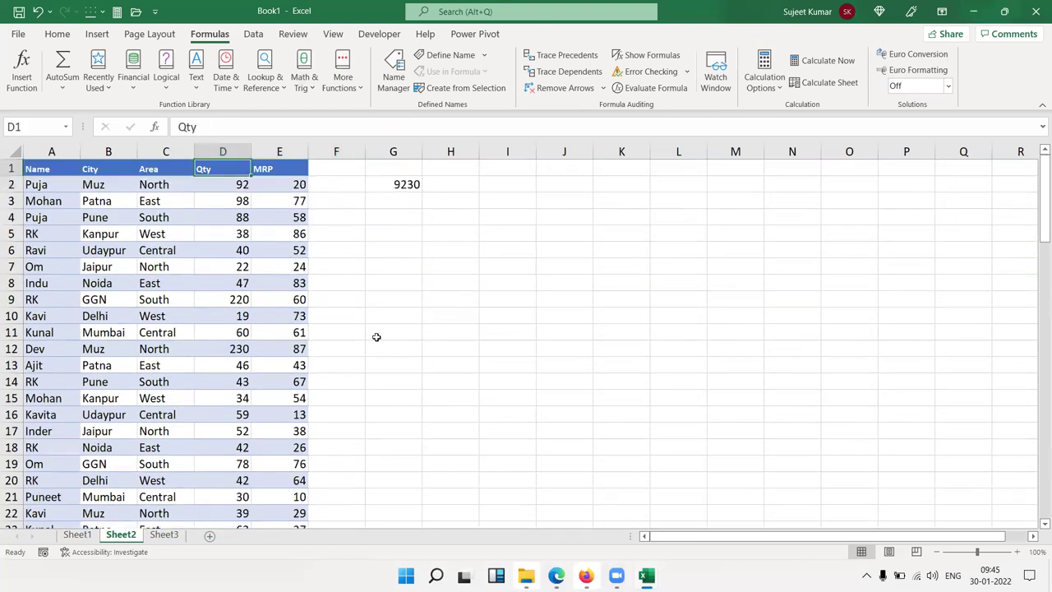
key("Right")
key("Right")
key("Down")
key("Down")
key("Right")
key("Down")
key("Right")
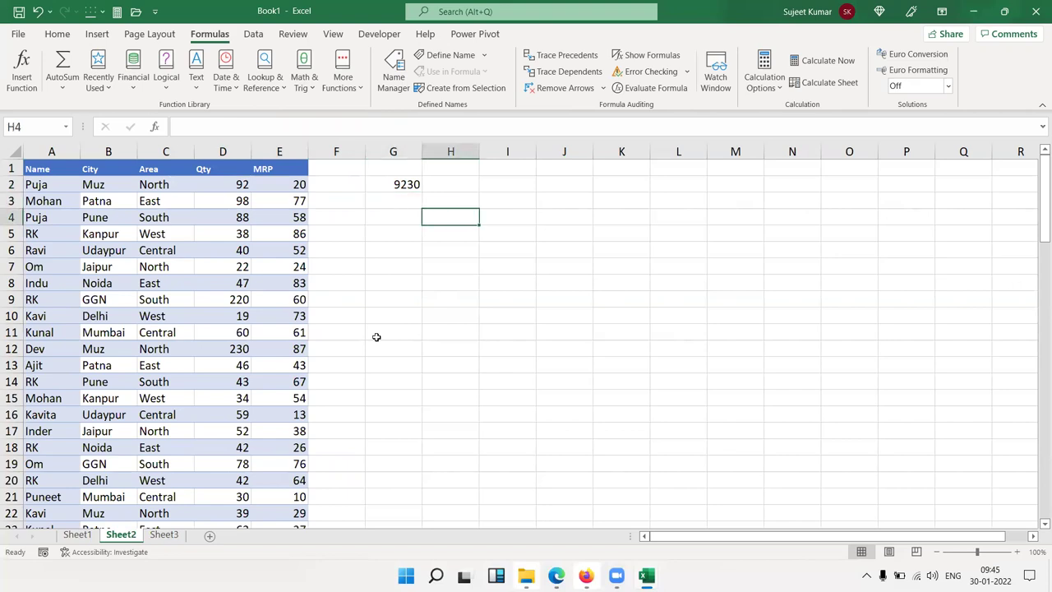
Step: Enter Puja in H4 and =SUMIF(A:A,H4,D:D) in I4, giving 449
type("Puja")
key("Tab")
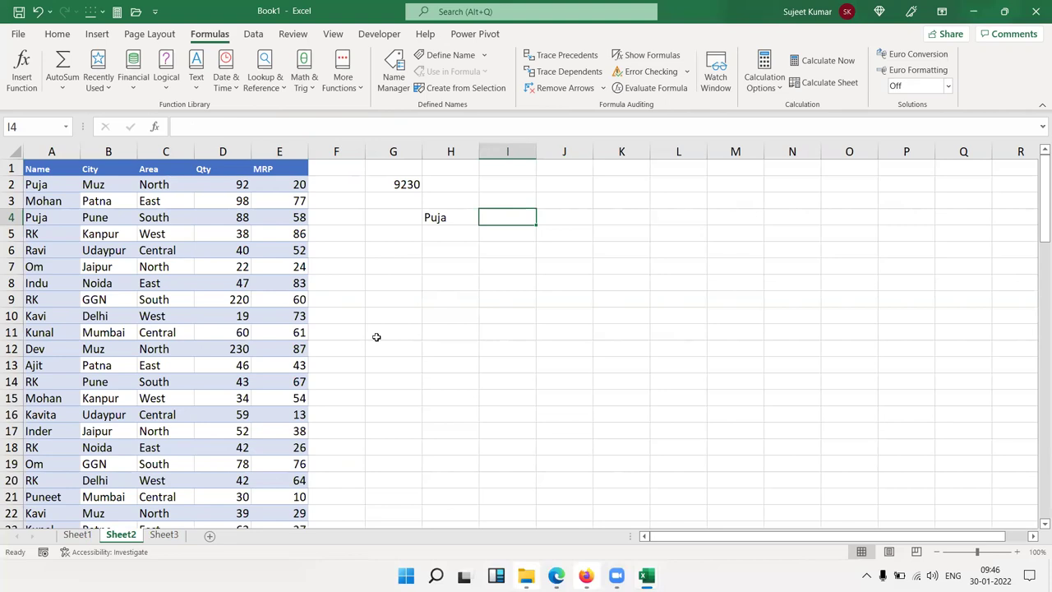
type("=sum")
key("Tab")
key("BackSpace")
key("Down")
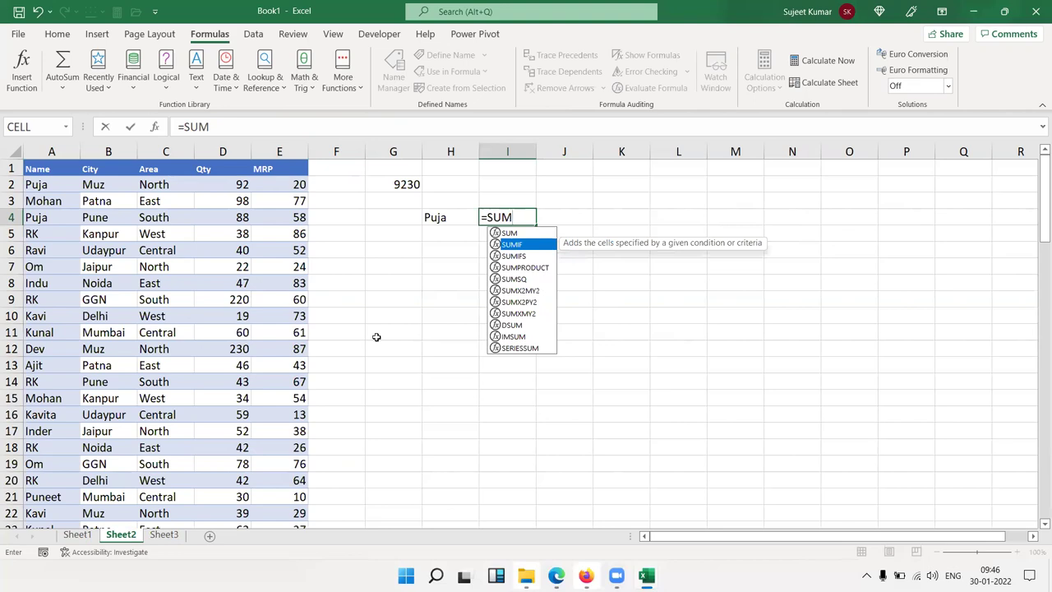
key("Tab")
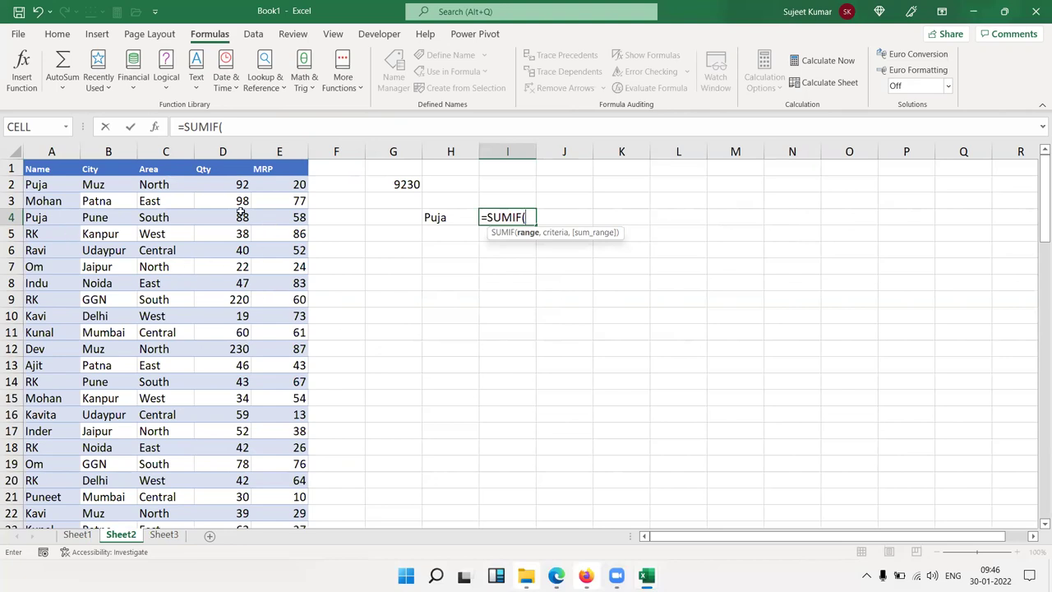
left_click(61, 151)
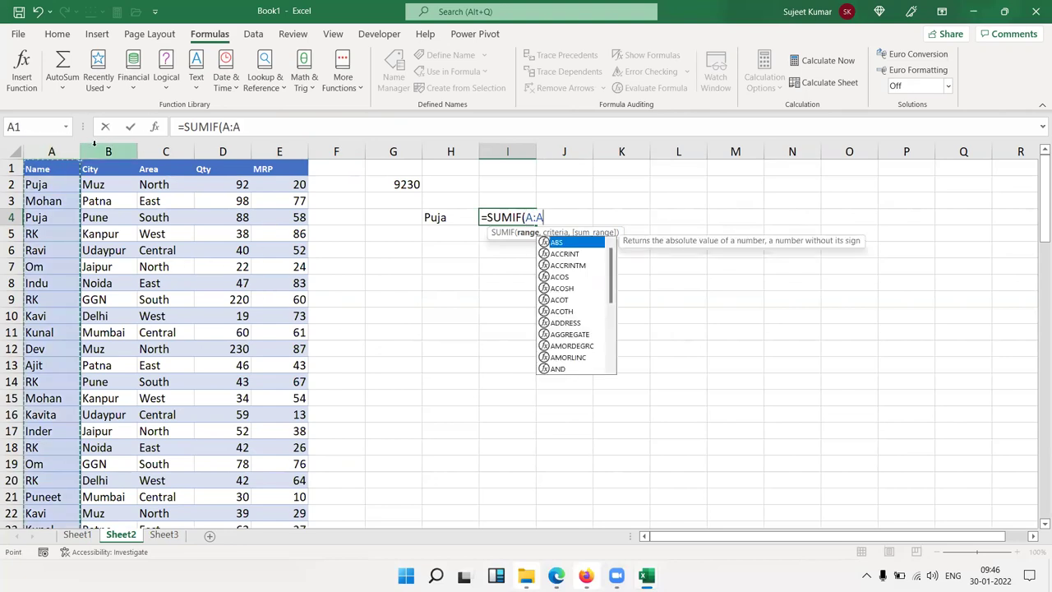
type(",")
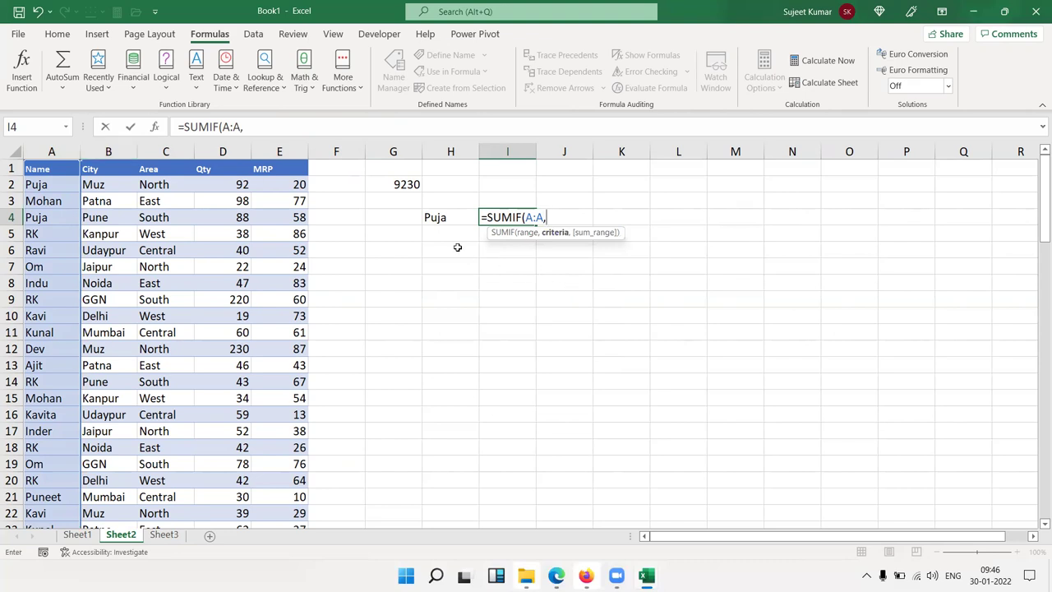
left_click(436, 222)
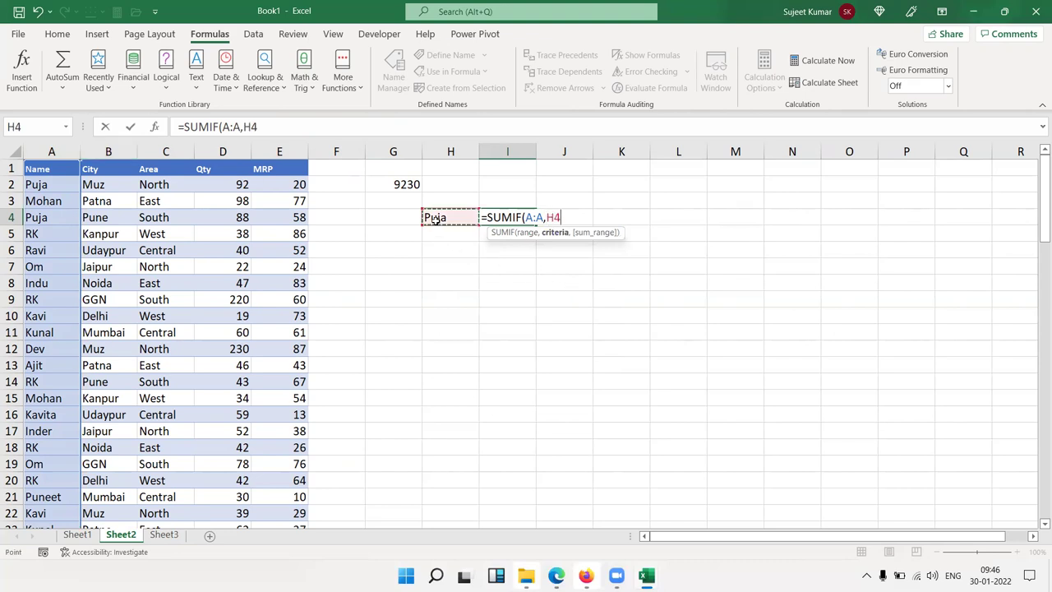
type(",")
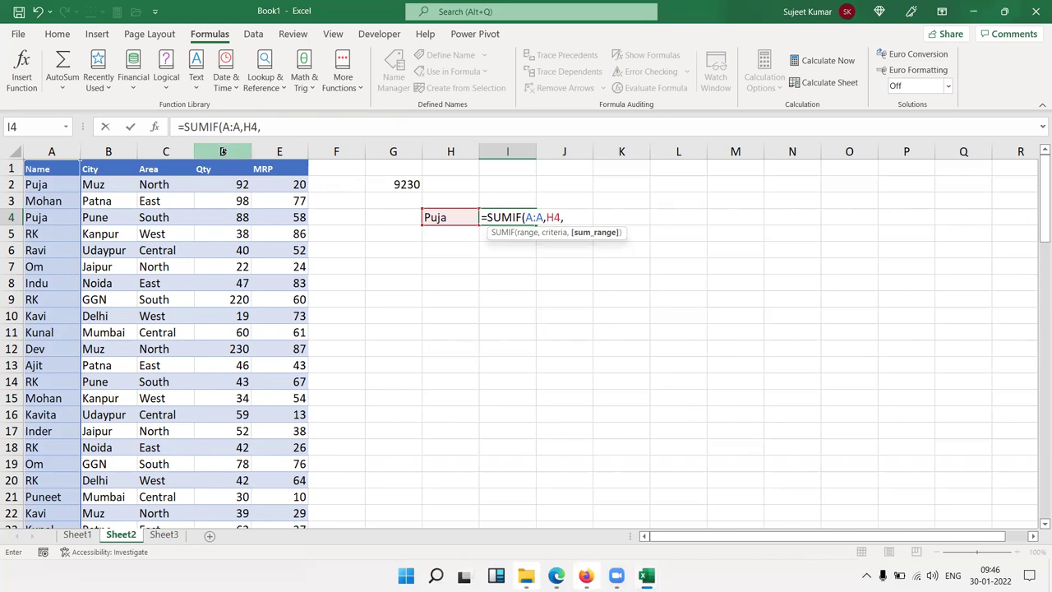
left_click(222, 152)
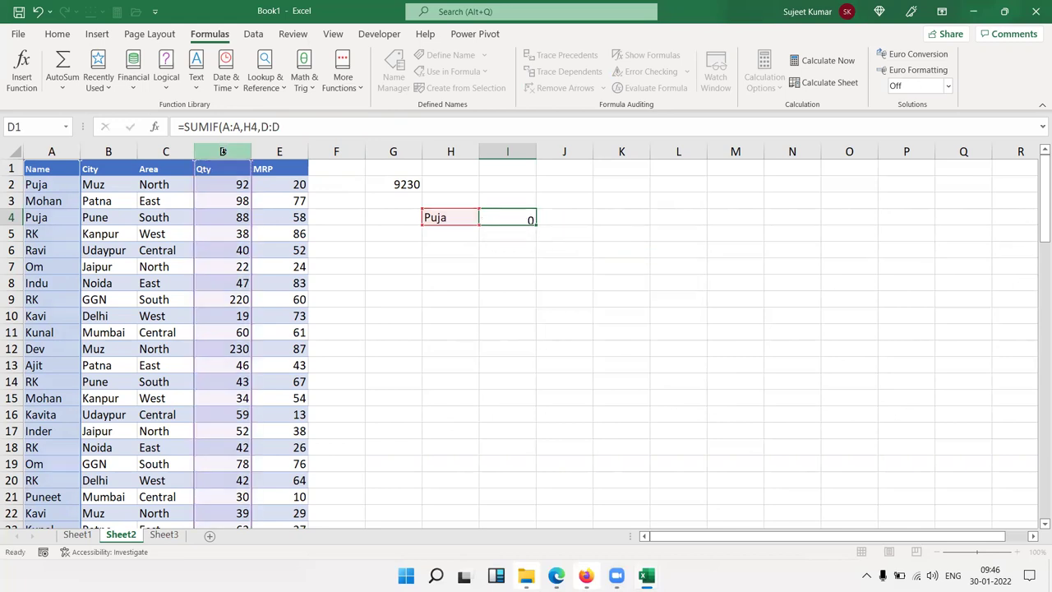
key("Return")
key("Up")
key("Right")
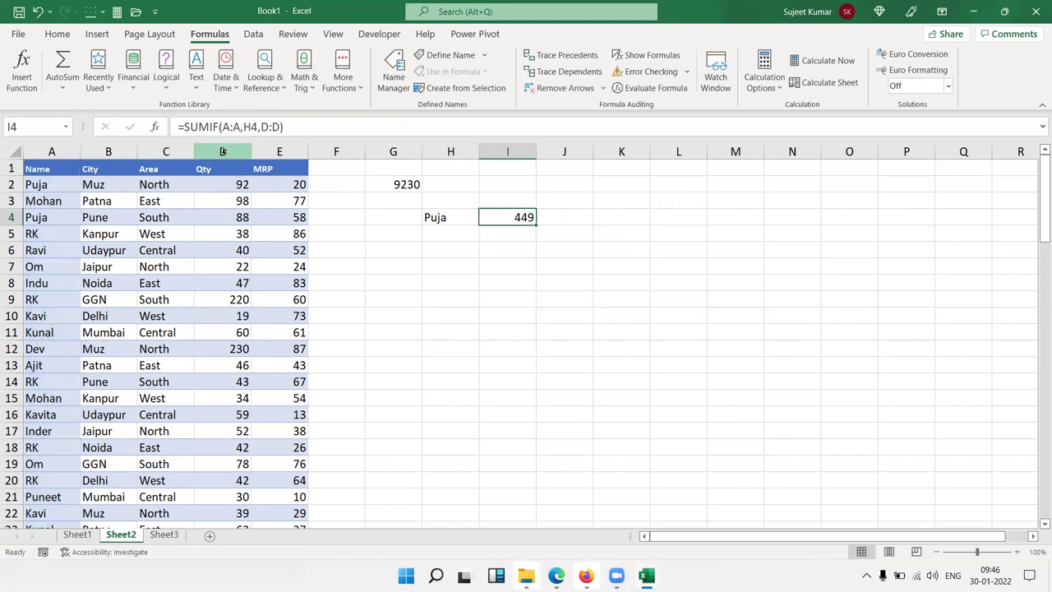
Step: Add RK as the next name in H5 and start a SUMIF formula in I5
key("Down")
key("Left")
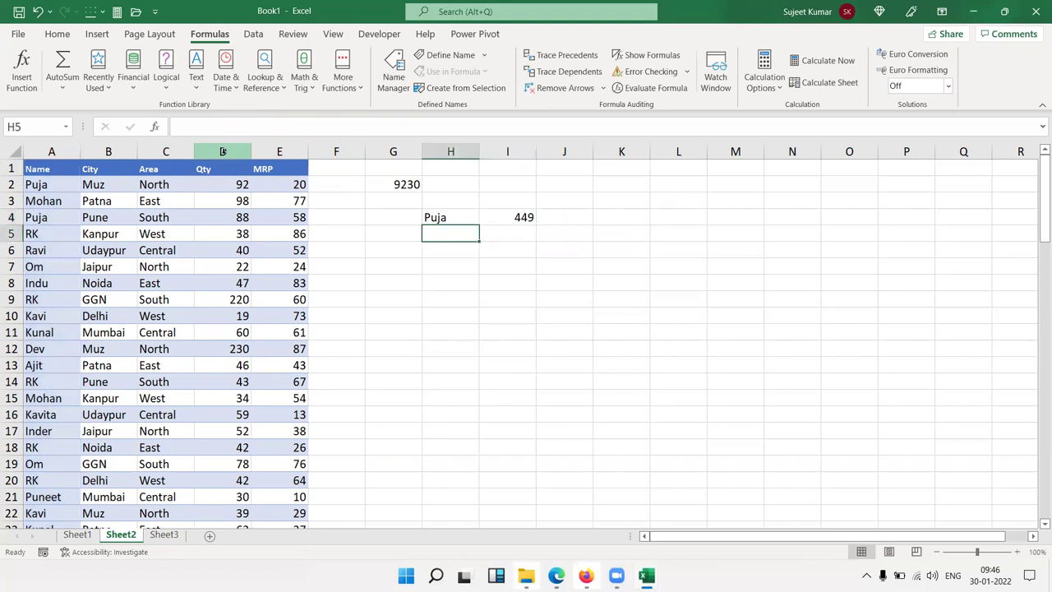
type("RK")
key("Tab")
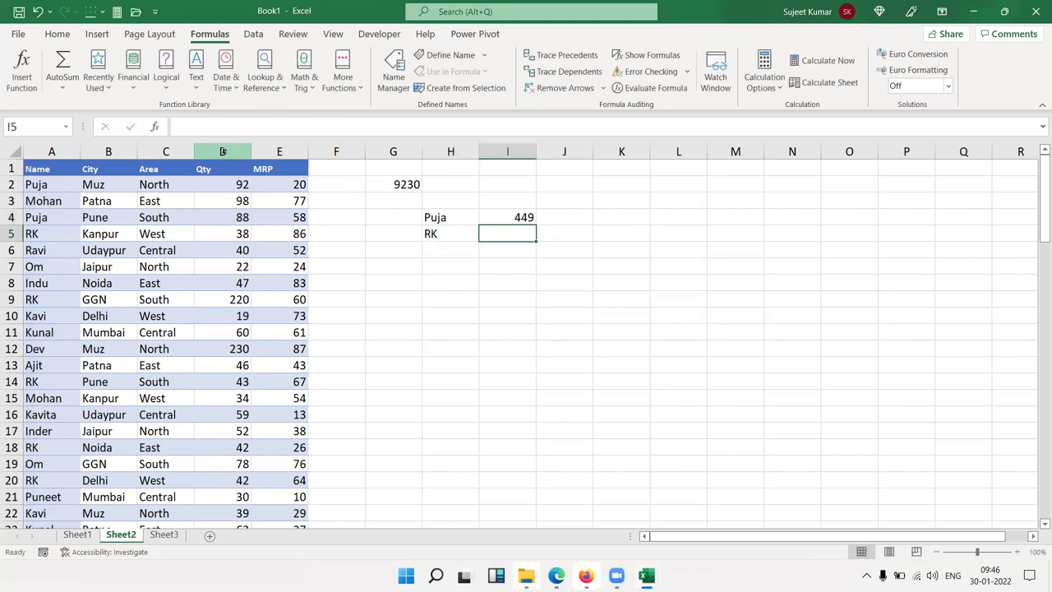
type("=")
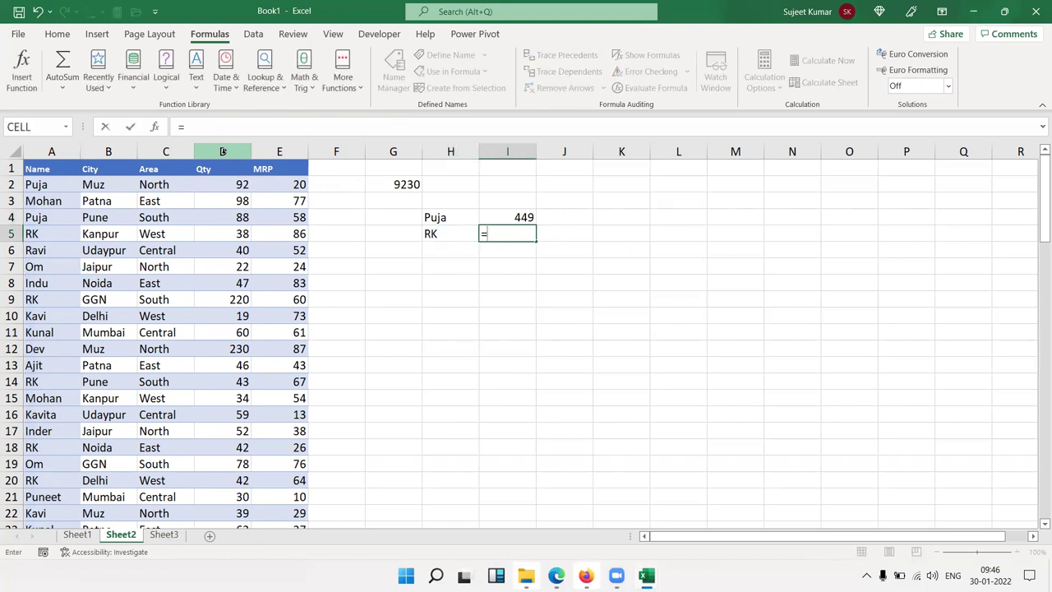
type("sumif")
key("Tab")
Step: Complete =SUMIF(A:A,H5,D:D) in I5 so RK's Qty total reads 385
key("Left")
key("Left")
key("Left")
key("Left")
key("Left")
key("Left")
key("Left")
key("Left")
key("ctrl+space")
type(",")
key("Left")
type(",")
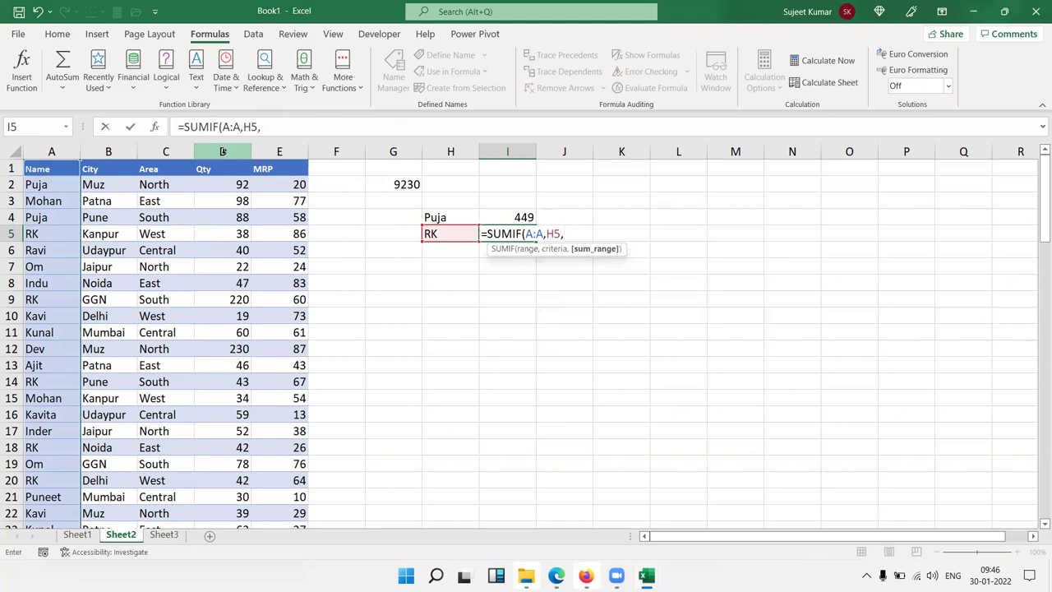
left_click(219, 143)
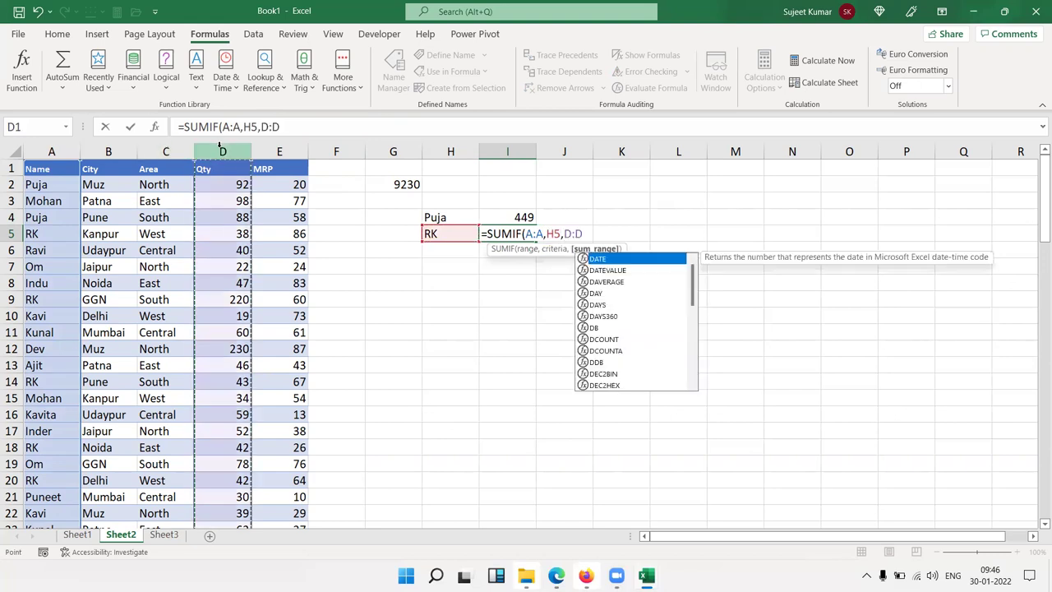
key("Return")
key("Up")
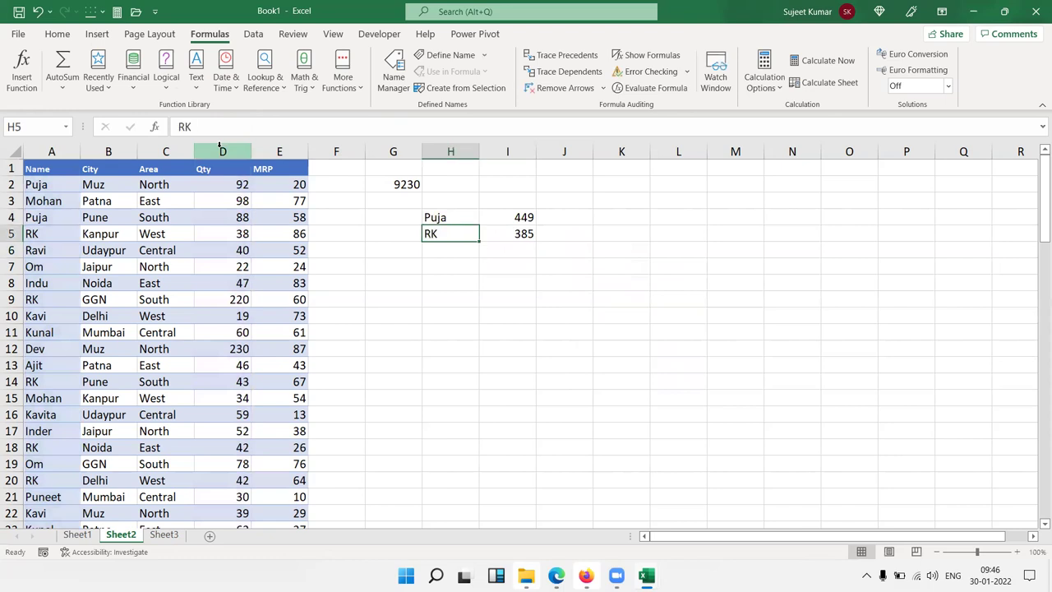
key("Right")
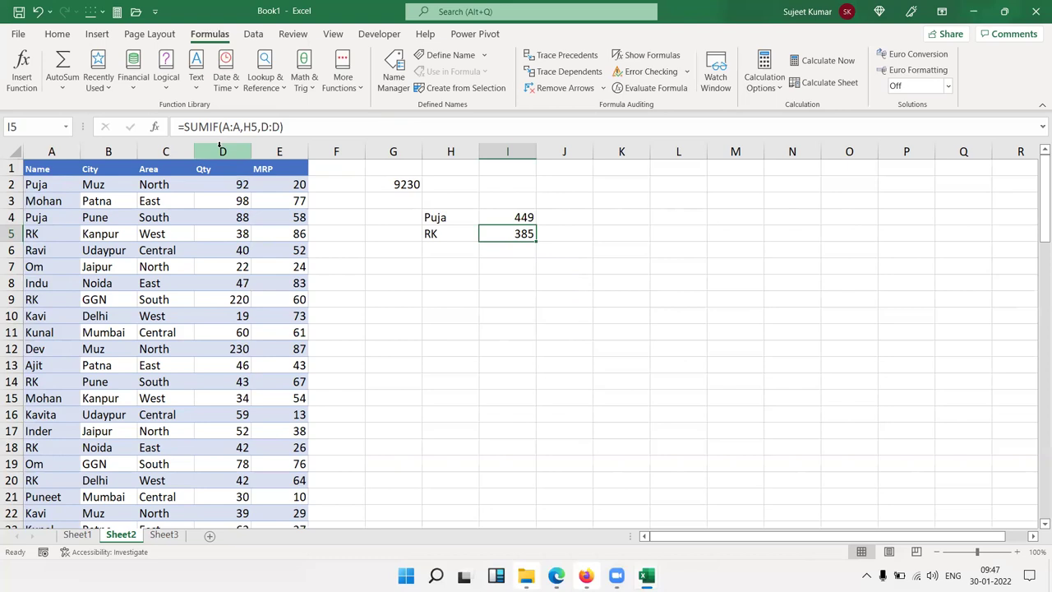
Step: Check column D's total of 9230 and enter the criterion >50 in H7
key("Left")
key("Left")
key("Left")
key("Left")
key("Left")
key("Left")
key("Right")
key("ctrl+space")
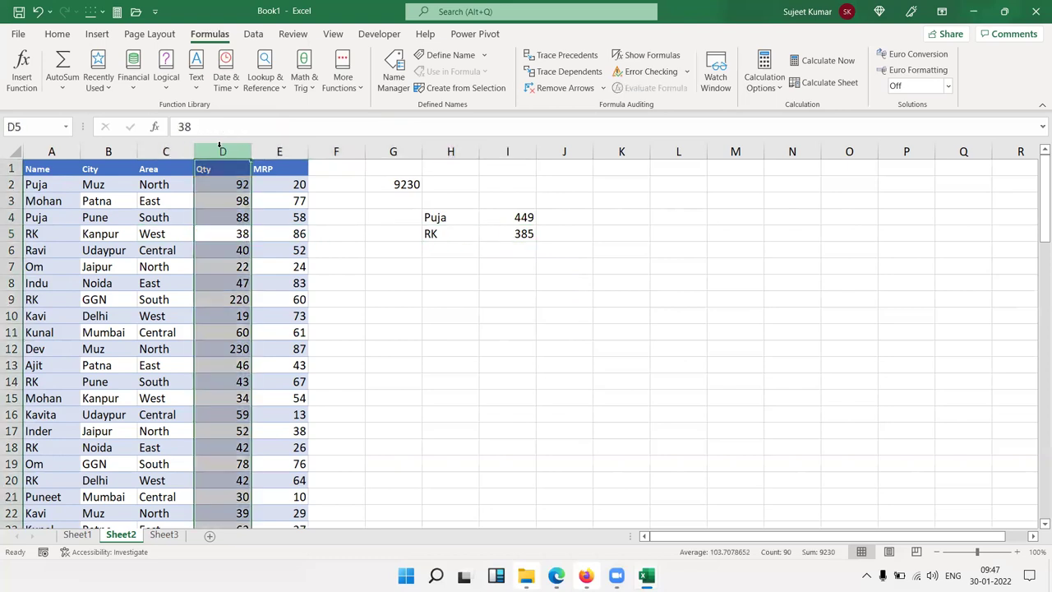
key("Right")
key("Right")
key("Right")
key("Right")
key("Down")
key("Down")
type(">50")
key("Return")
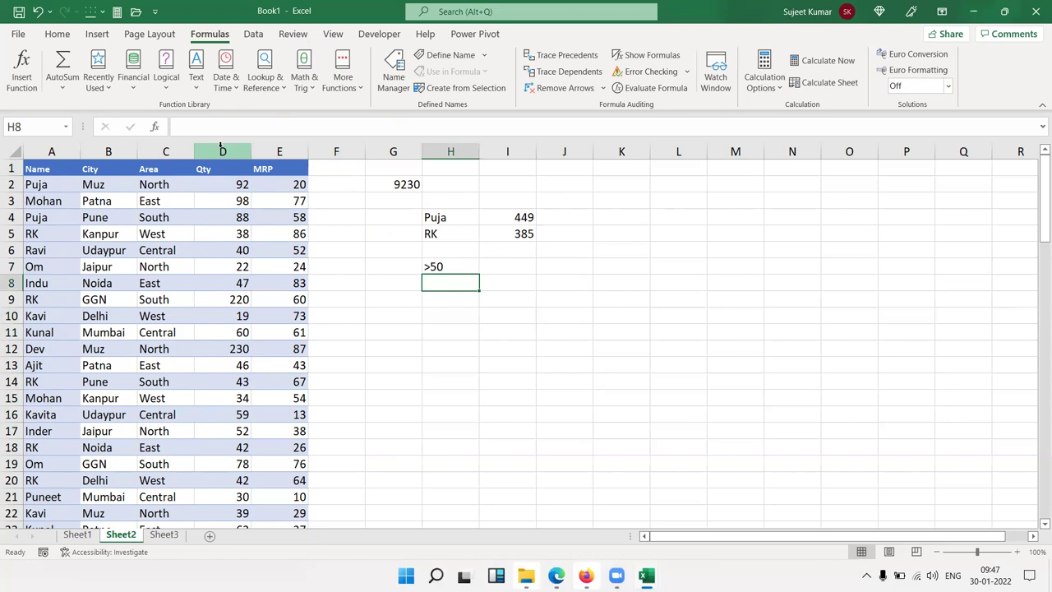
Step: Enter =SUMIF(D:D,H7) in I7 to total Qty values above 50, giving 7588
key("Right")
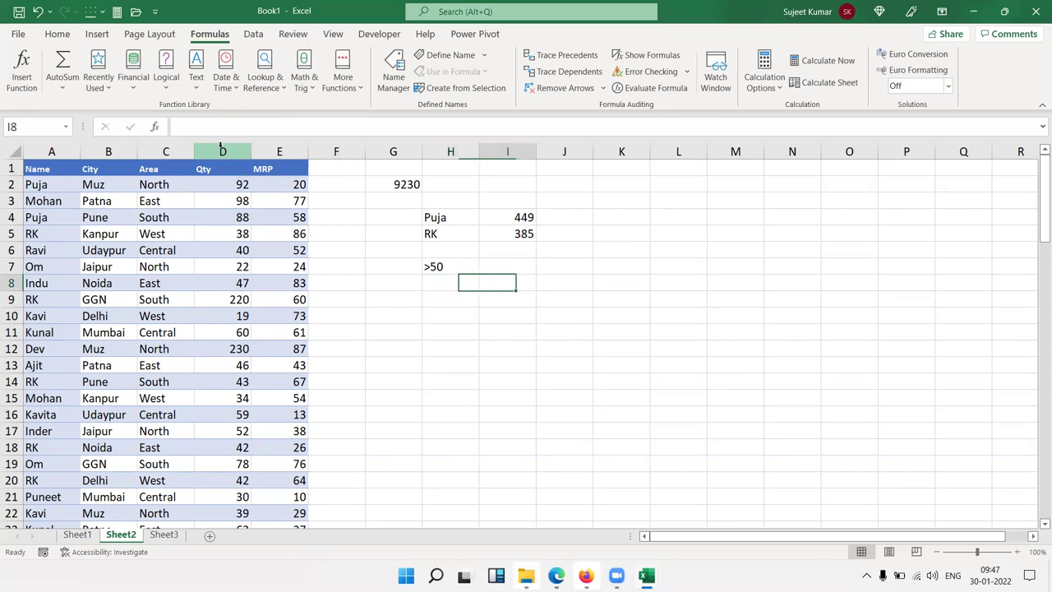
key("Up")
type("=")
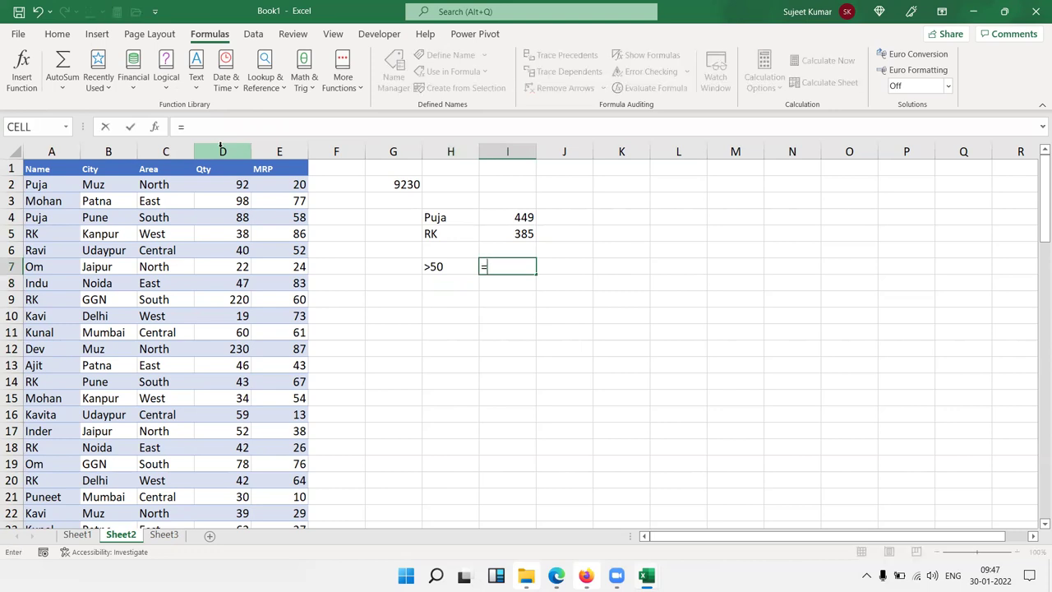
type("sum")
key("Down")
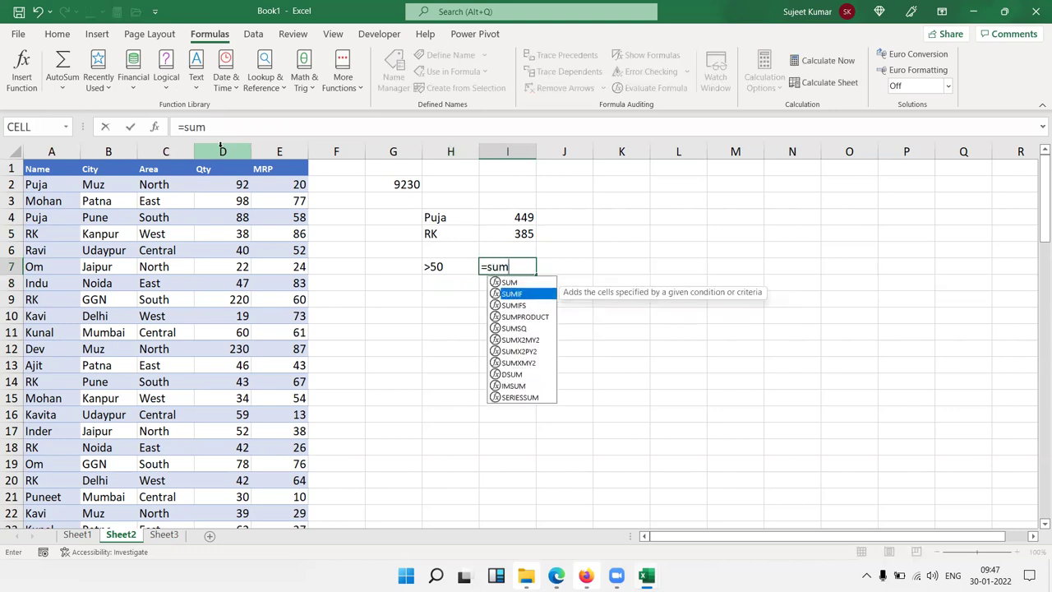
key("Tab")
key("Left")
key("Left")
key("Left")
key("Left")
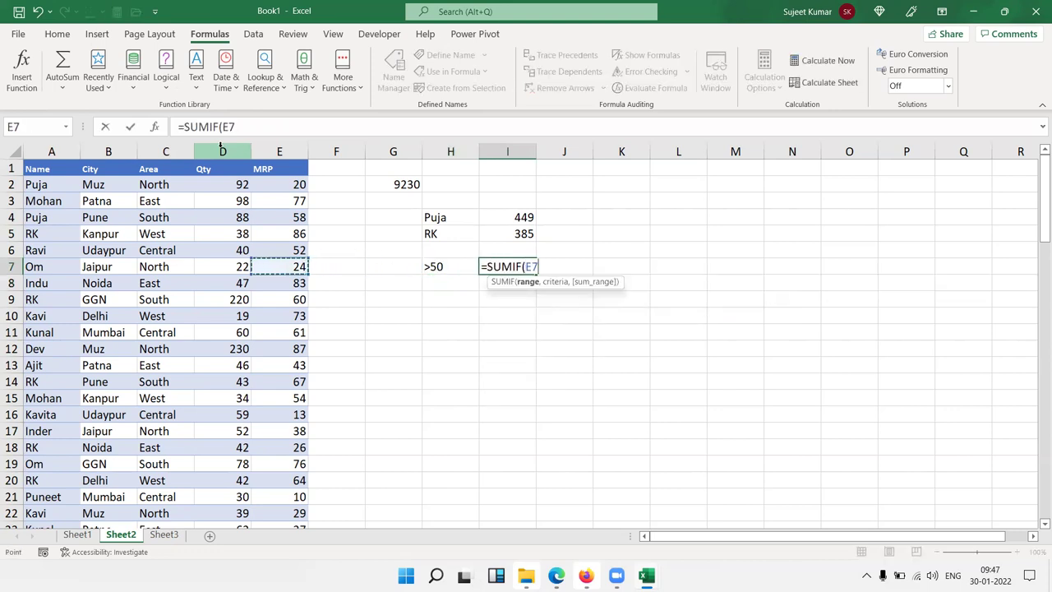
key("Left")
key("ctrl+space")
type(",")
key("Left")
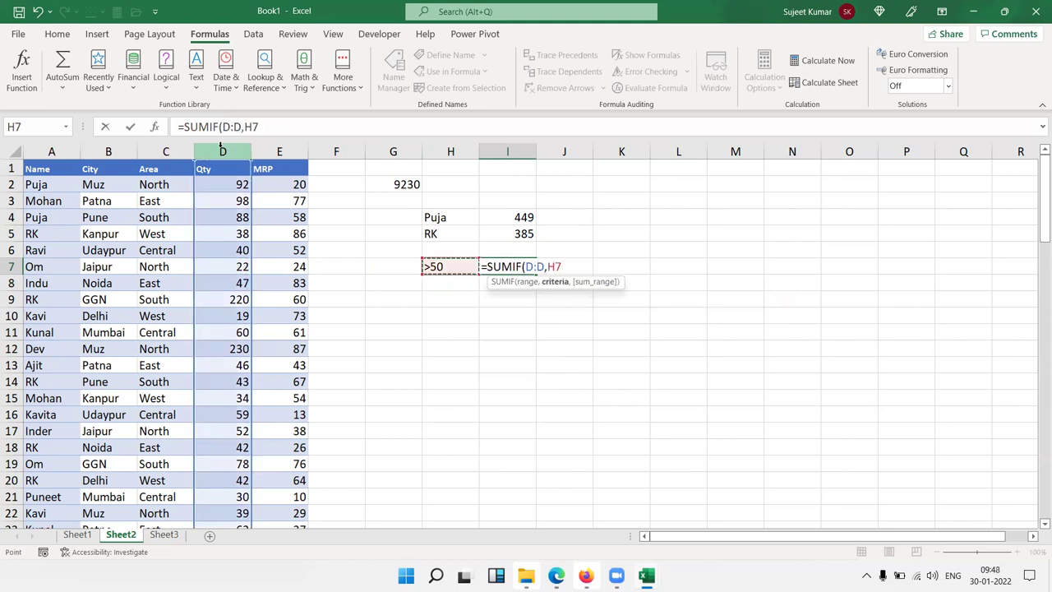
key("Return")
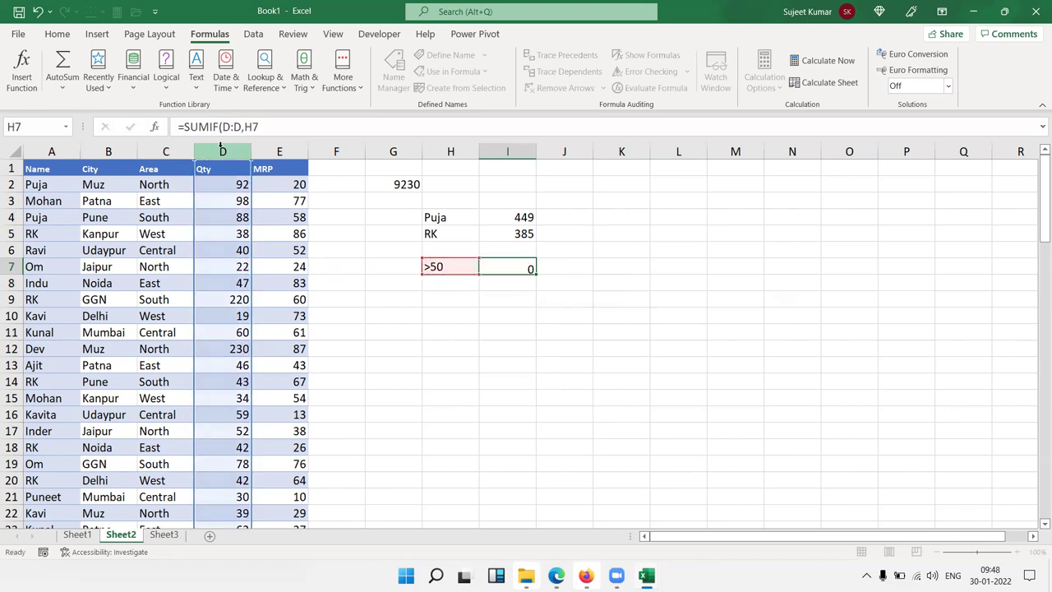
key("Up")
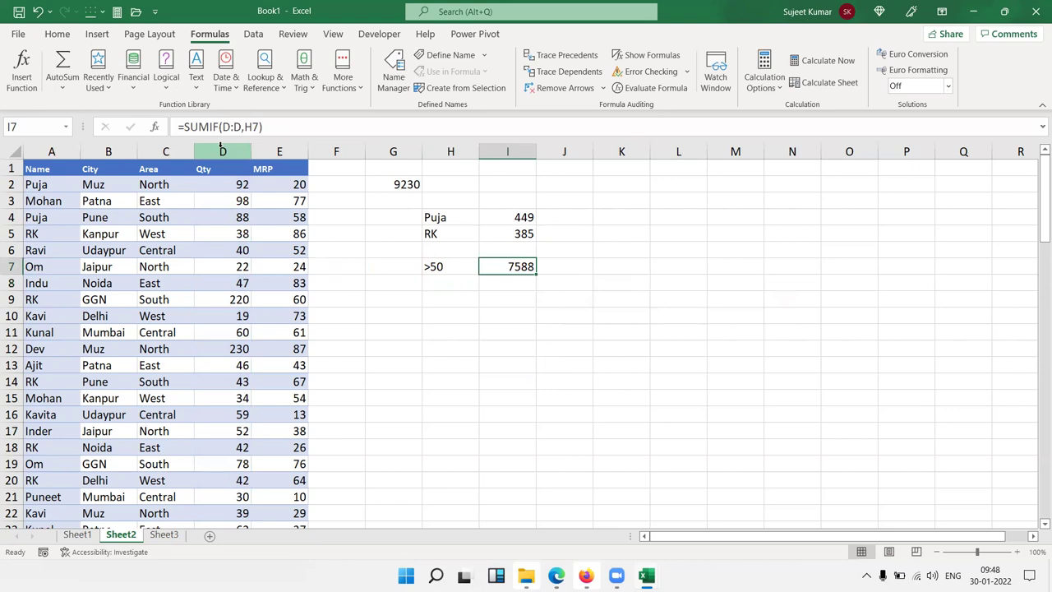
Step: Compare the RK formula in I5 with I7's references
key("Up")
key("Up")
key("F2")
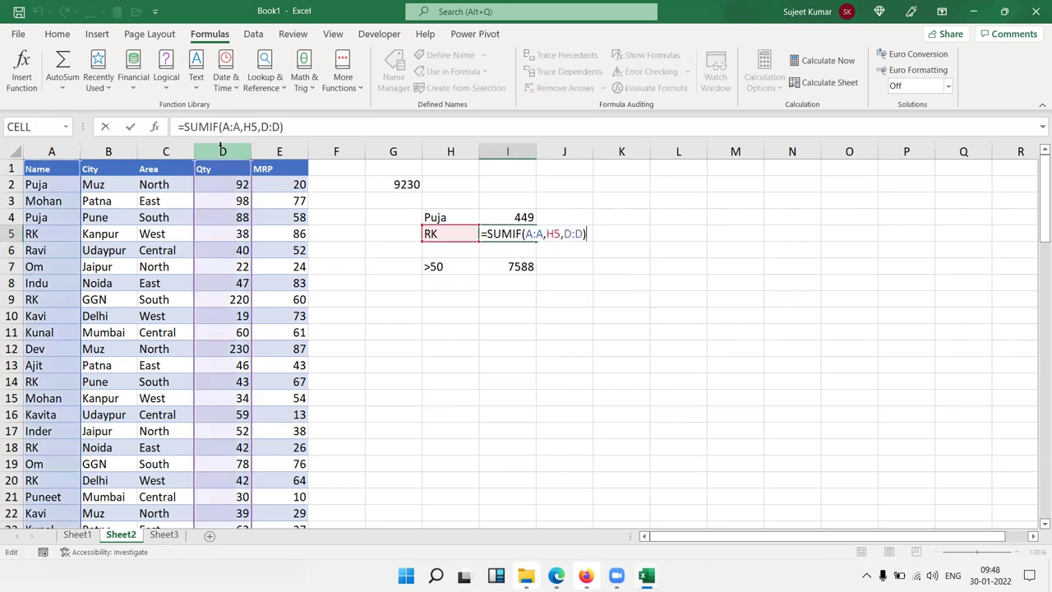
key("Escape")
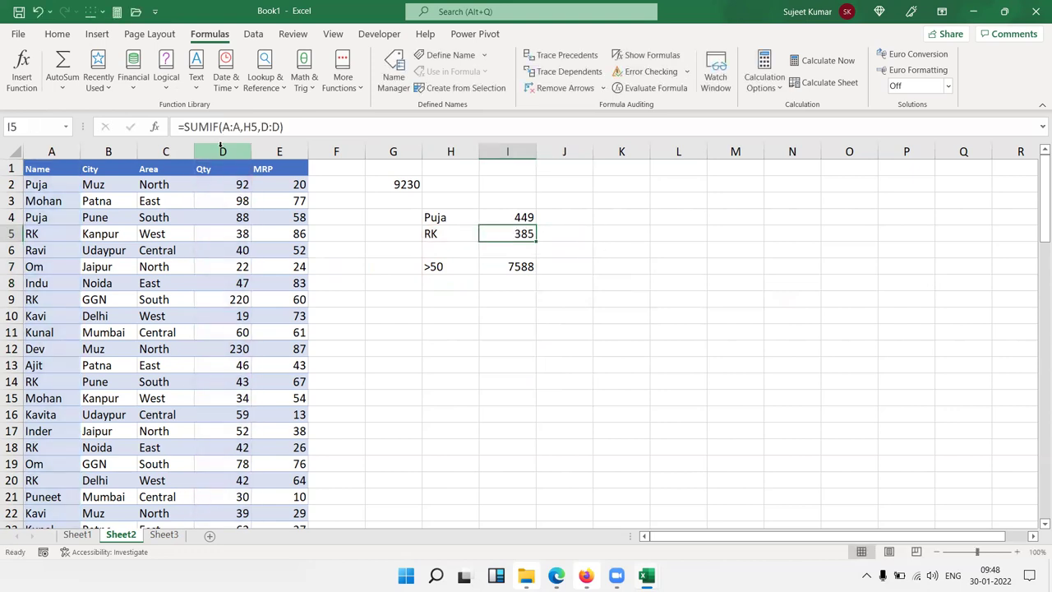
key("Down")
key("Down")
key("F2")
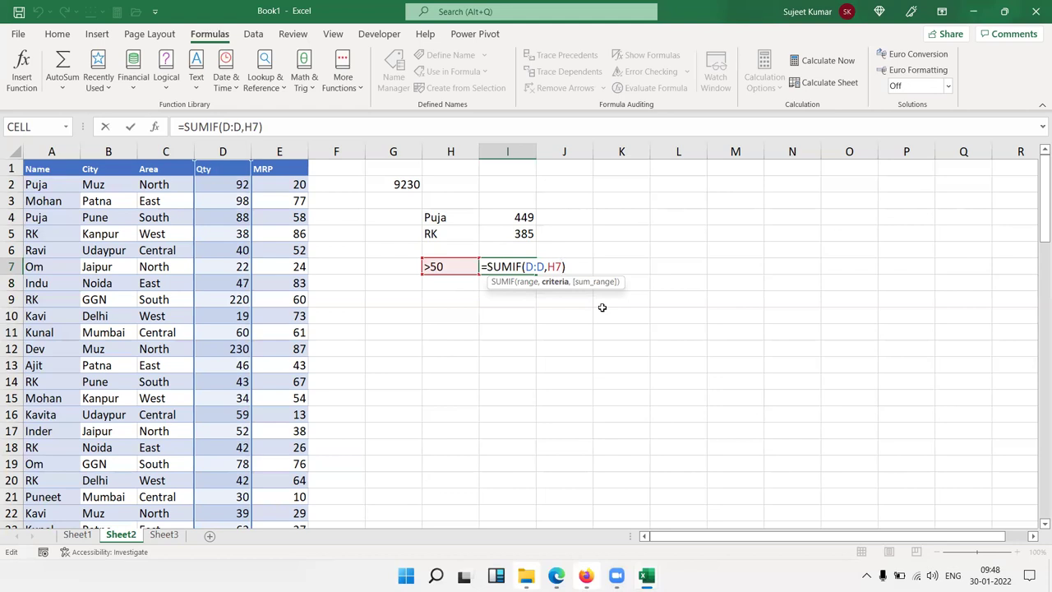
Step: Enter the threshold values 65, 36 and 85 in H8:H10
key("Return")
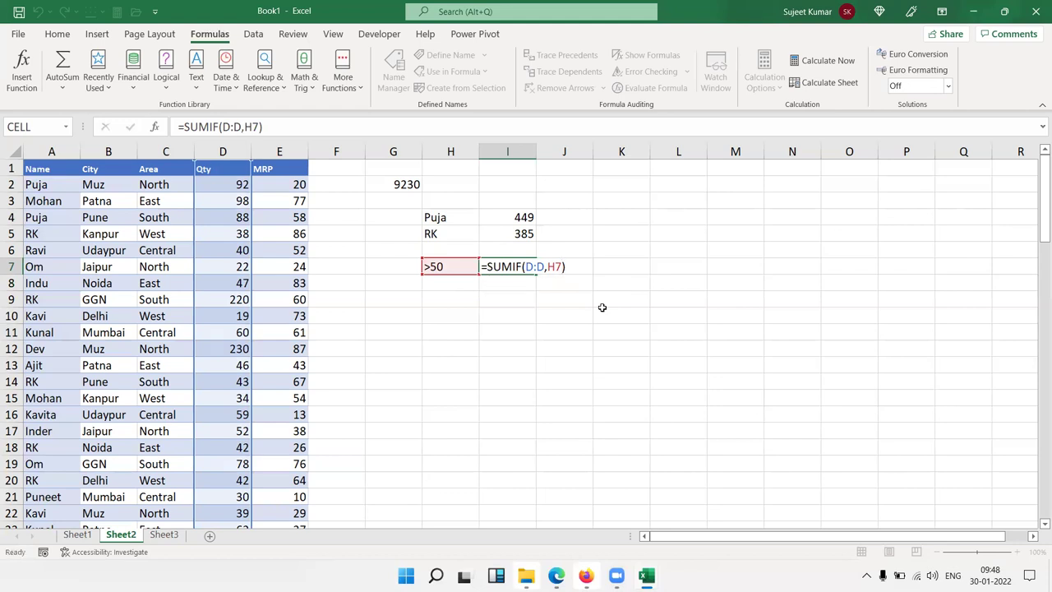
key("Left")
type("65")
key("Return")
type("36")
key("Return")
type("85")
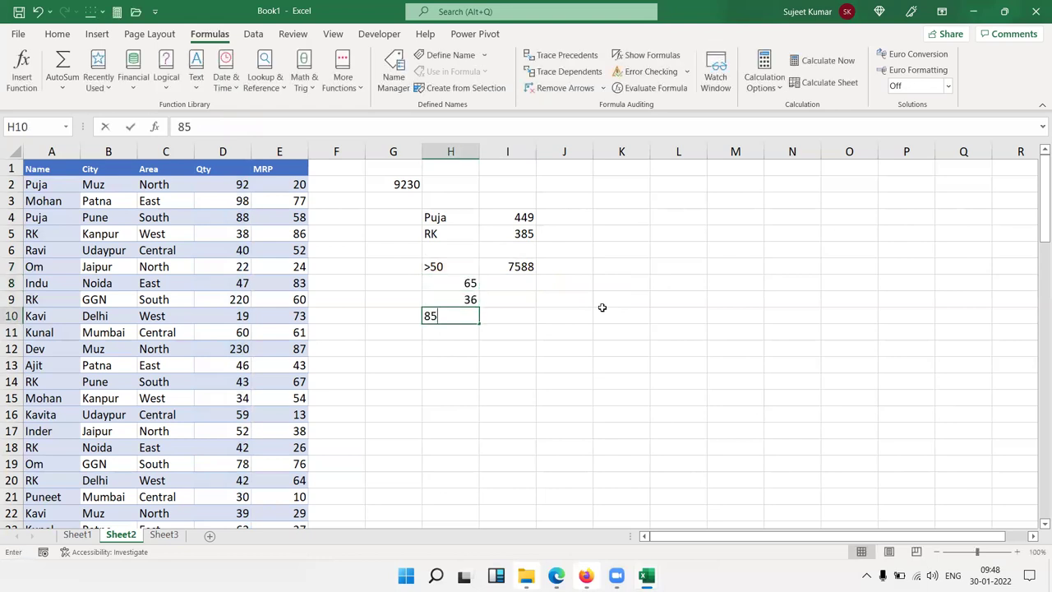
key("Return")
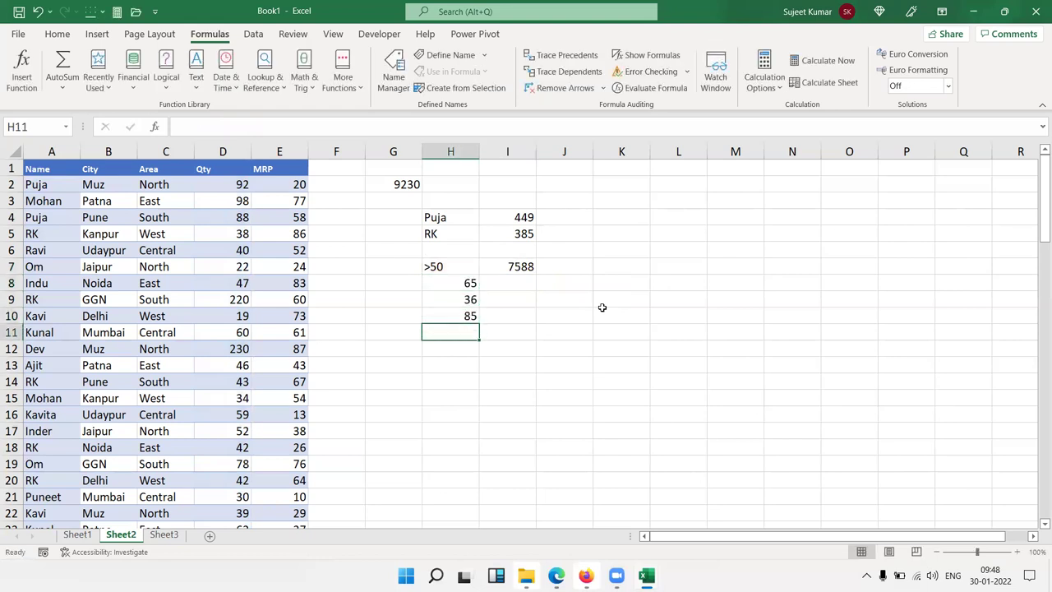
key("Up")
key("Up")
key("Up")
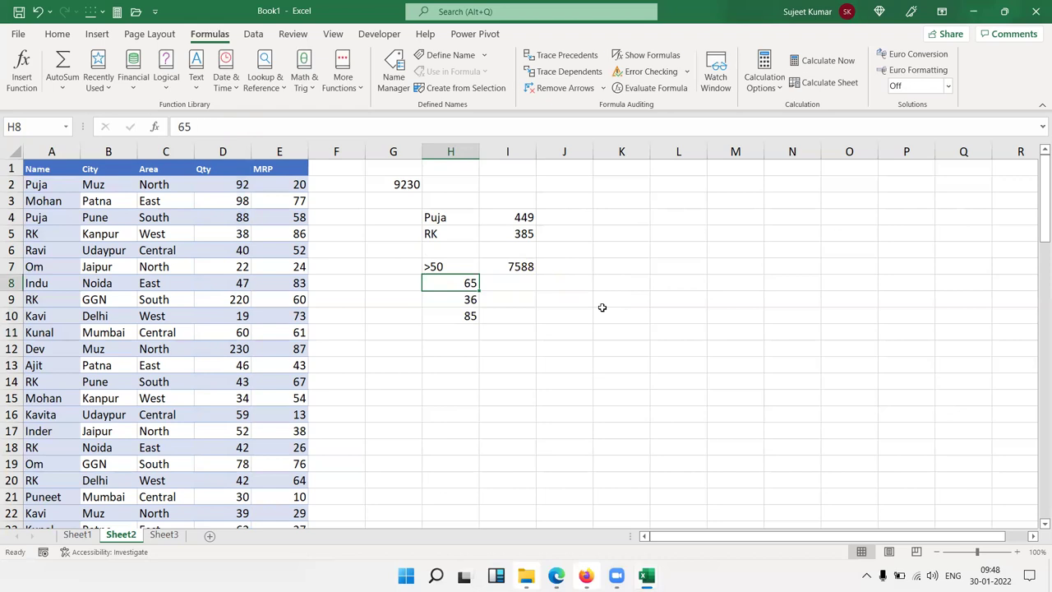
Step: In I8, total Qty at or above 65 with =SUMIF(D:D,">="&H8)
key("Right")
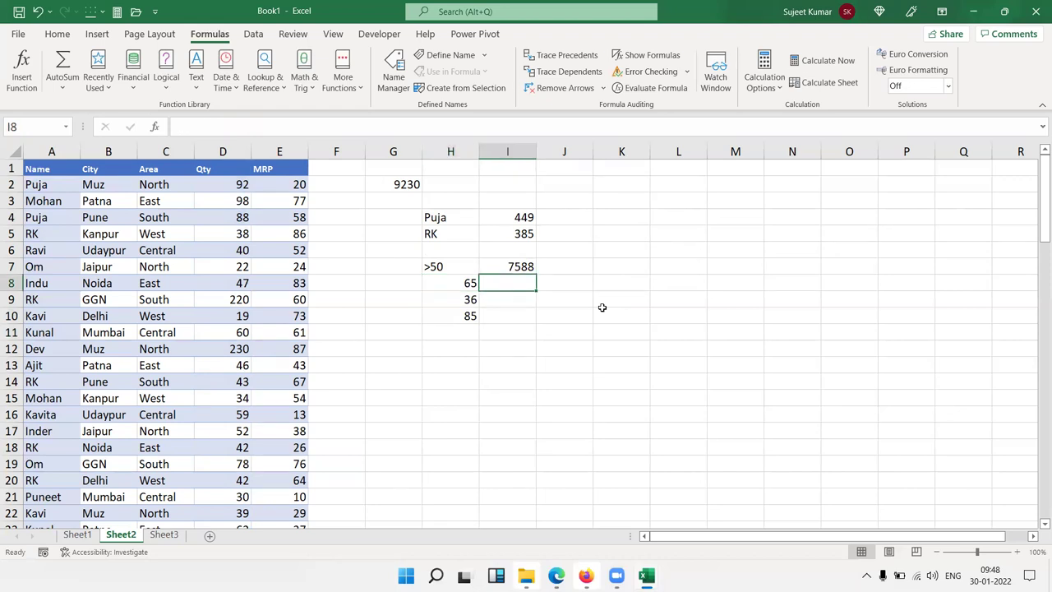
type("=sum")
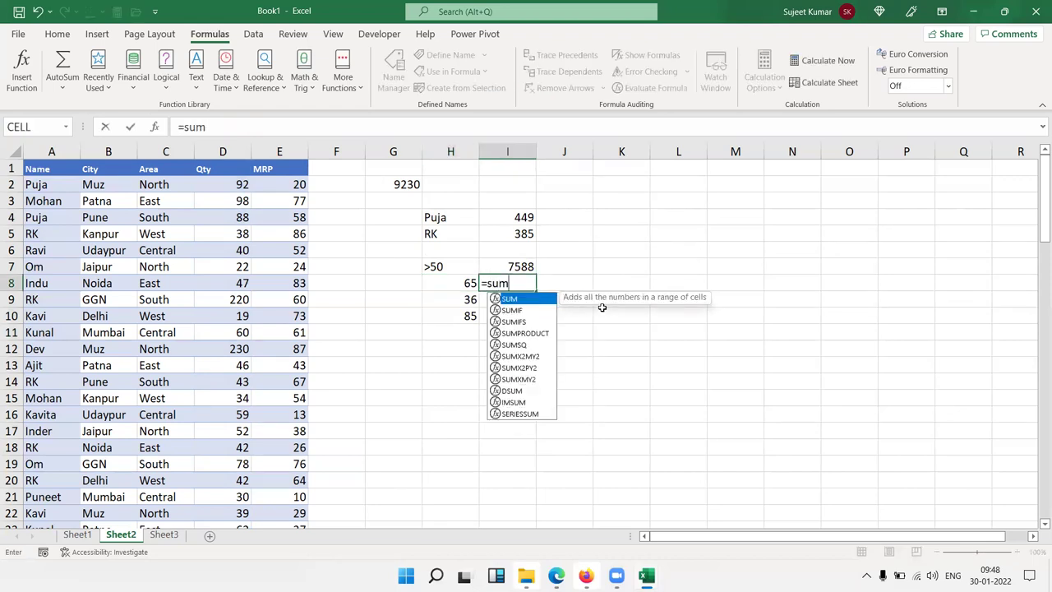
key("Down")
key("Down")
key("Up")
key("Tab")
key("Left")
key("Left")
key("Left")
key("Left")
key("Left")
key("ctrl+space")
type(",")
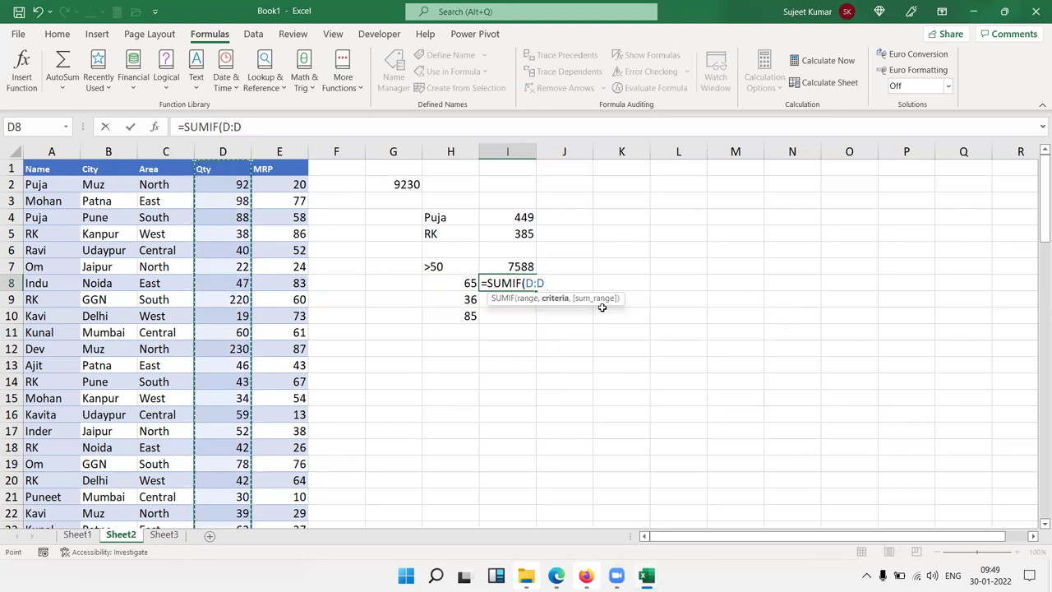
type("\">=\"&")
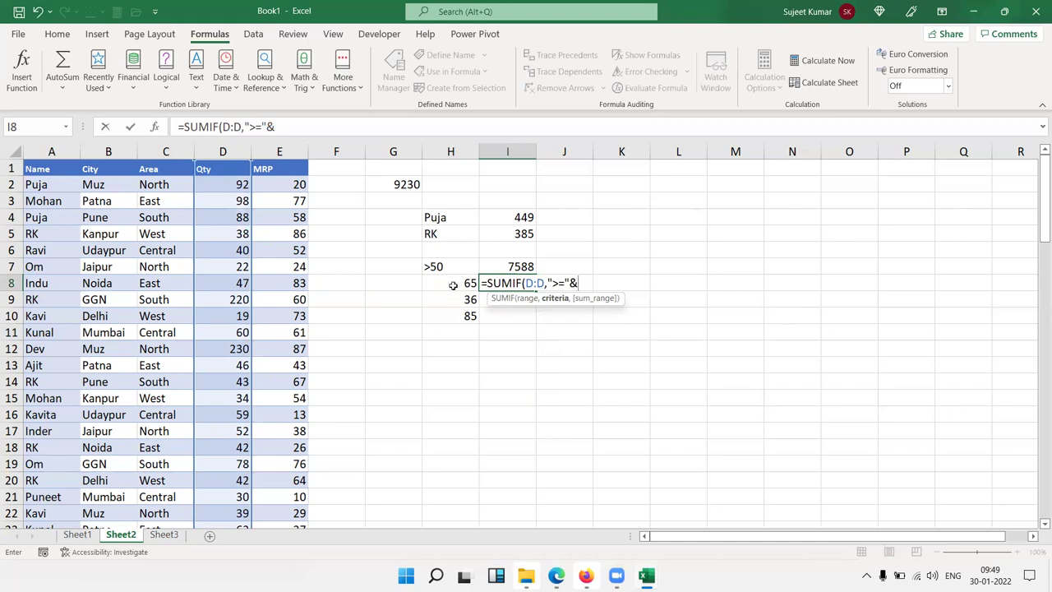
left_click(453, 285)
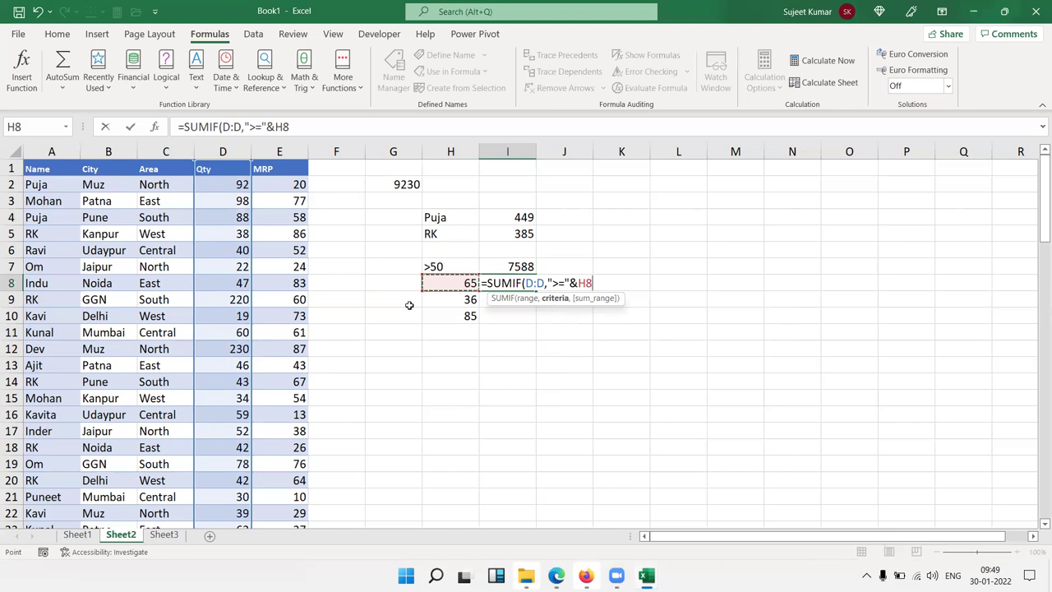
type(")")
key("Return")
Step: Fill the SUMIF down to I10, giving 6863, 8573 and 5957
key("Up")
key("shift+Down")
key("shift+Down")
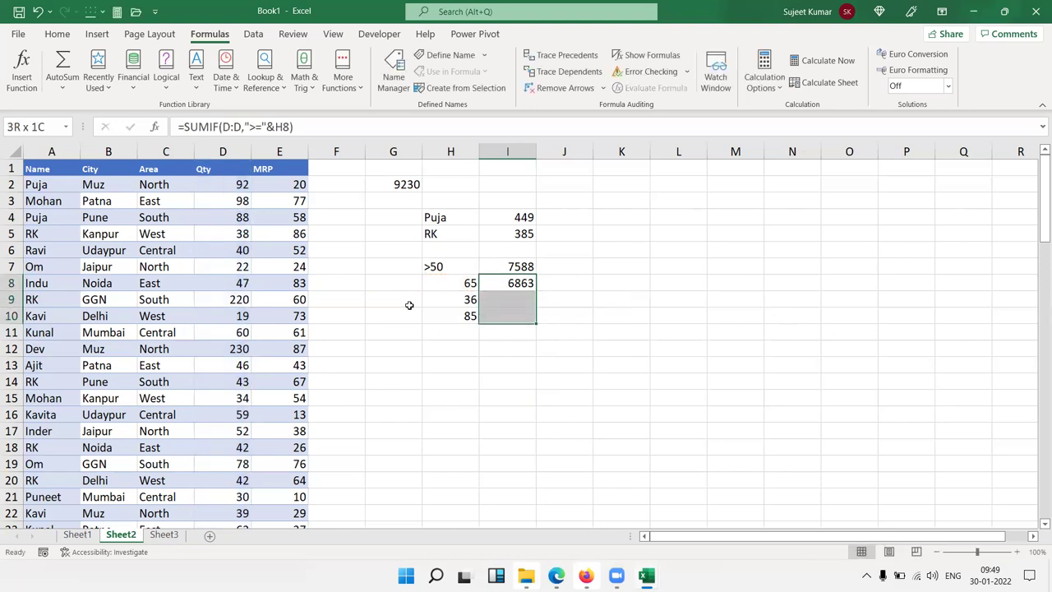
key("ctrl+d")
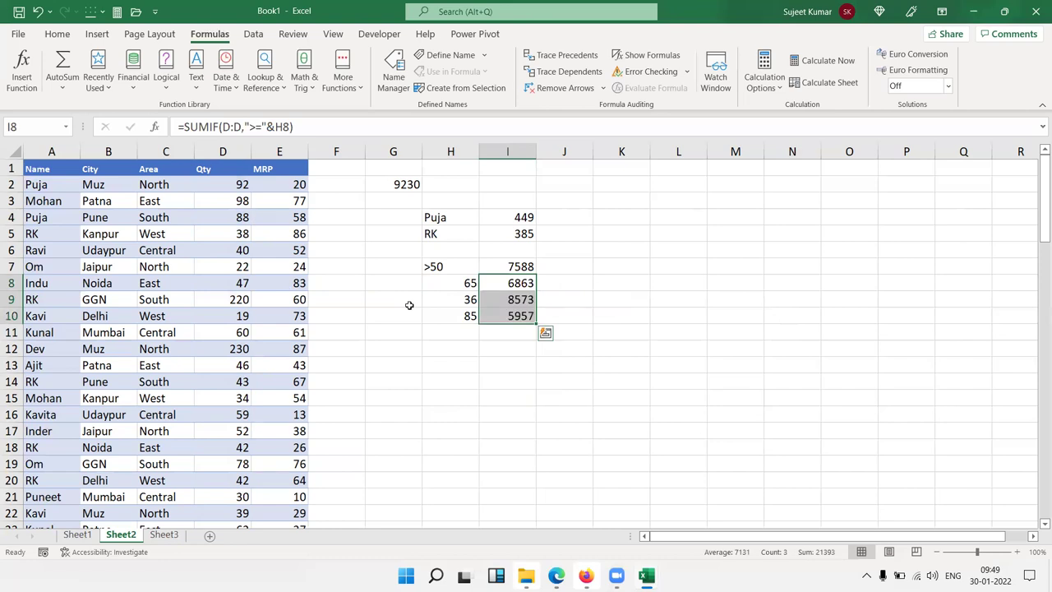
key("ctrl+Down")
key("Down")
key("Left")
Step: List the operators <, >, <=, >= and <> in H11:H15
type("<")
key("Return")
type(">")
key("Return")
type("<=")
key("Return")
type(">=")
key("Return")
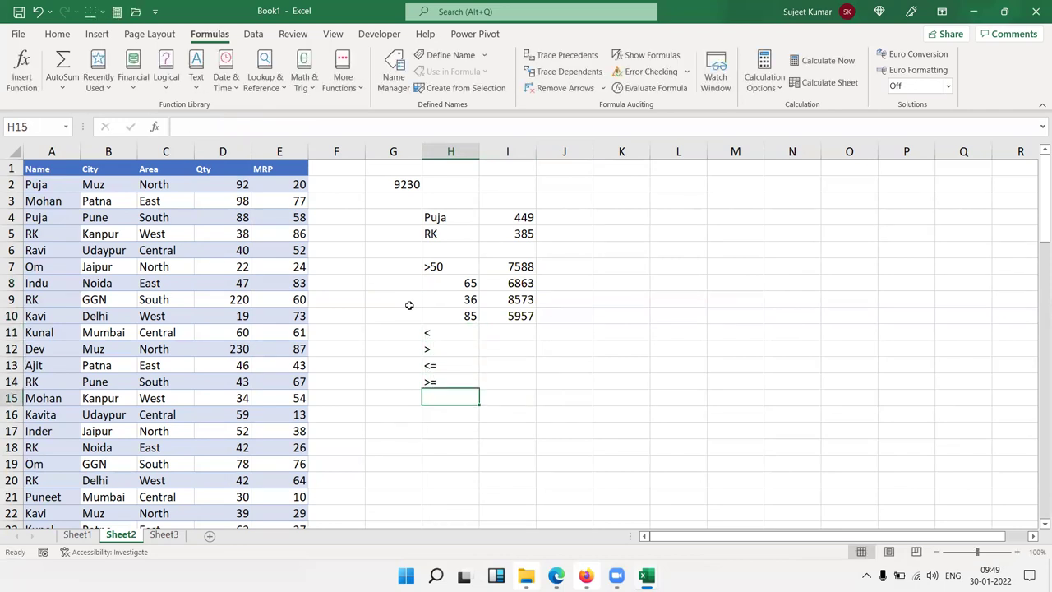
type("<>")
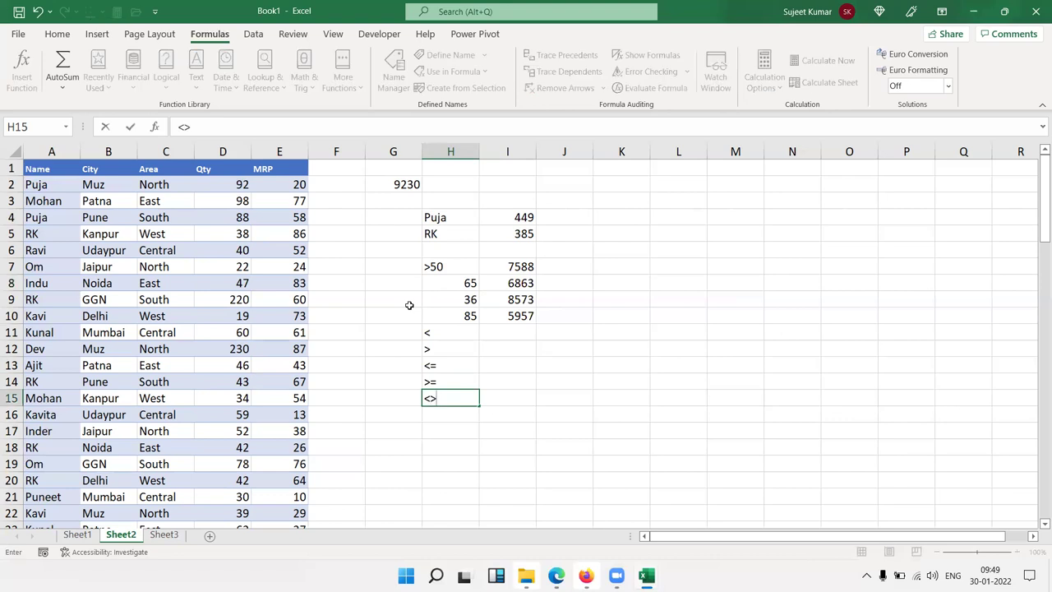
key("Return")
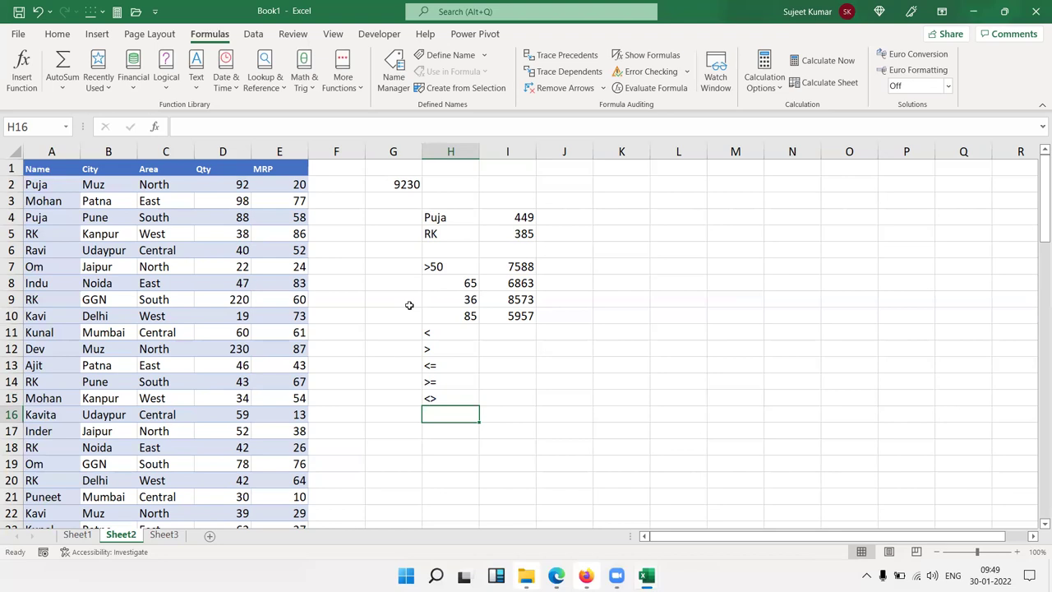
Step: Replace the RK names in A9 and A14 with longer full names
key("Left")
key("Left")
key("Home")
key("Up")
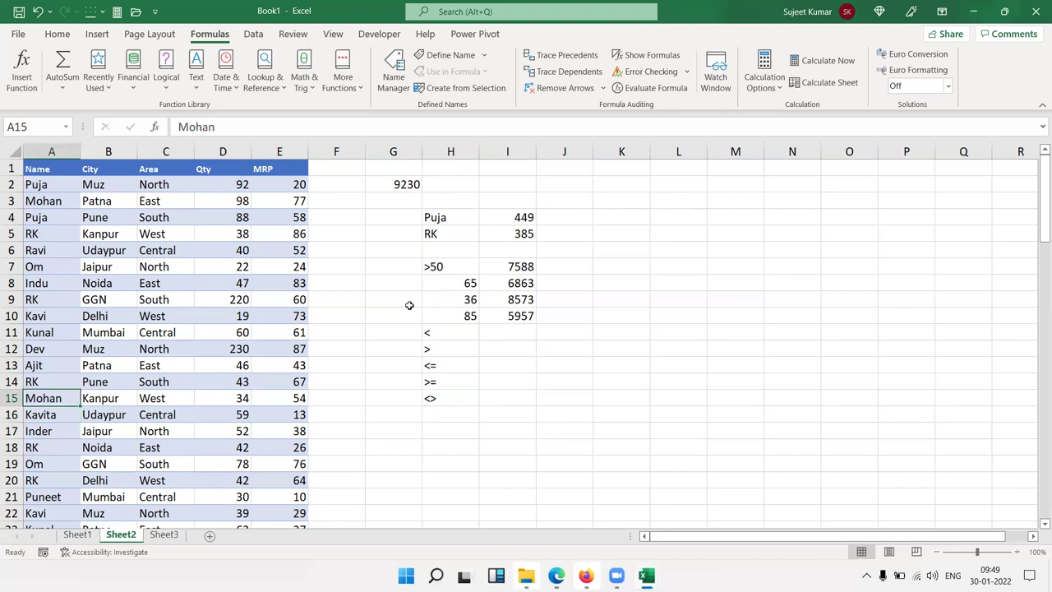
key("ctrl+Up")
key("Down")
key("Down")
key("Down")
key("Down")
key("Down")
key("Down")
type("Kumri Puja")
key("Return")
key("Down")
key("Down")
key("Down")
key("Down")
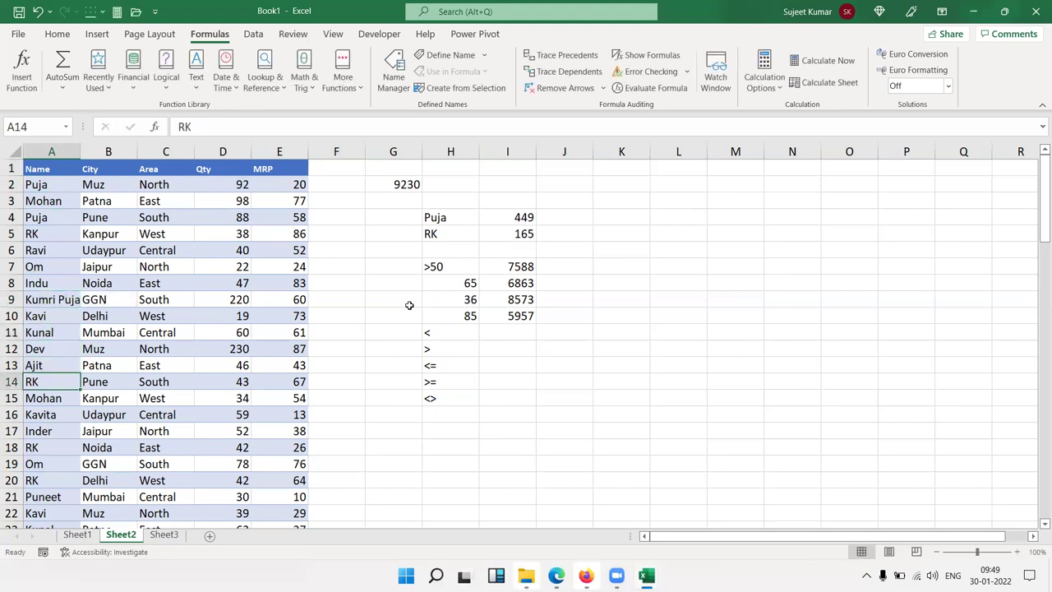
type("Pujas")
key("BackSpace")
type("Singh")
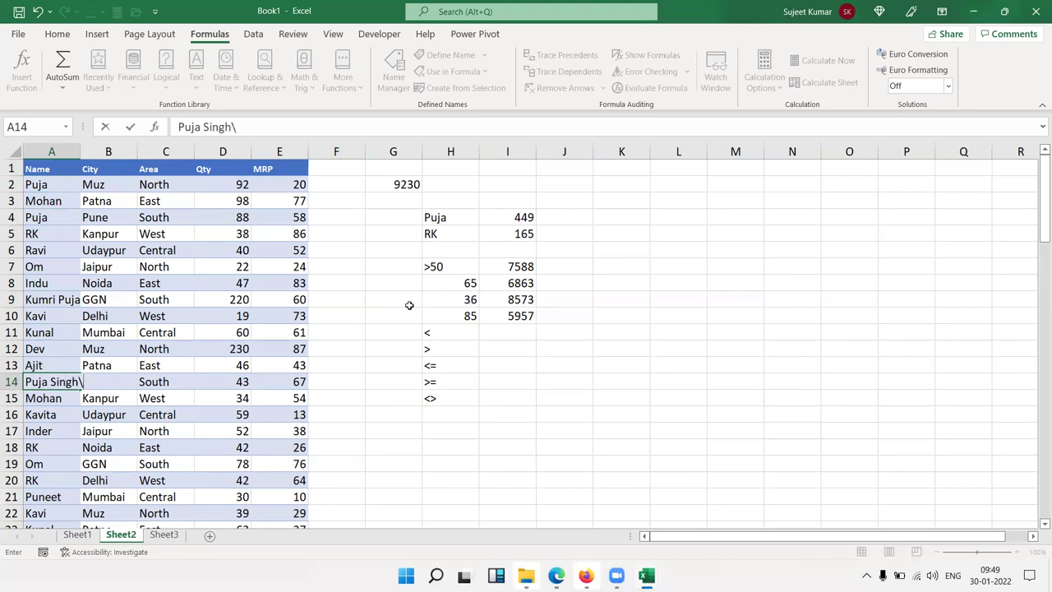
key("Return")
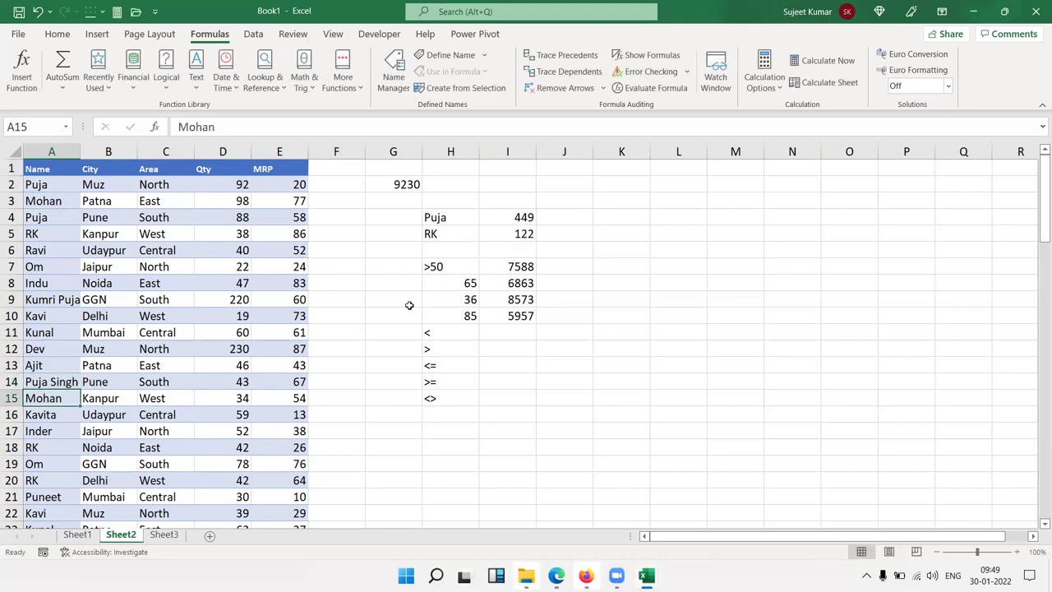
Step: Review the I4 SUMIF formula and the two renamed entries
left_click(518, 222)
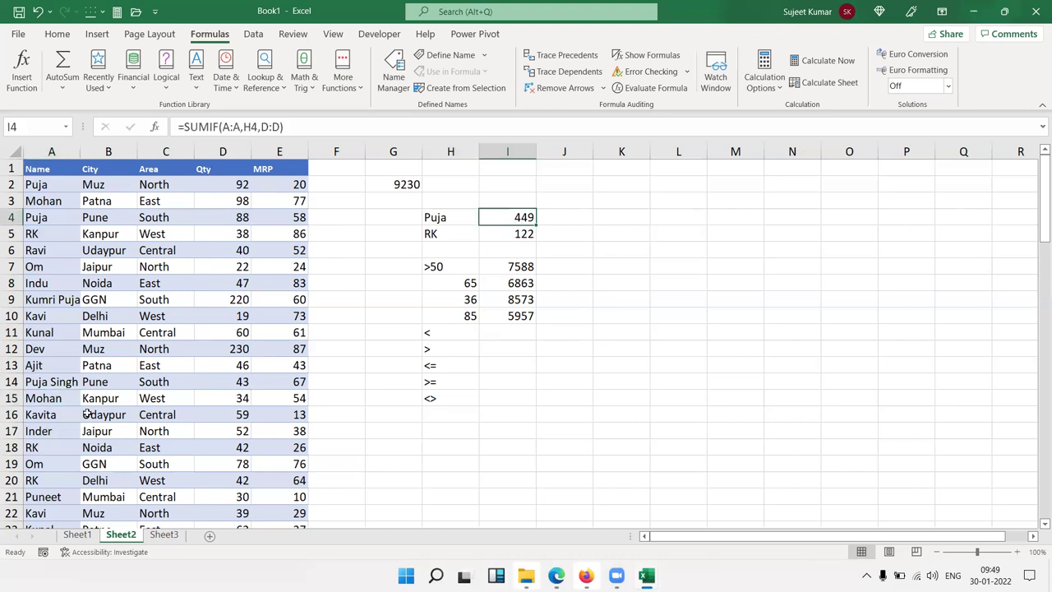
left_click(62, 300)
left_click(59, 383)
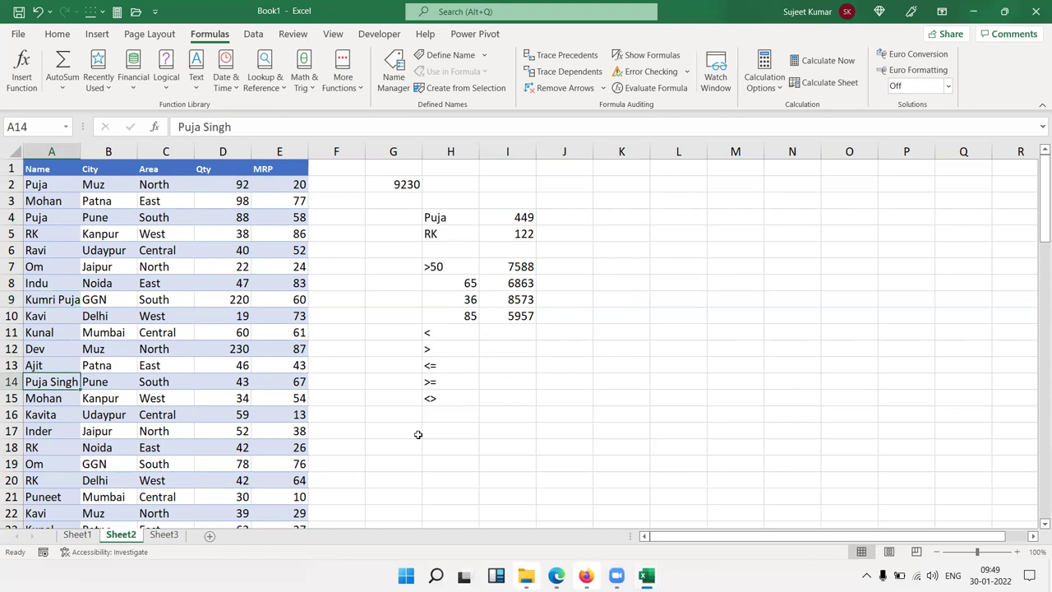
left_click(458, 429)
Step: Enter the wildcard criterion *Puja* in H16
left_click(445, 417)
type("*Puja")
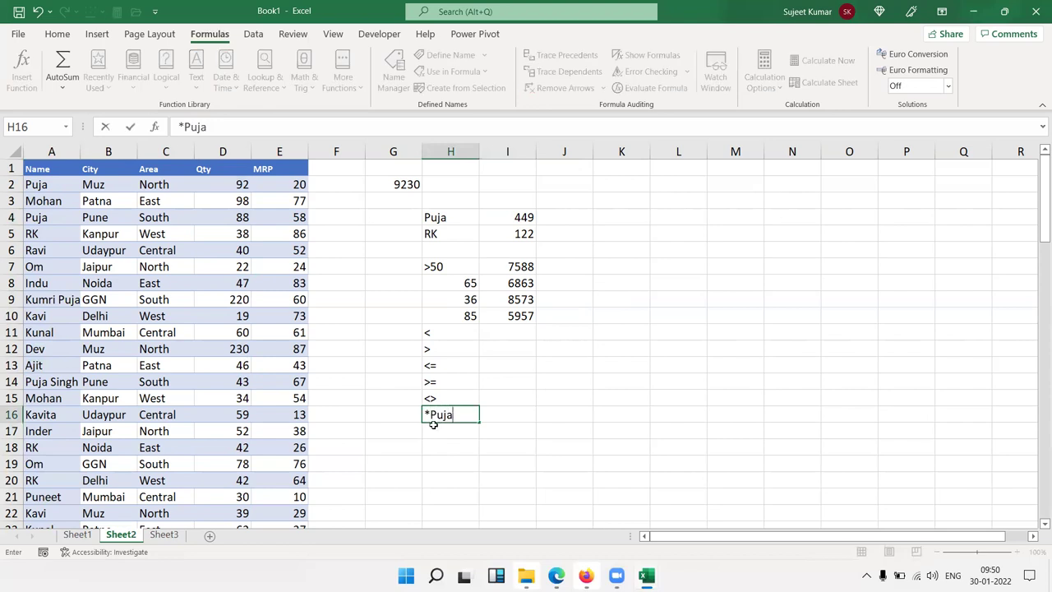
type("*")
key("Return")
Step: In I16, sum Qty for names matching H16 with =SUMIF(A:A,H16,D:D), giving 712
key("Up")
key("Right")
type("=")
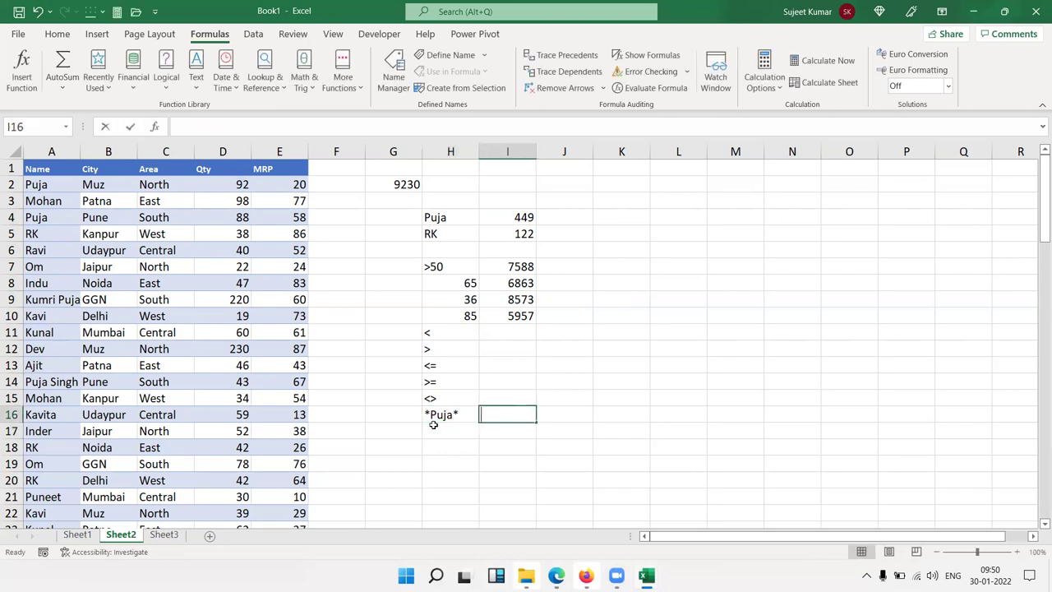
type("vl")
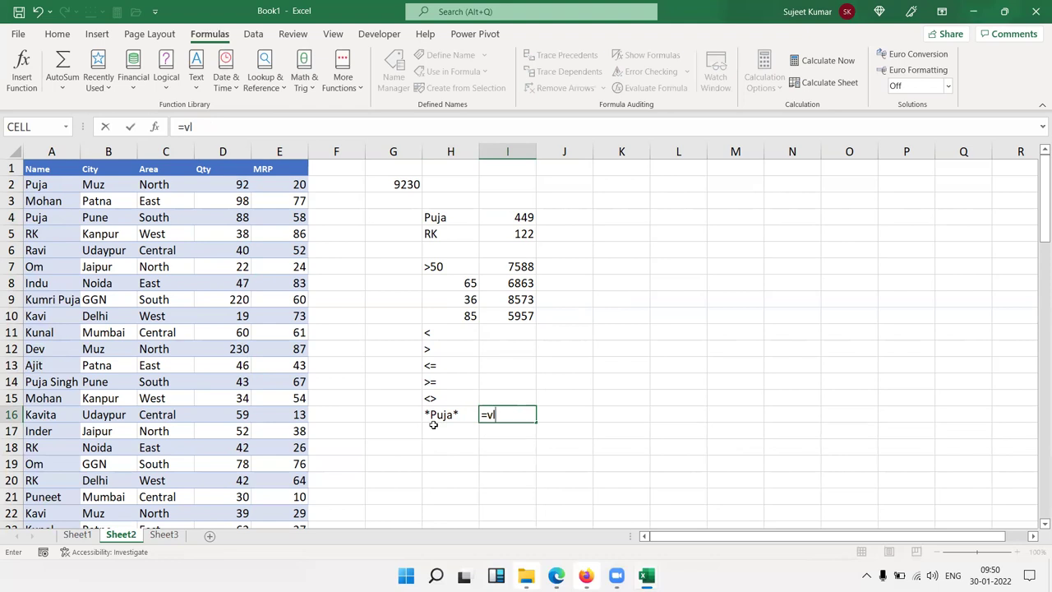
key("BackSpace")
key("BackSpace")
key("BackSpace")
type("=su")
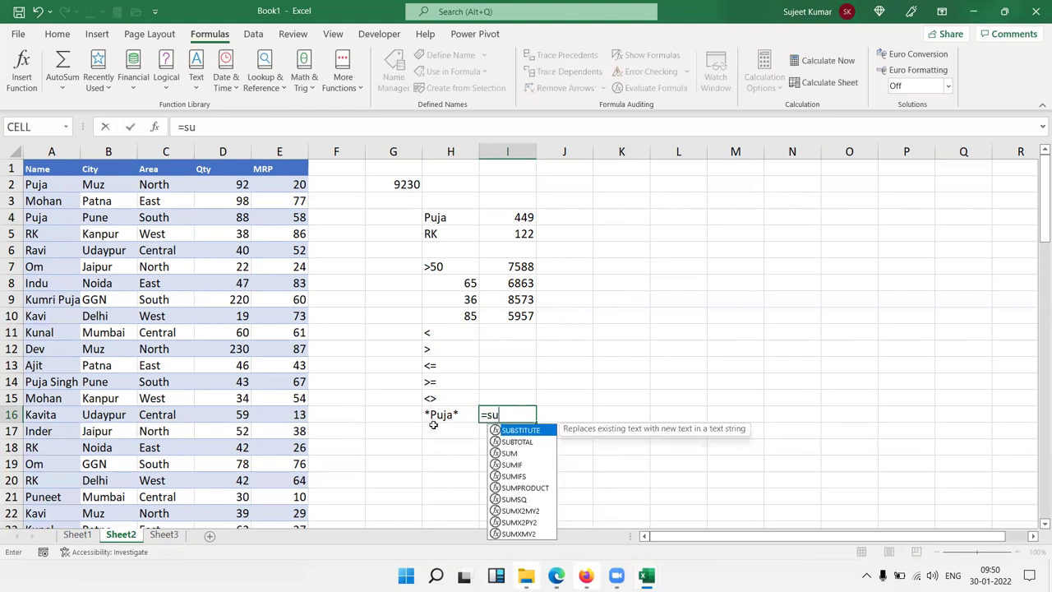
type("mi")
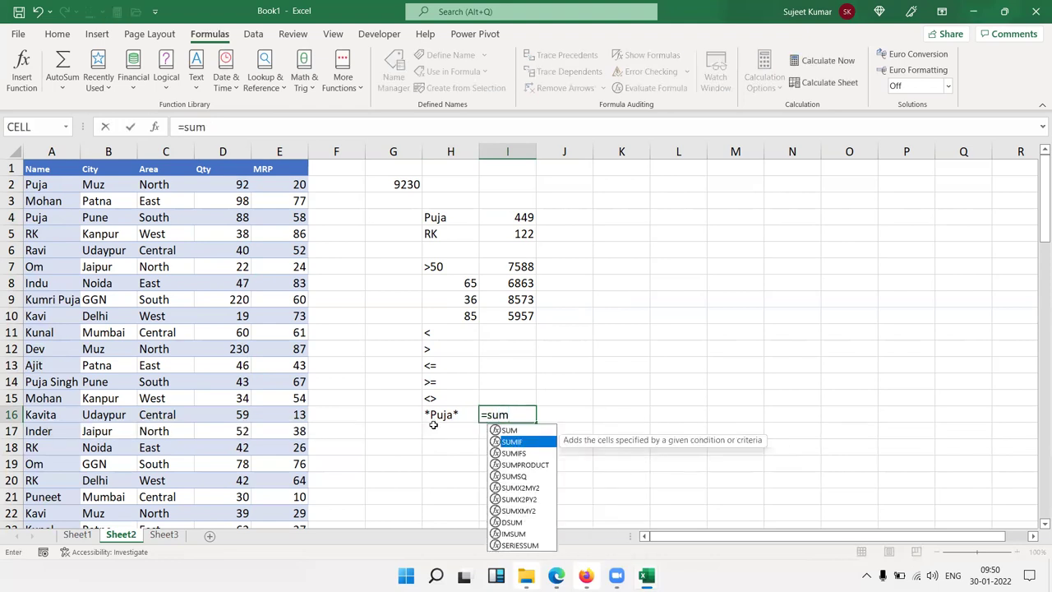
key("Tab")
key("Left")
key("Left")
key("Left")
key("Left")
key("Left")
key("Left")
key("Left")
key("Left")
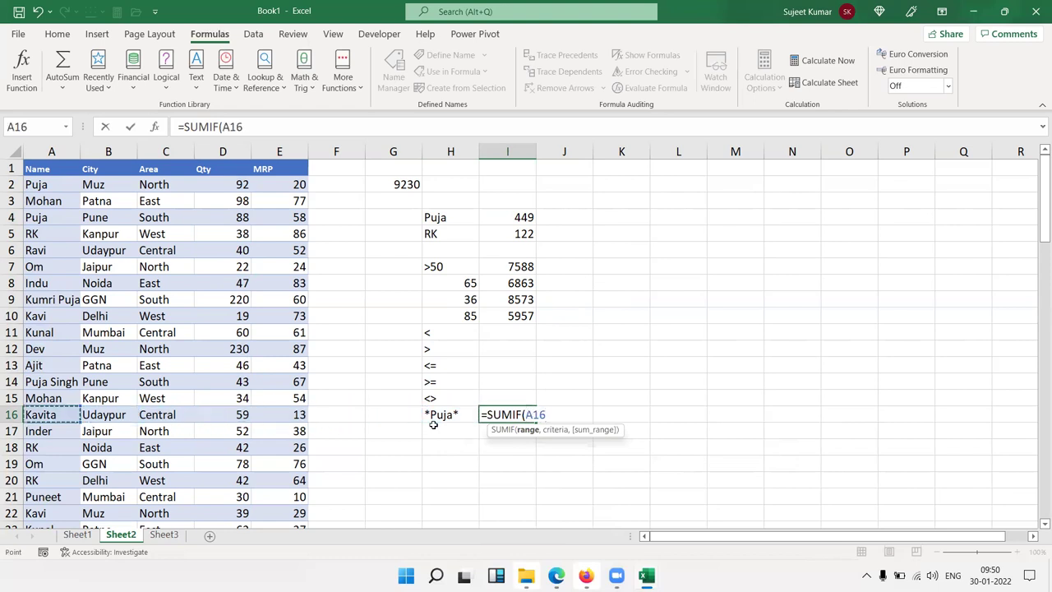
key("ctrl+space")
type(",")
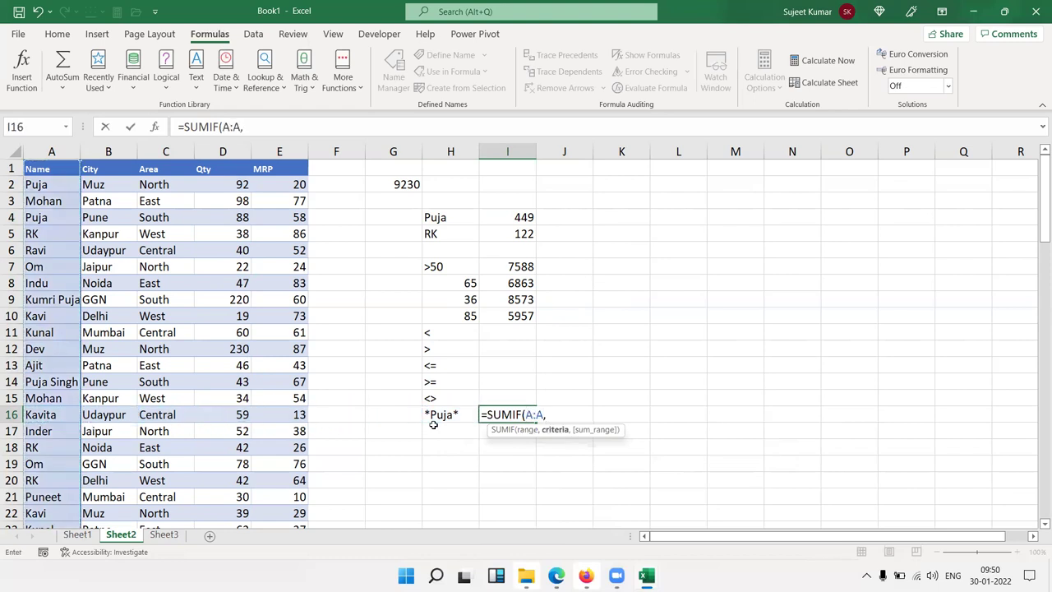
key("Left")
type(",")
key("Left")
key("Left")
key("Left")
key("Left")
key("Left")
key("ctrl+space")
key("Return")
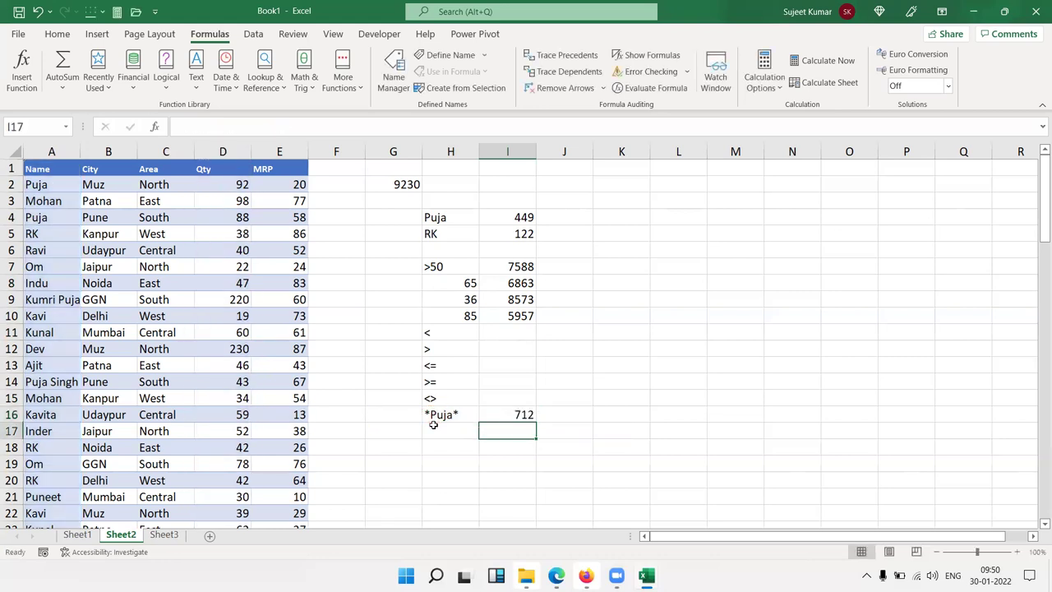
Step: Add the patterns Puja*, *Puja and ?? in H17:H19
left_click(433, 424)
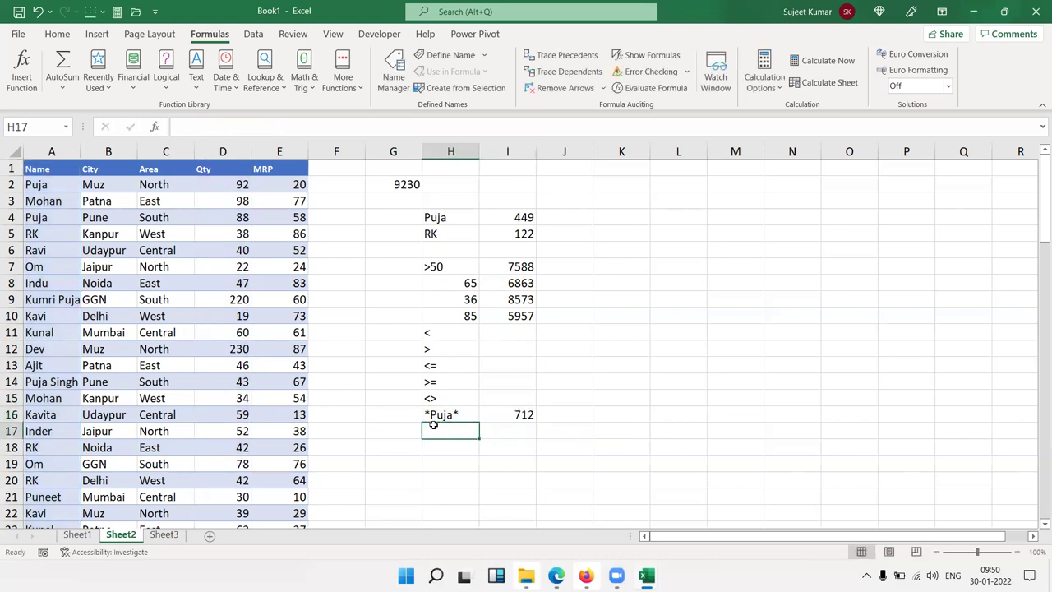
type("Puja*")
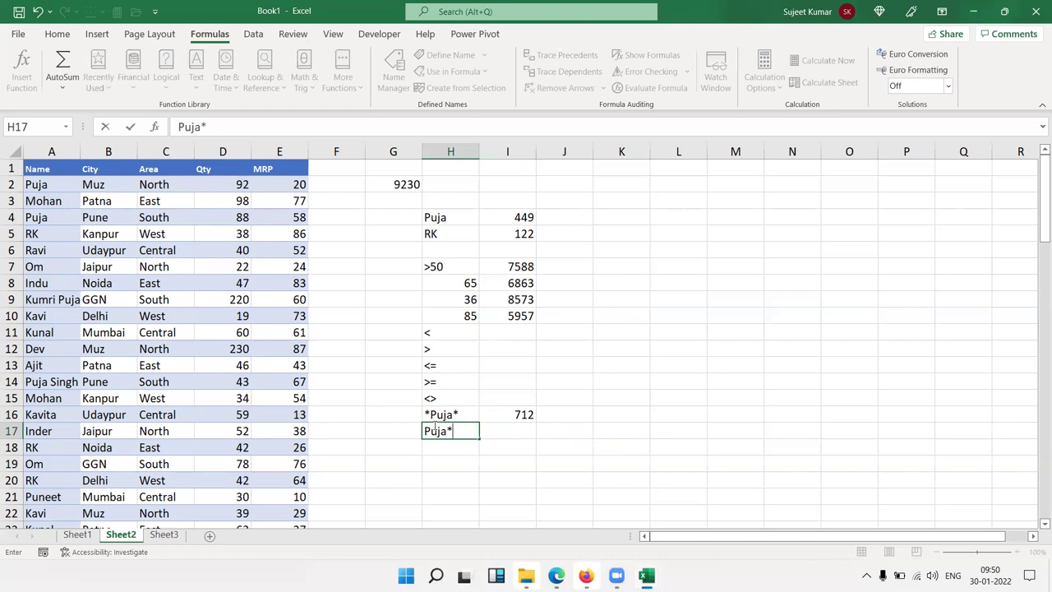
key("Return")
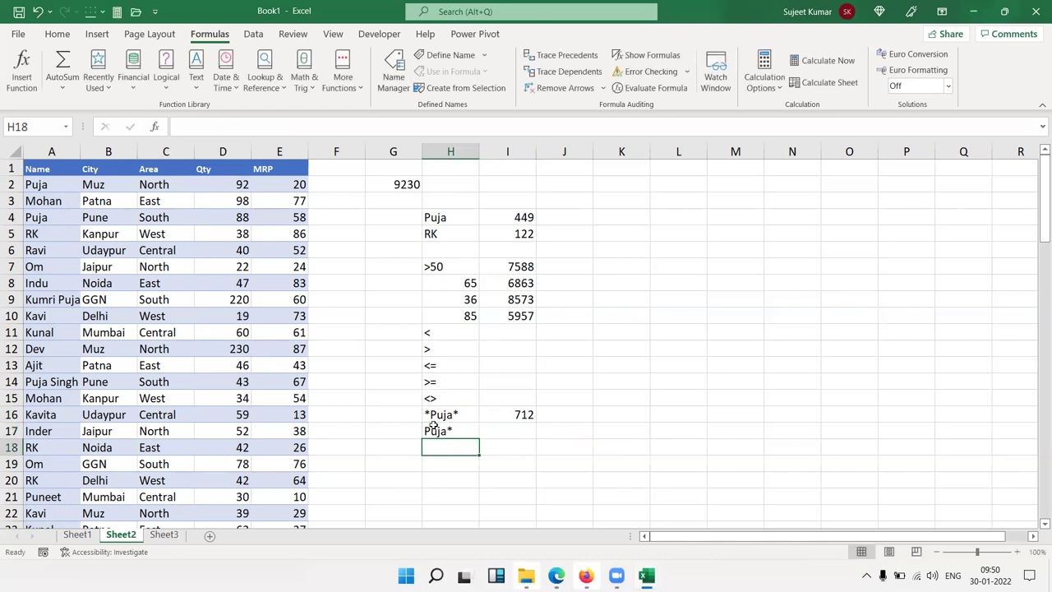
type("*Puja*")
key("BackSpace")
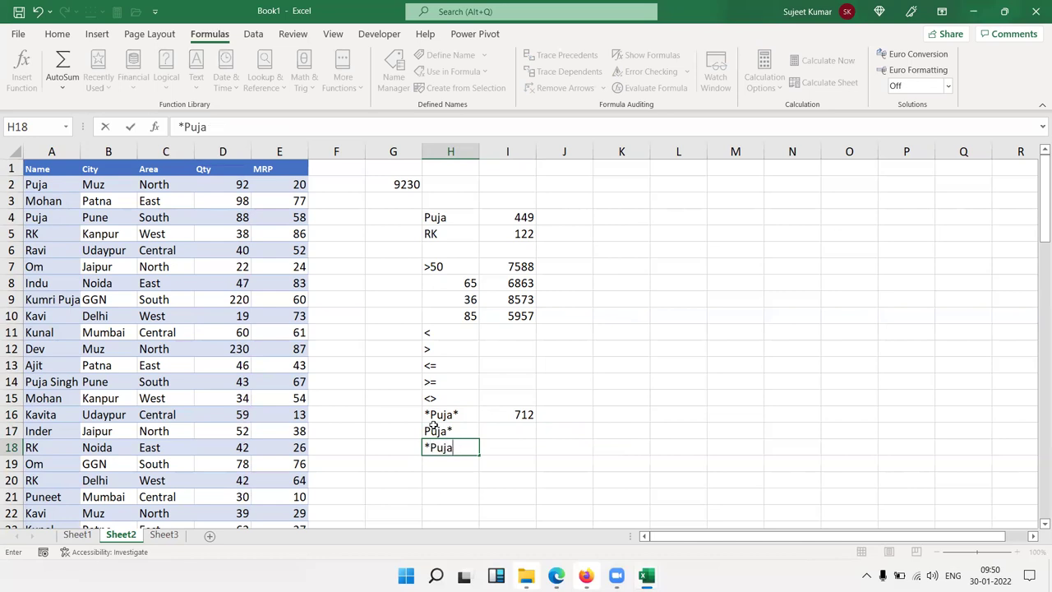
key("Return")
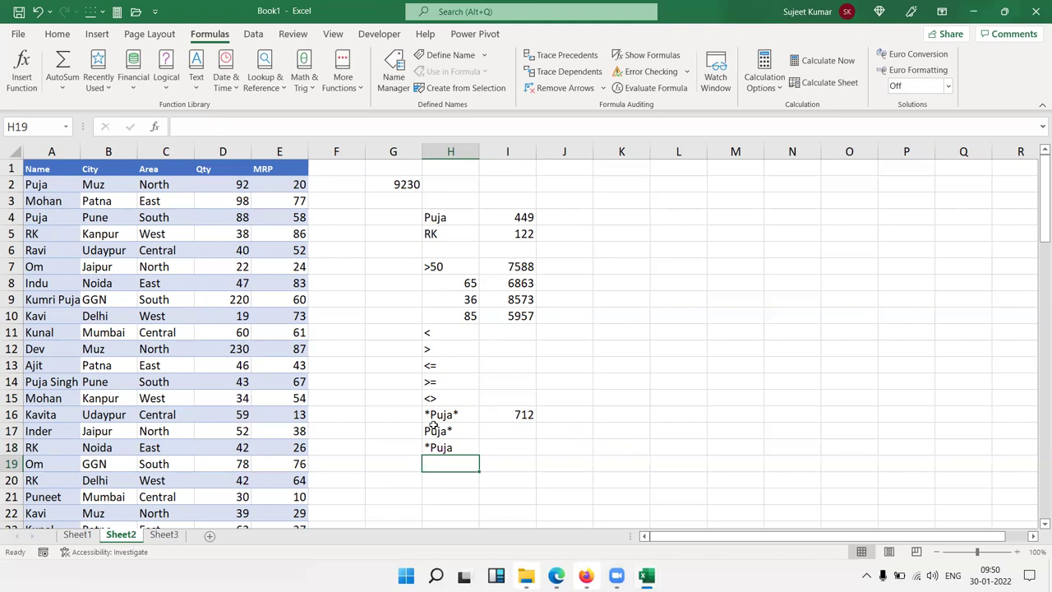
key("Down")
key("Left")
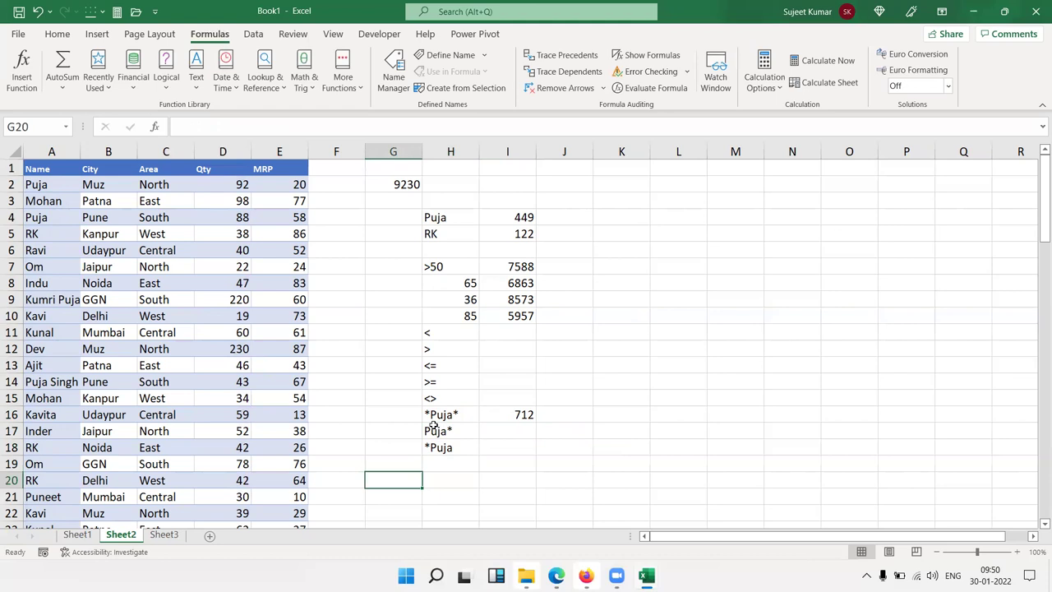
key("Up")
key("Right")
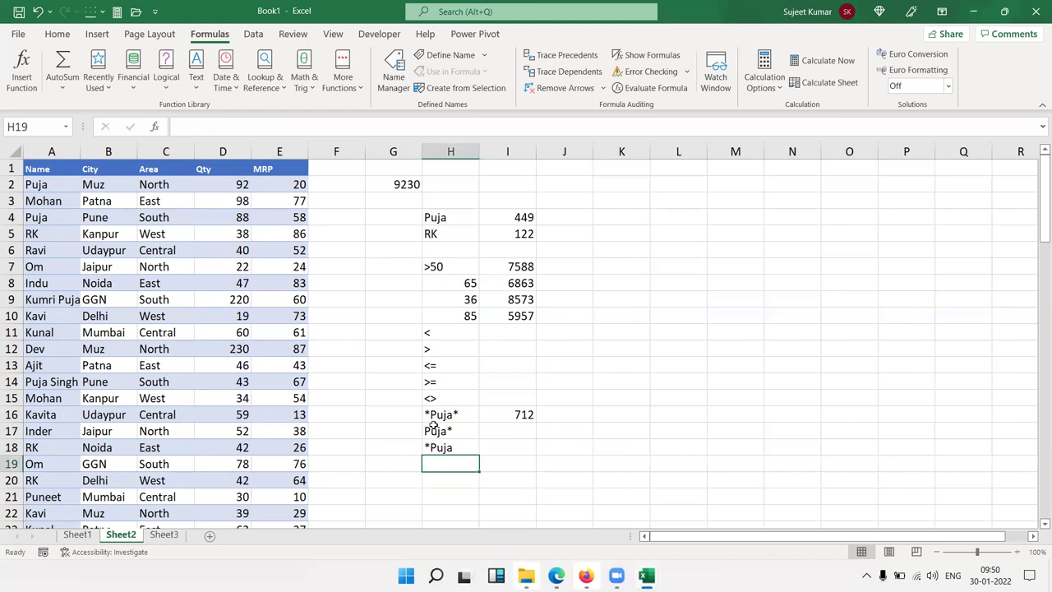
type("??")
key("Return")
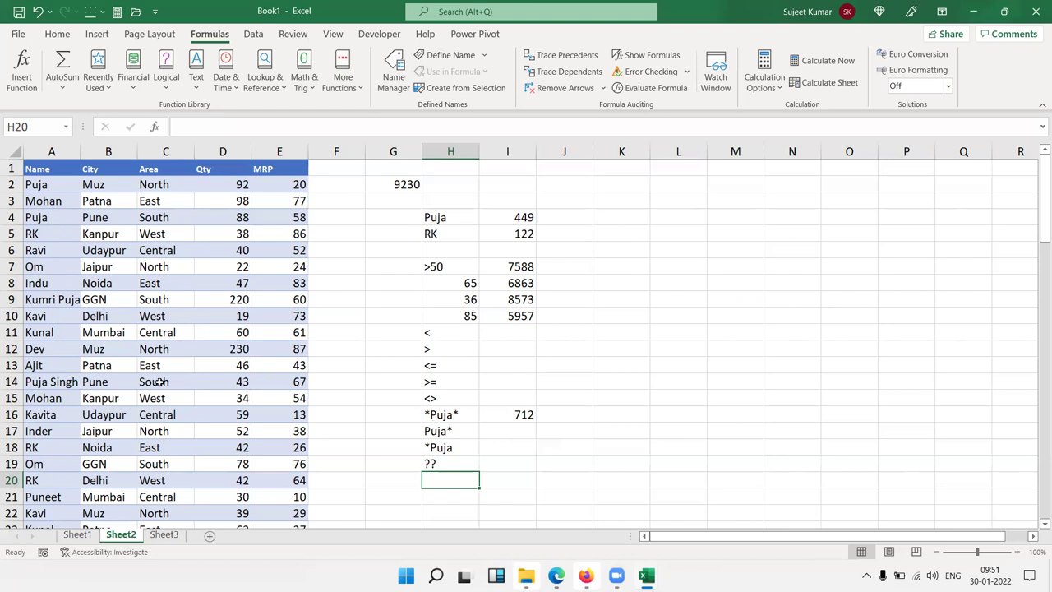
Step: Copy the name and West area from row 15 into H21:I21
left_click(46, 399)
left_click(161, 396, "ctrl")
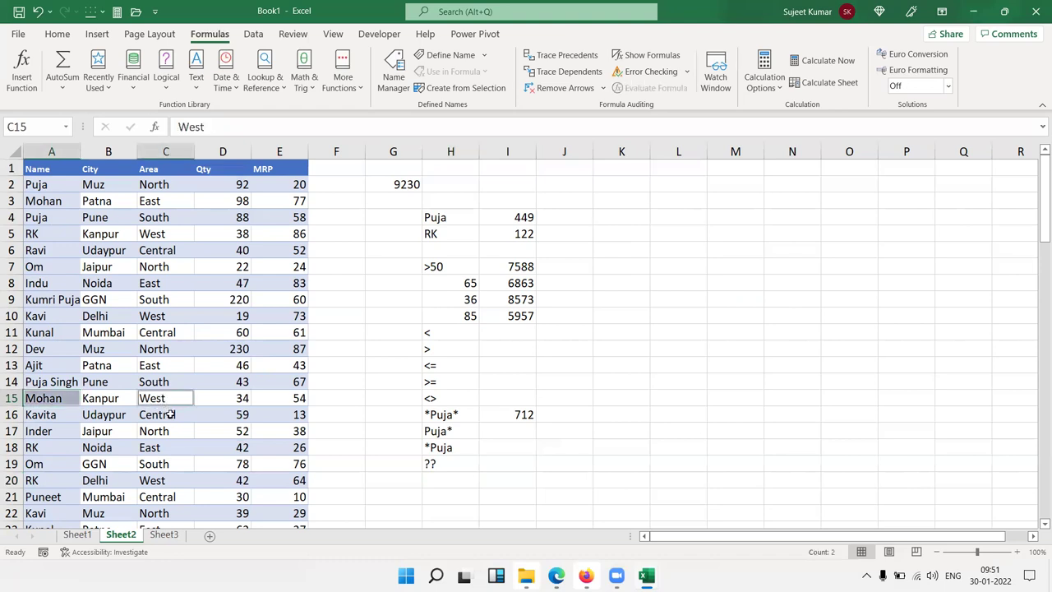
key("ctrl+c")
left_click(440, 494)
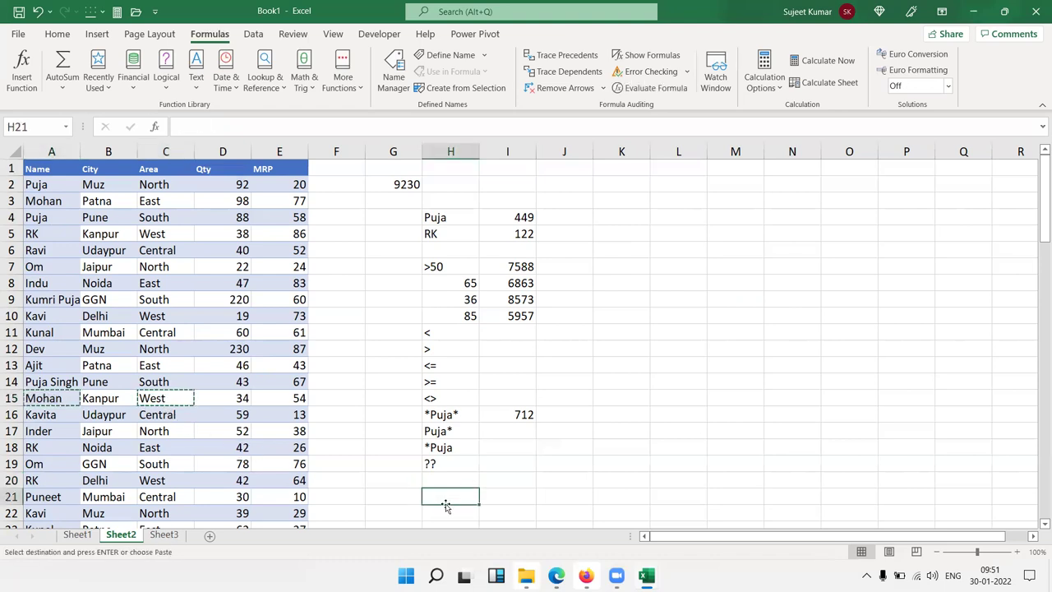
key("ctrl+v")
key("Escape")
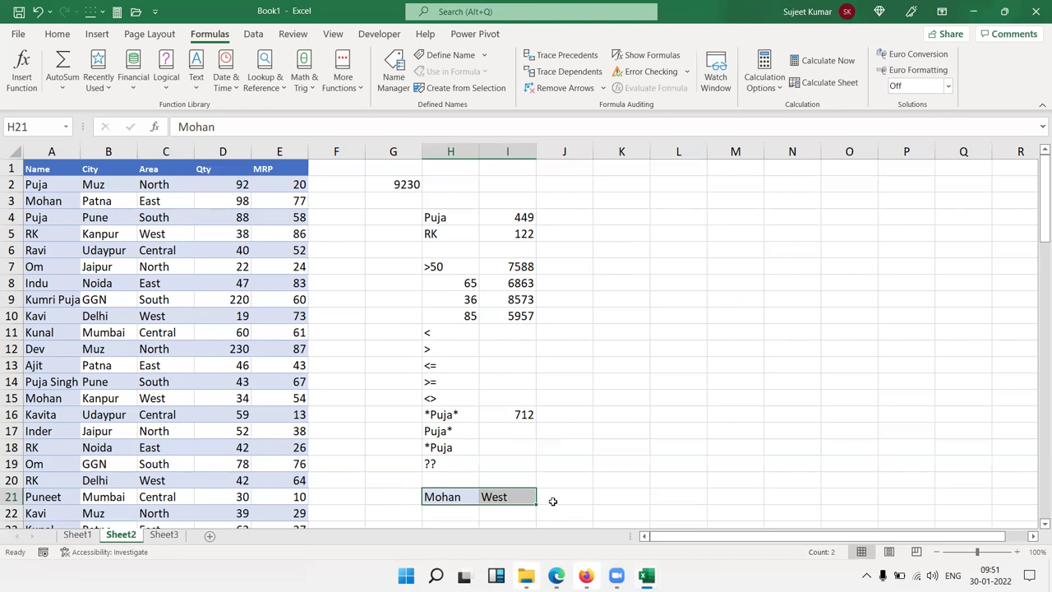
Step: In J21, enter =SUMIFS(D:D,A:A,H21,C:C,I21) to total Qty, returning 93
left_click(556, 498)
type("=")
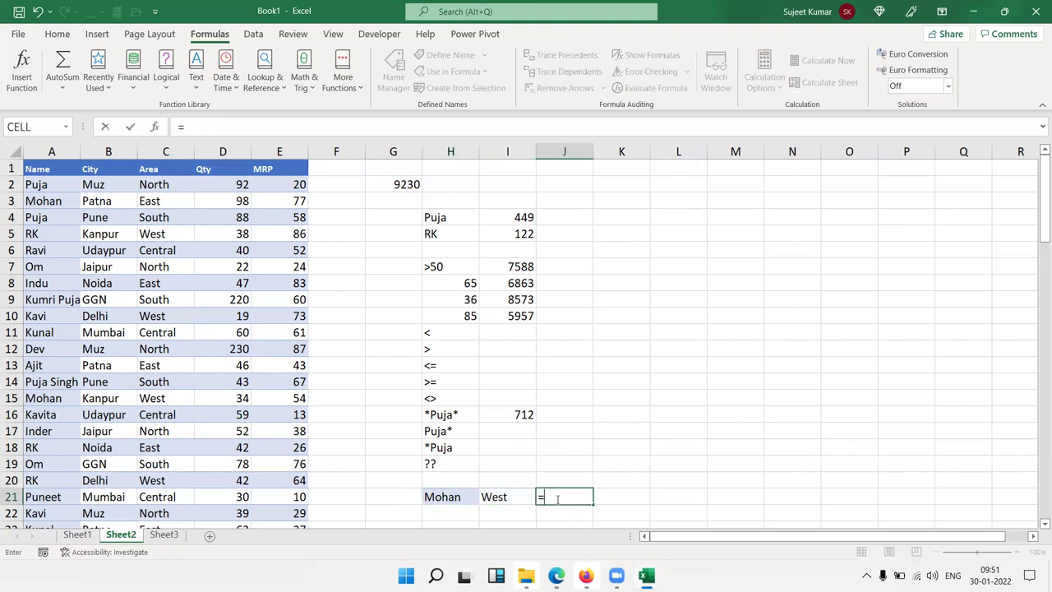
type("sum")
key("Down")
key("Down")
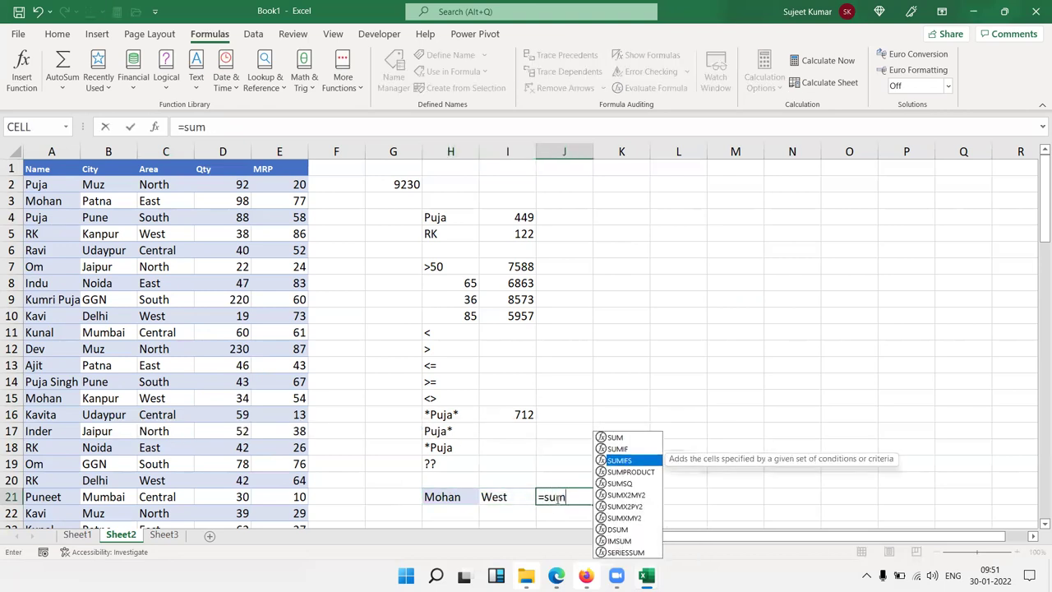
key("Tab")
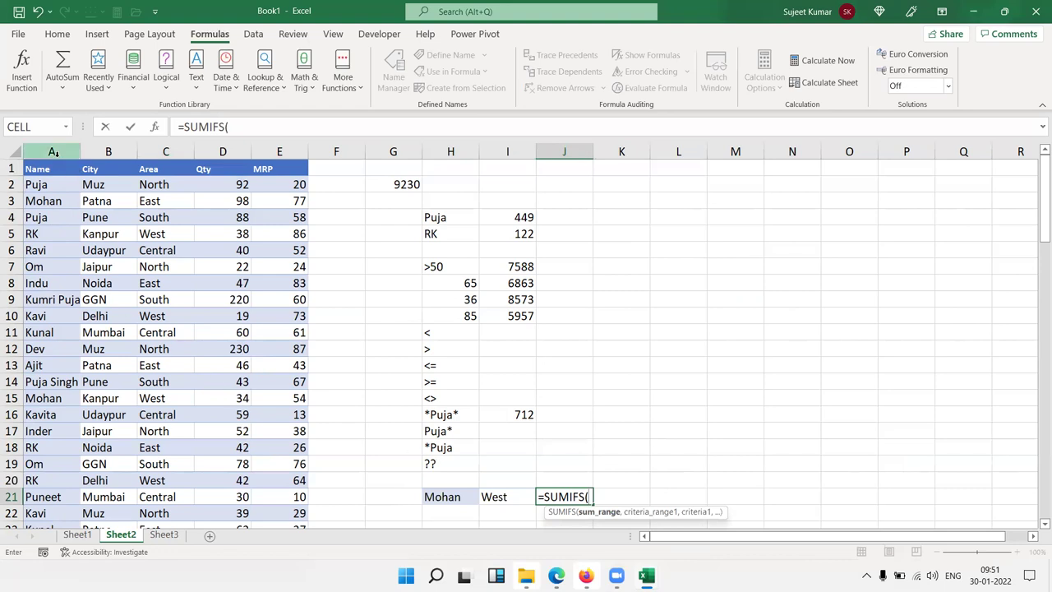
left_click(221, 152)
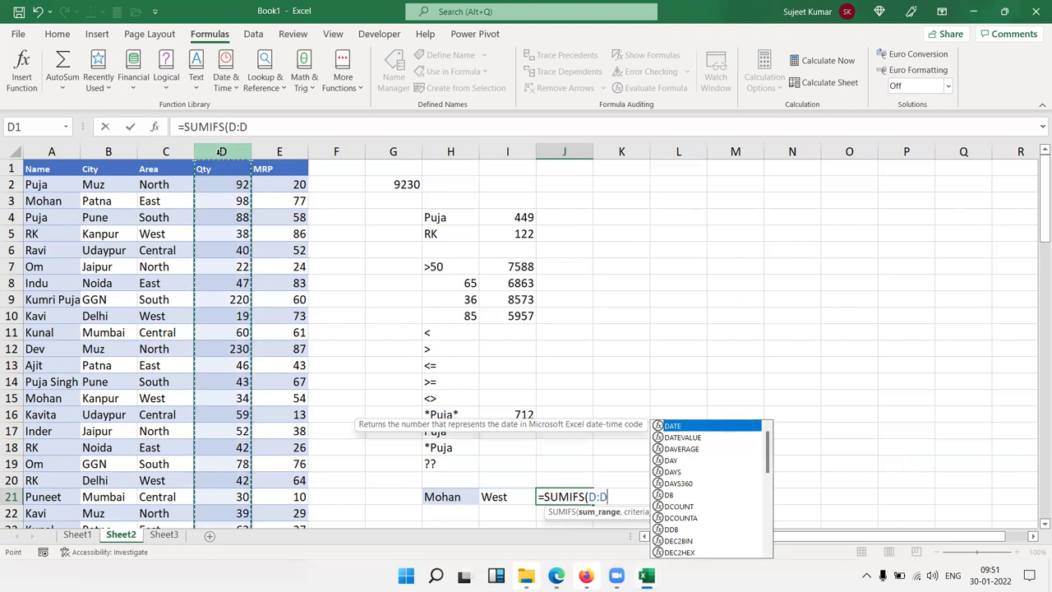
type(",")
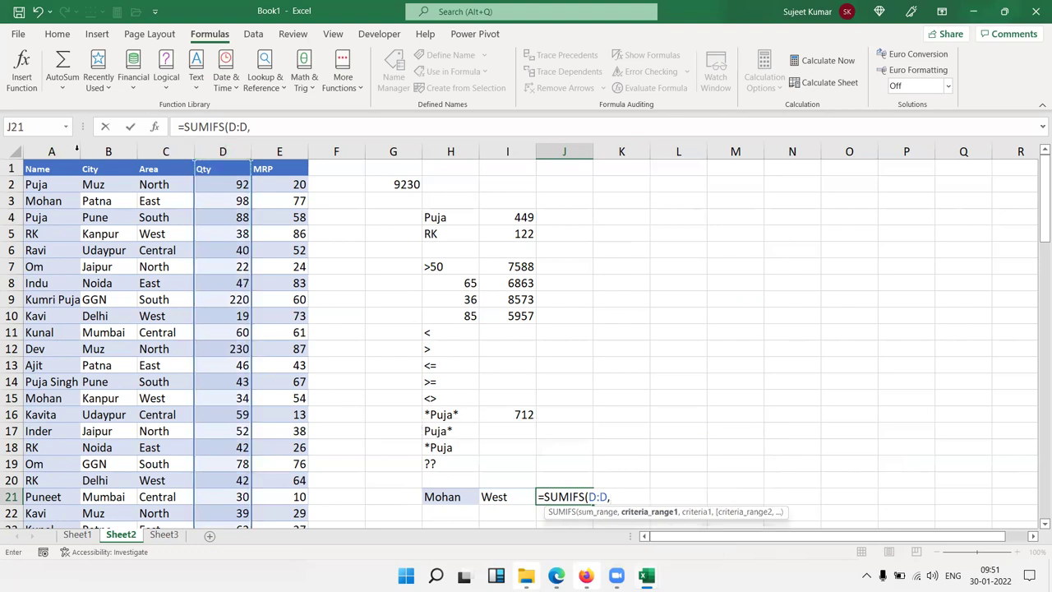
left_click(52, 152)
type(",")
left_click(459, 497)
type(",")
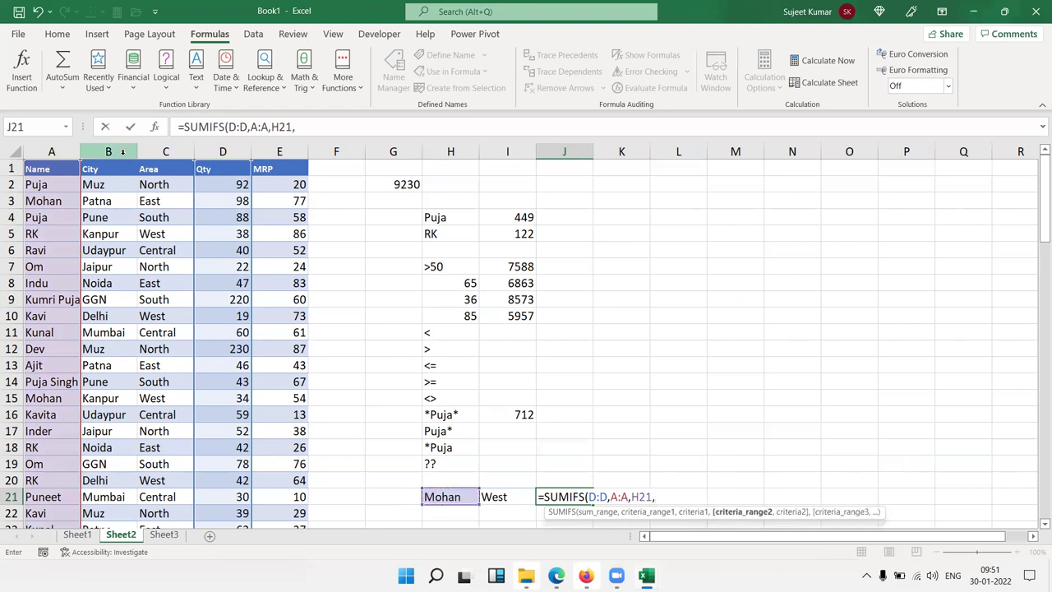
left_click(120, 152)
left_click(152, 148)
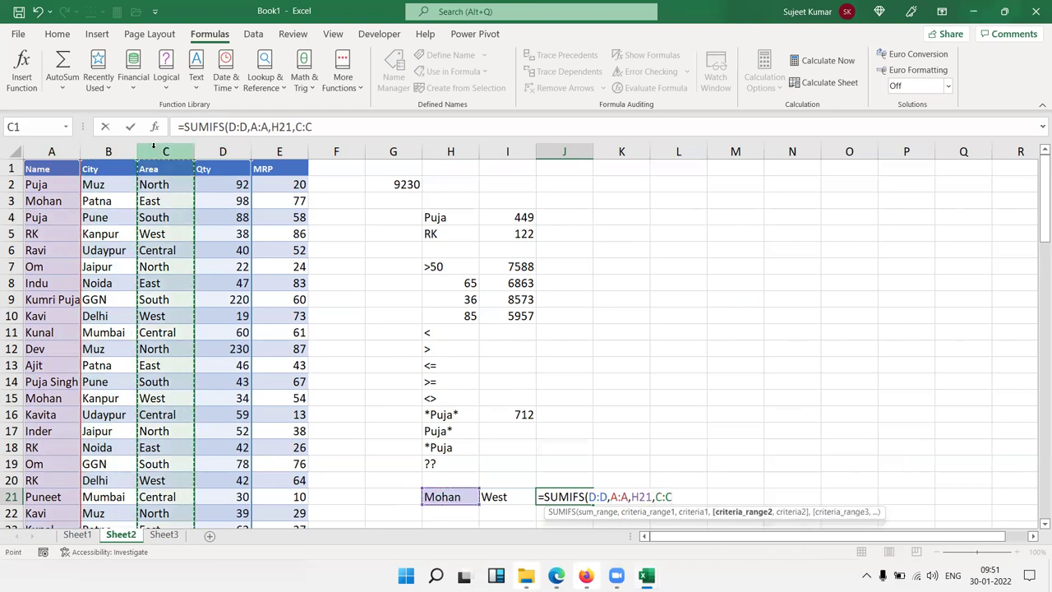
type(",")
left_click(507, 496)
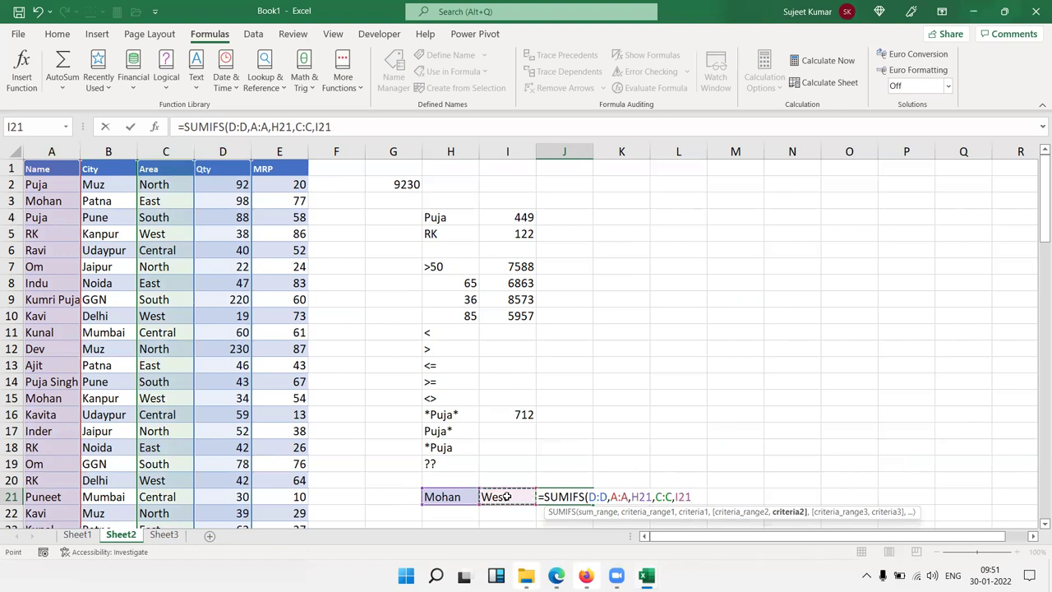
key("Return")
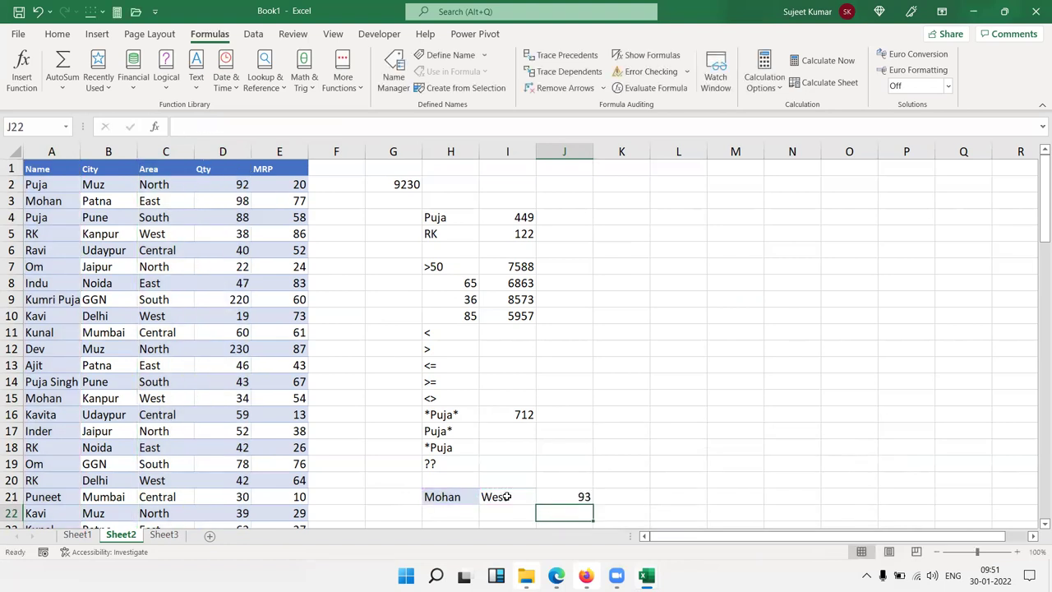
key("Up")
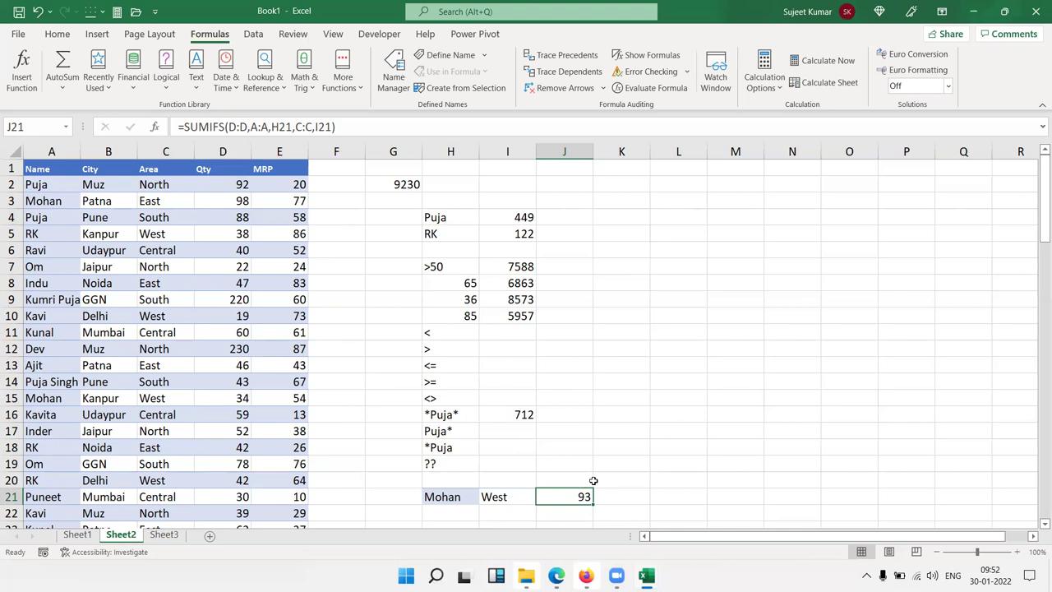
left_click_drag(467, 466, 458, 223)
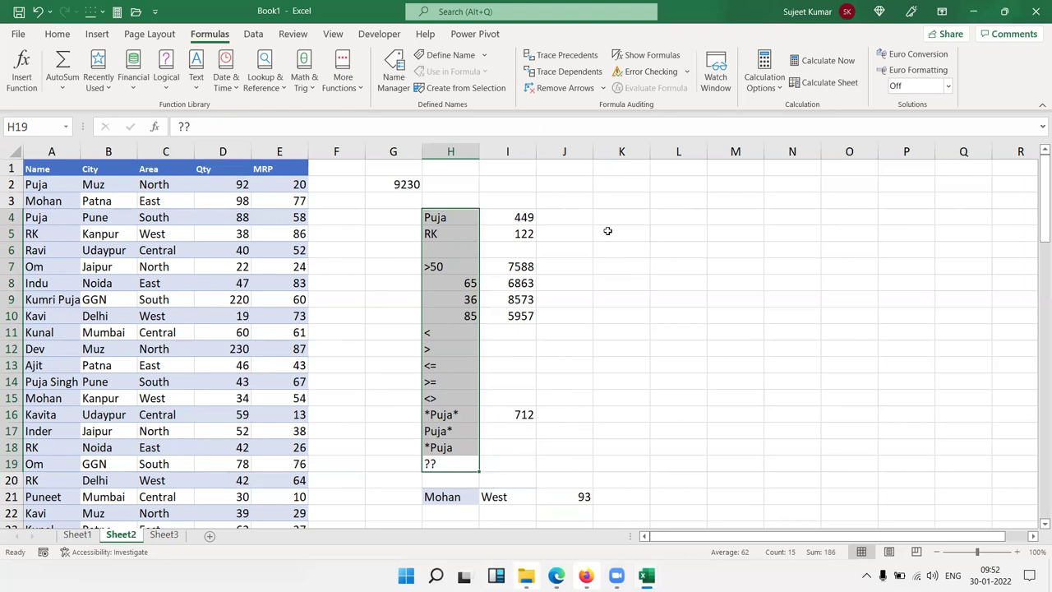
left_click(578, 217)
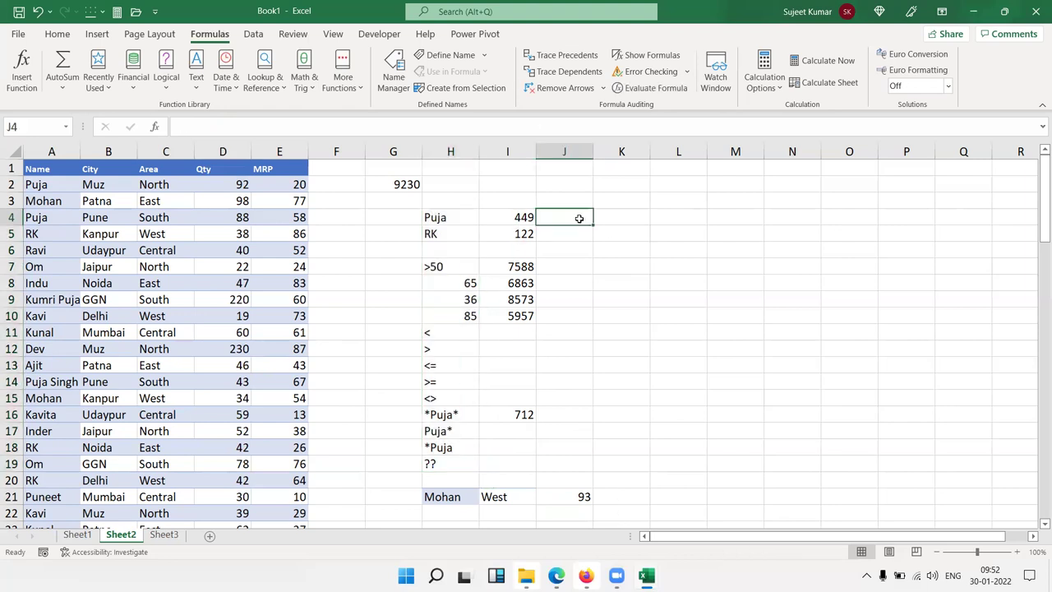
key("Up")
key("Left")
key("Left")
key("Up")
key("Left")
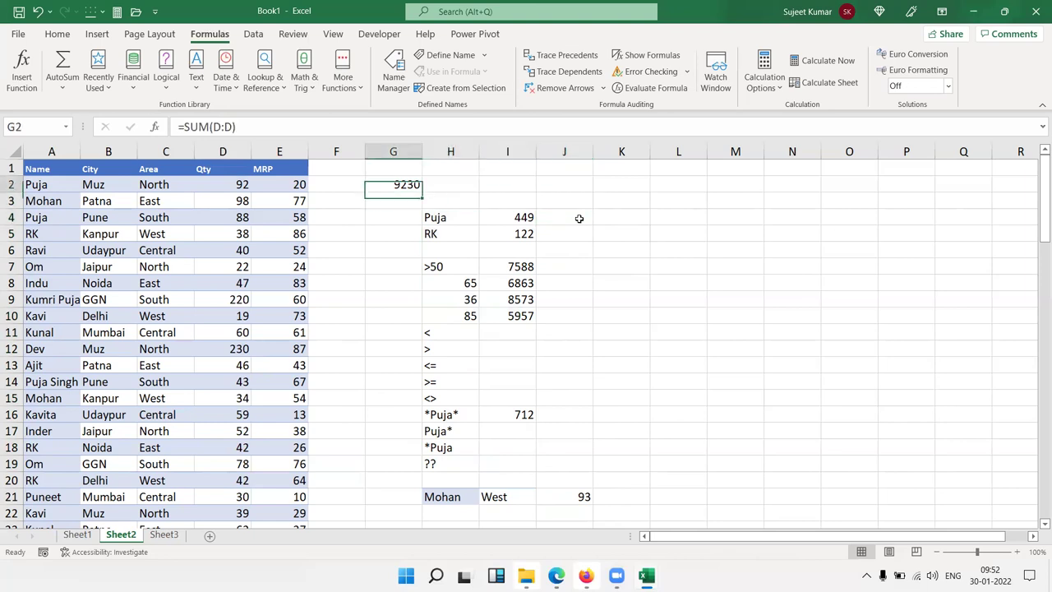
key("Right")
type("=av")
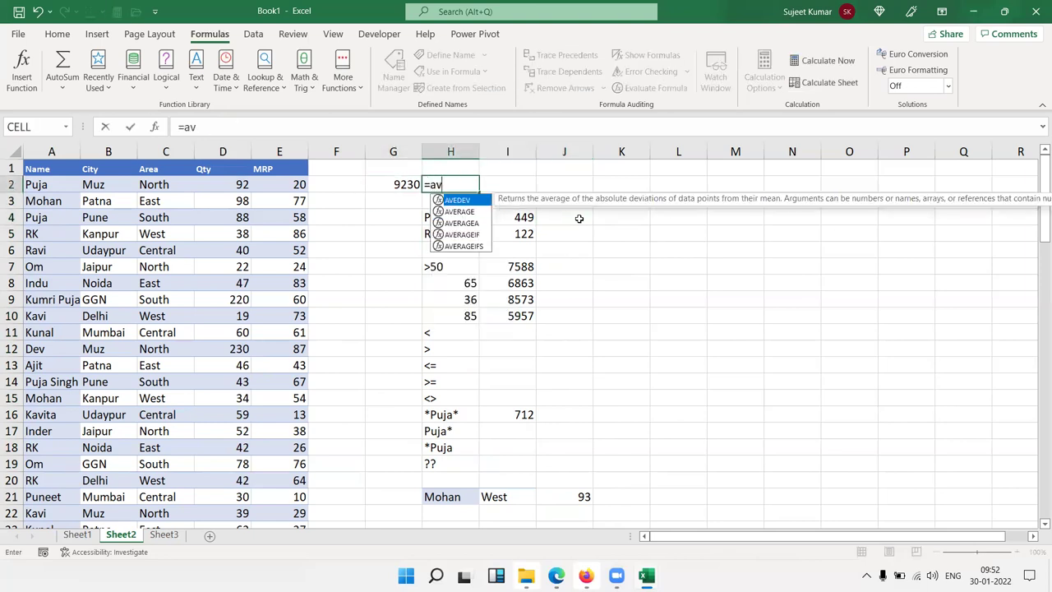
key("Down")
key("Down")
key("Up")
key("Tab")
key("Left")
key("Left")
key("Left")
key("ctrl+space")
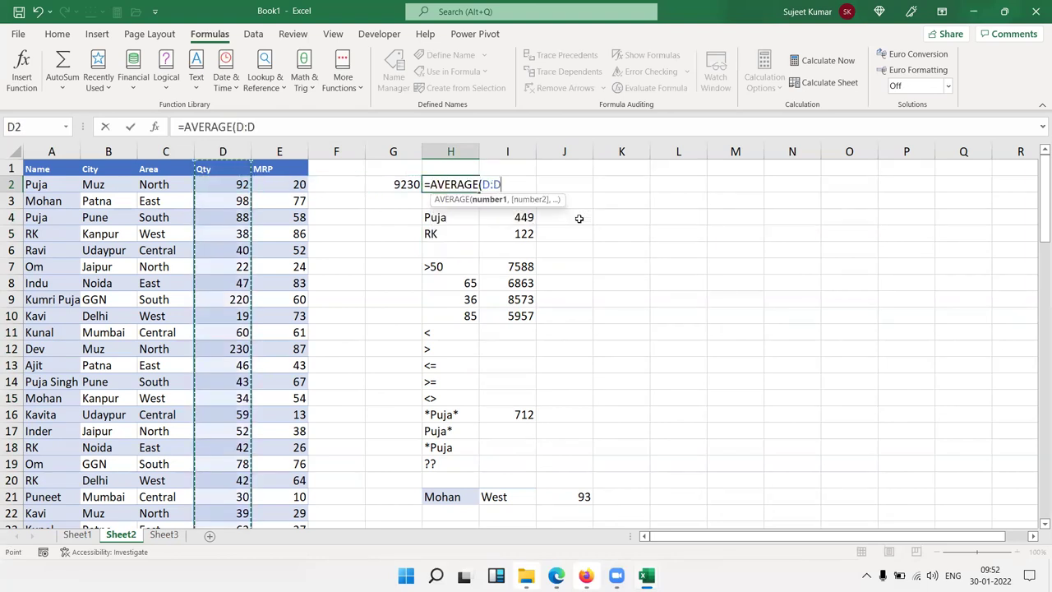
key("Return")
key("Up")
key("Right")
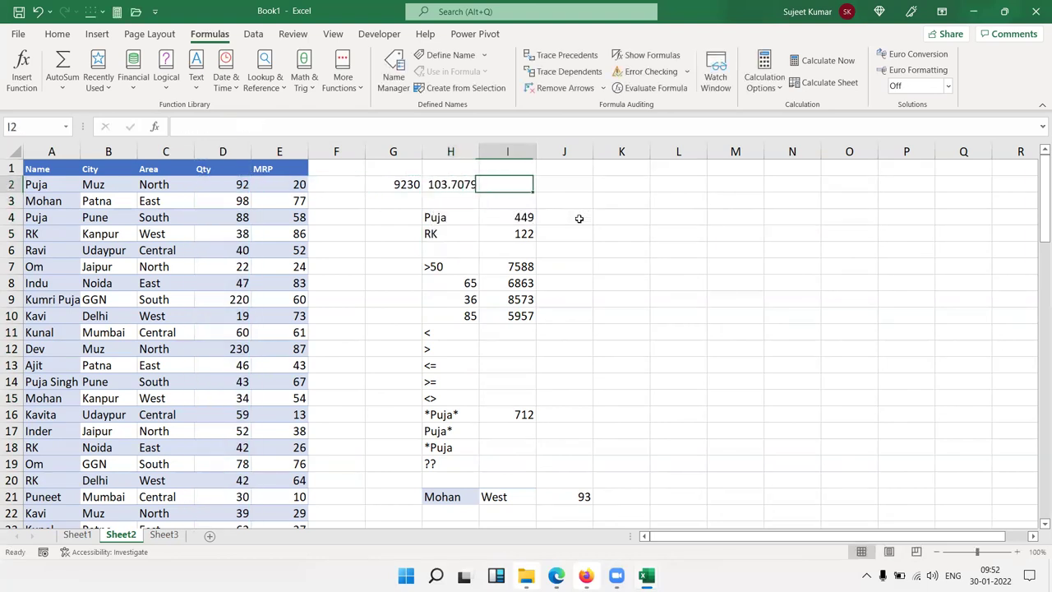
type("=av")
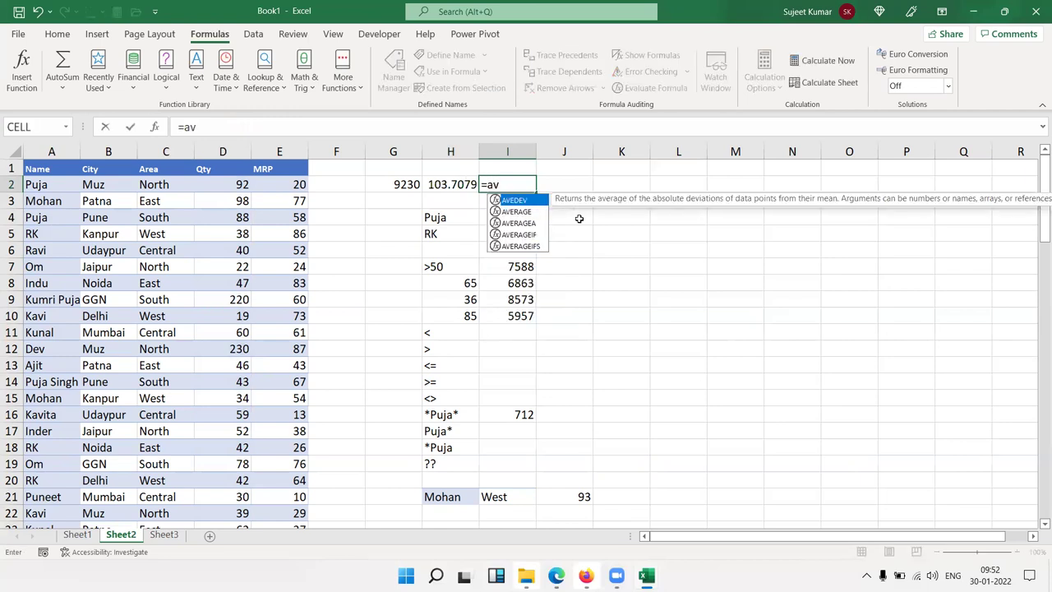
key("Down")
key("Down")
key("Tab")
key("Left")
key("Left")
key("Left")
key("Left")
key("Left")
key("ctrl+space")
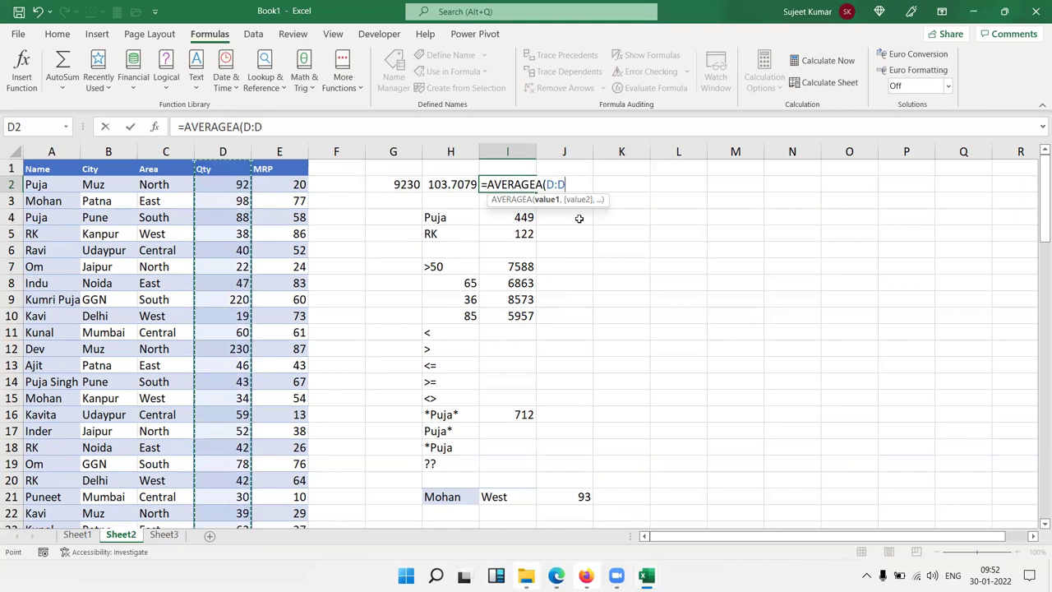
key("Return")
key("Up")
key("Right")
type("=")
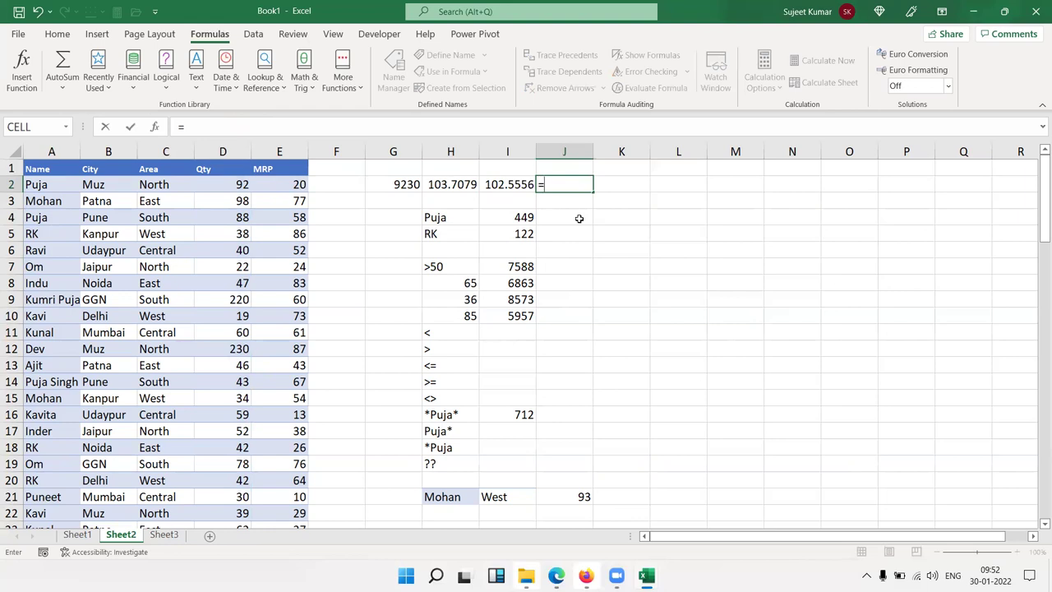
key("Escape")
key("Down")
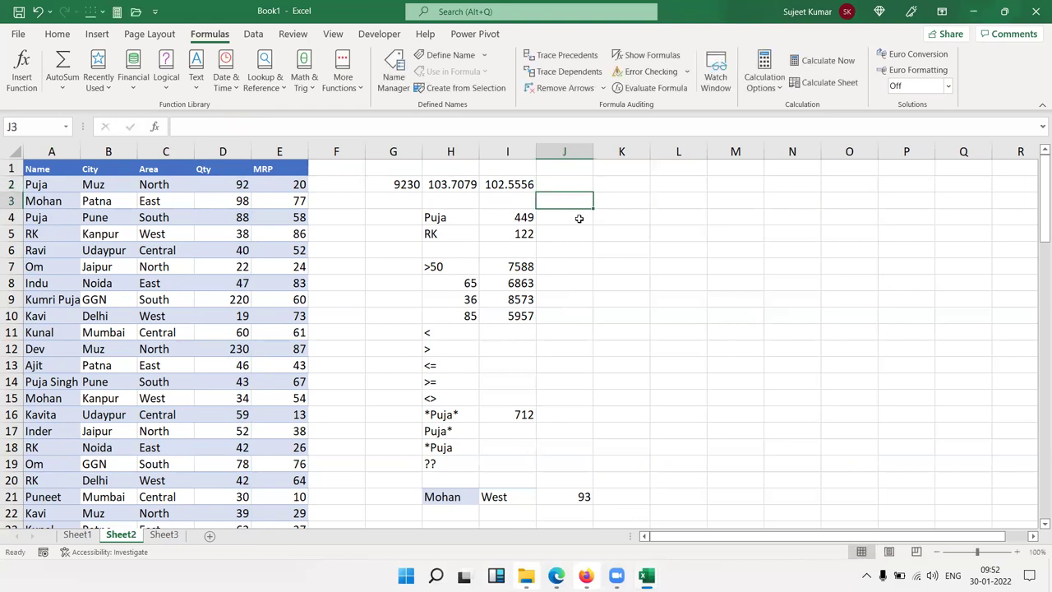
key("Left")
key("Left")
key("Left")
Step: In J4, enter =AVERAGEIF(A:A,H4,D:D) to average the name's Qty, giving 56.125
key("Down")
key("Right")
key("Right")
key("Right")
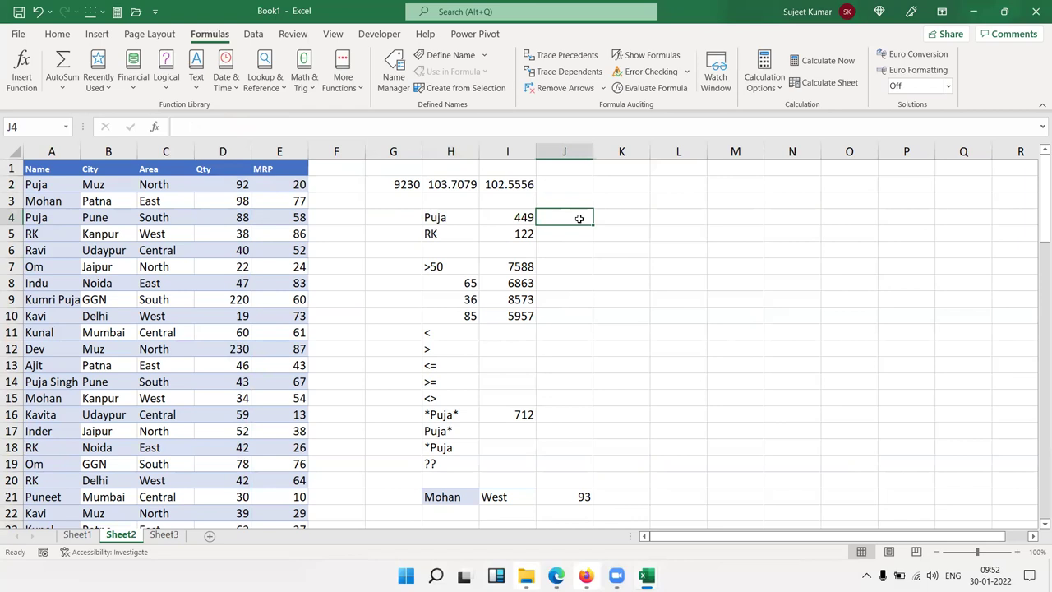
type("=av")
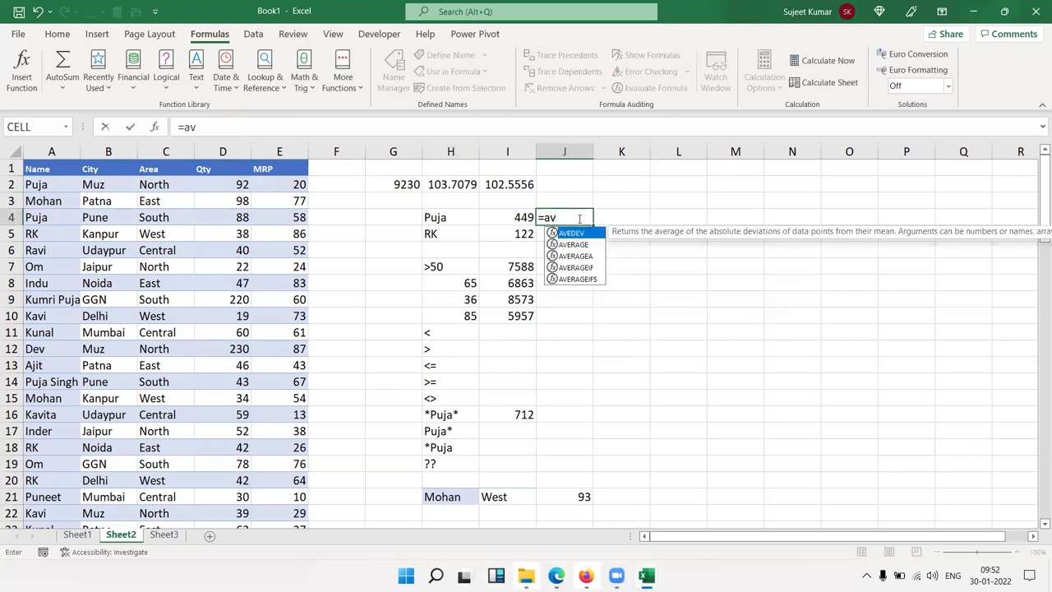
key("Down")
key("Down")
key("Down")
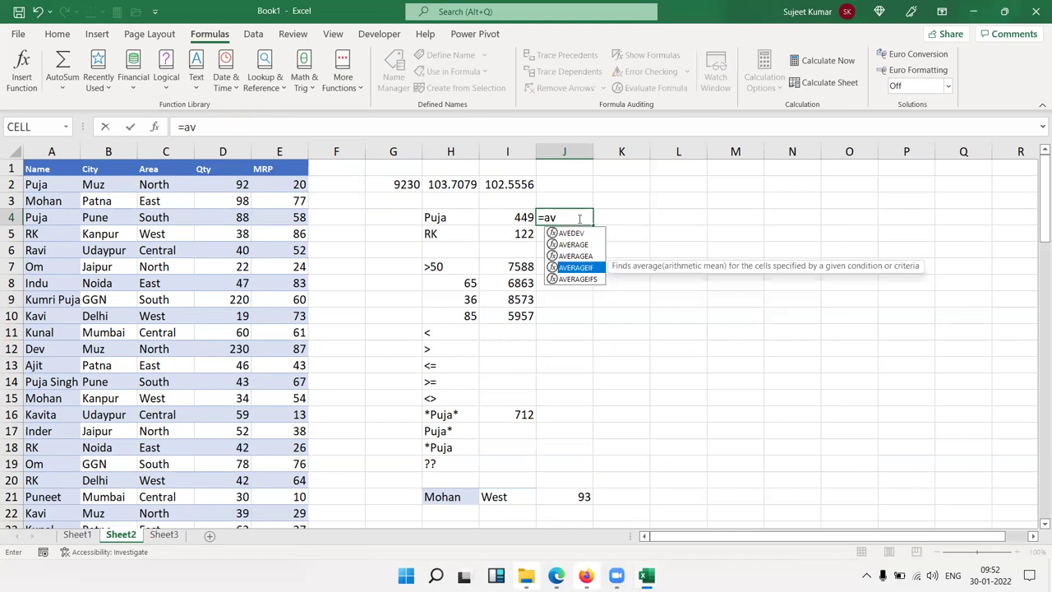
key("Tab")
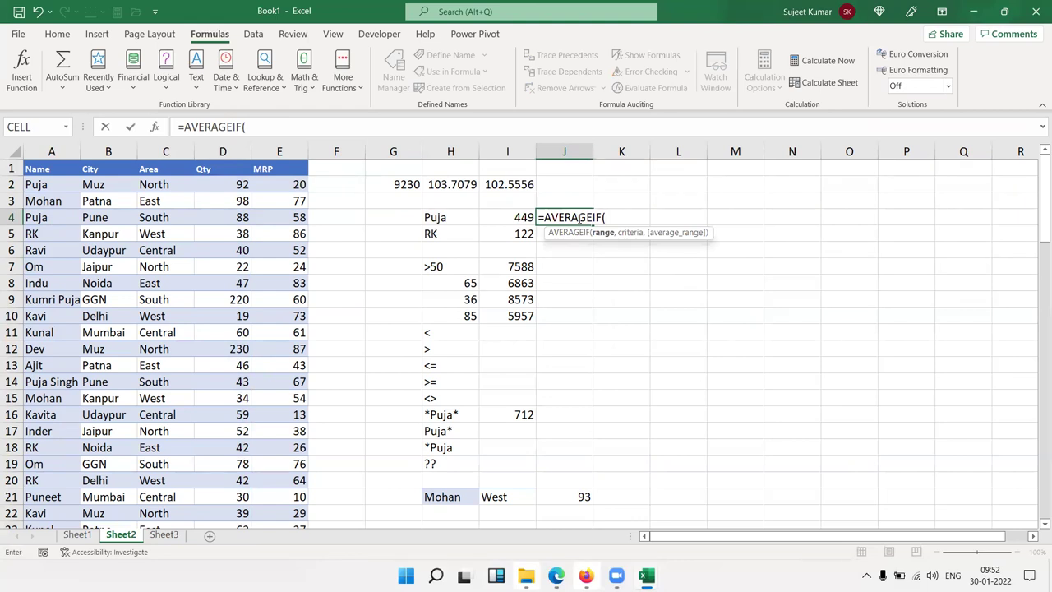
key("Left")
key("Left")
key("Left")
key("Left")
key("Left")
key("Left")
key("Left")
key("Left")
key("Left")
key("ctrl+space")
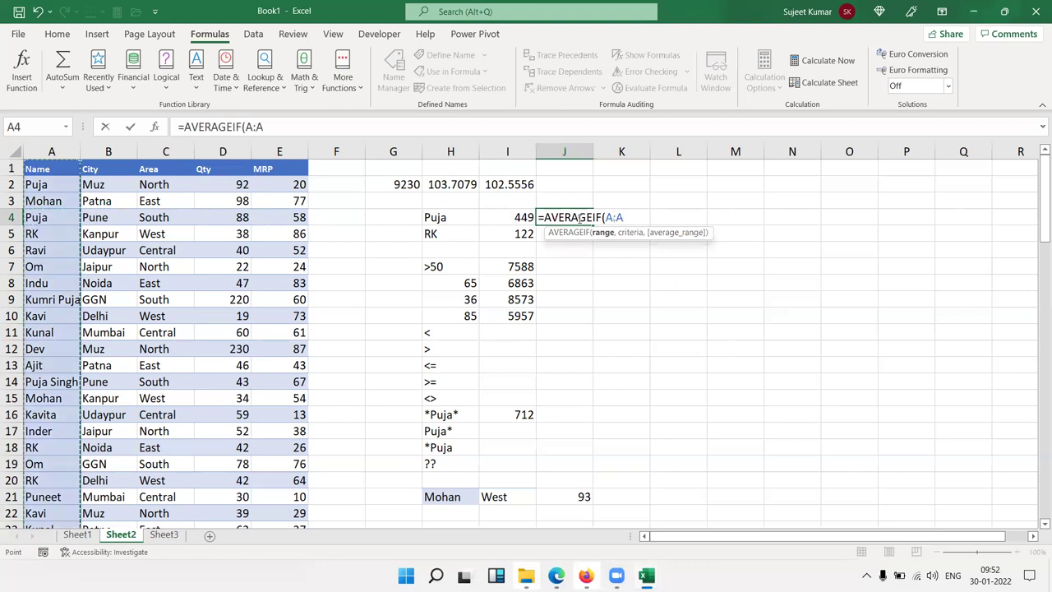
type(",")
key("Left")
key("Left")
type(",")
key("Left")
key("Left")
key("Left")
key("Left")
key("Left")
key("Left")
key("ctrl+space")
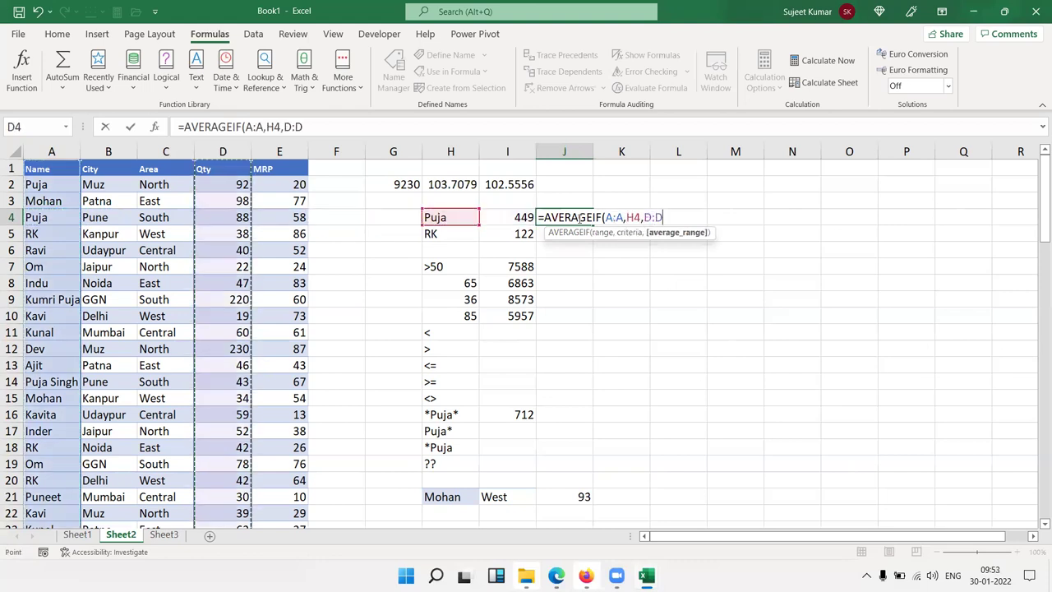
key("ctrl+Return")
key("Down")
key("Down")
key("Down")
key("Down")
key("Down")
key("Down")
key("Down")
key("Down")
key("Down")
key("Down")
key("Down")
key("Down")
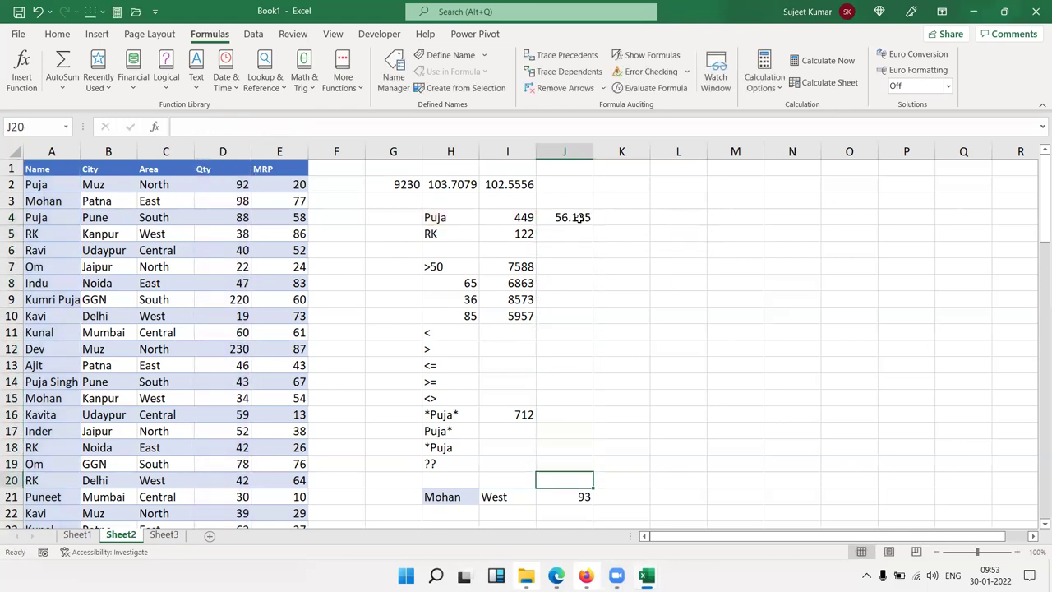
key("Right")
key("Down")
Step: Start =AVERAGEIFS in K21 with all of column D (Qty) as the average range
type("=av")
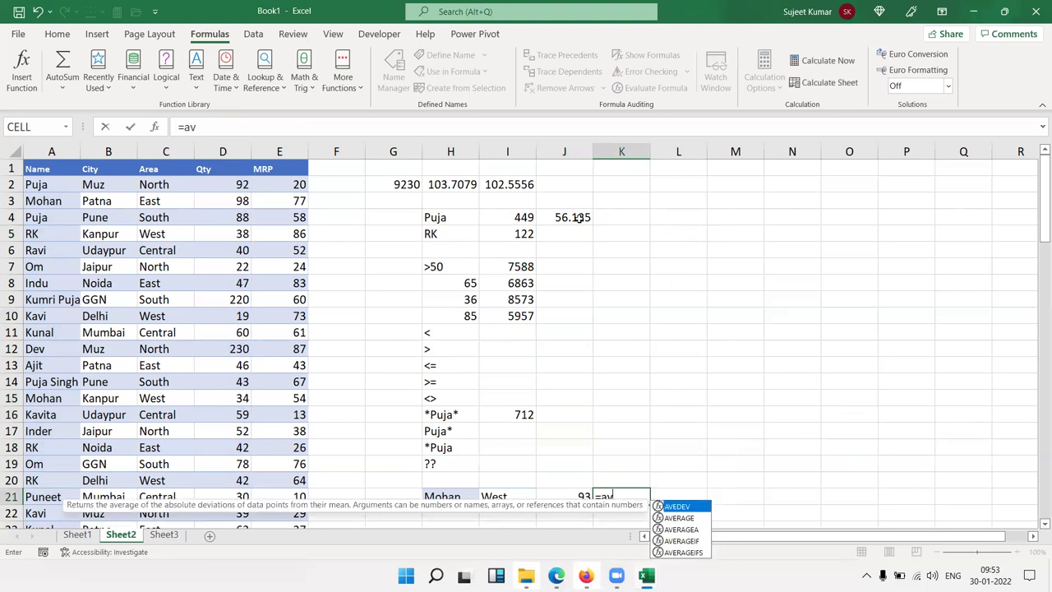
key("Down")
key("Down")
key("Down")
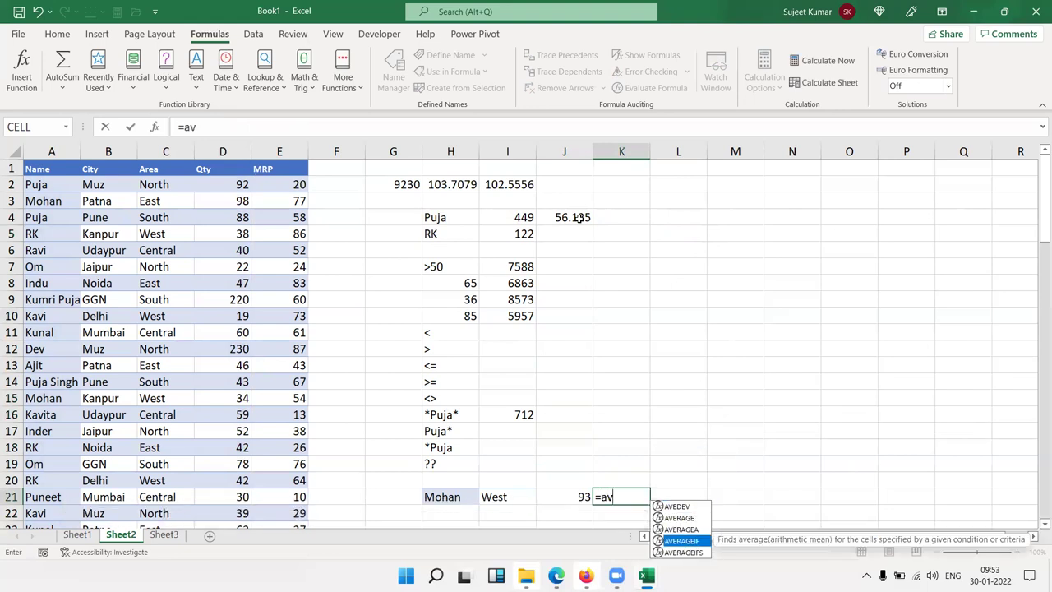
key("Down")
key("Tab")
key("Left")
Step: Add the criteria A:A = H21 and C:C = I21 to complete the formula, returning 46.5
key("Left")
key("Left")
key("Left")
key("ctrl+space")
type(",")
key("Left")
key("Left")
key("Left")
key("Left")
key("Left")
key("Left")
key("Left")
key("Left")
key("ctrl+space")
type(",")
key("Left")
key("Left")
key("Left")
type(",")
key("Left")
key("Left")
key("Left")
key("Left")
key("Left")
key("Left")
key("Left")
key("ctrl+space")
type(",")
key("Left")
key("Left")
key("Return")
key("Up")
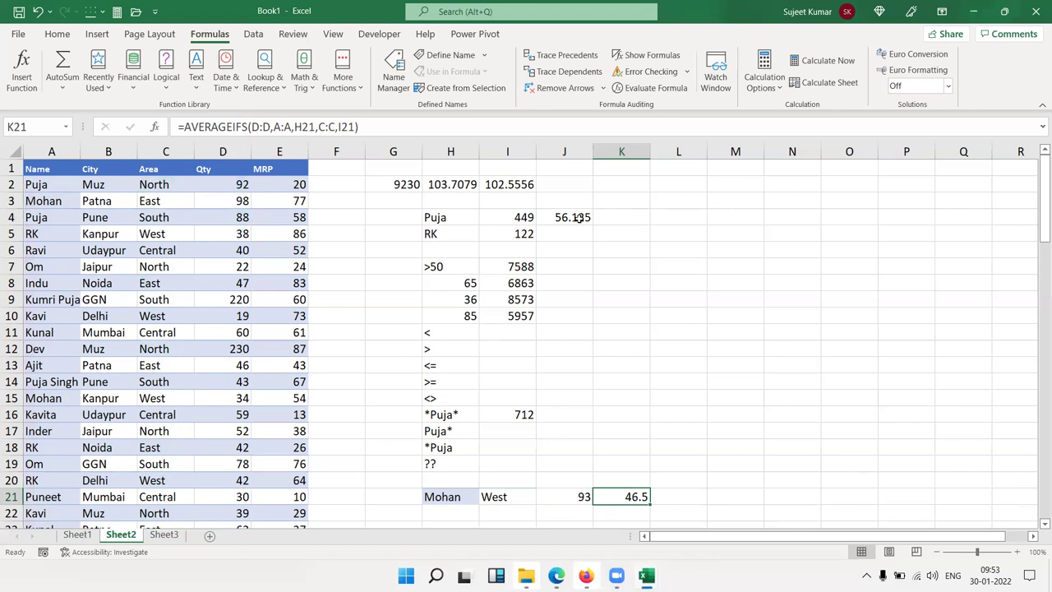
key("Up")
key("Up")
key("Up")
key("Up")
key("Up")
key("Up")
key("Up")
key("Up")
key("Up")
key("Up")
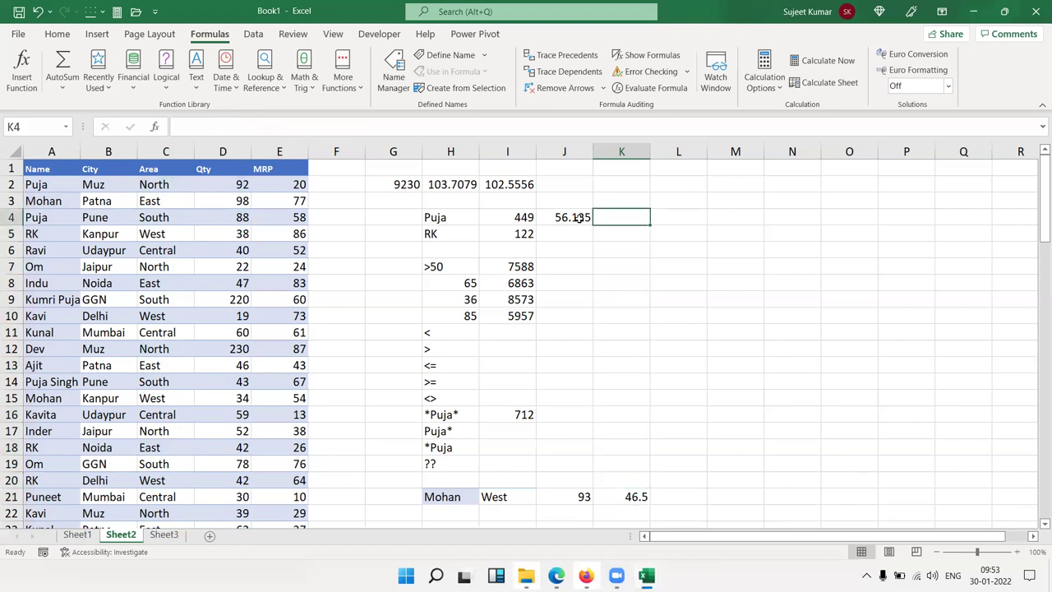
key("Up")
key("Up")
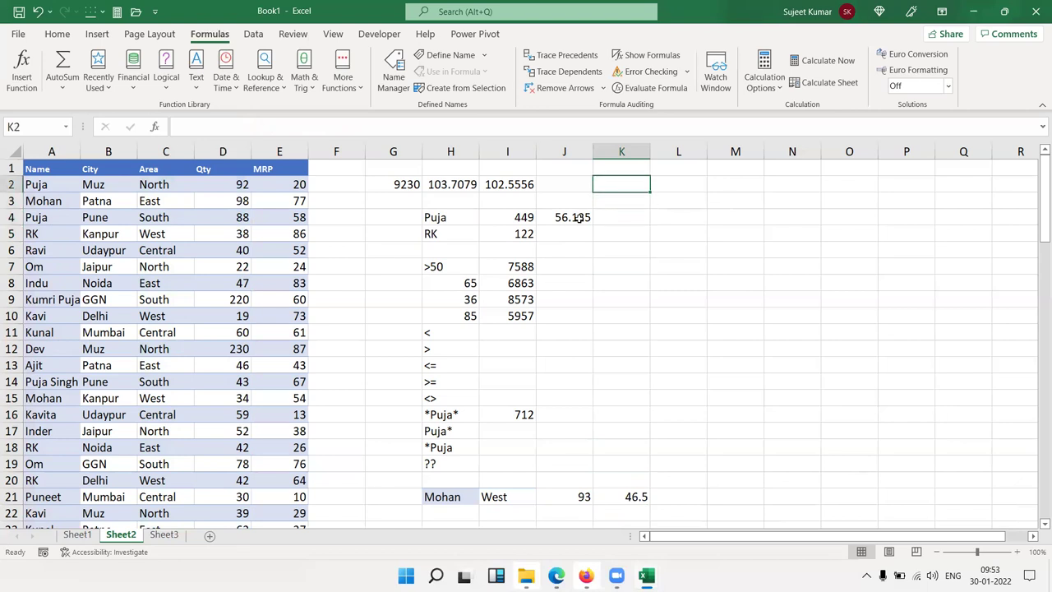
Step: Enter =COUNT(E1:E4) in K2 to count the numeric MRP cells, giving 3
type("=COUNT(")
key("Left")
key("Left")
key("Left")
key("Left")
key("Left")
key("Up")
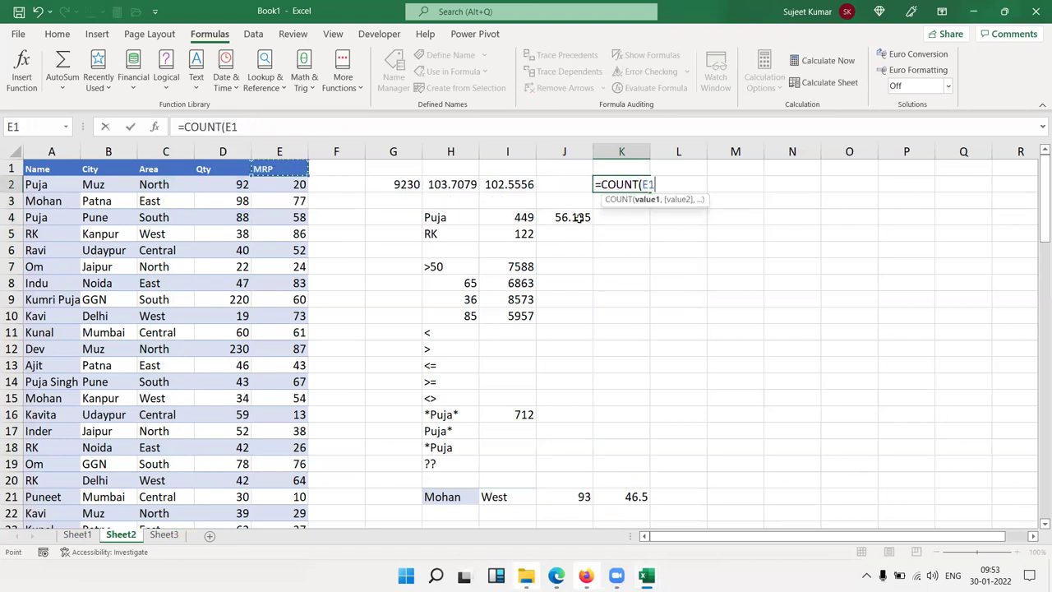
key("shift+Down")
key("shift+Down")
key("shift+Down")
key("Return")
Step: Enter =COUNTA(E1:E4) in L2 to count the non-empty cells, giving 4
key("Up")
key("Right")
type("=")
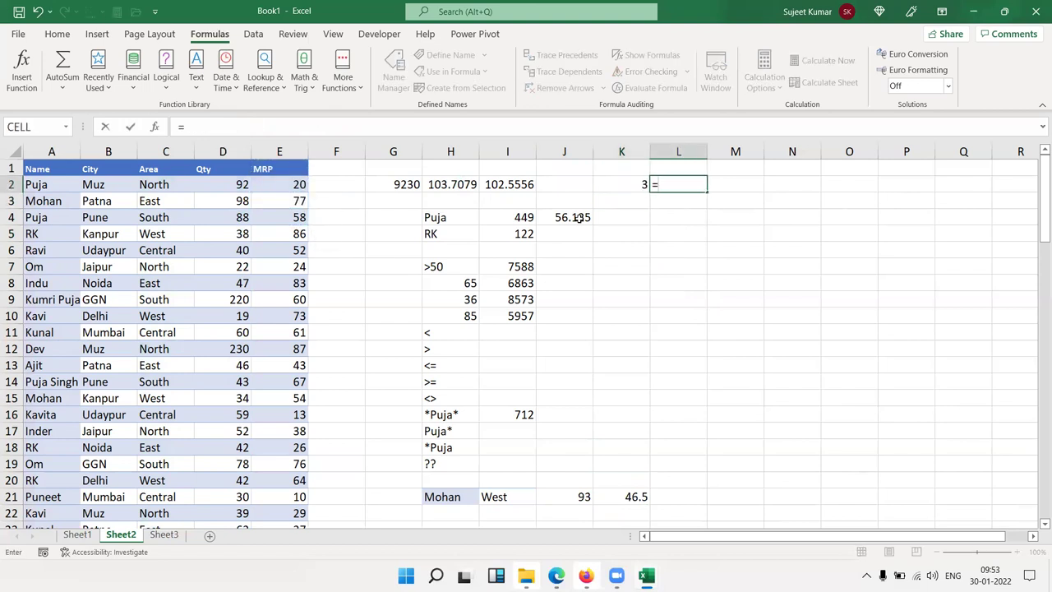
type("cou")
key("Down")
key("Tab")
key("Left")
key("Left")
key("Left")
key("Left")
key("Left")
key("Left")
key("Left")
key("Up")
key("shift+Down")
key("shift+Down")
key("shift+Down")
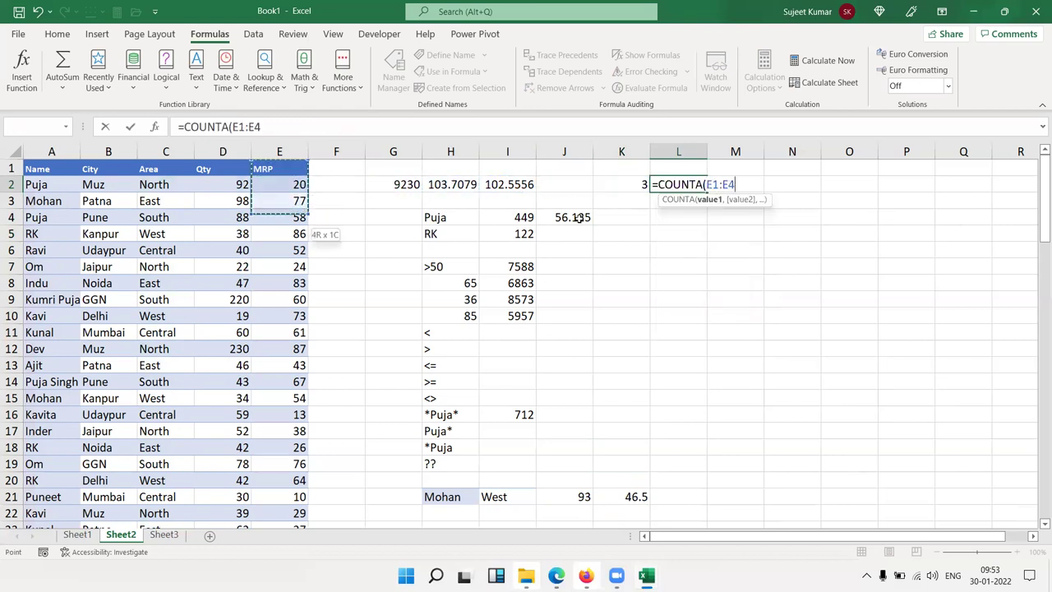
key("Return")
Step: Enter a COUNTBLANK formula in M2 that counts the blank cell, returning 1
key("Up")
key("Right")
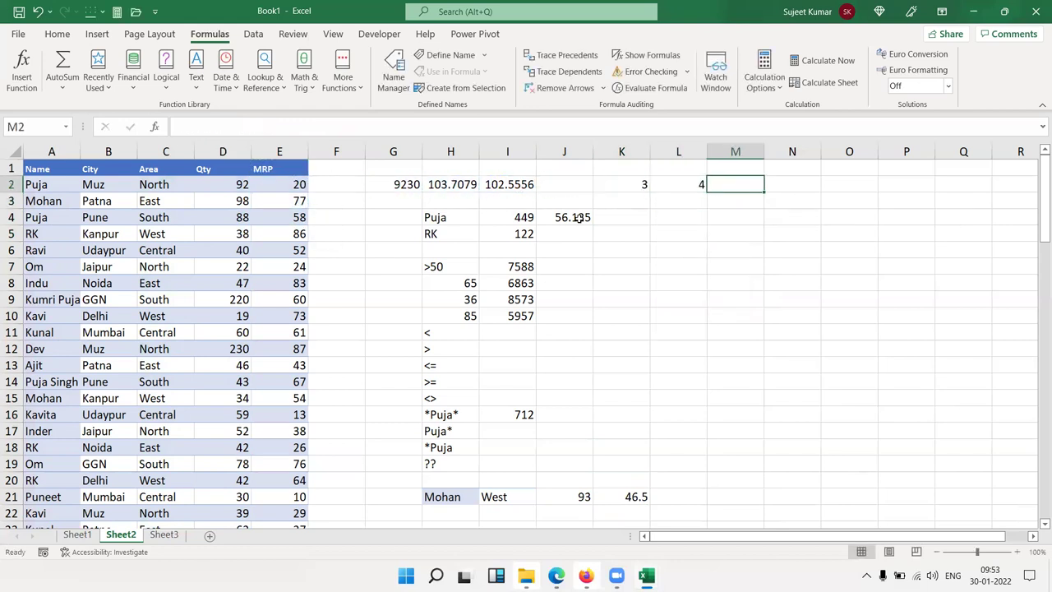
type("=")
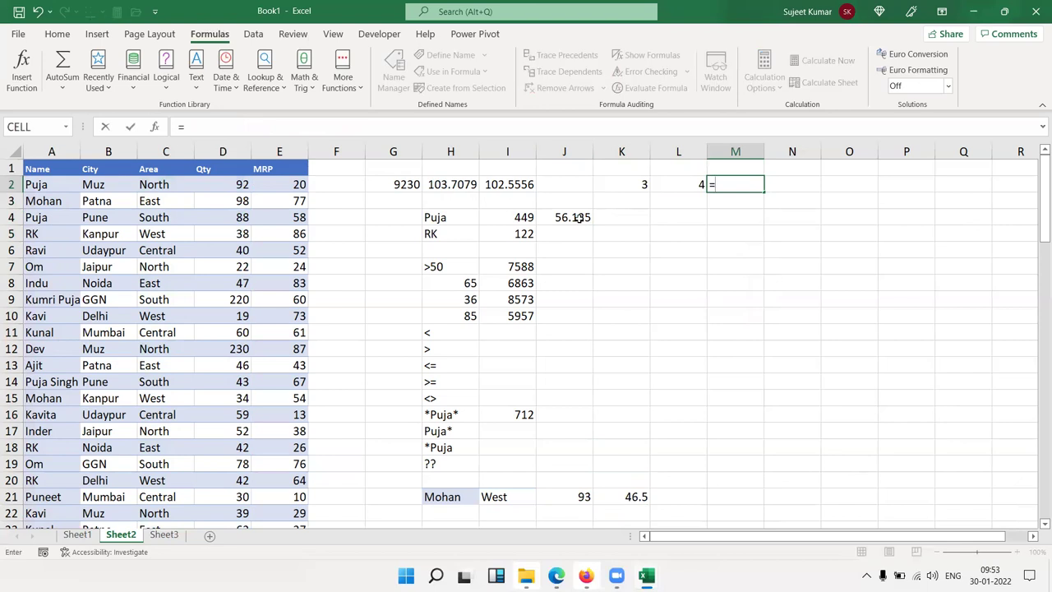
type("c")
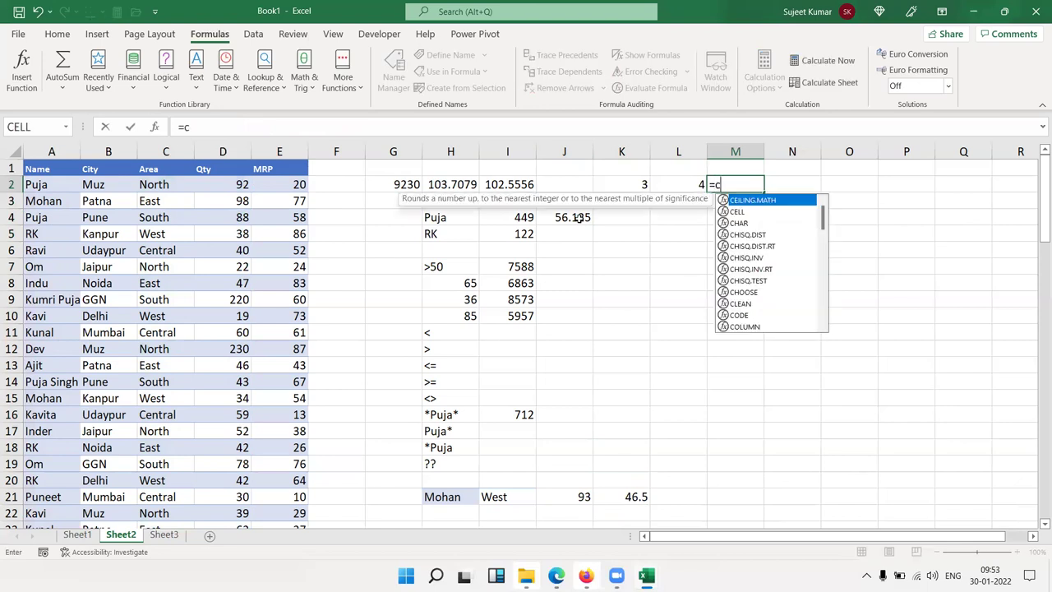
type("o")
key("Down")
key("Down")
key("Down")
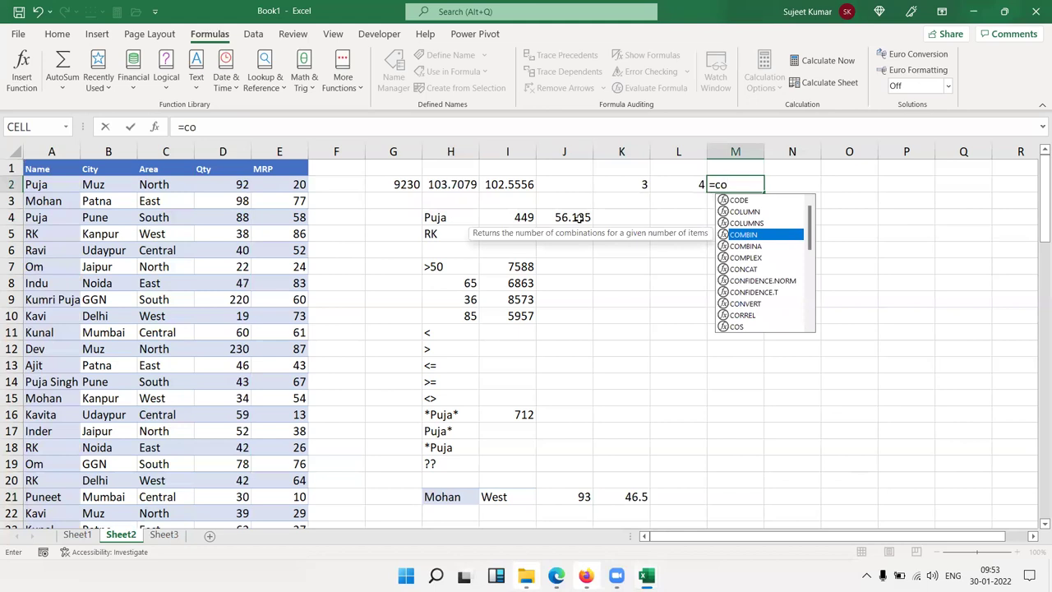
type("u")
key("Down")
key("Down")
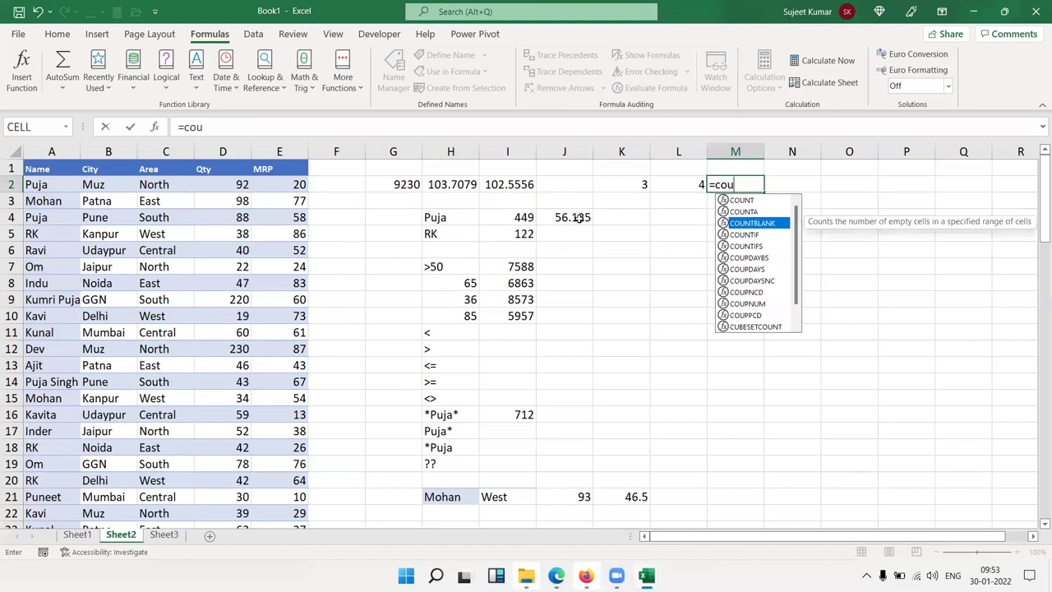
key("Tab")
key("Left")
key("Left")
key("Left")
key("Left")
key("Left")
key("Left")
key("Left")
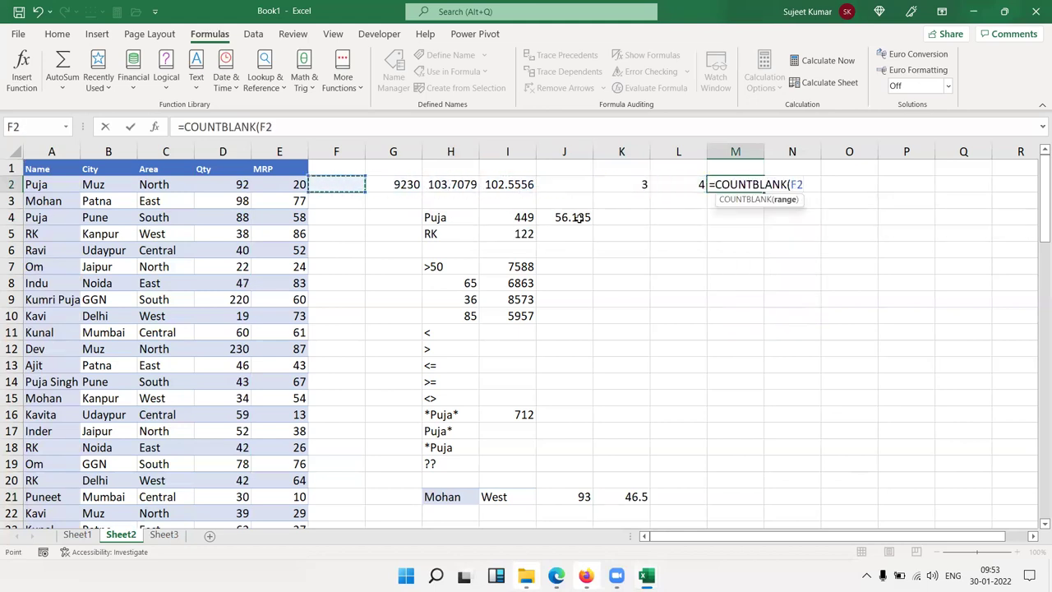
key("Up")
key("shift+Left")
key("Return")
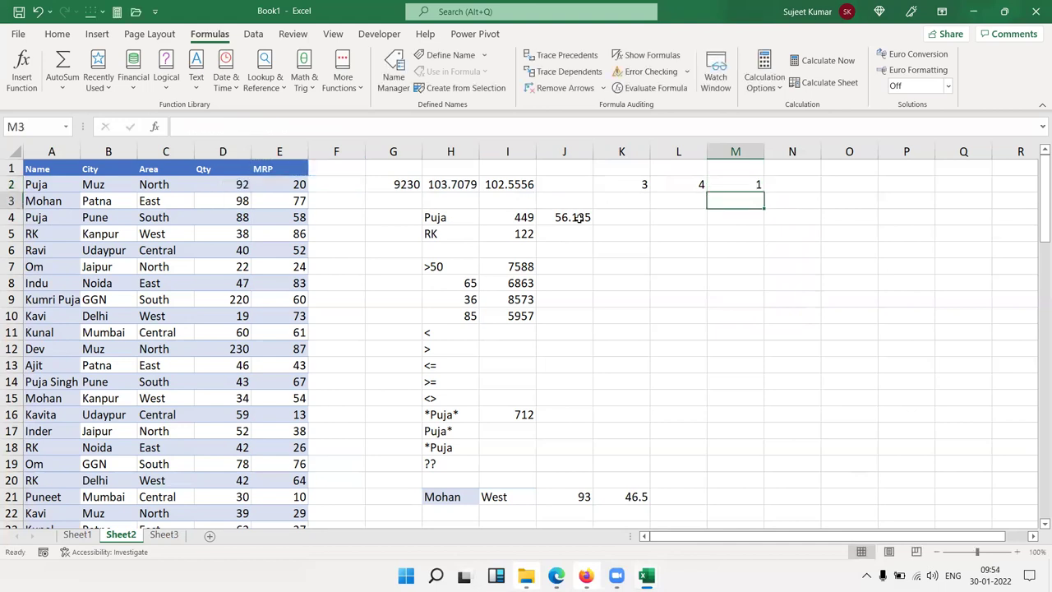
key("Down")
key("Left")
key("Left")
Step: Enter =COUNTIF(A:A,H4) in K4 to count Puja's rows, giving 8
type("=")
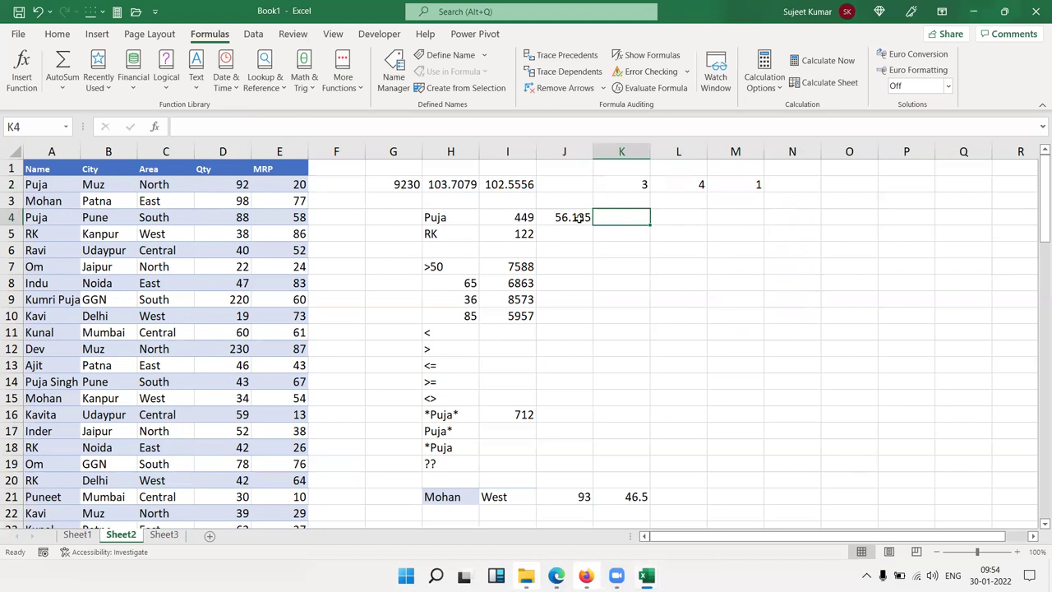
type("coun")
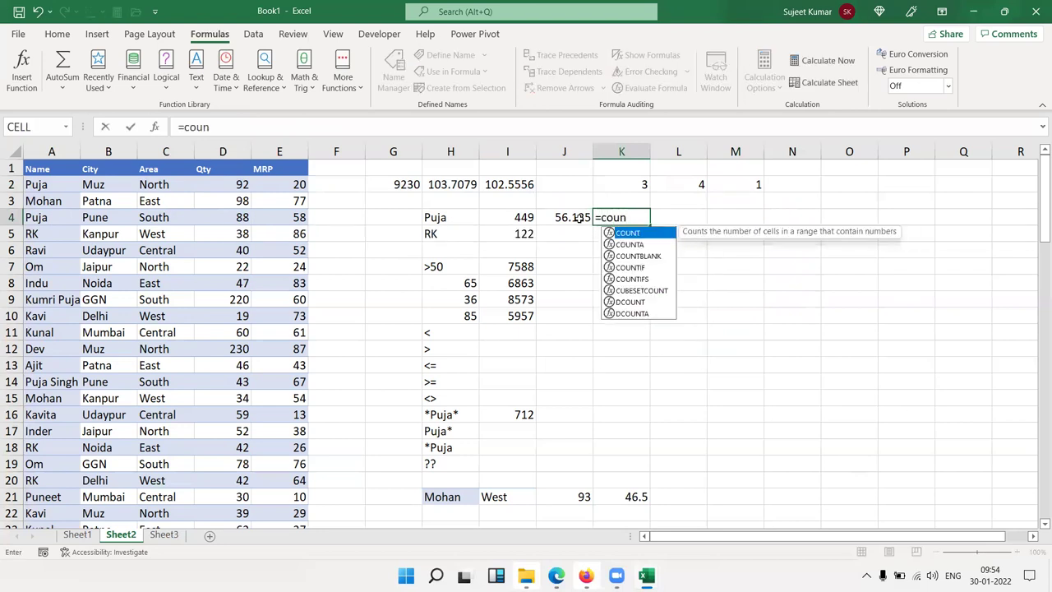
key("Down")
key("Down")
key("Down")
key("Tab")
key("Left")
key("Left")
key("Left")
key("Left")
key("Left")
key("Left")
key("Left")
key("Left")
key("Left")
key("ctrl+space")
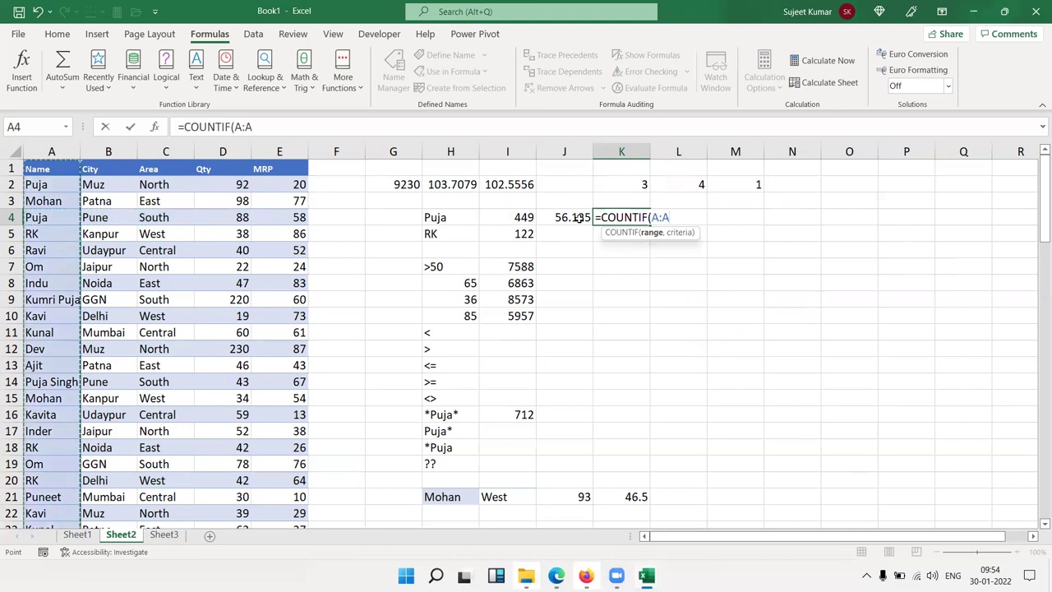
type(",")
key("Left")
key("Left")
key("Left")
key("Left")
key("Right")
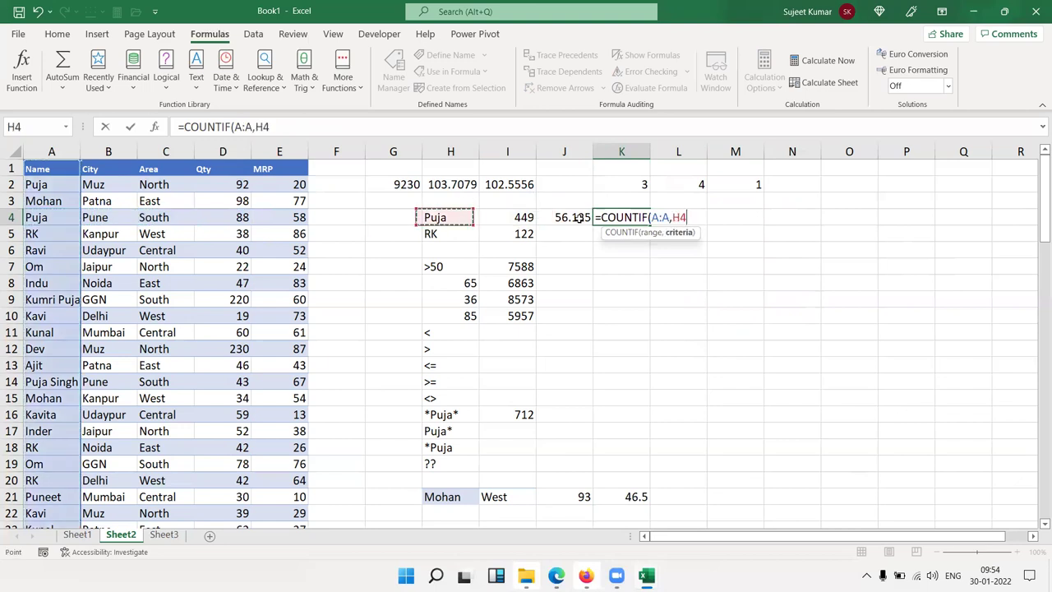
key("Return")
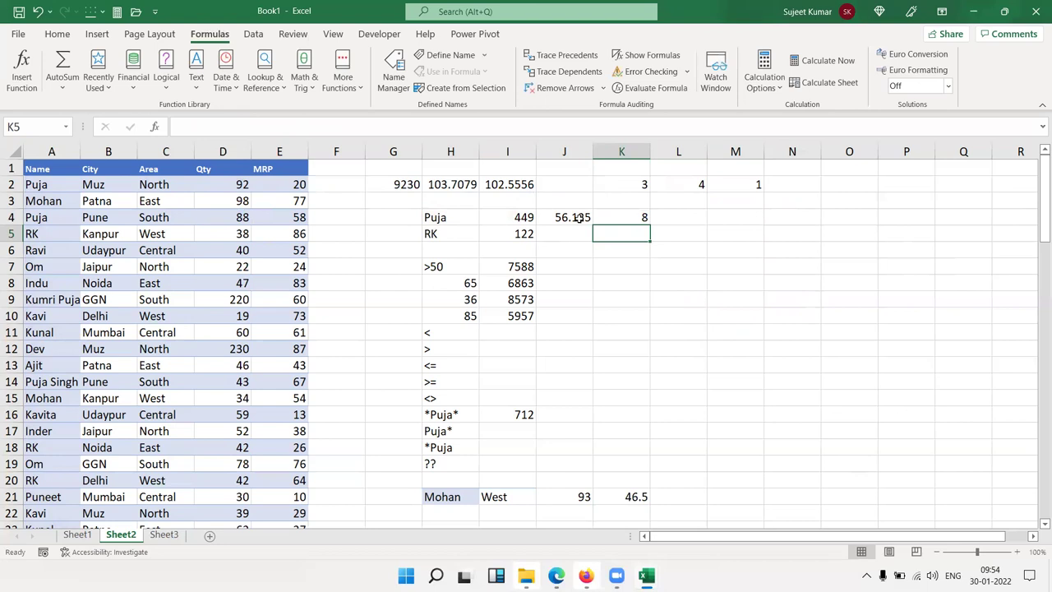
Step: Select the criteria list in column H, then begin a COUNT formula in L21
key("Left")
key("Left")
key("Left")
key("Down")
key("shift+Down")
key("shift+Down")
key("shift+Down")
key("shift+Down")
key("shift+Down")
key("shift+Down")
key("shift+Down")
key("shift+Down")
key("shift+Down")
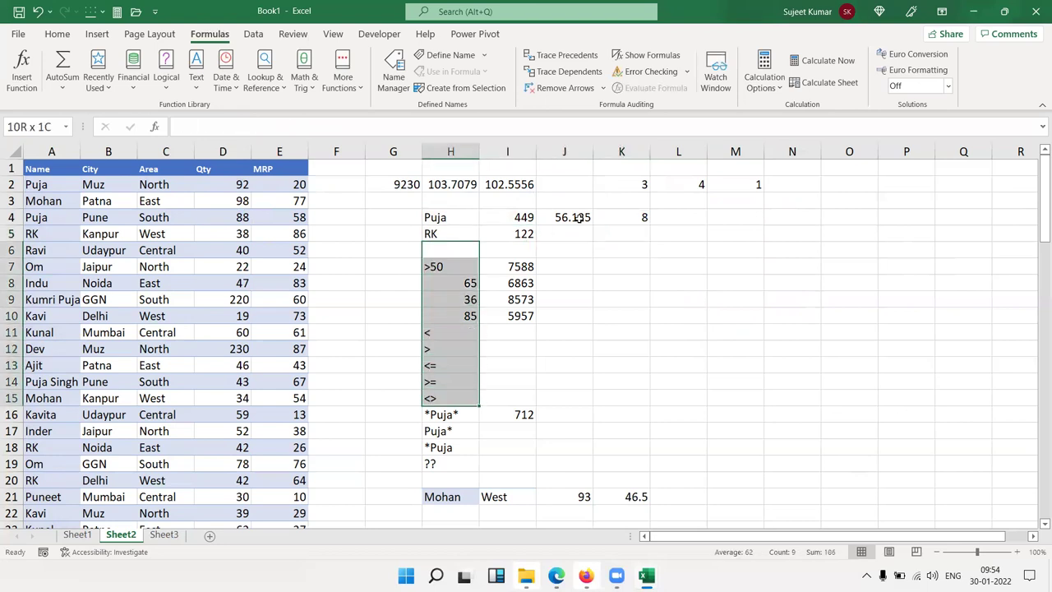
key("shift+Down")
key("shift+Down")
key("shift+Down")
key("shift+Down")
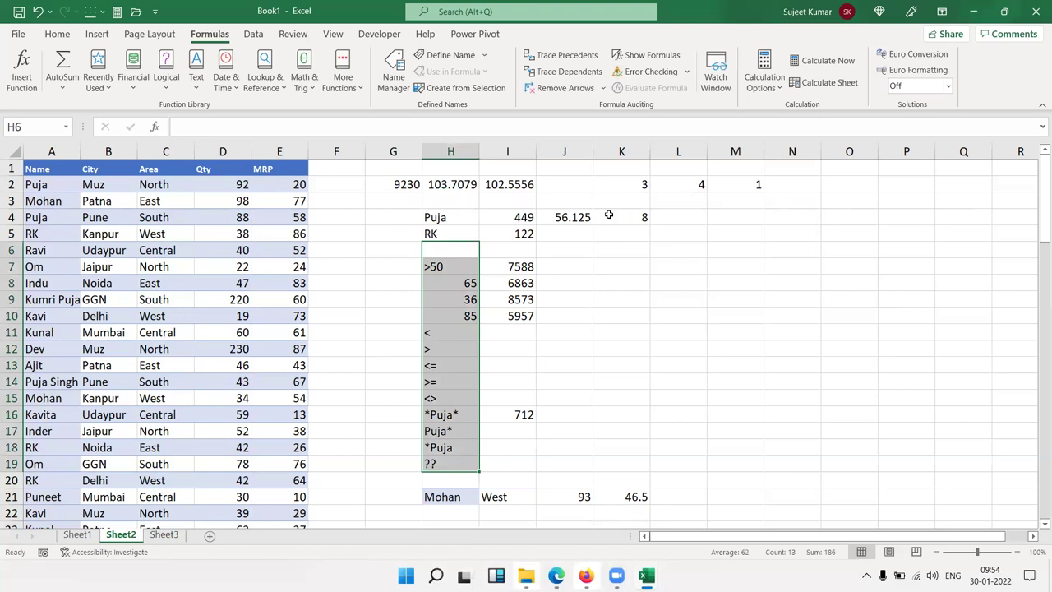
left_click_drag(458, 264, 466, 465)
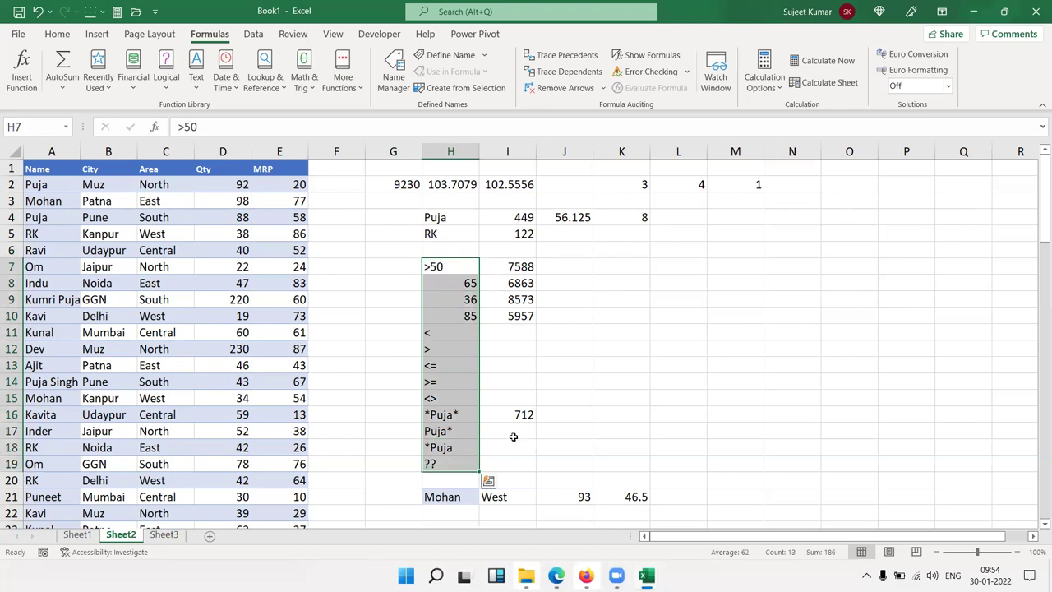
left_click(686, 492)
type("=")
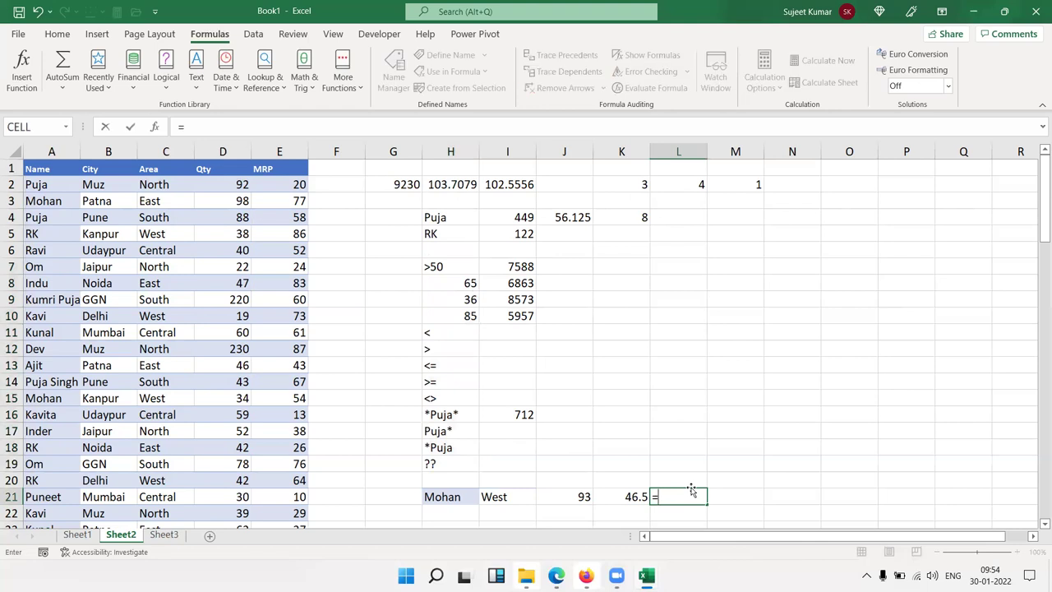
type("cou")
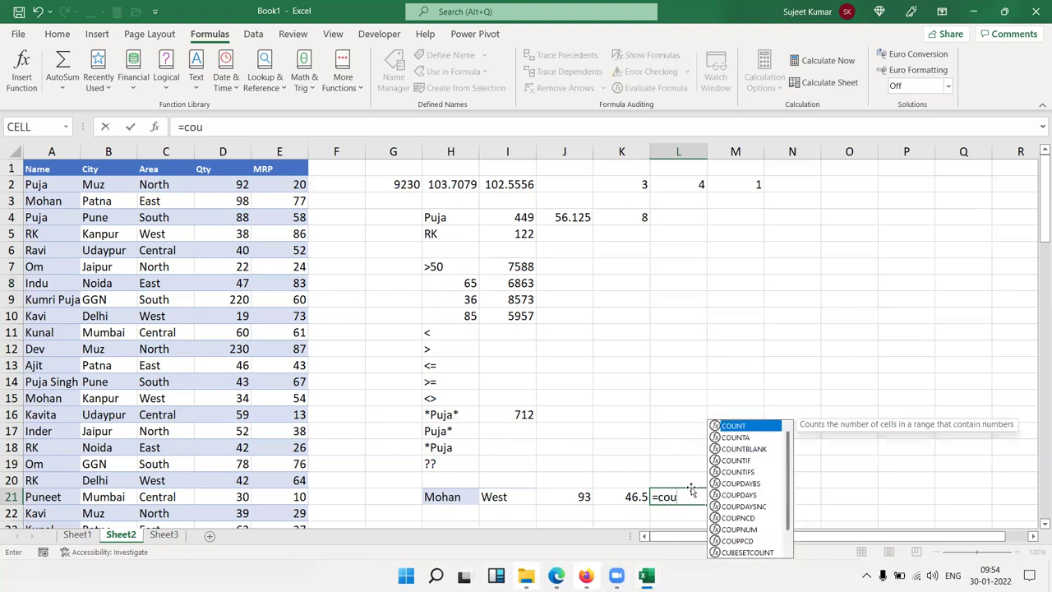
Step: Insert COUNTIFS in L21 with the whole Name column A as the first range
key("Down")
key("Down")
key("Down")
key("Down")
key("Tab")
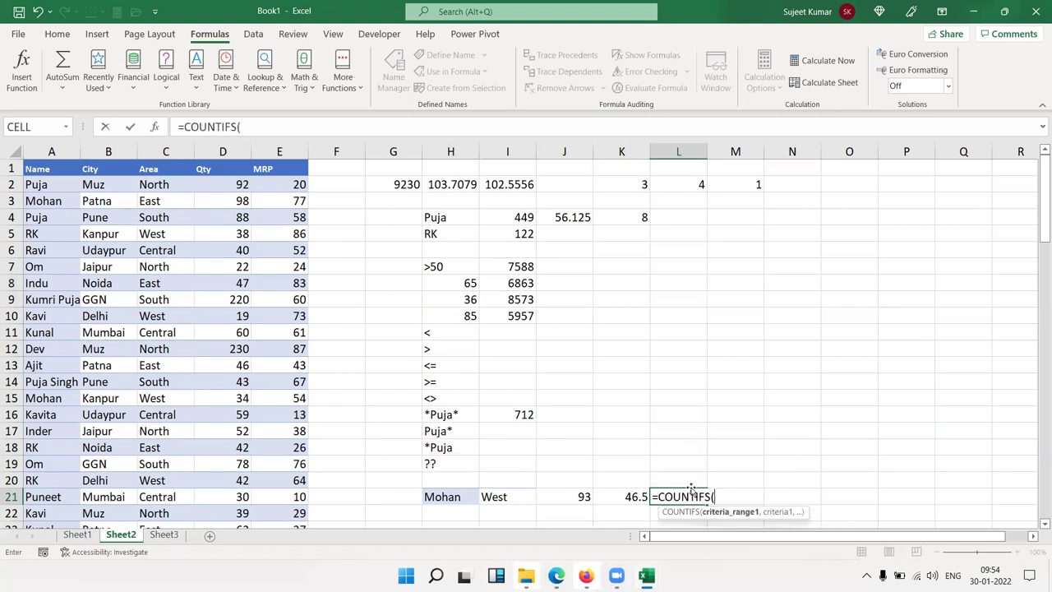
key("Left")
key("Left")
key("Home")
key("ctrl+space")
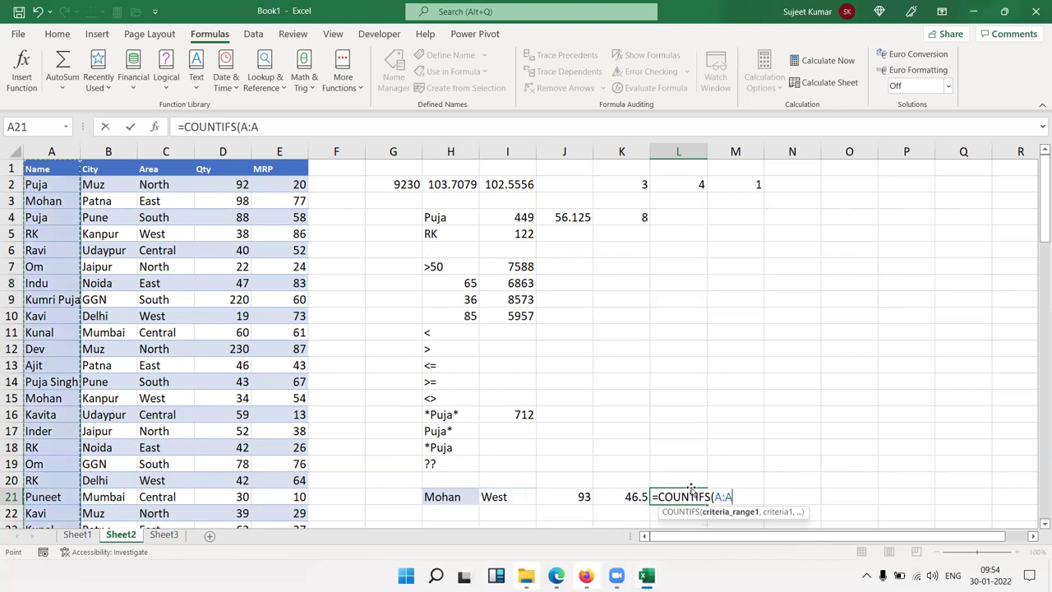
type(",")
Step: Complete =COUNTIFS(A:A,H21,C:C,I21) with the Area criterion, returning 2
key("Left")
key("Left")
key("Left")
key("Left")
type(",")
key("Left")
key("Left")
key("Left")
key("Left")
key("Left")
key("Left")
key("Left")
key("Left")
key("Left")
key("ctrl+space")
type(".")
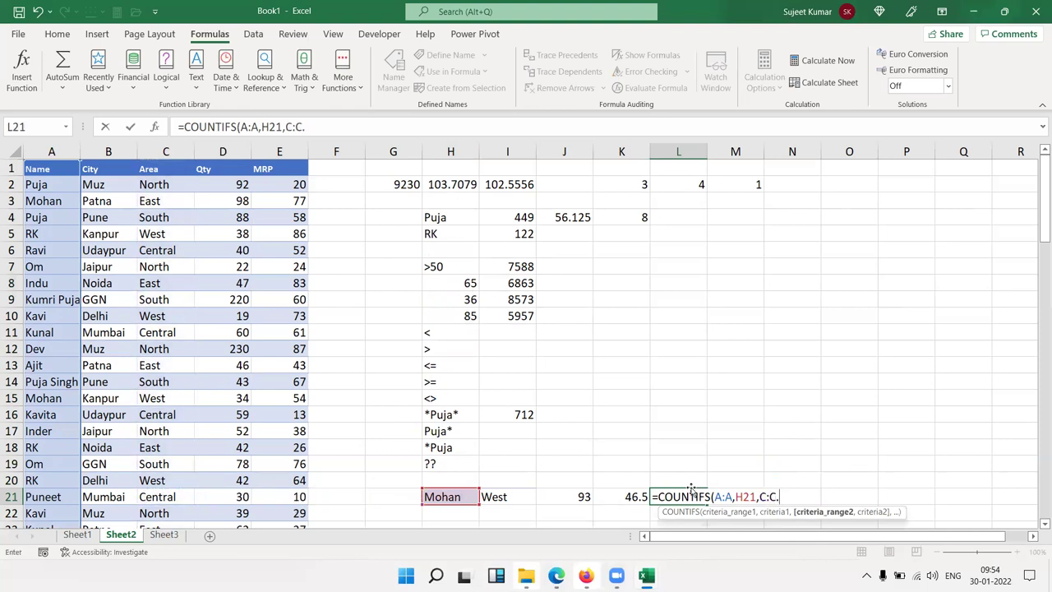
key("BackSpace")
type(",")
key("Left")
key("Left")
key("Left")
key("Return")
left_click(691, 491)
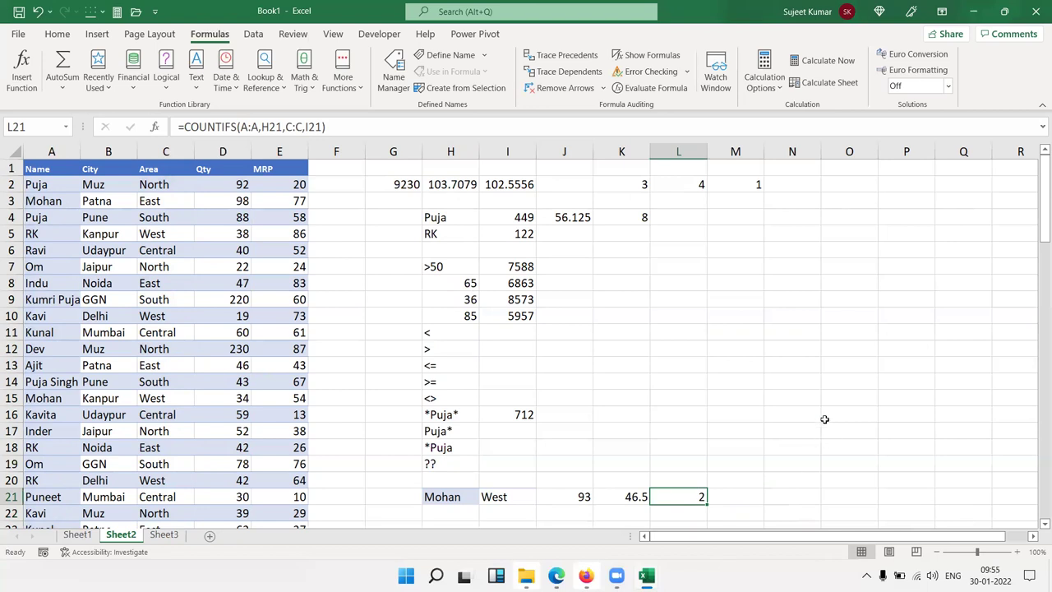
left_click(831, 184)
Step: Enter =MAX(D:D) in O2 to find the largest Qty
type("=")
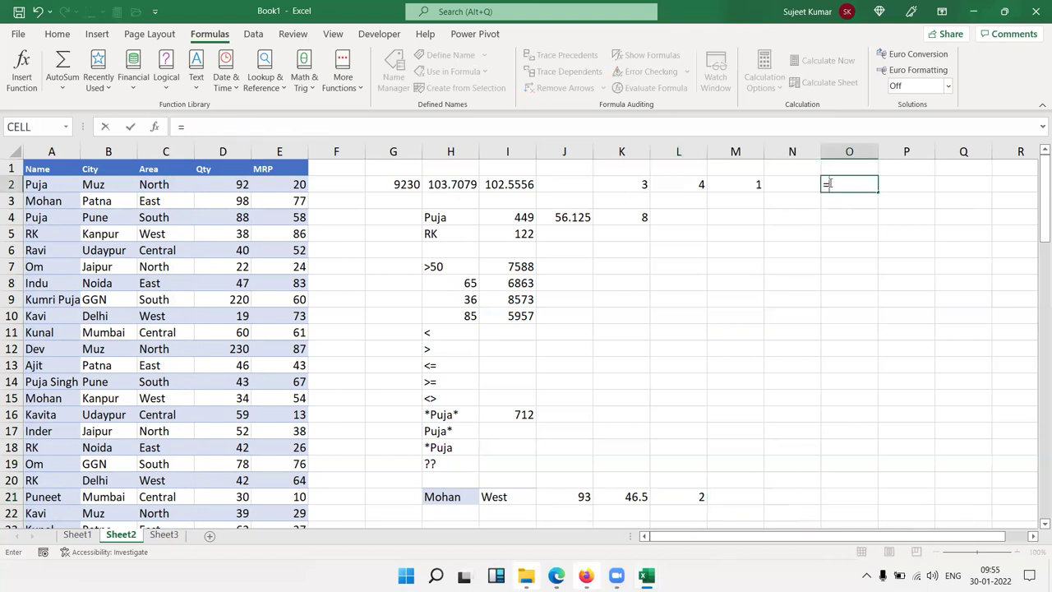
type("max")
key("Tab")
key("Left")
key("Left")
key("Left")
key("Left")
key("Left")
key("Left")
key("Left")
key("Left")
Step: Delete the total under the Qty column so O2's maximum shows 230
key("Left")
key("Left")
key("ctrl+space")
type(")")
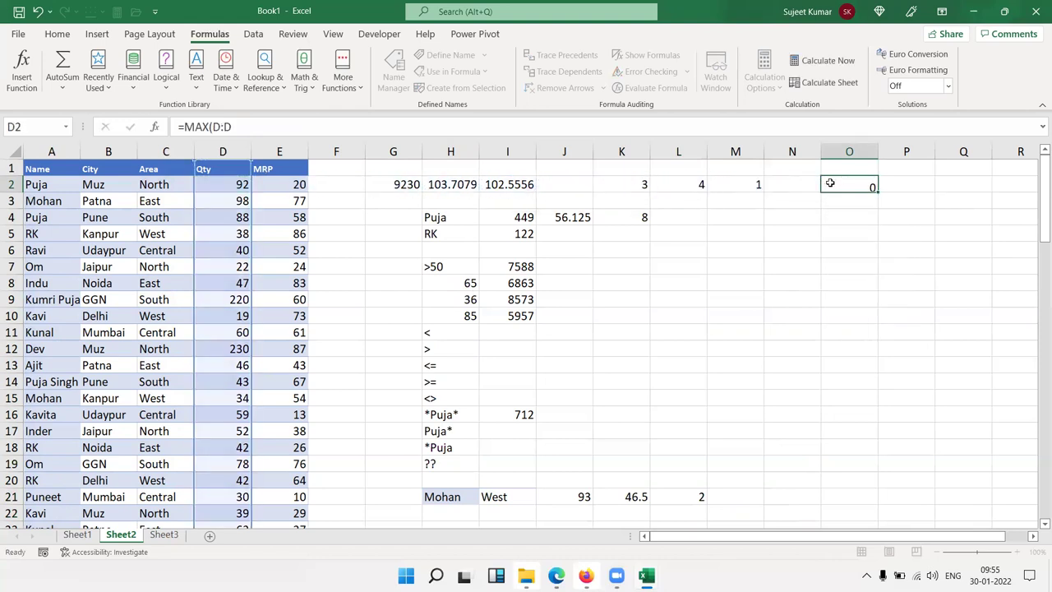
key("Return")
key("Up")
key("Left")
key("Left")
key("Left")
key("Left")
key("Left")
key("Left")
key("Left")
key("Left")
key("Left")
key("Right")
key("Right")
key("Right")
key("ctrl+Down")
key("Down")
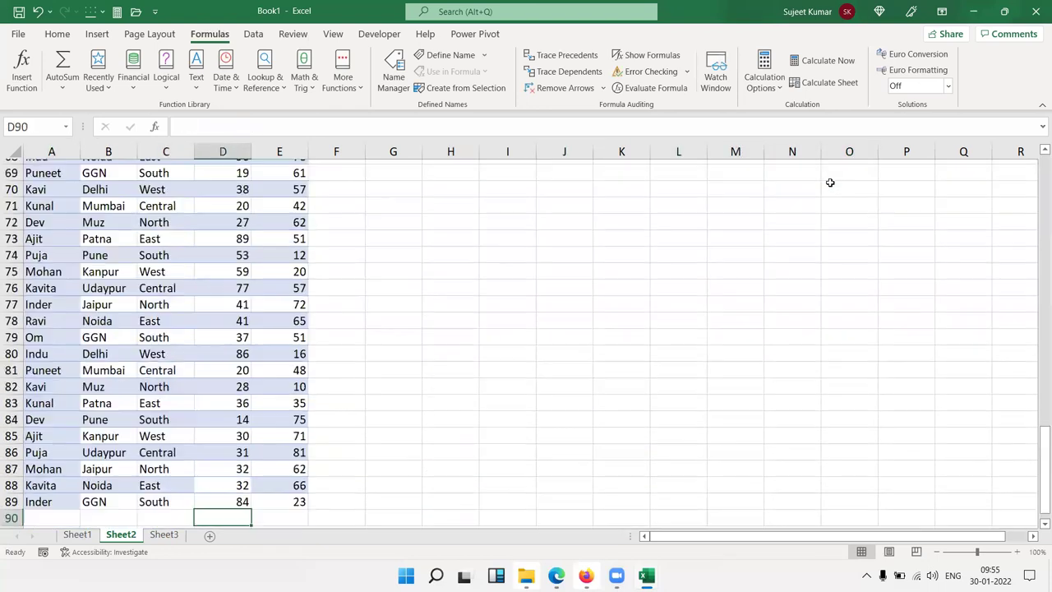
key("Down")
key("Delete")
key("Up")
key("Up")
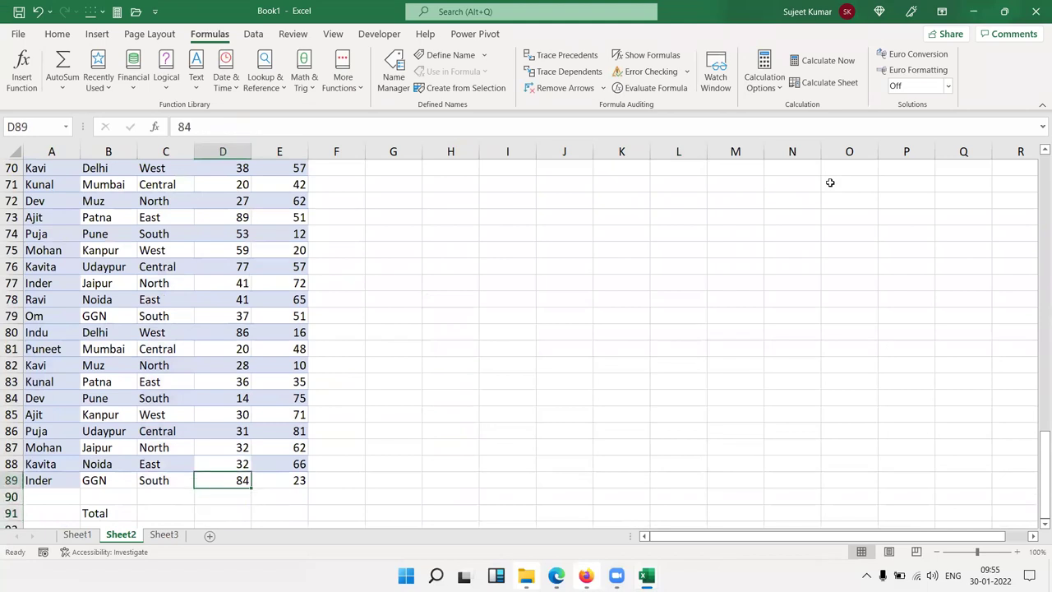
key("Up")
key("ctrl+Up")
key("Right")
key("Right")
key("Right")
key("Right")
key("Right")
key("Right")
key("Right")
key("Right")
key("Right")
key("Right")
key("Down")
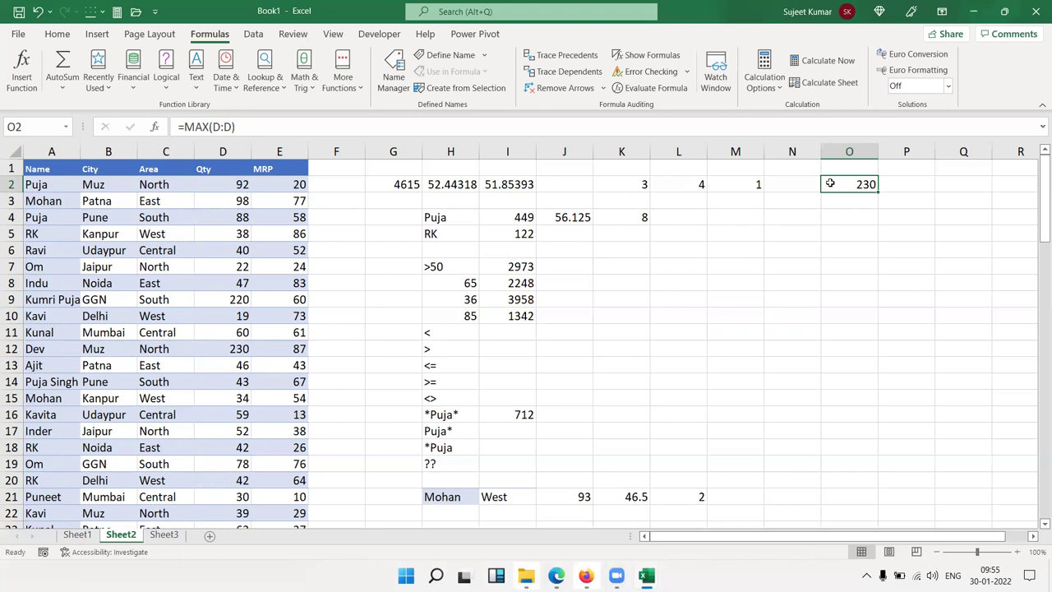
key("Return")
key("Left")
key("Left")
key("Left")
key("Down")
key("F2")
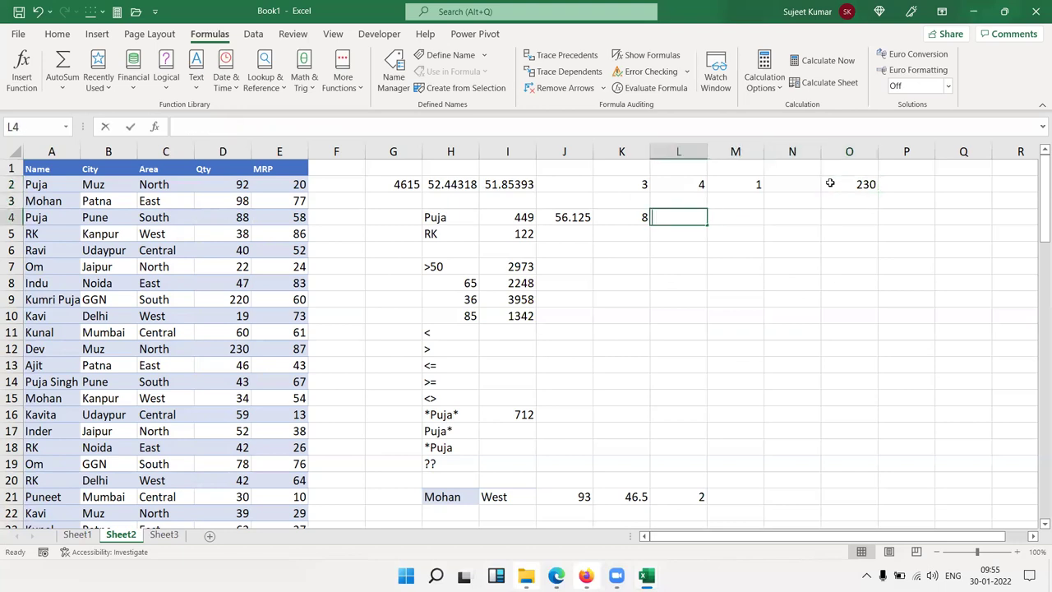
Step: Enter =MAXIFS(D:D,A:A,H4) in L4 for Puja's highest Qty, 92, then save the workbook
type("=maxi")
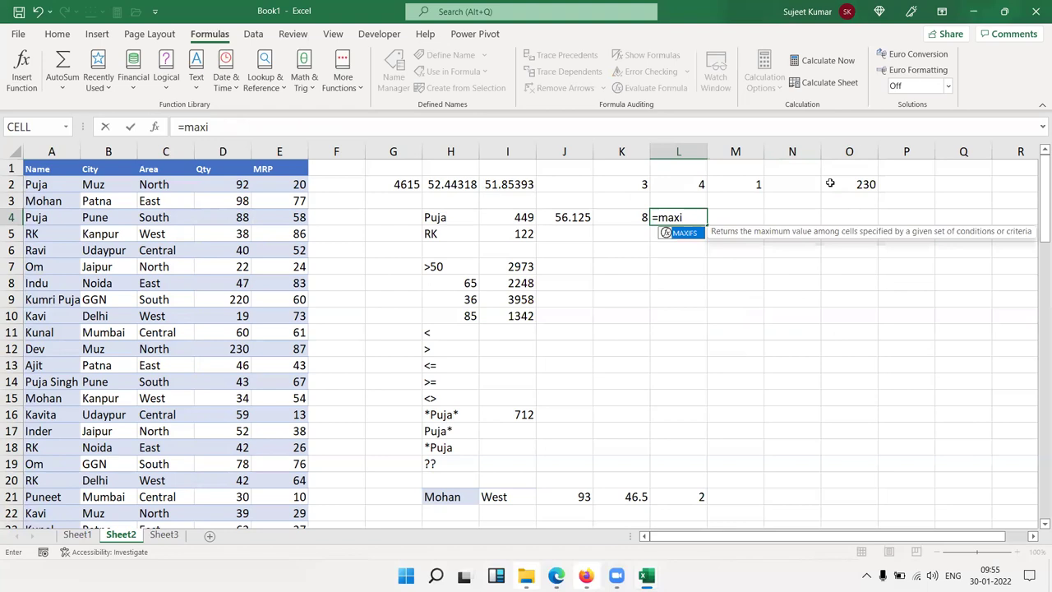
key("Tab")
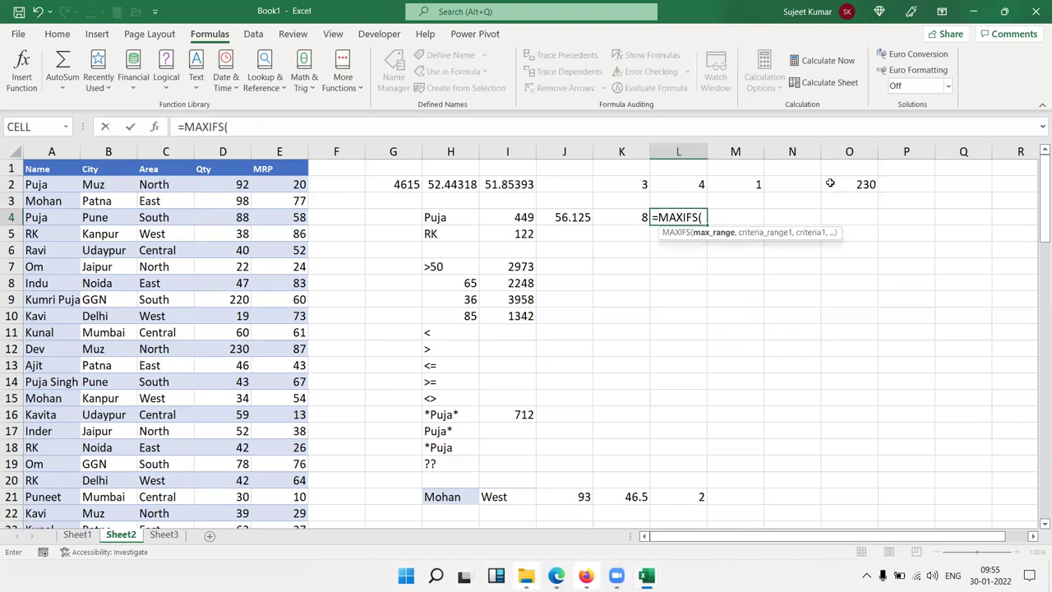
key("Left")
key("Left")
key("Left")
key("Left")
key("Left")
key("Left")
key("ctrl+space")
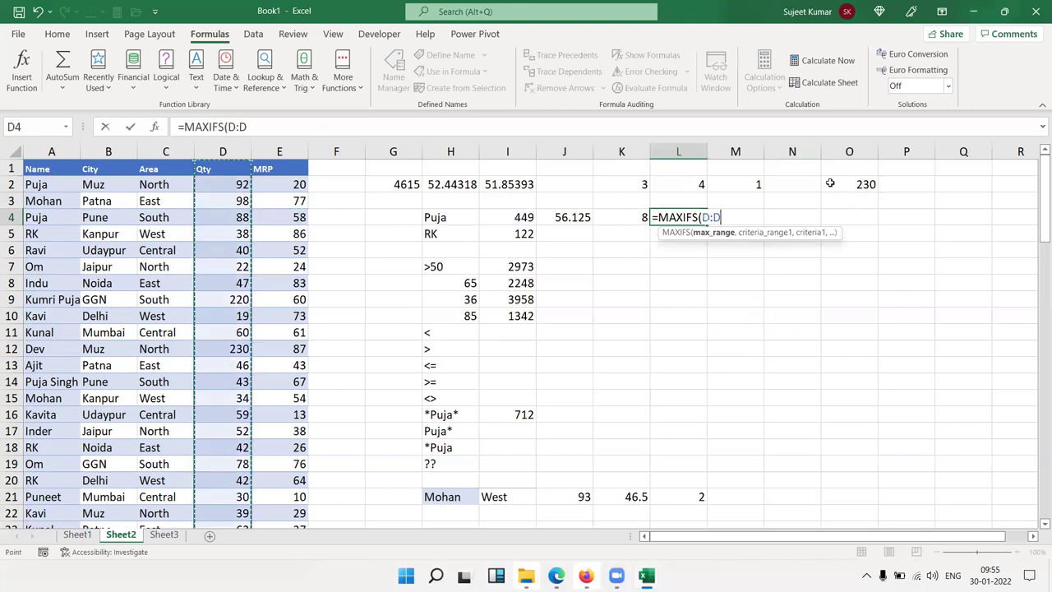
type(",")
key("Left")
key("Left")
key("Left")
key("Left")
key("Left")
key("Left")
key("Left")
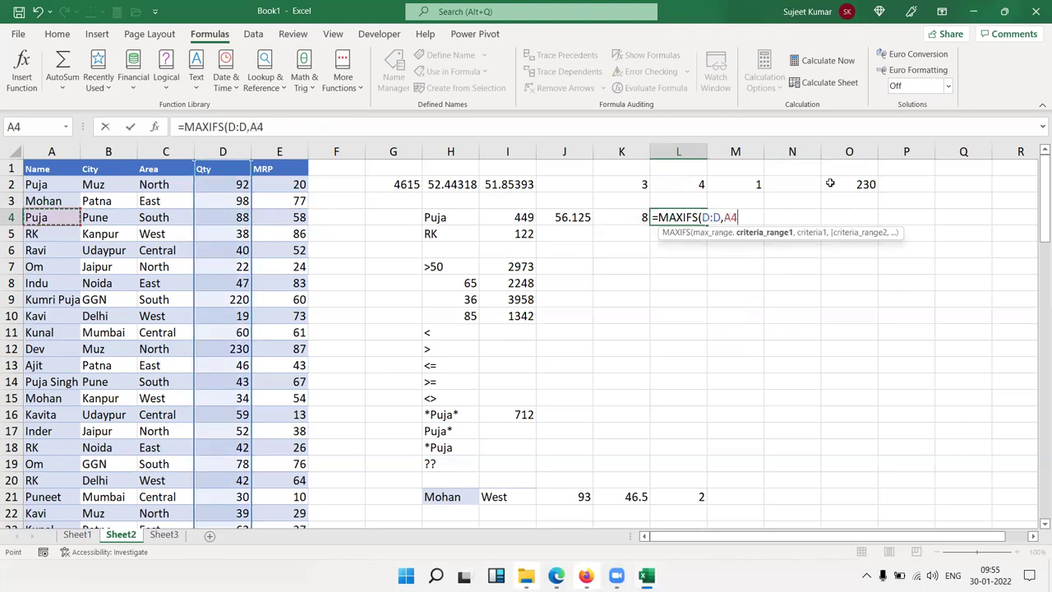
key("ctrl+space")
type(",")
key("Left")
key("Left")
key("Left")
key("Left")
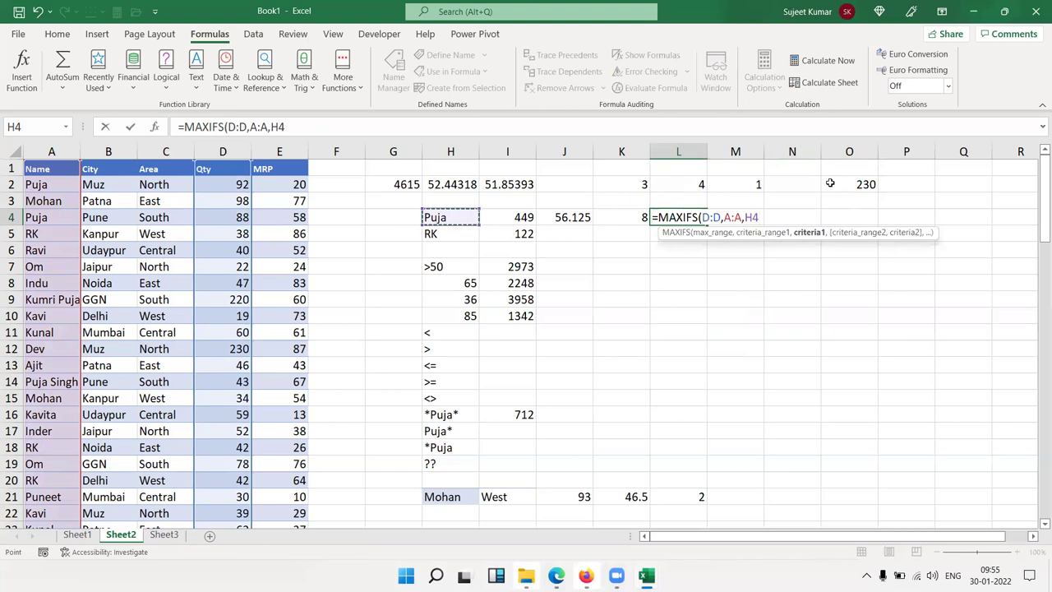
key("Return")
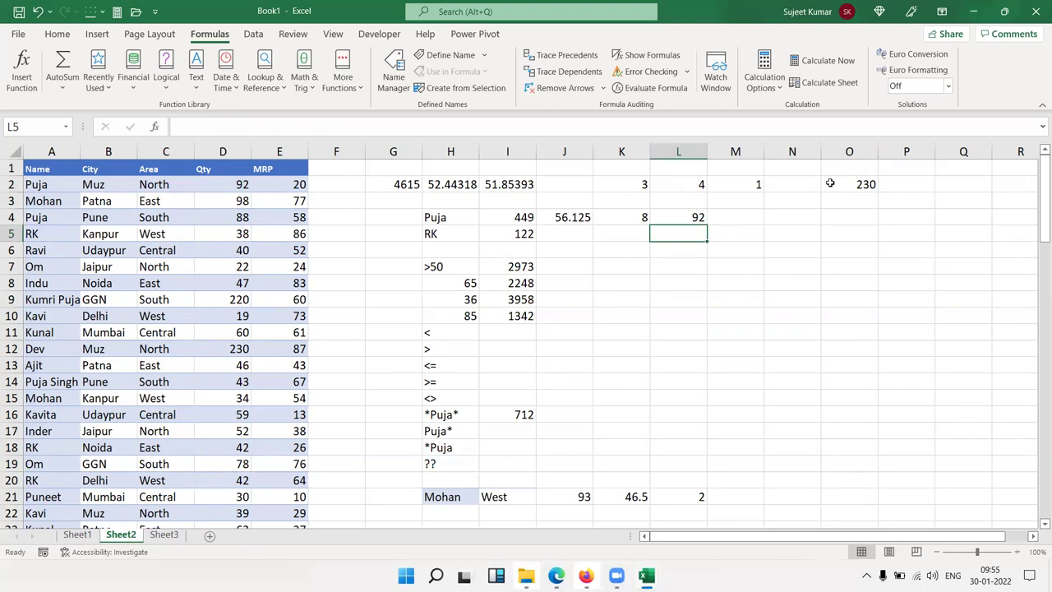
key("Up")
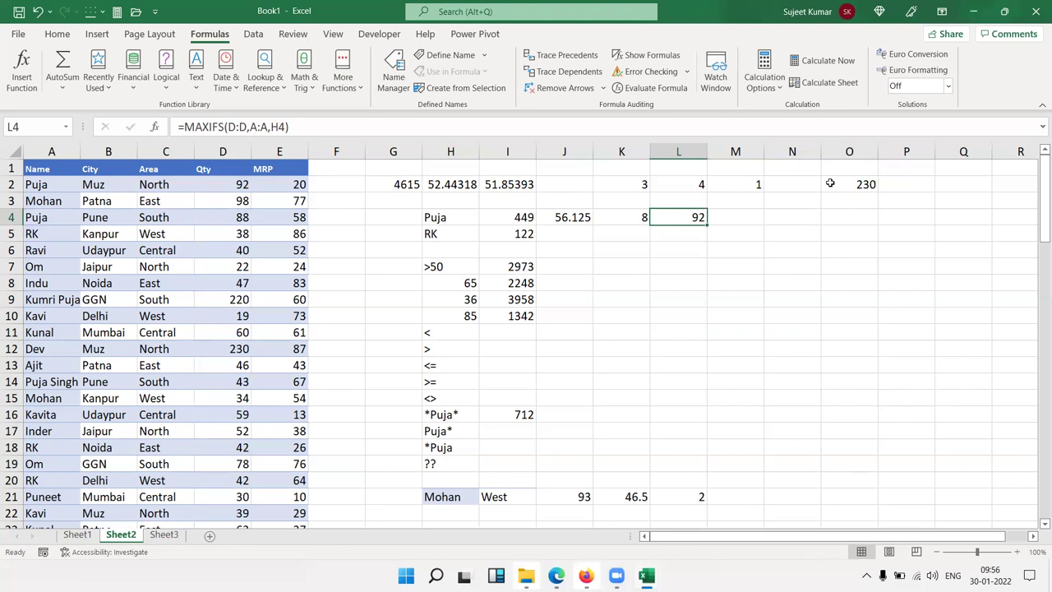
key("ctrl+s")
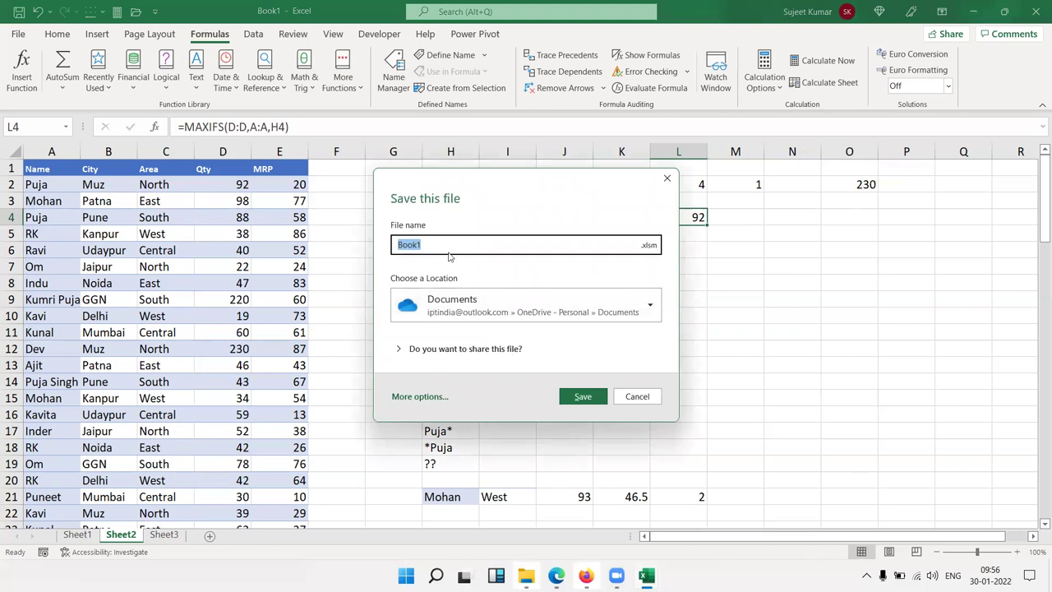
left_click(668, 179)
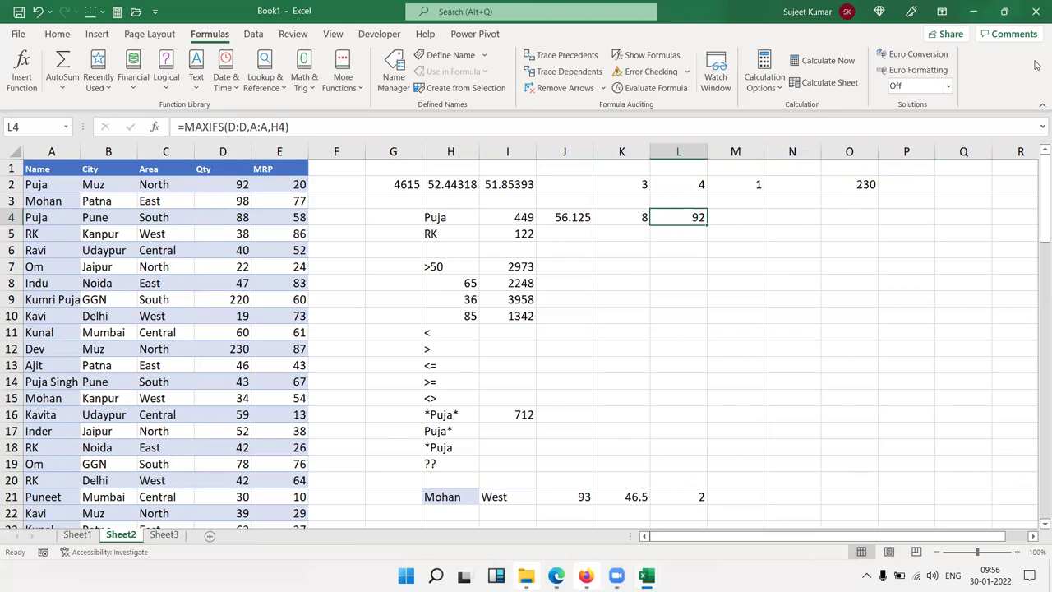